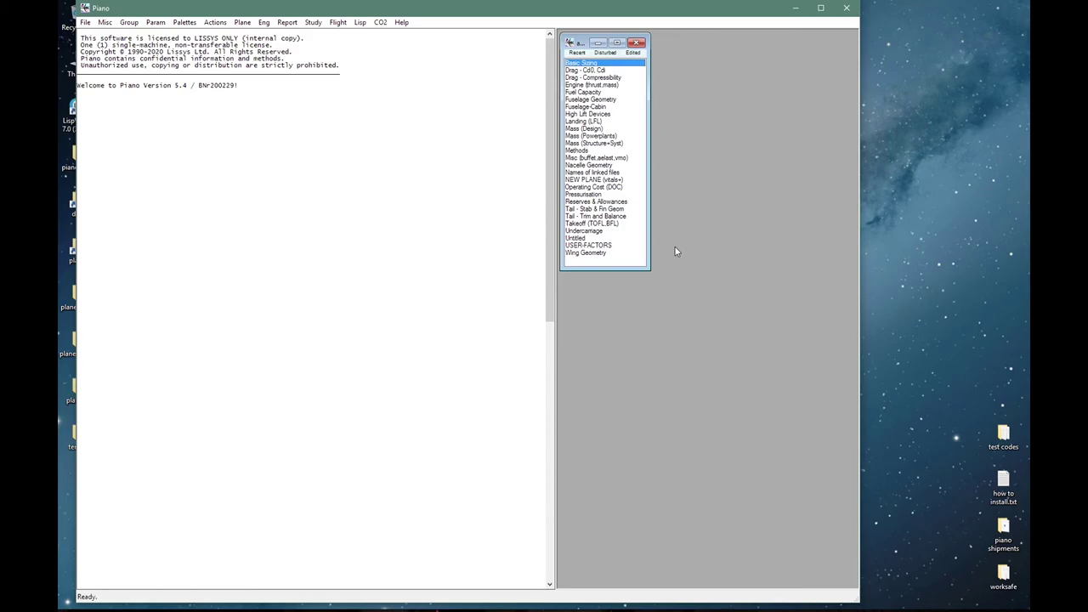
- Open the NEW PLANE (vitals+) parameter set from the parameter palette
{"action": "double_click", "coordinate": [605, 180]}
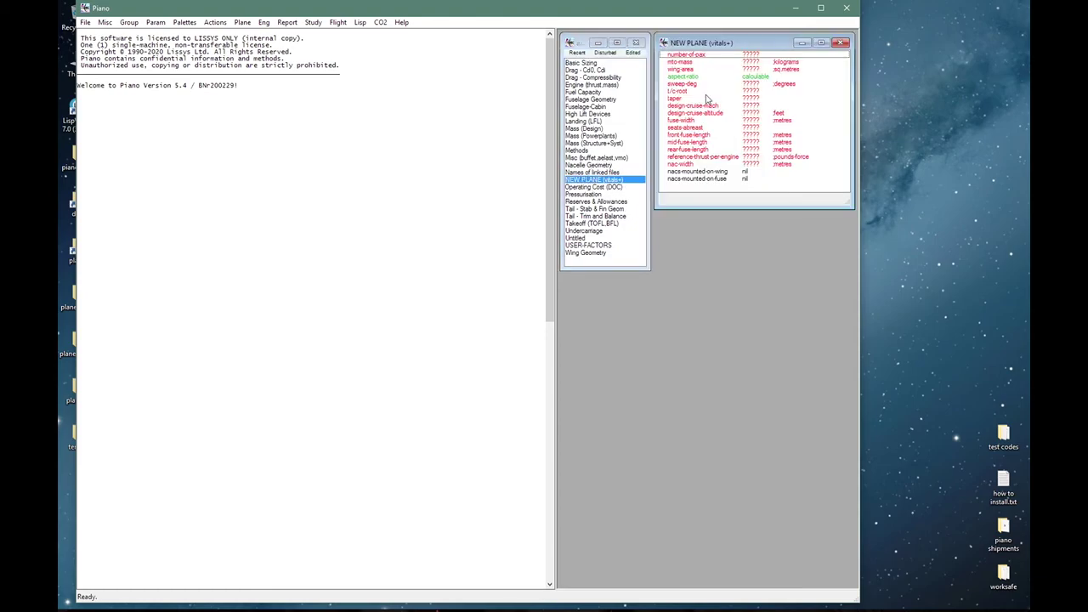
- Enter 250 passengers, a 5.8 m fuselage width and 9 seats abreast
{"action": "double_click", "coordinate": [696, 56]}
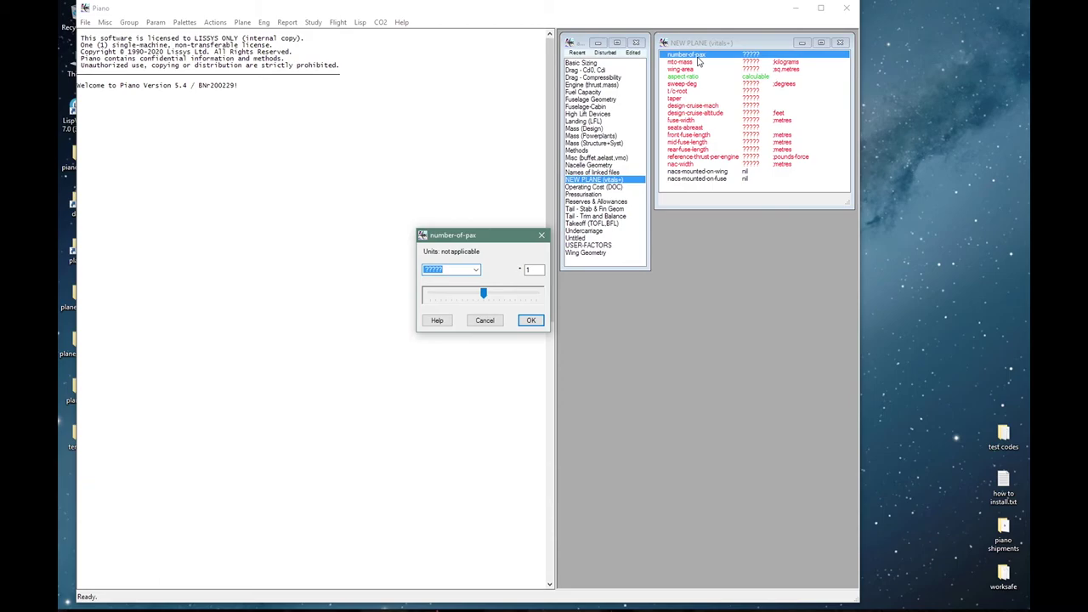
{"action": "type", "text": "250"}
{"action": "key", "text": "Return"}
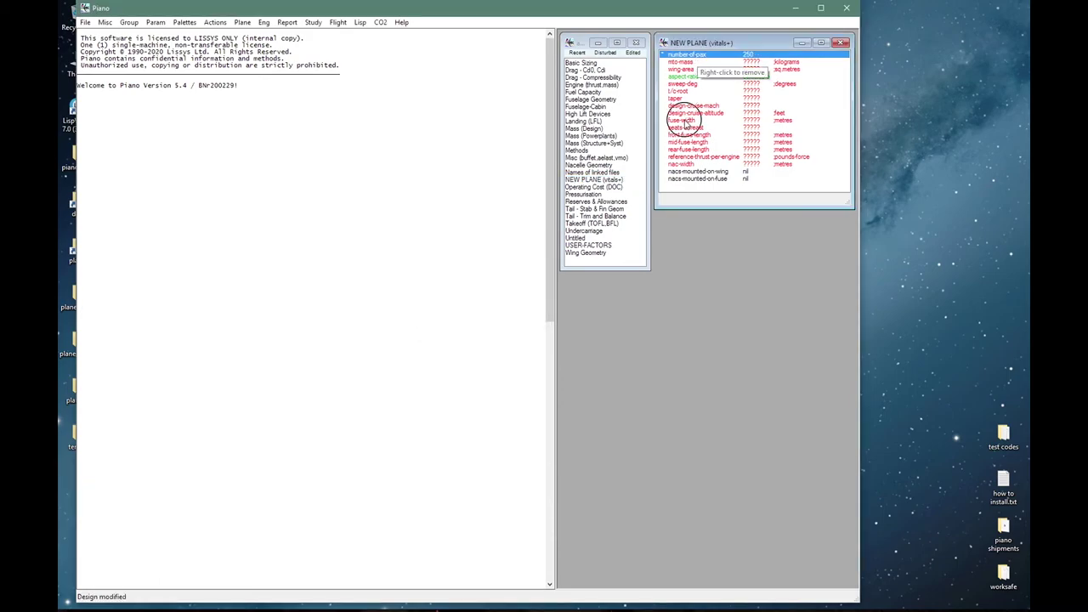
{"action": "double_click", "coordinate": [685, 121]}
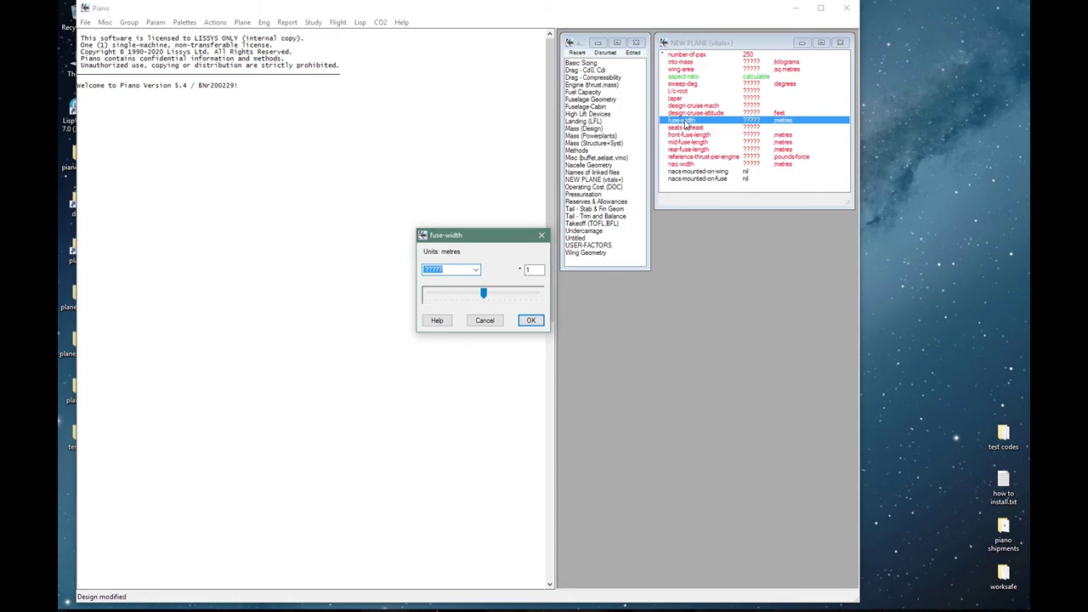
{"action": "type", "text": "5.8"}
{"action": "left_click", "coordinate": [443, 253]}
{"action": "left_click", "coordinate": [531, 321]}
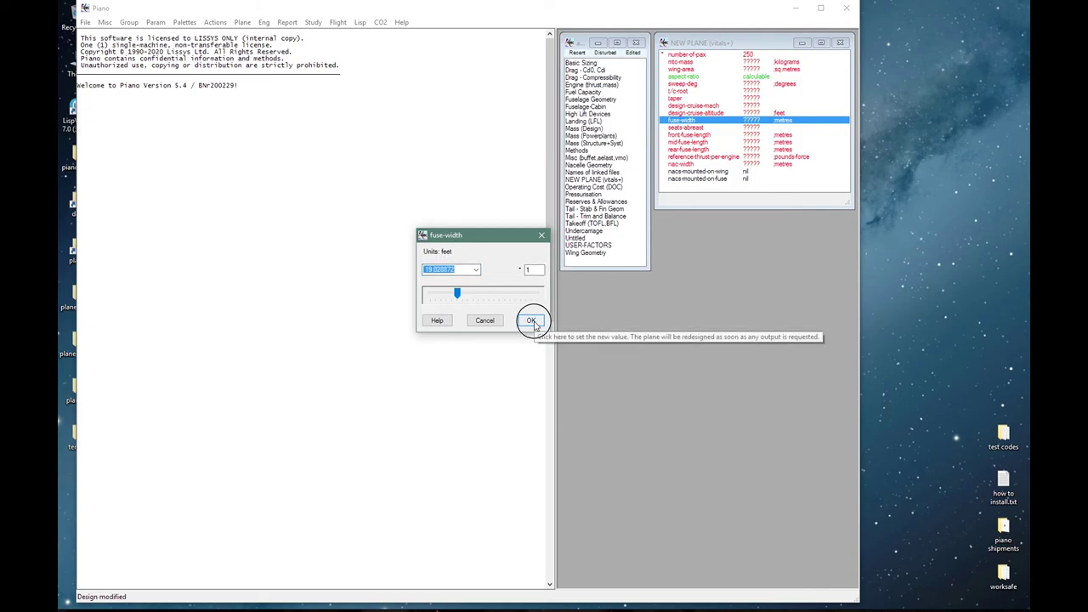
{"action": "double_click", "coordinate": [700, 129]}
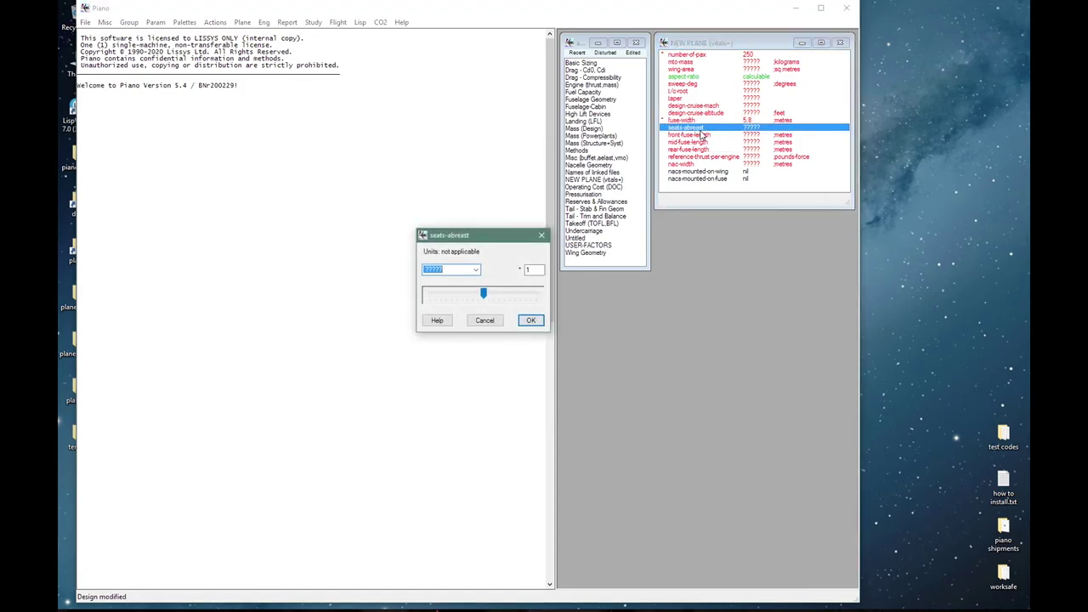
{"action": "type", "text": "3 * 3"}
{"action": "key", "text": "Return"}
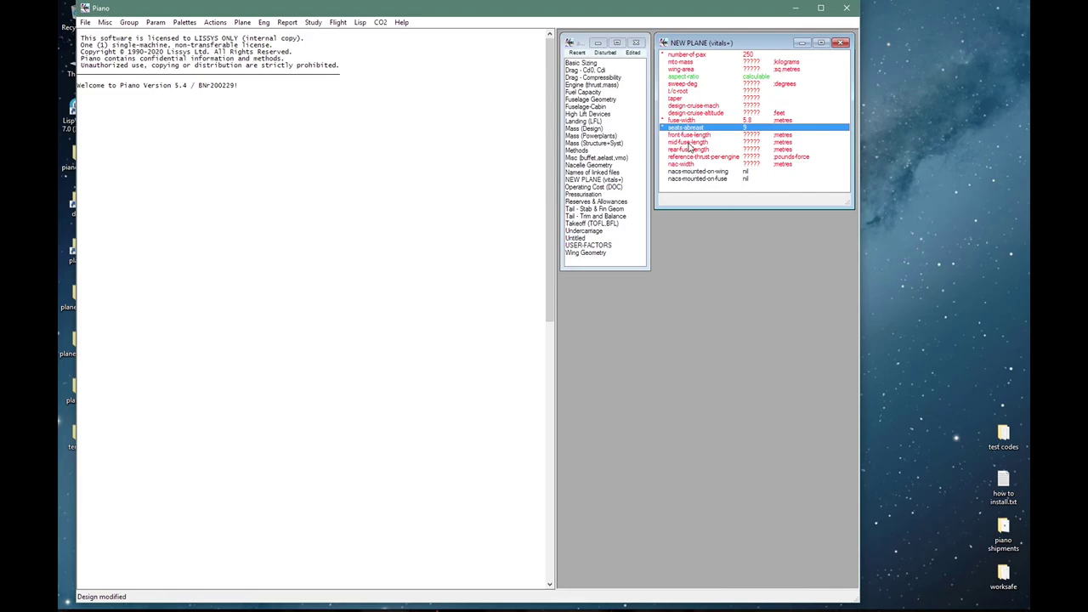
- Set the mid, rear and front fuselage lengths to 30, 20 and 10 m
{"action": "double_click", "coordinate": [688, 142]}
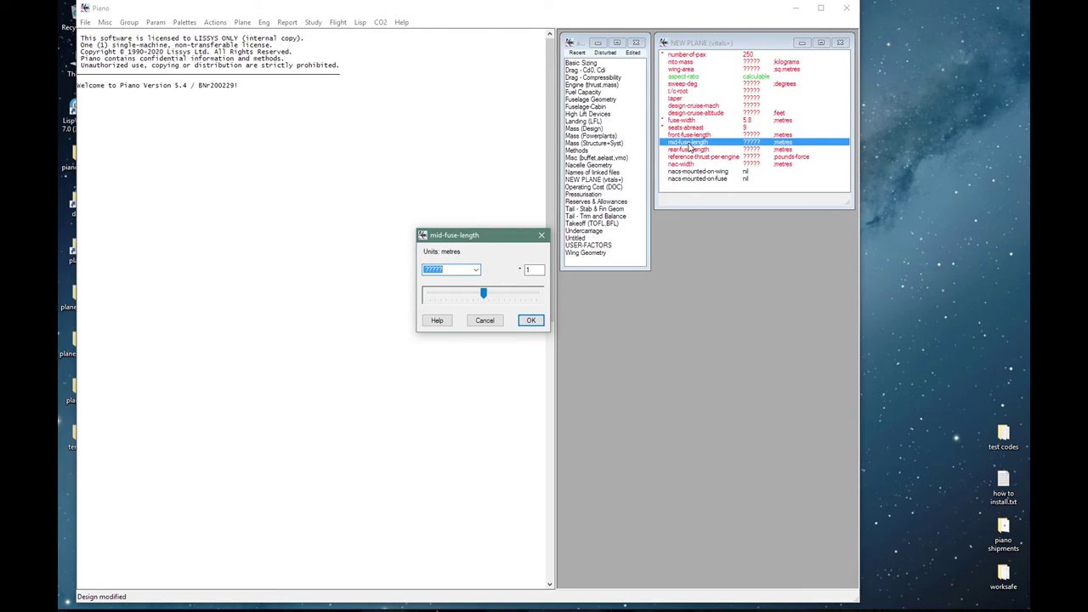
{"action": "type", "text": "60 / 2"}
{"action": "key", "text": "Return"}
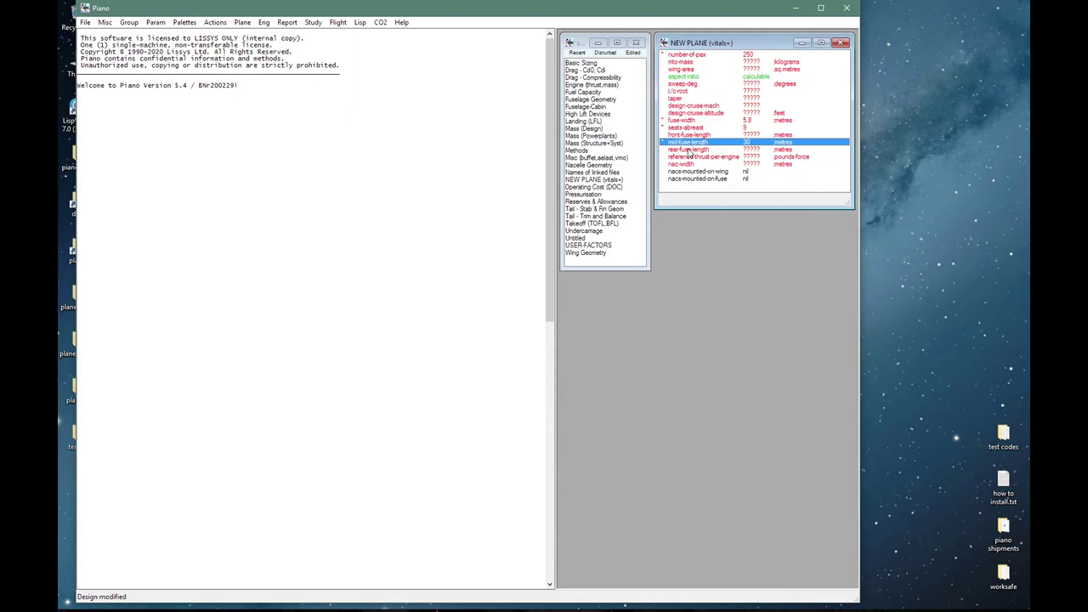
{"action": "double_click", "coordinate": [690, 149]}
{"action": "type", "text": "3"}
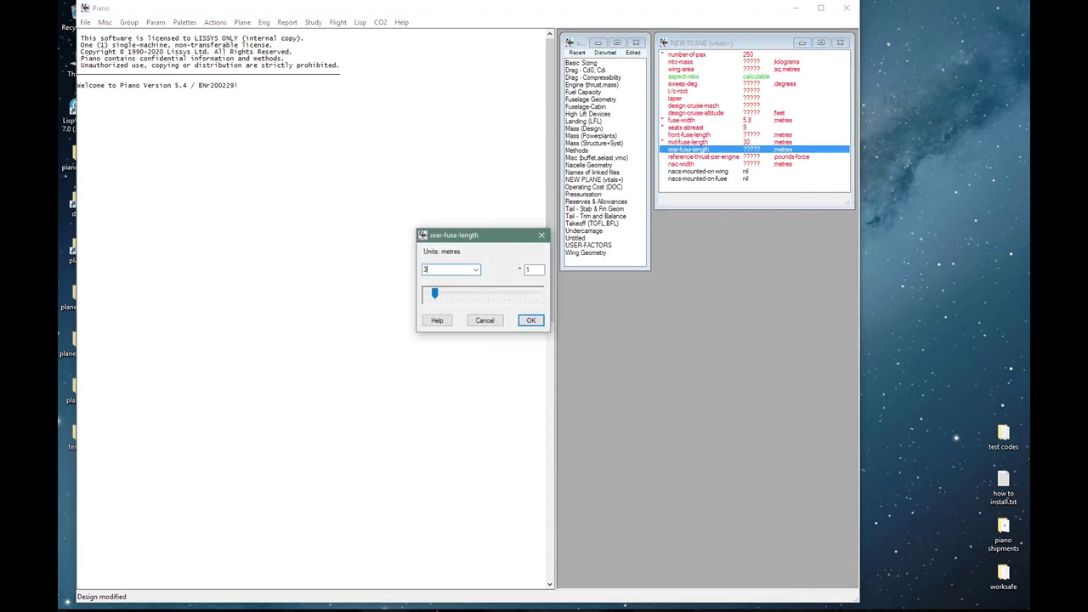
{"action": "type", "text": "0 / 2"}
{"action": "key", "text": "Return"}
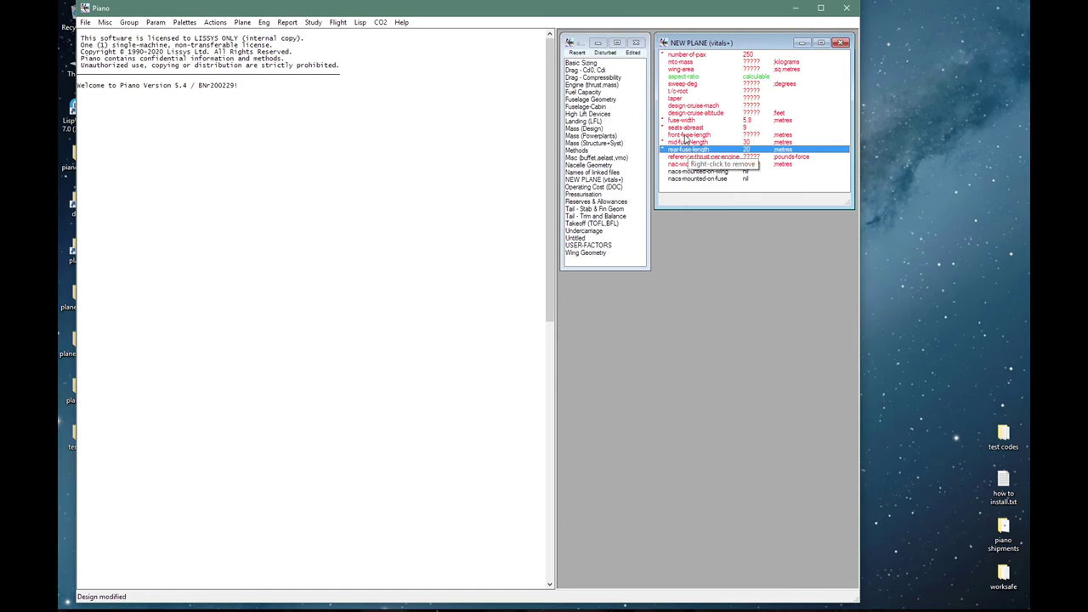
{"action": "left_click", "coordinate": [686, 135]}
{"action": "left_click", "coordinate": [686, 136]}
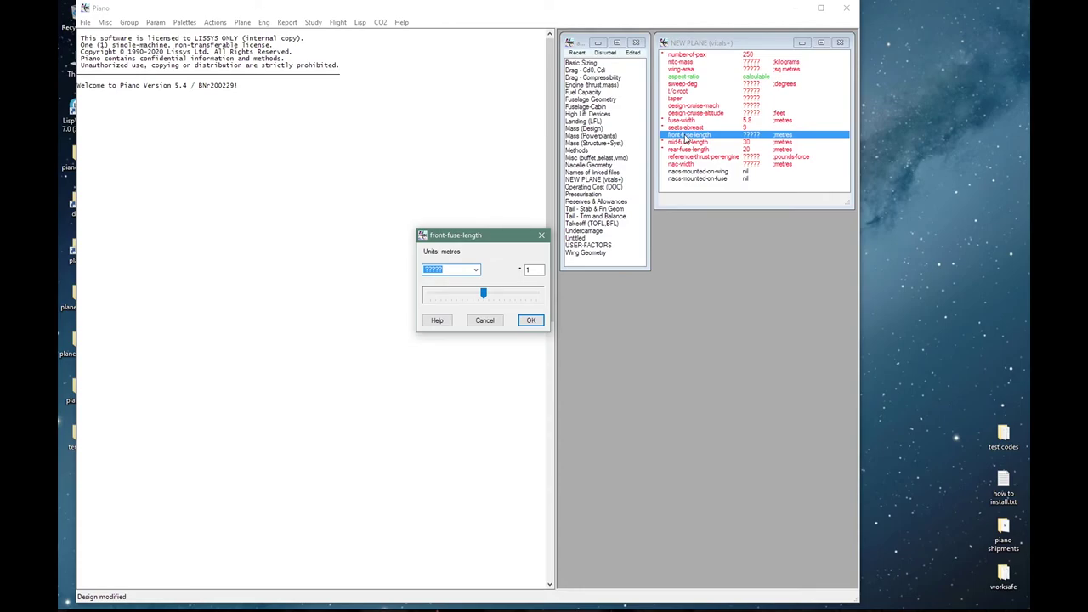
{"action": "type", "text": "60 - 30 - 20"}
{"action": "key", "text": "Return"}
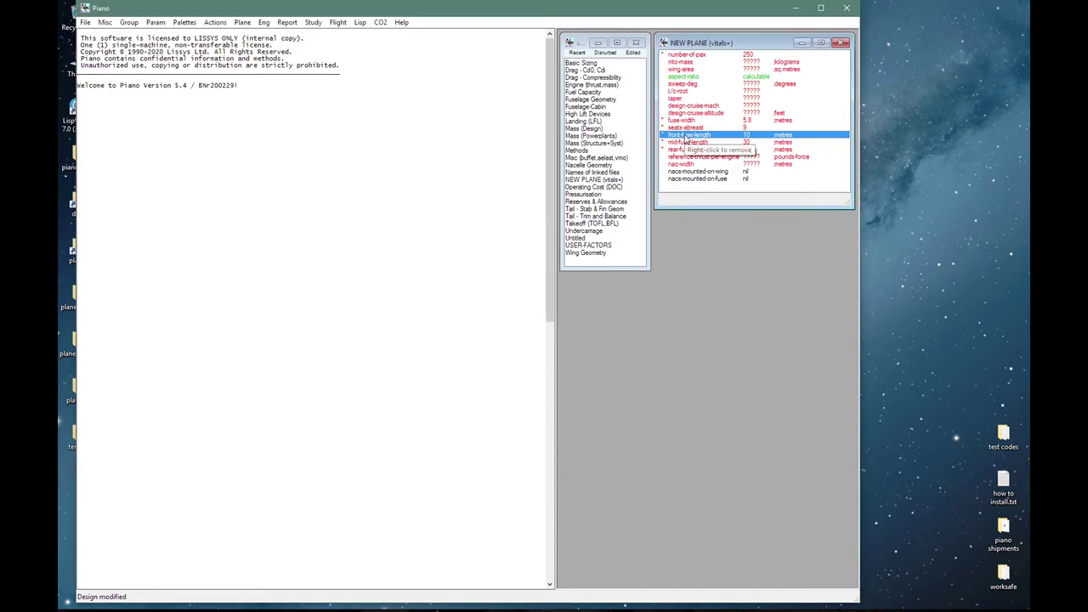
- Set mto-mass to 200000 kg, after trying 480e3 and 500e3 in pounds
{"action": "double_click", "coordinate": [690, 63]}
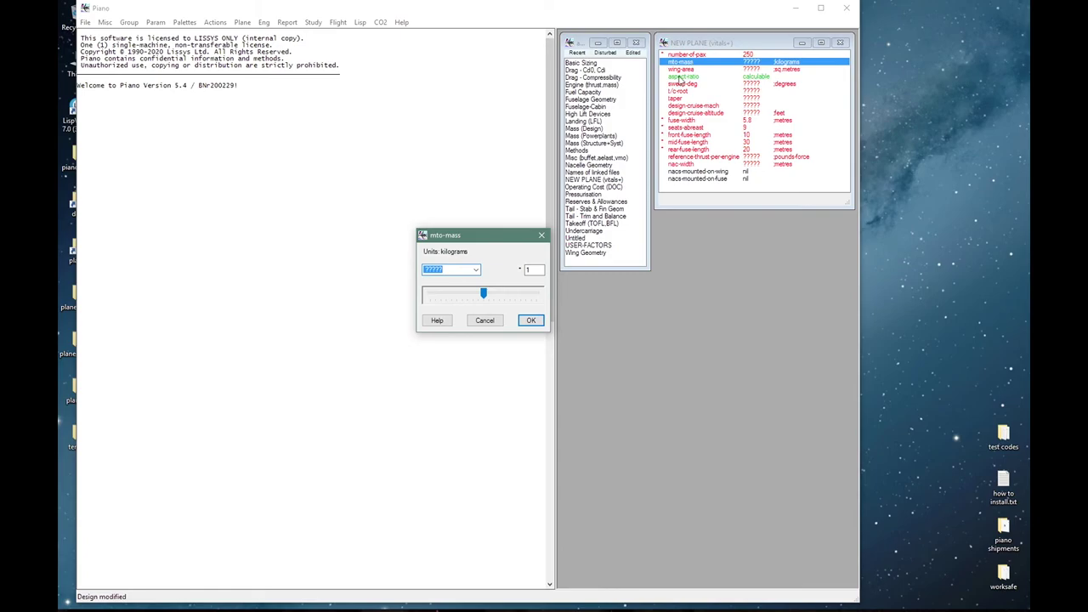
{"action": "left_click", "coordinate": [451, 253]}
{"action": "type", "text": "480e3"}
{"action": "key", "text": "Return"}
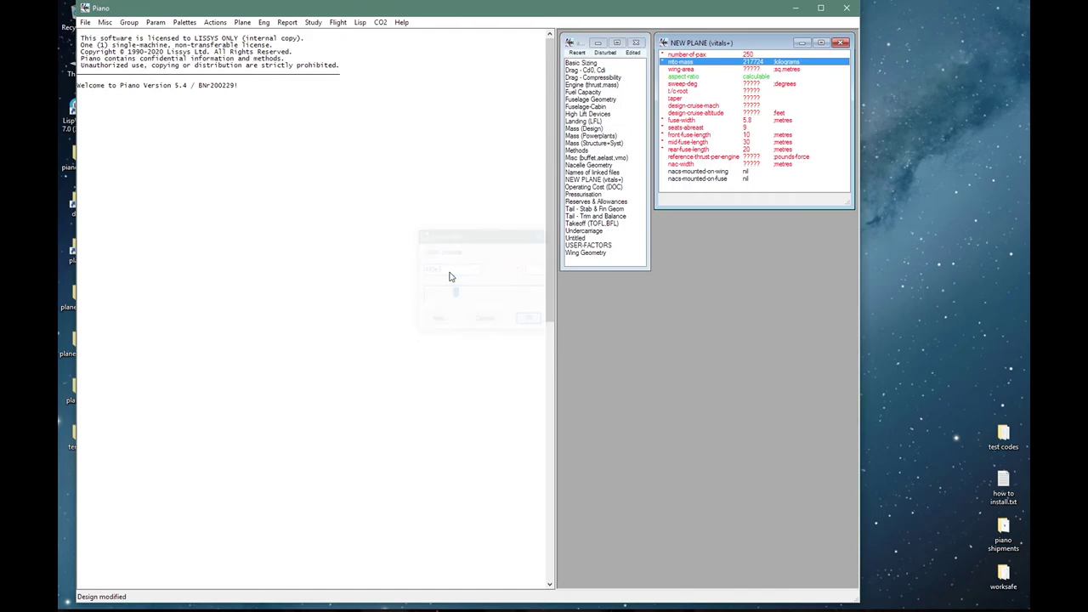
{"action": "left_click", "coordinate": [744, 66]}
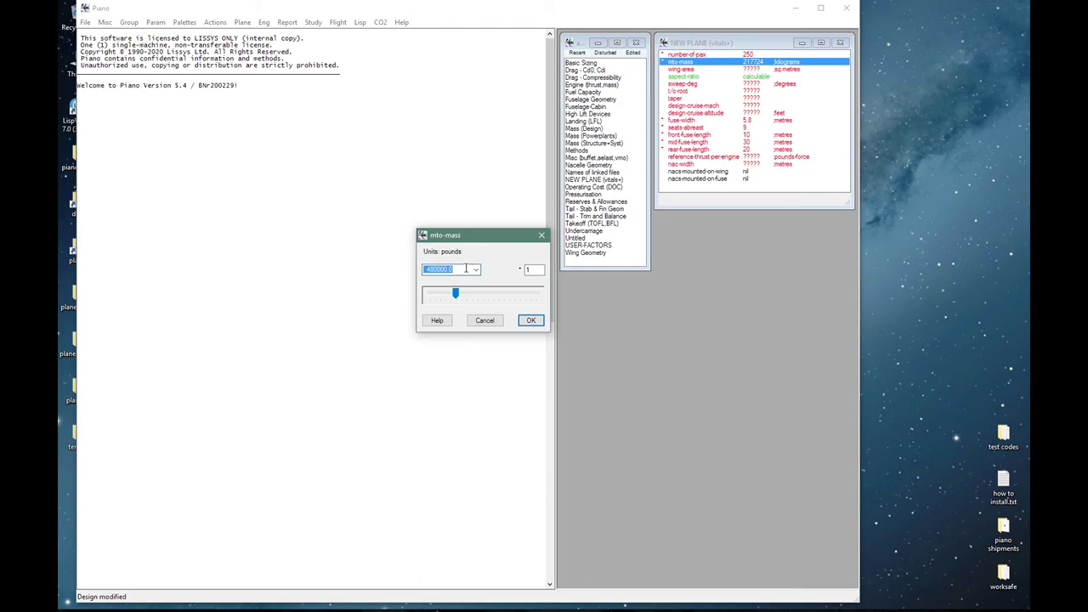
{"action": "type", "text": "500e3"}
{"action": "left_click", "coordinate": [450, 251]}
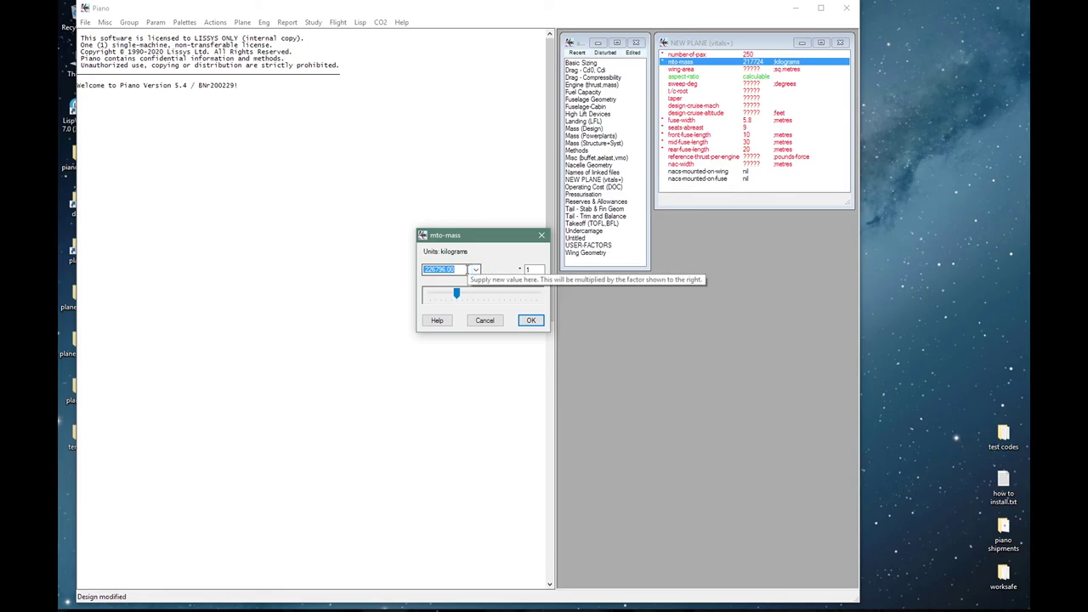
{"action": "type", "text": "200e3"}
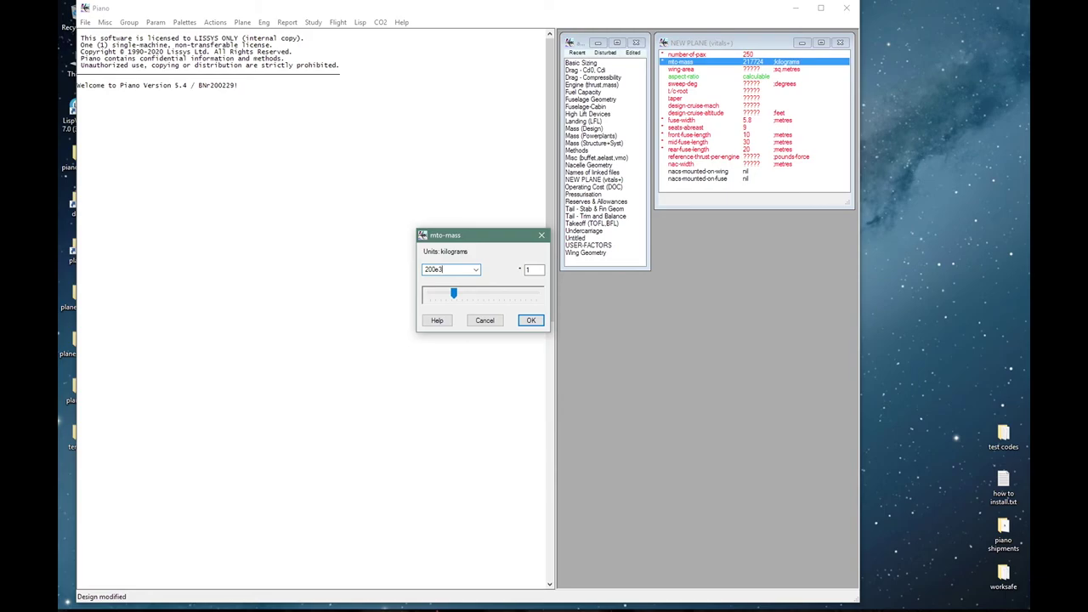
{"action": "left_click", "coordinate": [530, 321]}
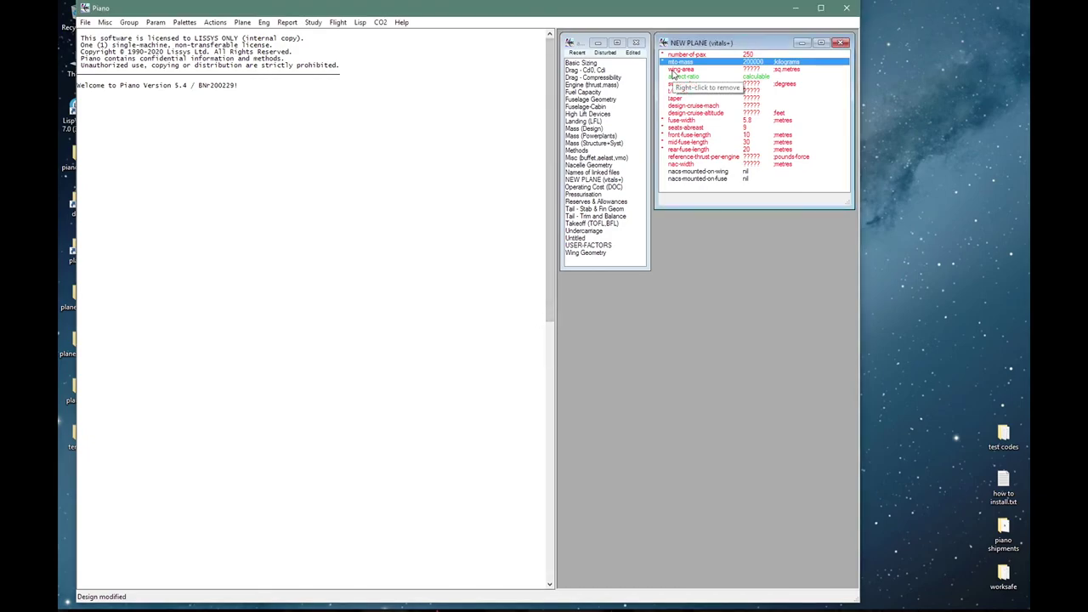
{"action": "double_click", "coordinate": [680, 69]}
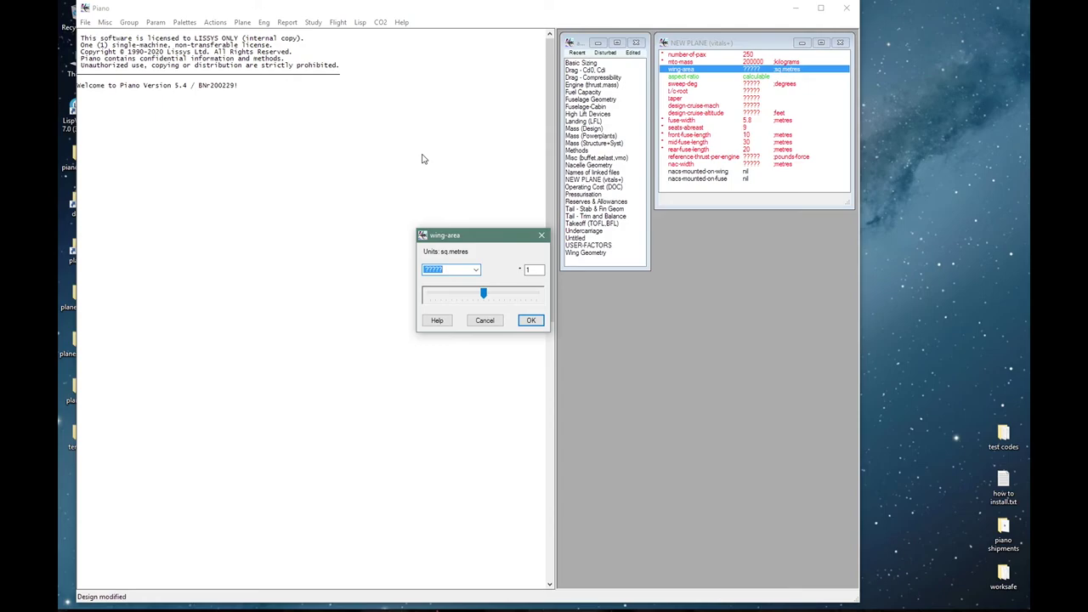
- Set the wing area to 300 sq m, revising an initial 360 sq m
{"action": "type", "text": "60 ^ 2 / 10"}
{"action": "key", "text": "Return"}
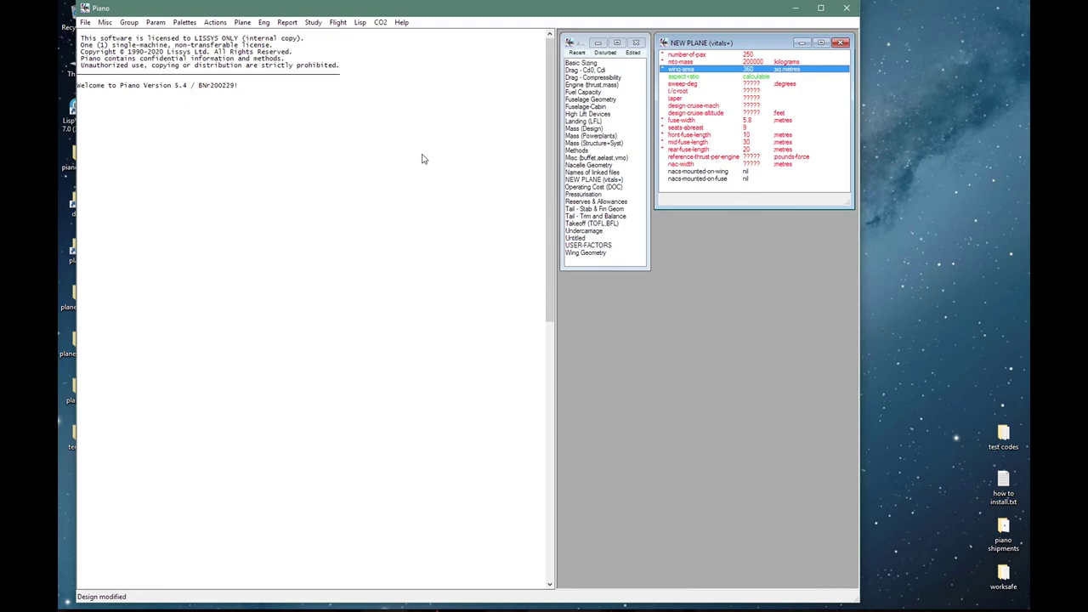
{"action": "double_click", "coordinate": [683, 69]}
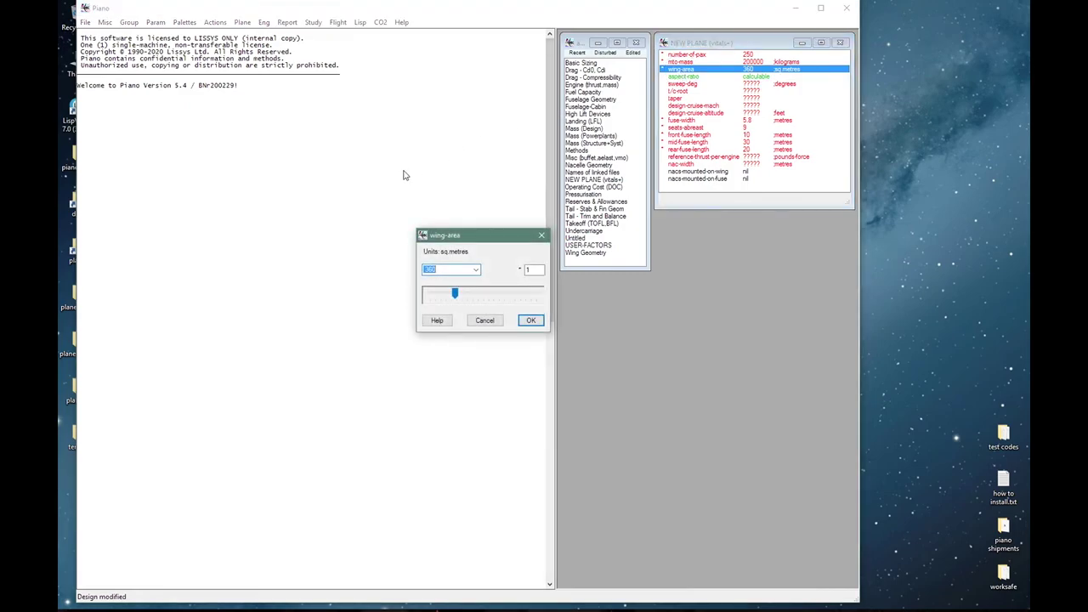
{"action": "type", "text": "300"}
{"action": "left_click", "coordinate": [531, 323]}
- Fix the aspect ratio at 9 instead of using the internal calculation
{"action": "double_click", "coordinate": [671, 76]}
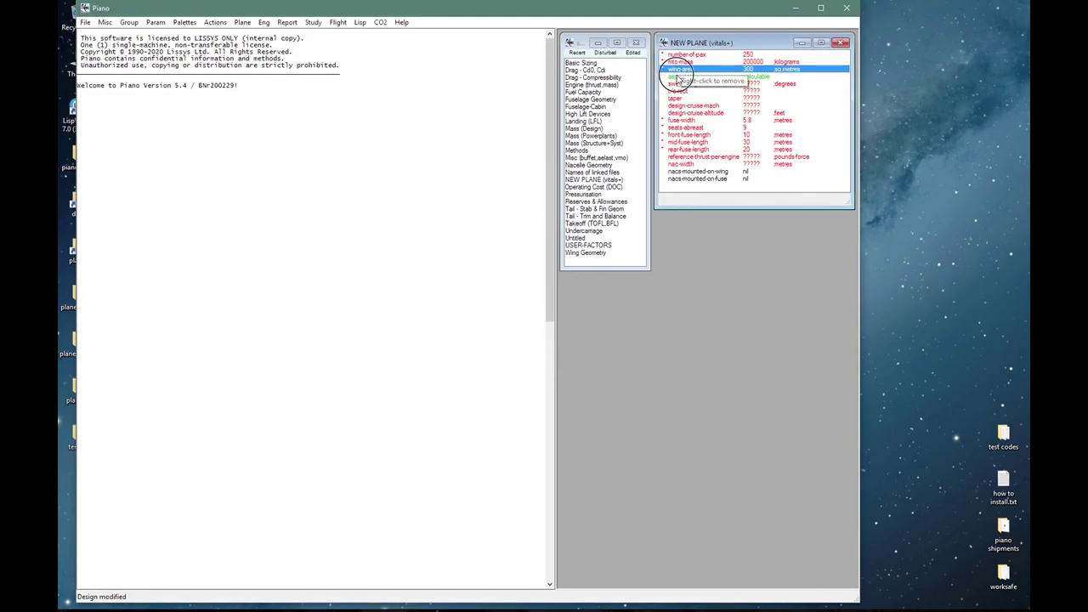
{"action": "left_click", "coordinate": [426, 252]}
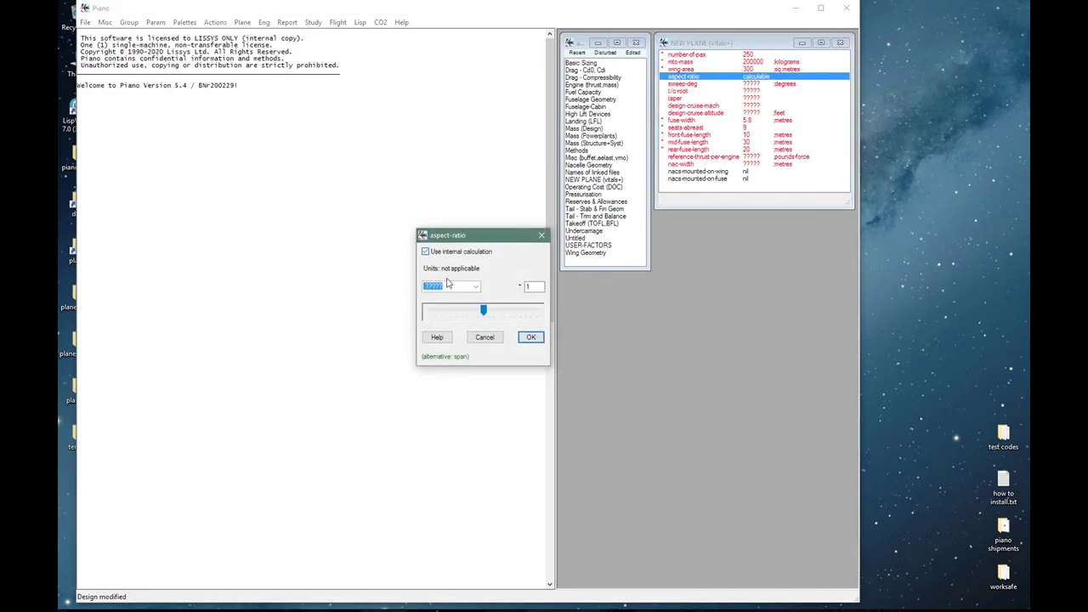
{"action": "type", "text": "9"}
{"action": "key", "text": "Return"}
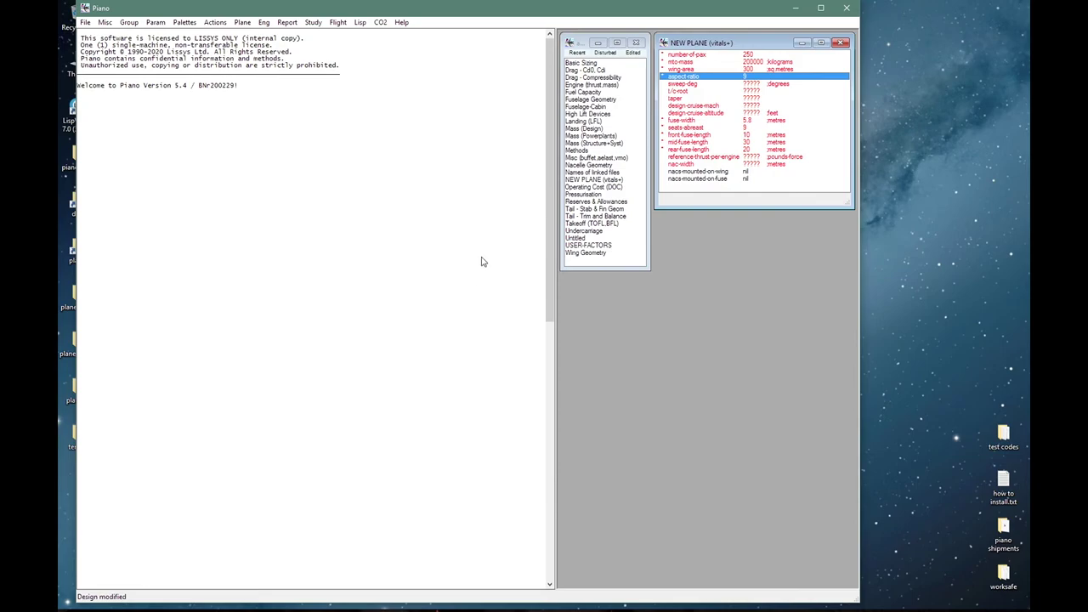
- Set the wing sweep to 32.5° and the root thickness ratio to 0.135
{"action": "left_click", "coordinate": [681, 86]}
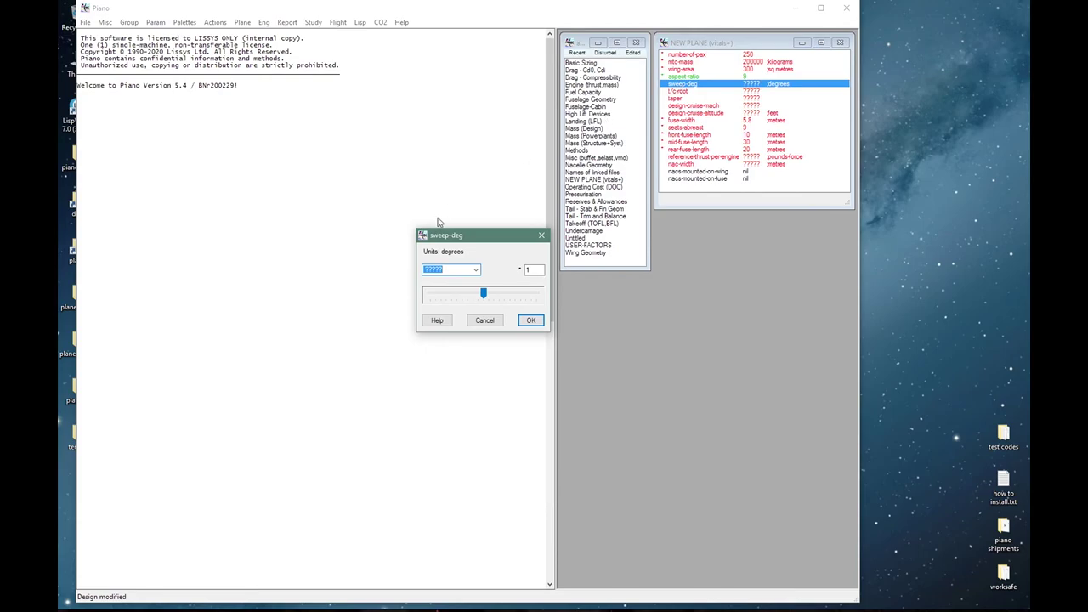
{"action": "key", "text": "BackSpace"}
{"action": "type", "text": "30 + 35) / 2"}
{"action": "key", "text": "Return"}
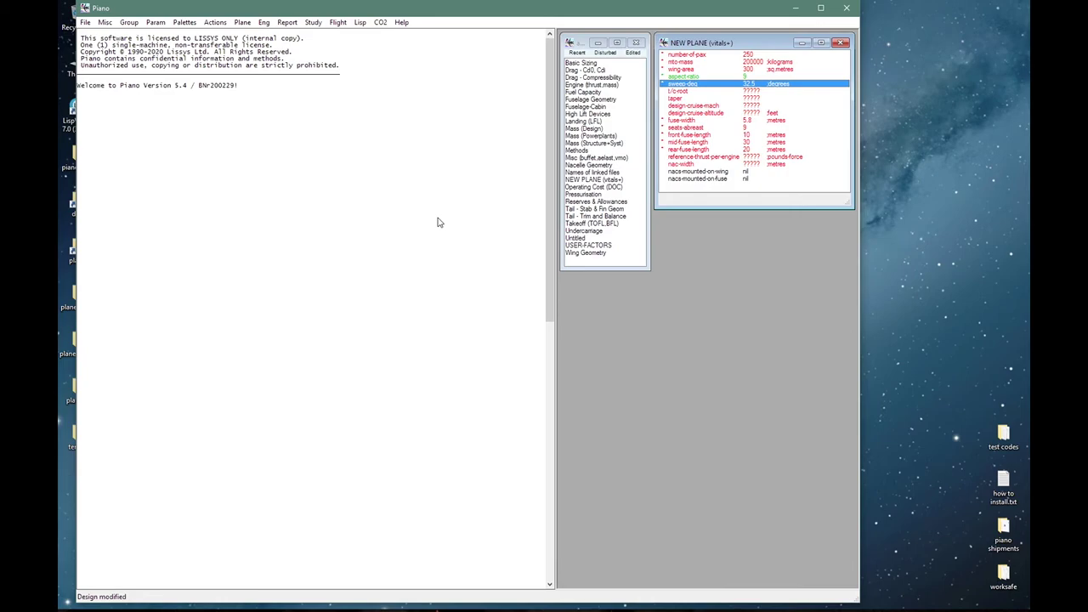
{"action": "key", "text": "Down"}
{"action": "key", "text": "Return"}
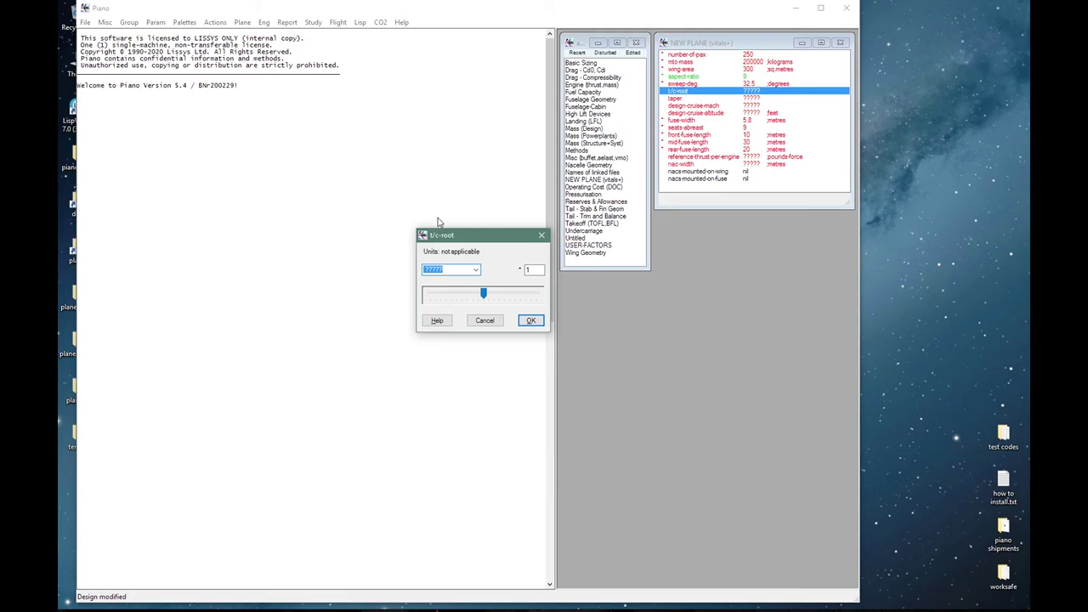
{"action": "type", "text": "13.5 / 100"}
{"action": "key", "text": "Return"}
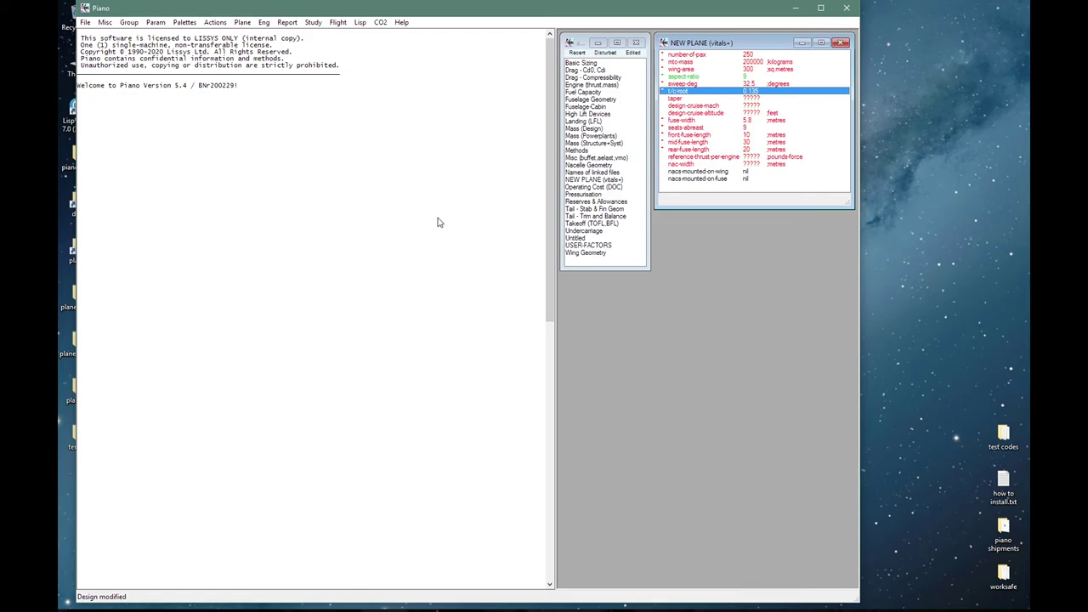
- Set taper to 0.2, update the design cruise Mach, and cruise altitude to 36000 ft
{"action": "key", "text": "Down"}
{"action": "key", "text": "Return"}
{"action": "type", "text": "2"}
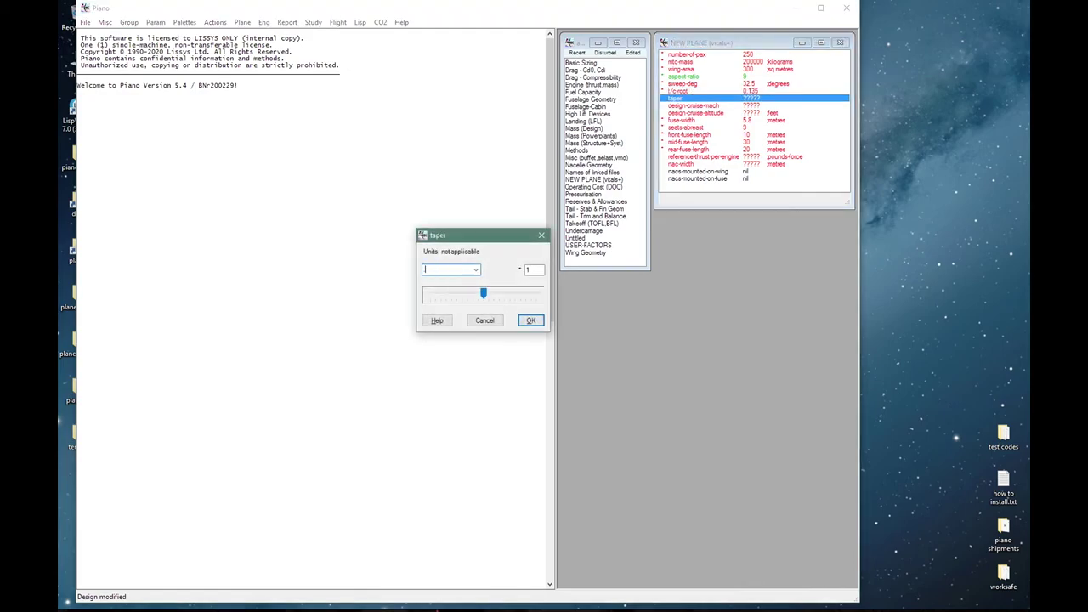
{"action": "key", "text": "Return"}
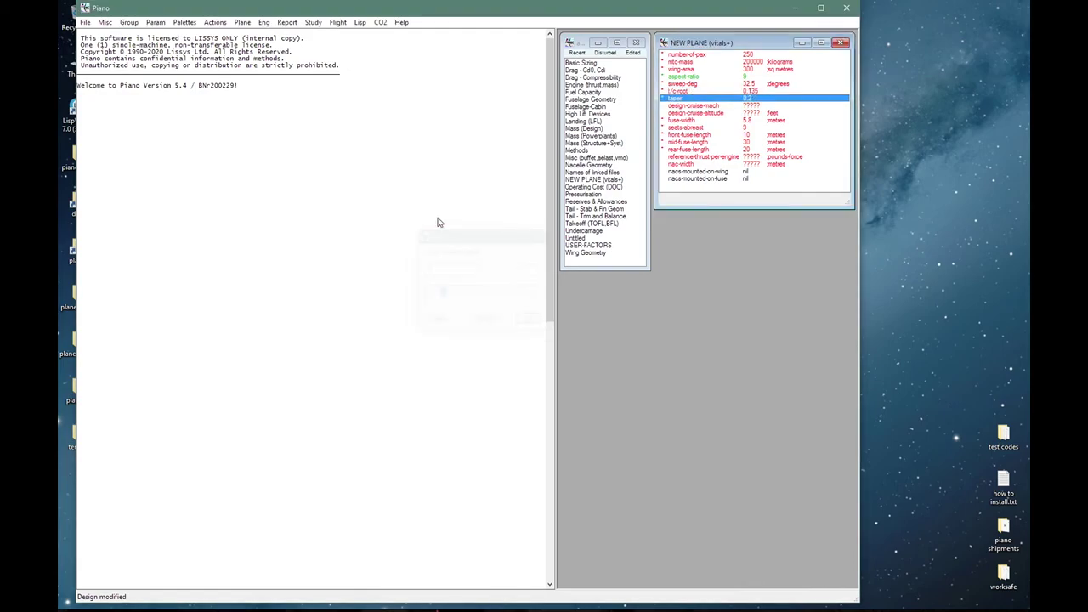
{"action": "key", "text": "Down"}
{"action": "key", "text": "Return"}
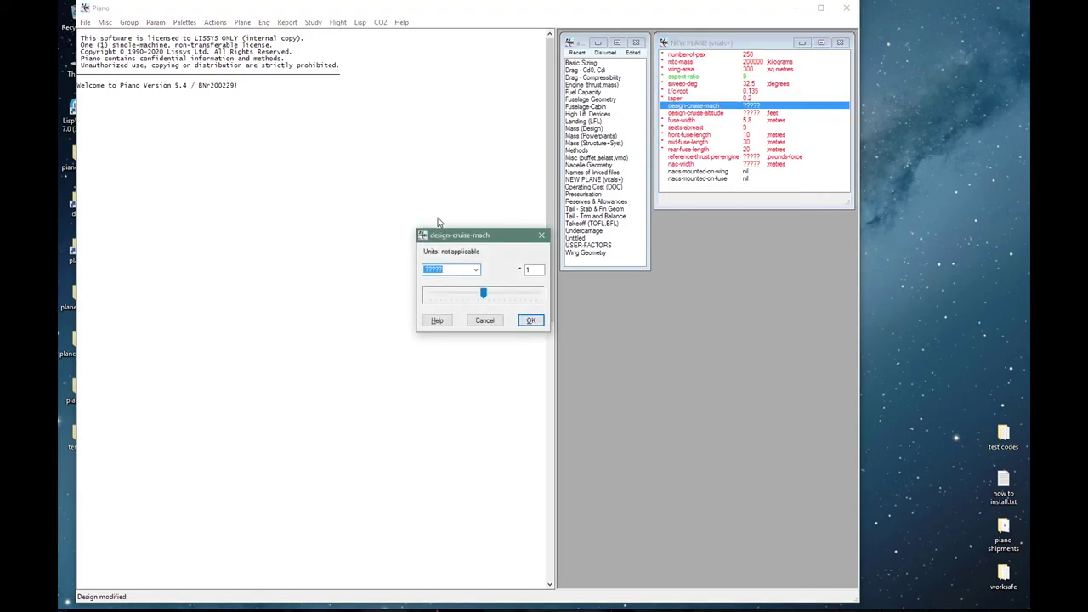
{"action": "type", "text": "5"}
{"action": "key", "text": "Return"}
{"action": "key", "text": "Down"}
{"action": "key", "text": "Return"}
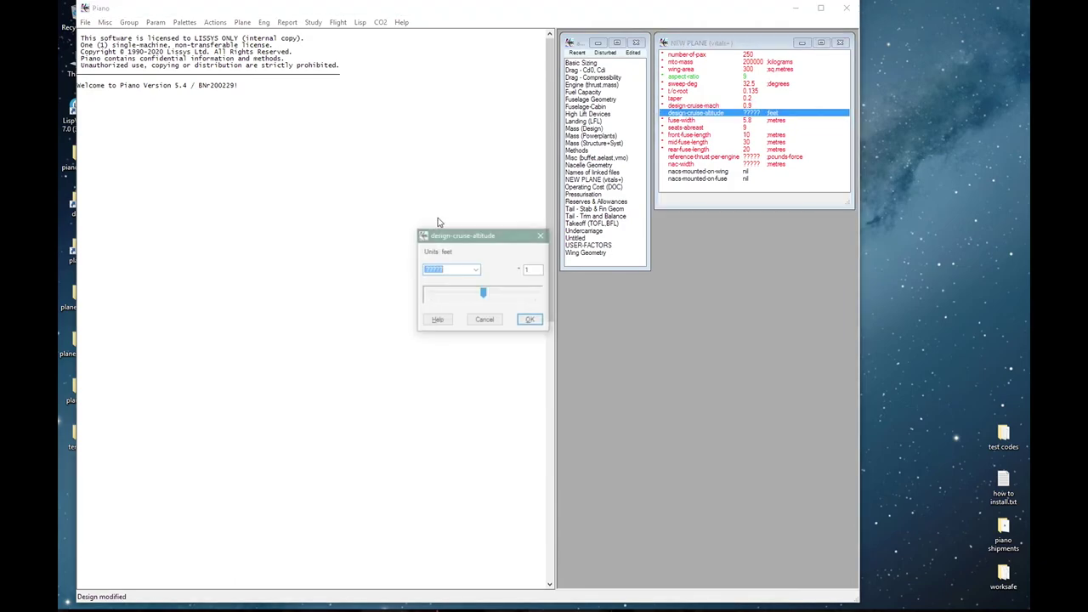
{"action": "type", "text": "36"}
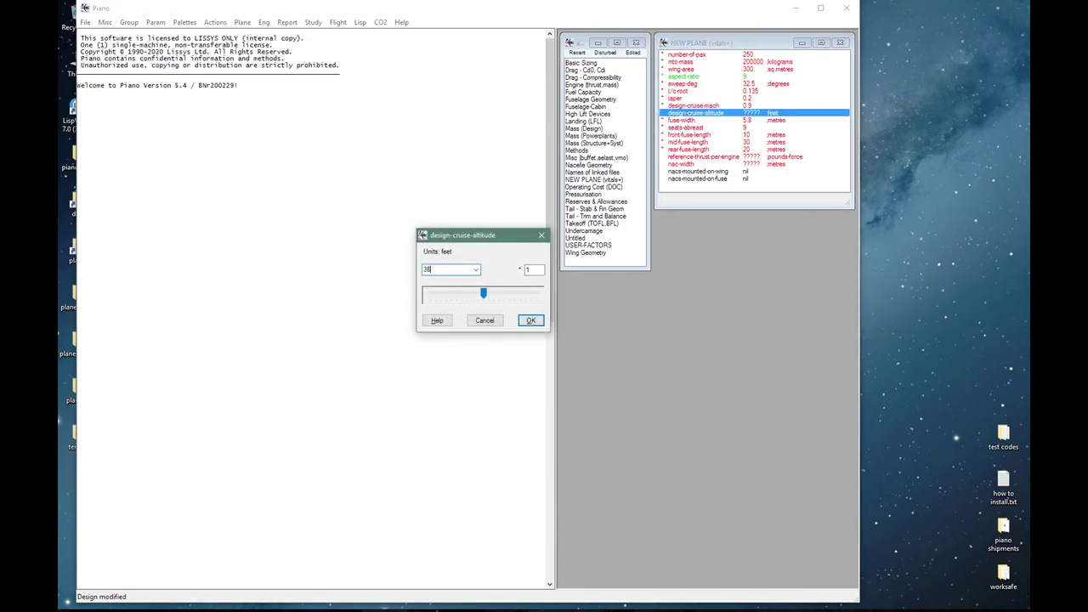
{"action": "type", "text": "000"}
{"action": "key", "text": "Return"}
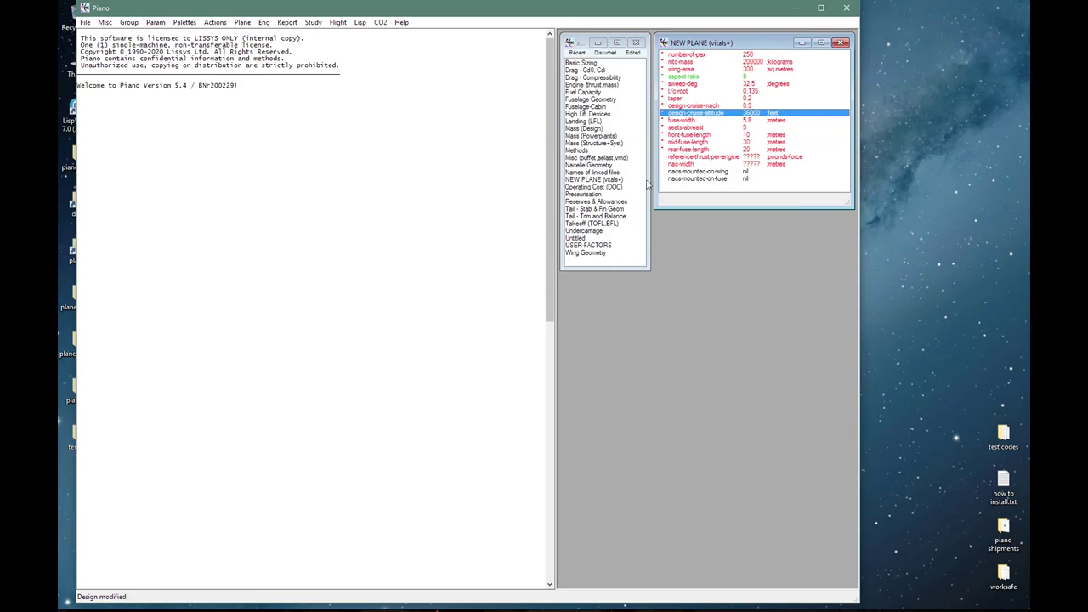
{"action": "left_click", "coordinate": [683, 158]}
- Set reference thrust per engine to 70000 lbf and return the display to metric units
{"action": "double_click", "coordinate": [683, 159]}
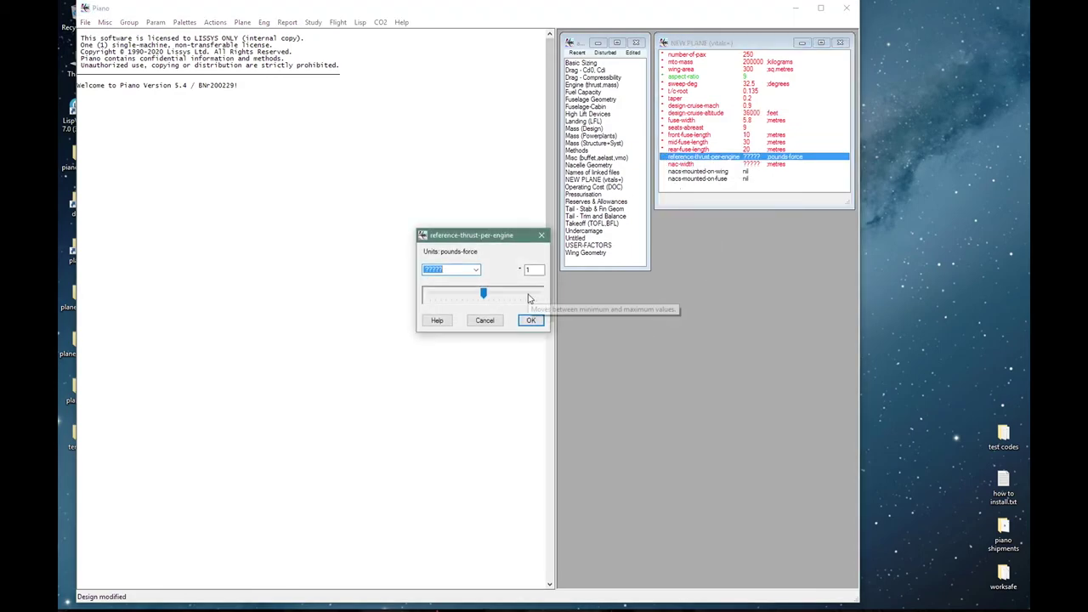
{"action": "type", "text": "70e3"}
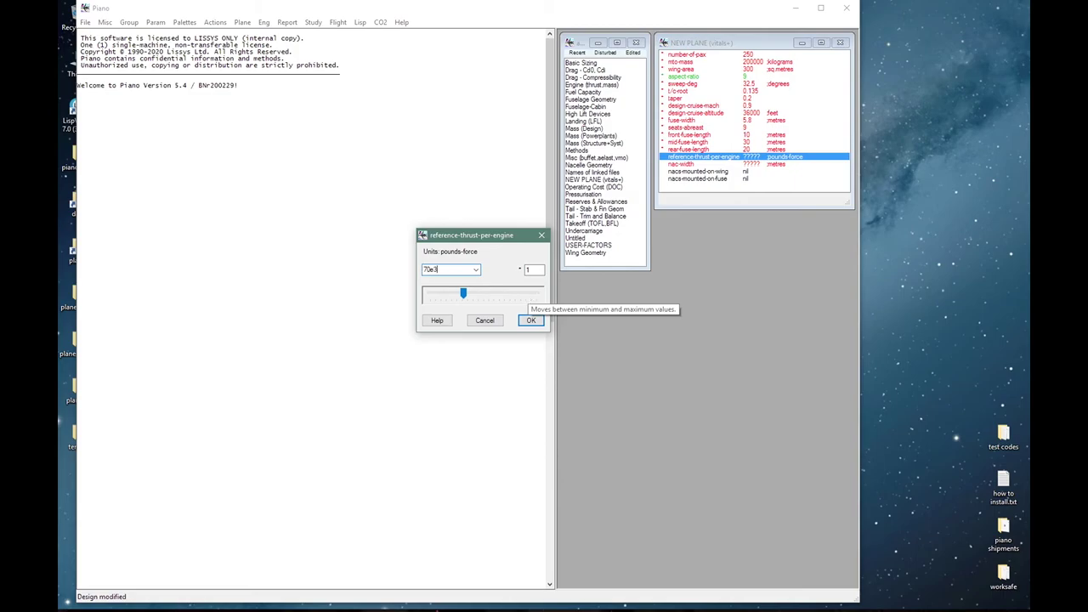
{"action": "key", "text": "Return"}
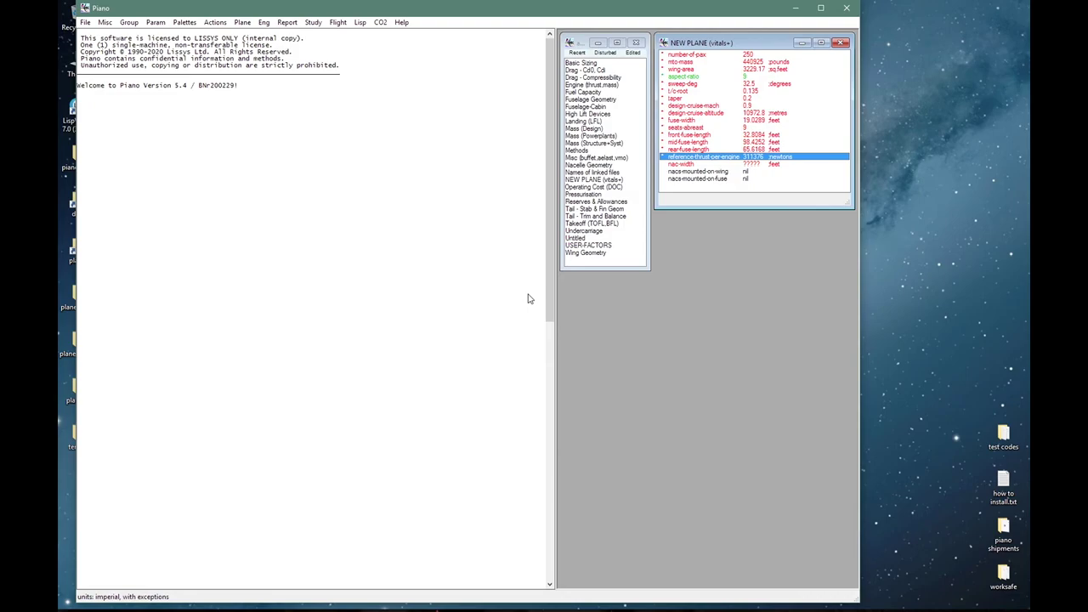
{"action": "key", "text": "ctrl+u"}
- Set nacelle width to 12 ft and wing-mounted nacelles to 0.275, leaving fuselage nacelles nil
{"action": "key", "text": "Down"}
{"action": "key", "text": "Return"}
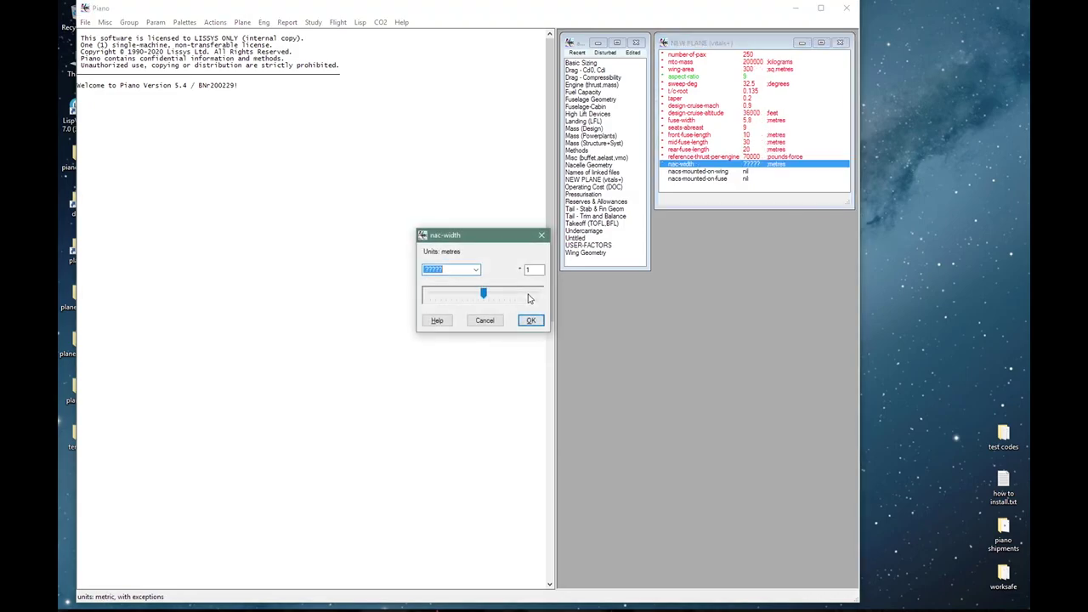
{"action": "left_click", "coordinate": [450, 252]}
{"action": "type", "text": "12"}
{"action": "key", "text": "Return"}
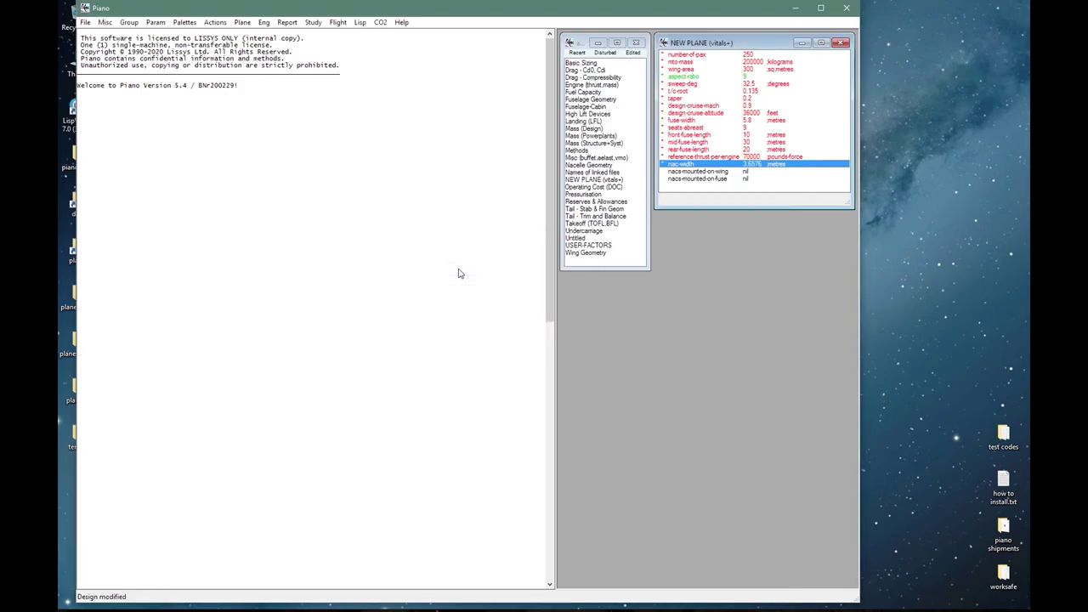
{"action": "key", "text": "Down"}
{"action": "key", "text": "Return"}
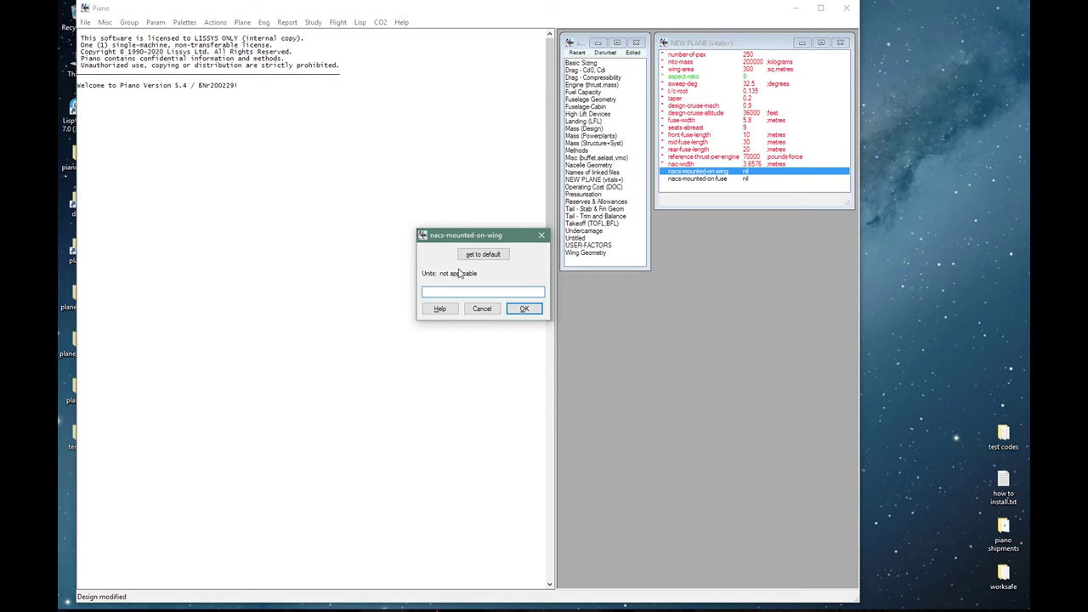
{"action": "type", "text": ".275"}
{"action": "key", "text": "Return"}
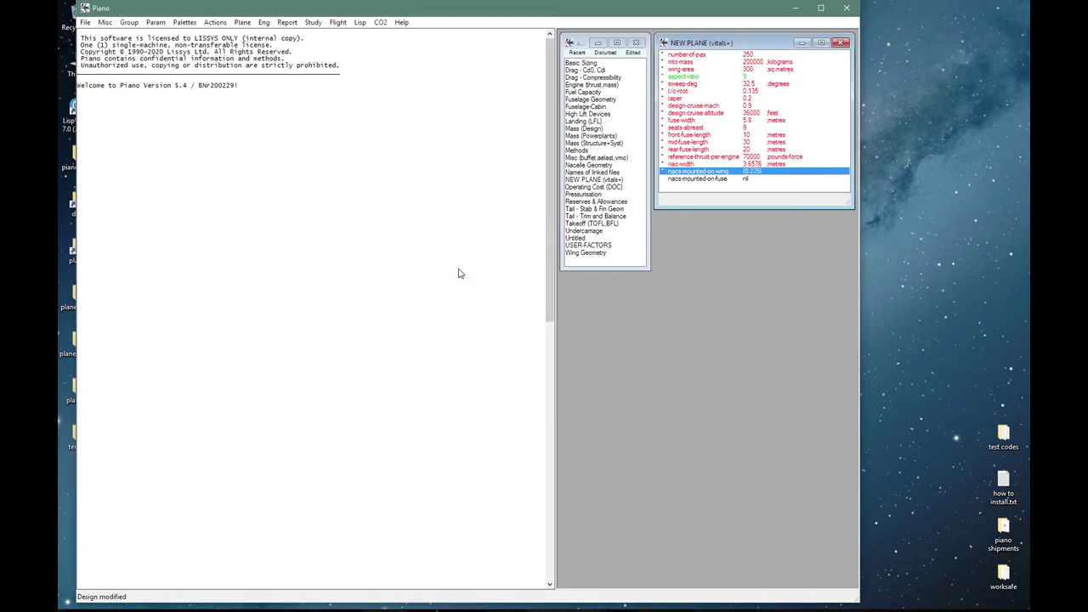
{"action": "key", "text": "Down"}
{"action": "key", "text": "Return"}
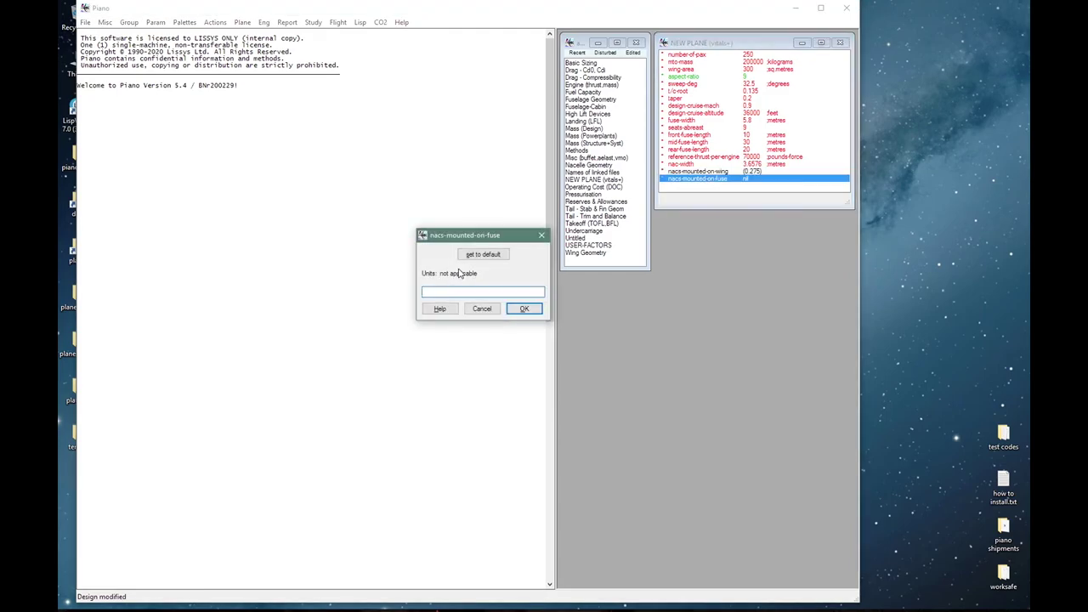
{"action": "key", "text": "Escape"}
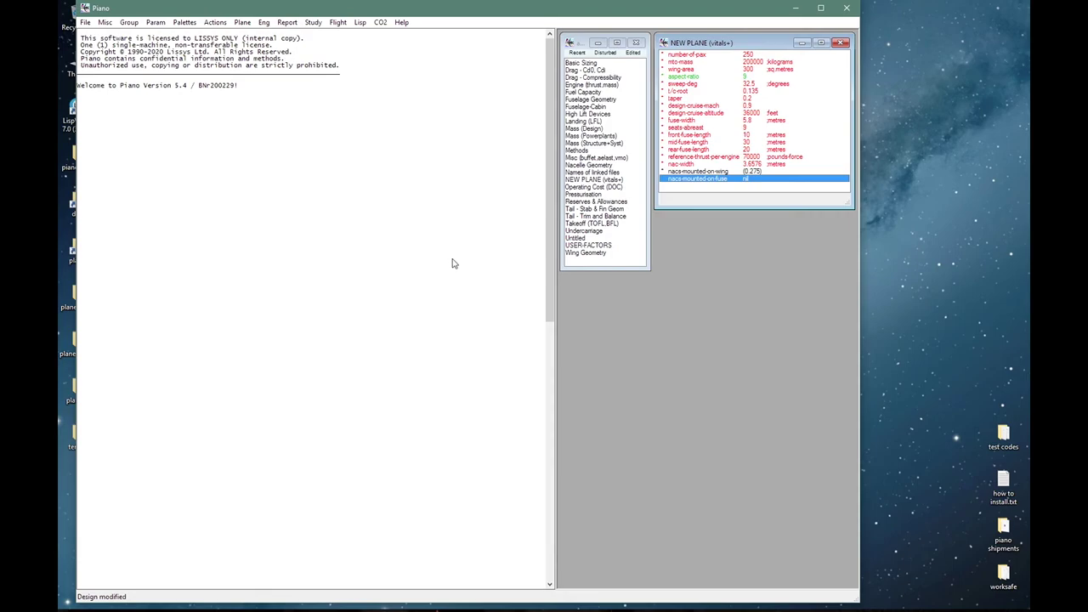
- Generate the Geometry report, review the 3-view drawing, and close it
{"action": "left_click", "coordinate": [288, 23]}
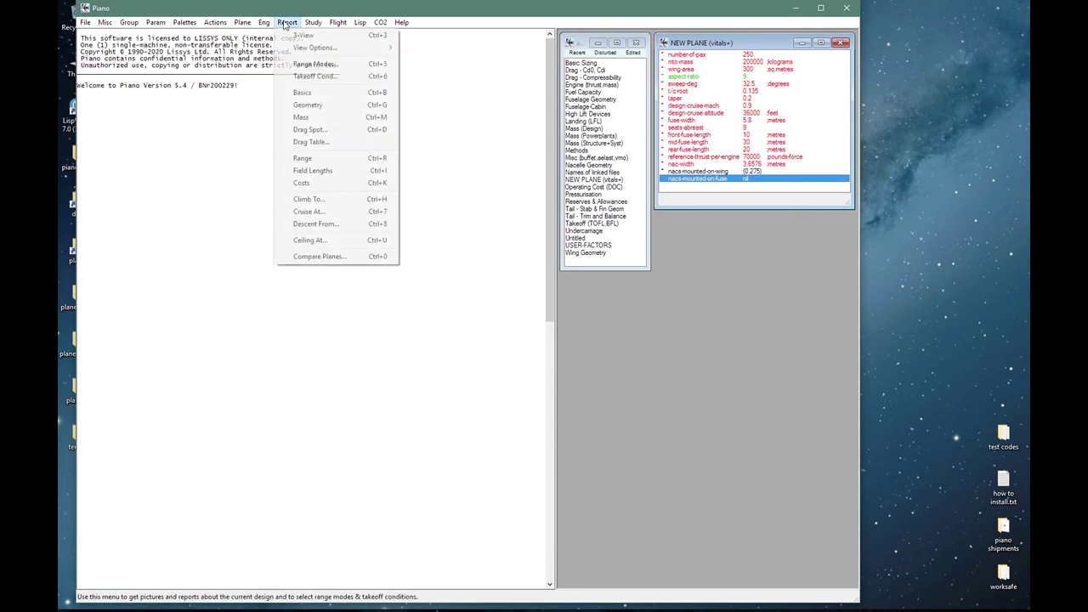
{"action": "left_click", "coordinate": [294, 106]}
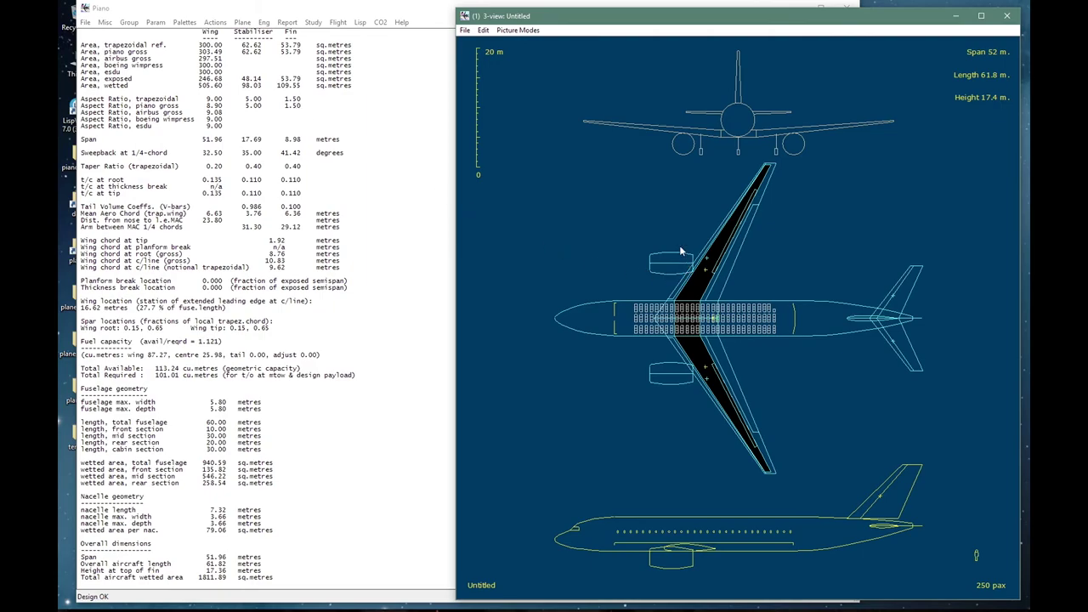
{"action": "key", "text": "alt+F4"}
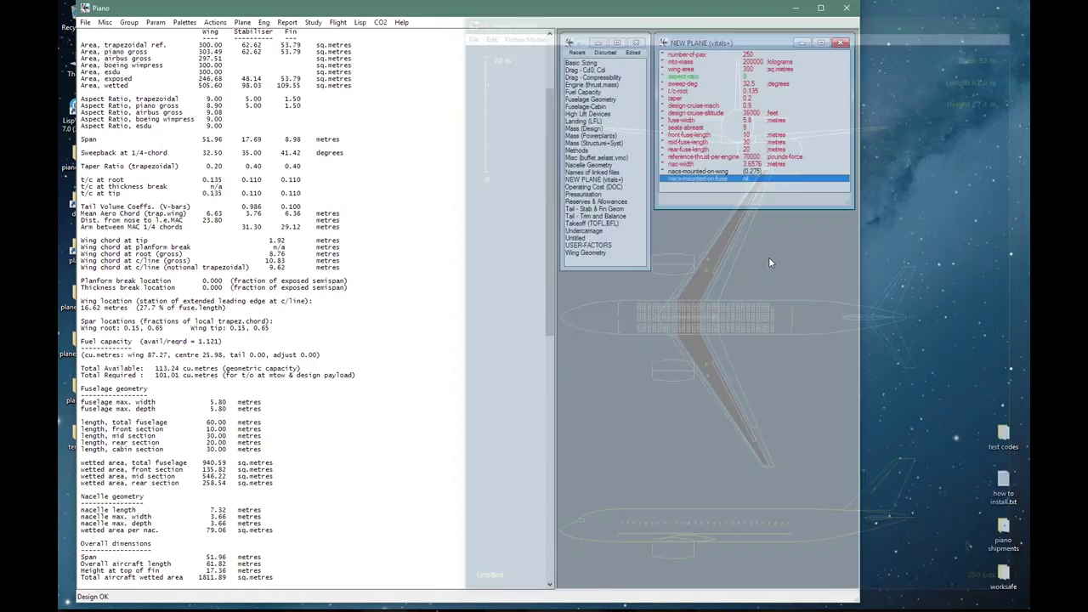
- Set nacelle length/width to 1.5, load the B767 nacelle shape, and review the redrawn 3-view
{"action": "left_click", "coordinate": [588, 166]}
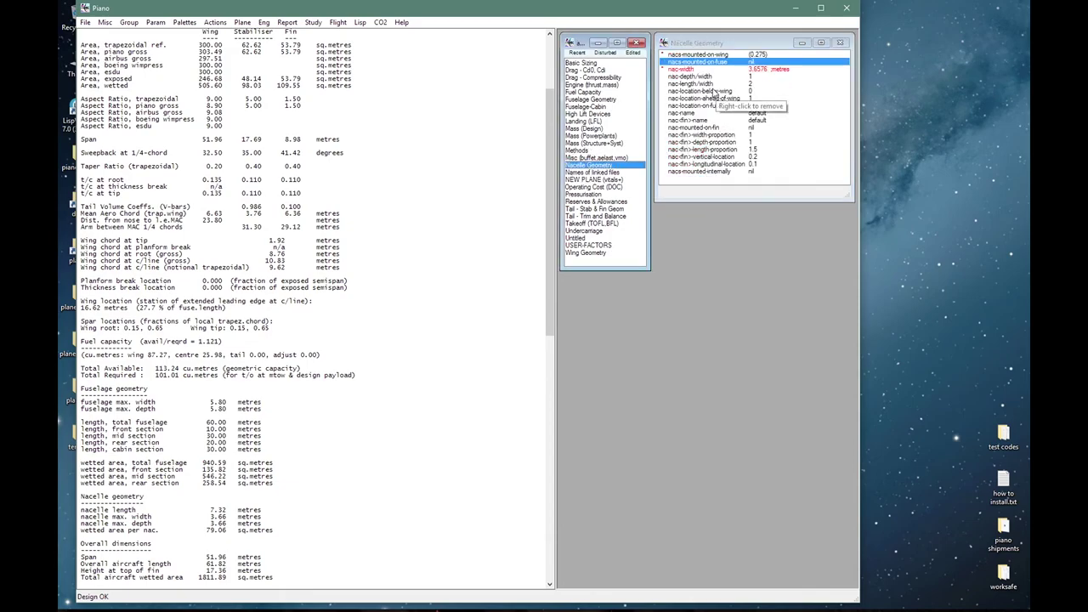
{"action": "double_click", "coordinate": [708, 84]}
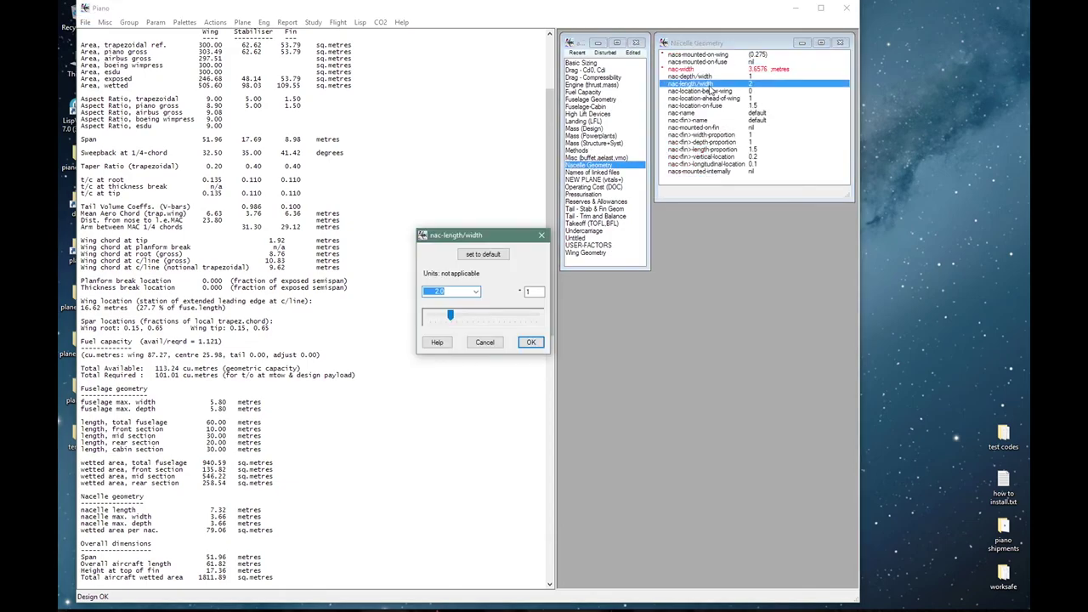
{"action": "type", "text": "1.5"}
{"action": "key", "text": "Return"}
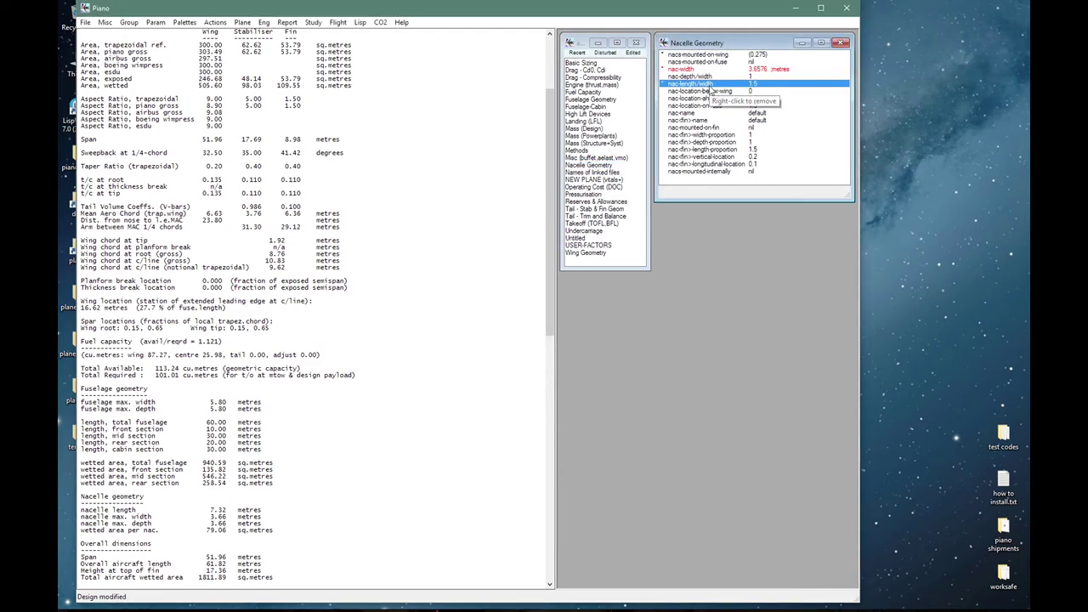
{"action": "double_click", "coordinate": [695, 114]}
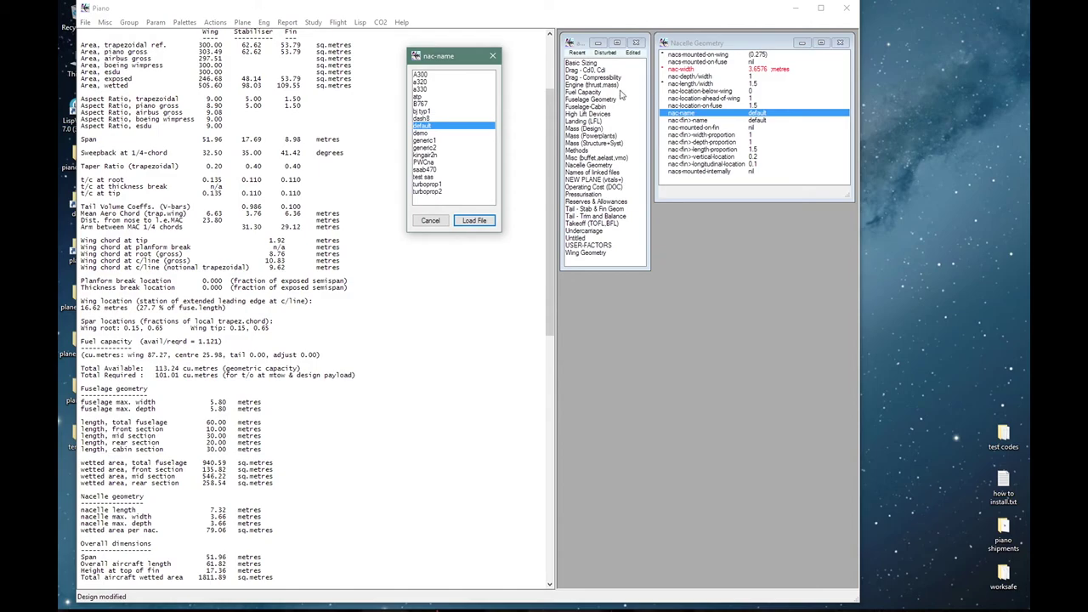
{"action": "left_click", "coordinate": [422, 104]}
{"action": "left_click", "coordinate": [473, 220]}
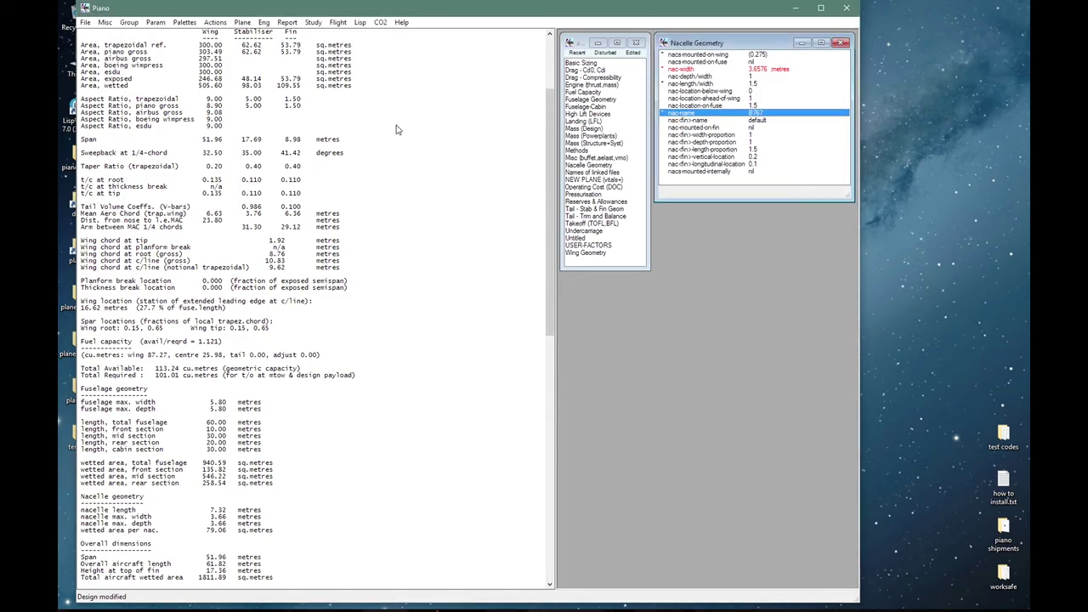
{"action": "key", "text": "ctrl+3"}
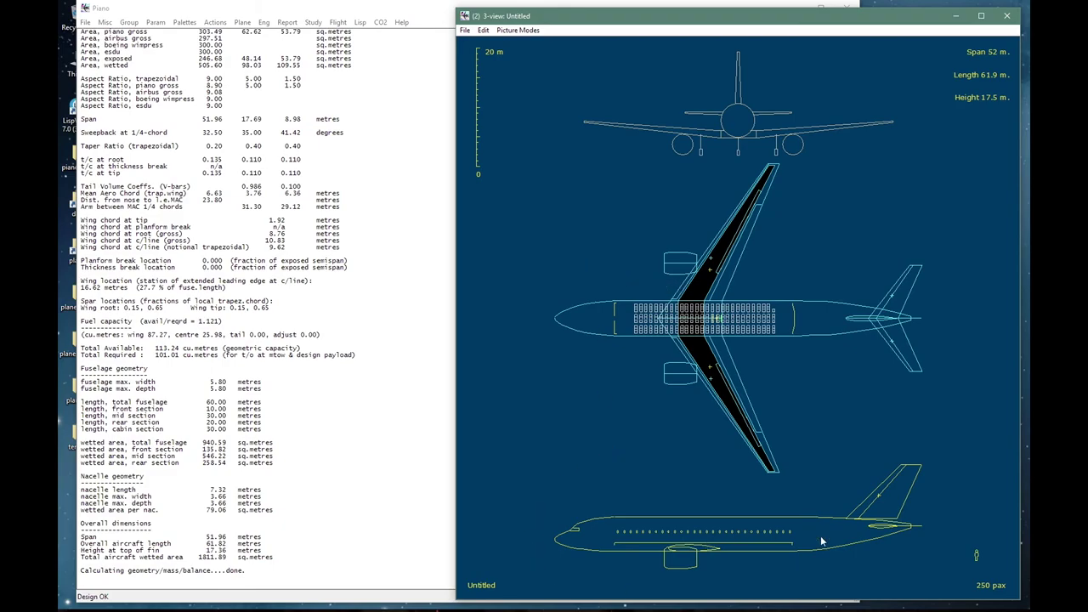
{"action": "key", "text": "alt+F4"}
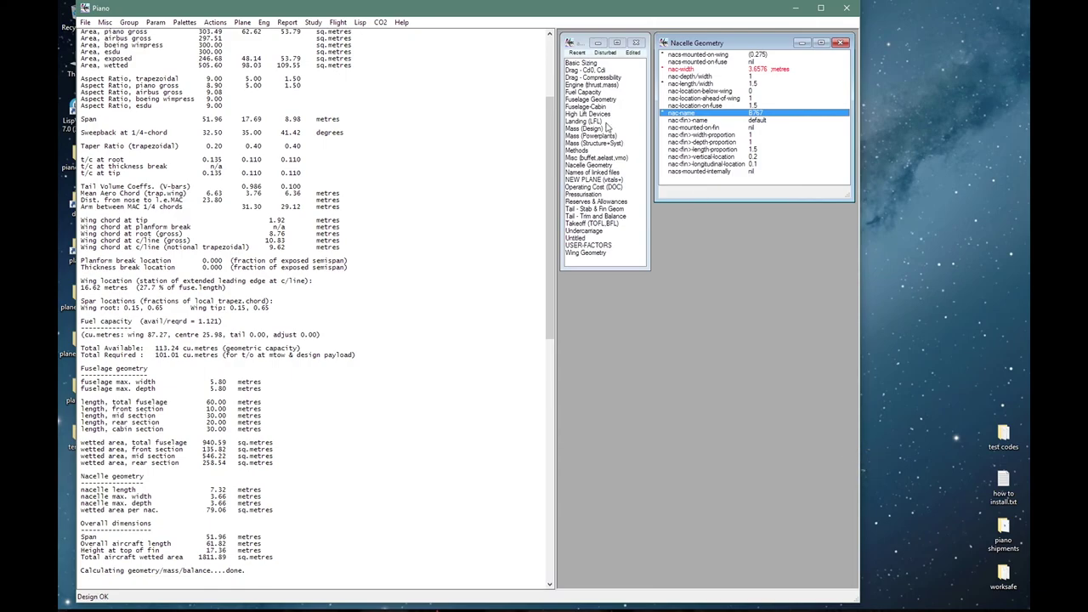
- Load the b787f front and b787r rear fuselage shapes in Fuselage Geometry
{"action": "left_click", "coordinate": [595, 99]}
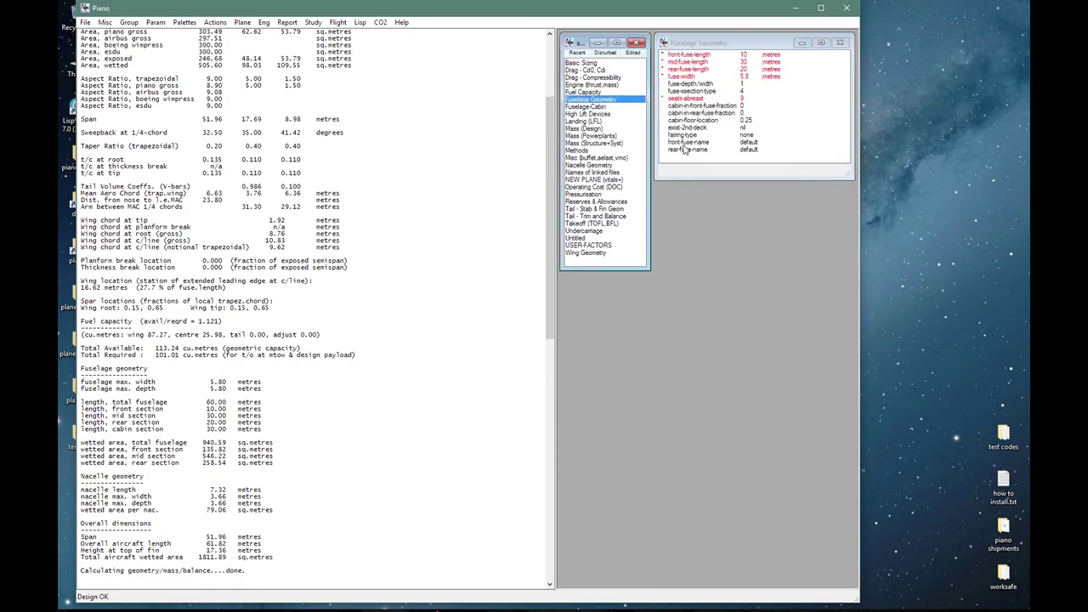
{"action": "double_click", "coordinate": [685, 143]}
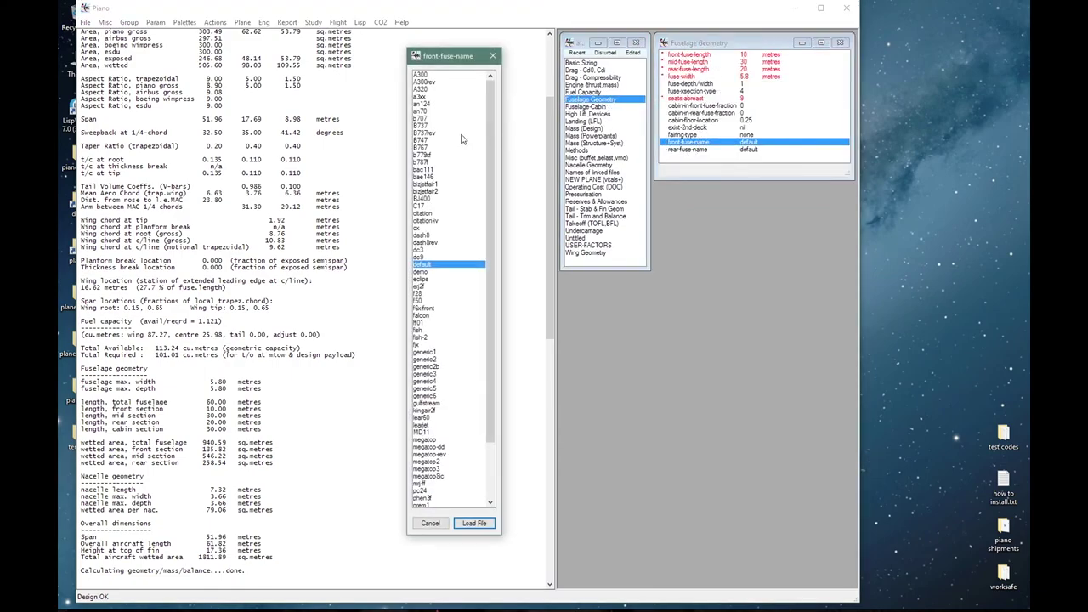
{"action": "left_click", "coordinate": [416, 167]}
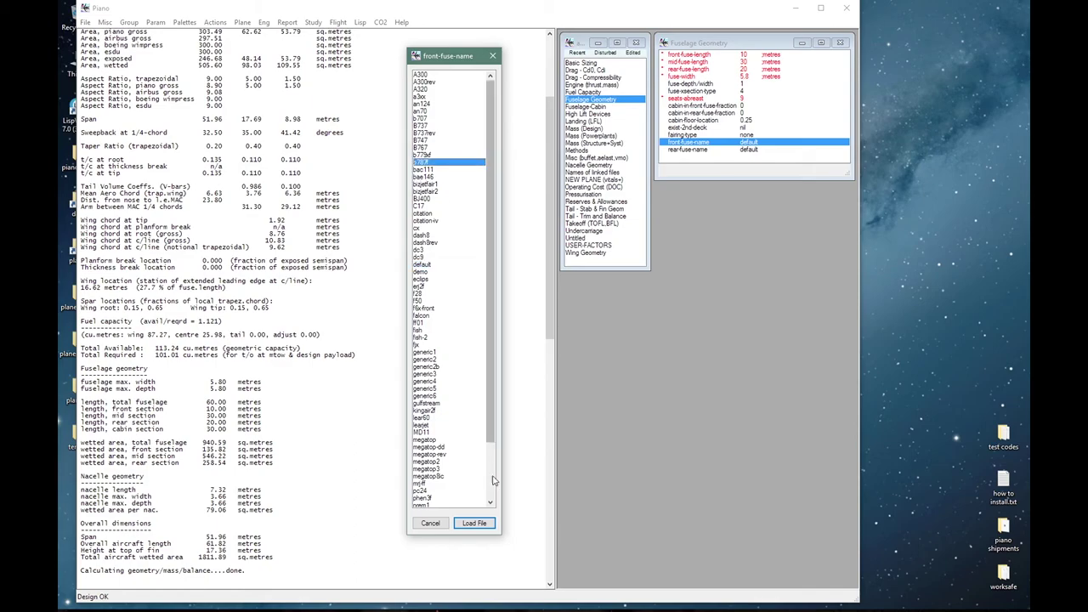
{"action": "left_click", "coordinate": [473, 522]}
{"action": "double_click", "coordinate": [699, 150]}
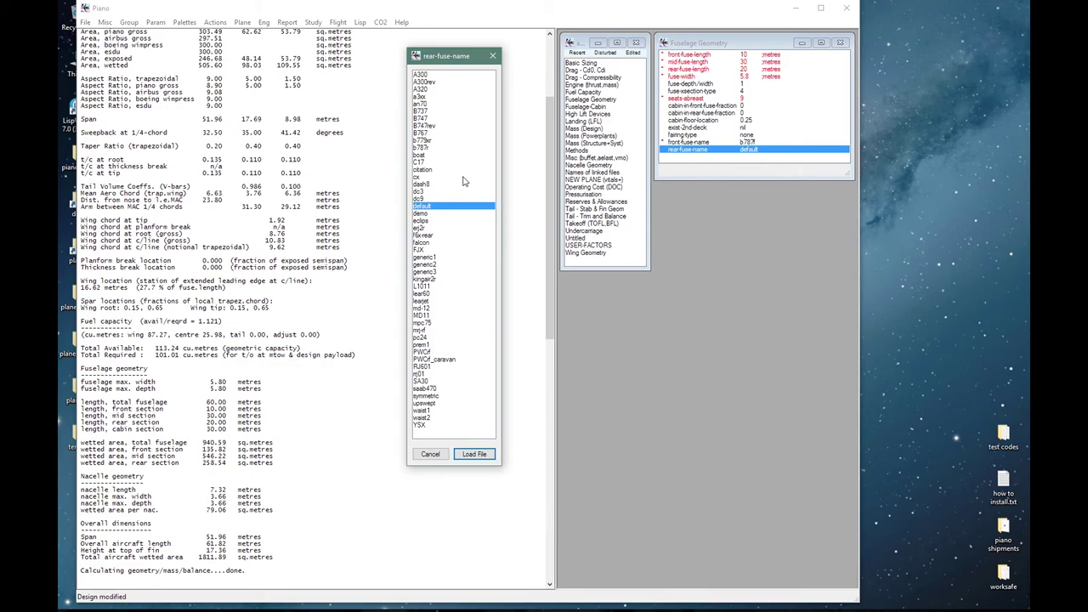
{"action": "type", "text": "b787"}
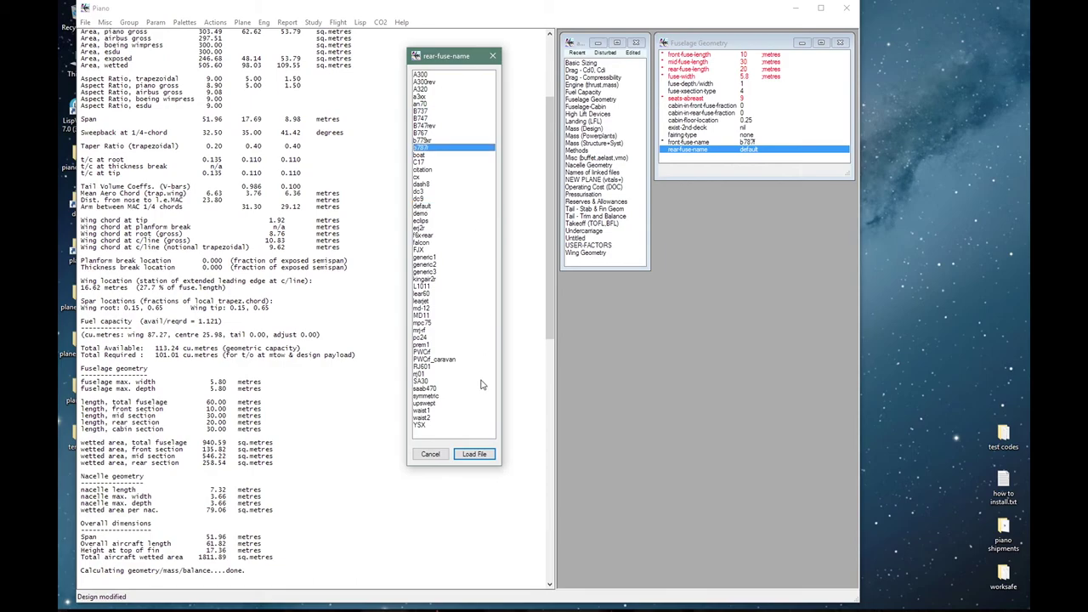
{"action": "left_click", "coordinate": [478, 455]}
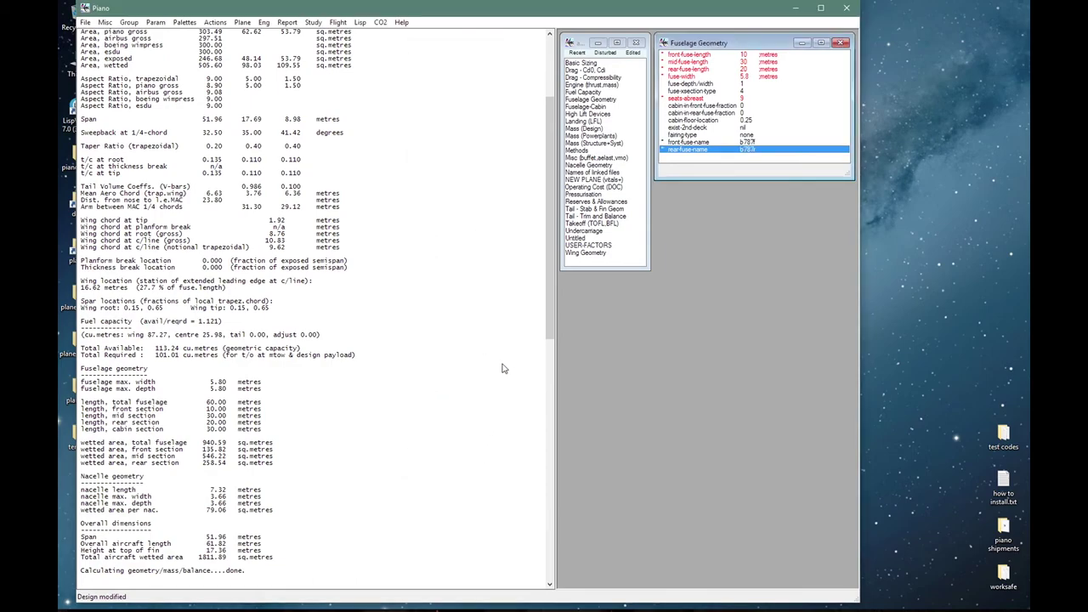
- With the 3-view shown, lengthen the front fuselage to 11 m and shorten the mid fuselage to 29 m
{"action": "left_click", "coordinate": [289, 26]}
{"action": "left_click", "coordinate": [293, 36]}
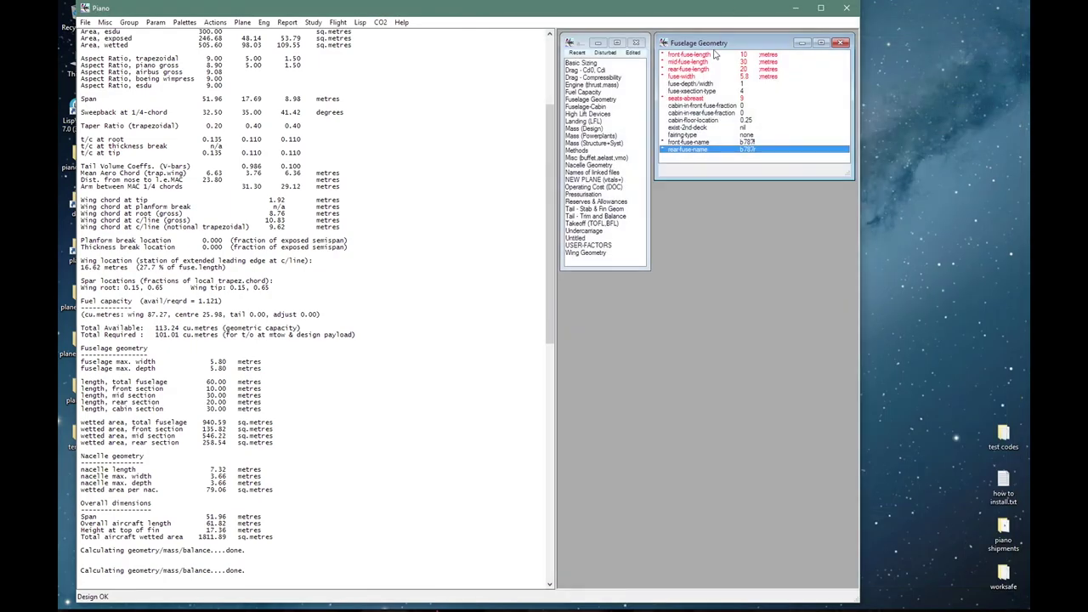
{"action": "double_click", "coordinate": [702, 56]}
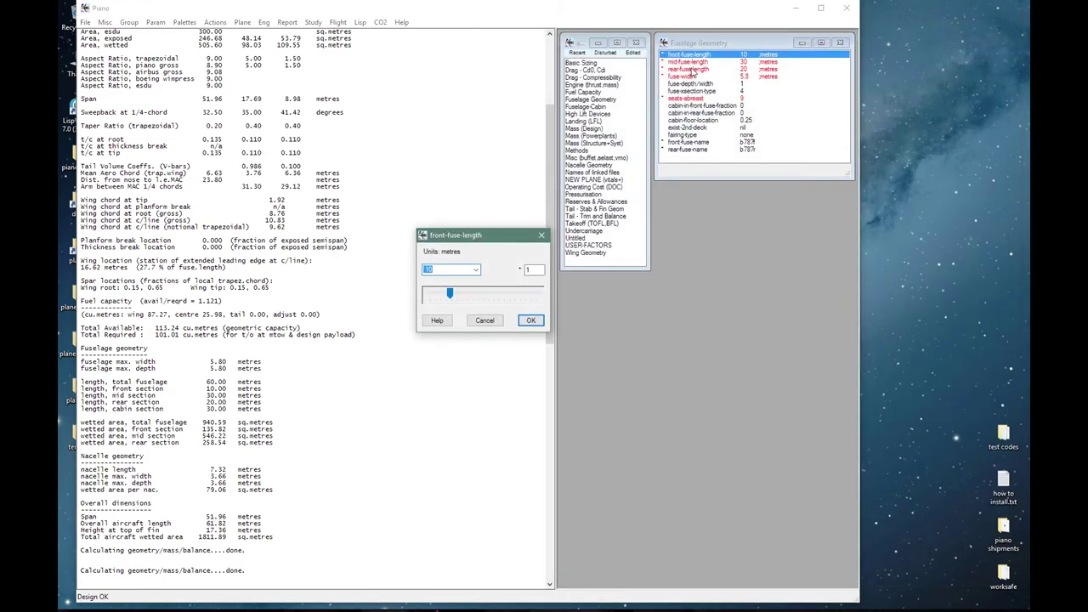
{"action": "type", "text": "+ 1"}
{"action": "key", "text": "Return"}
{"action": "double_click", "coordinate": [690, 63]}
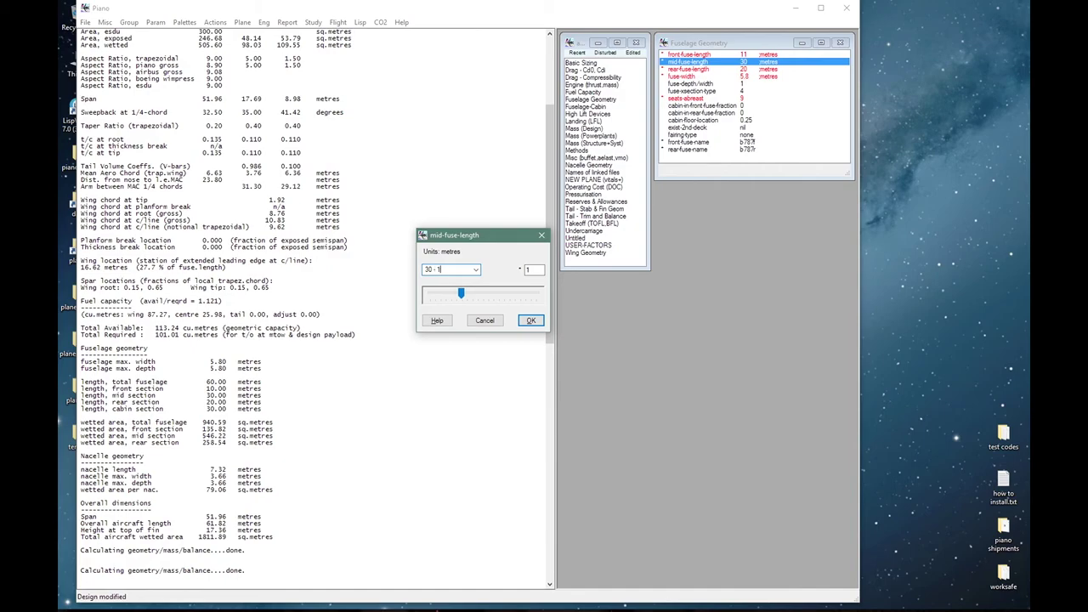
{"action": "key", "text": "Return"}
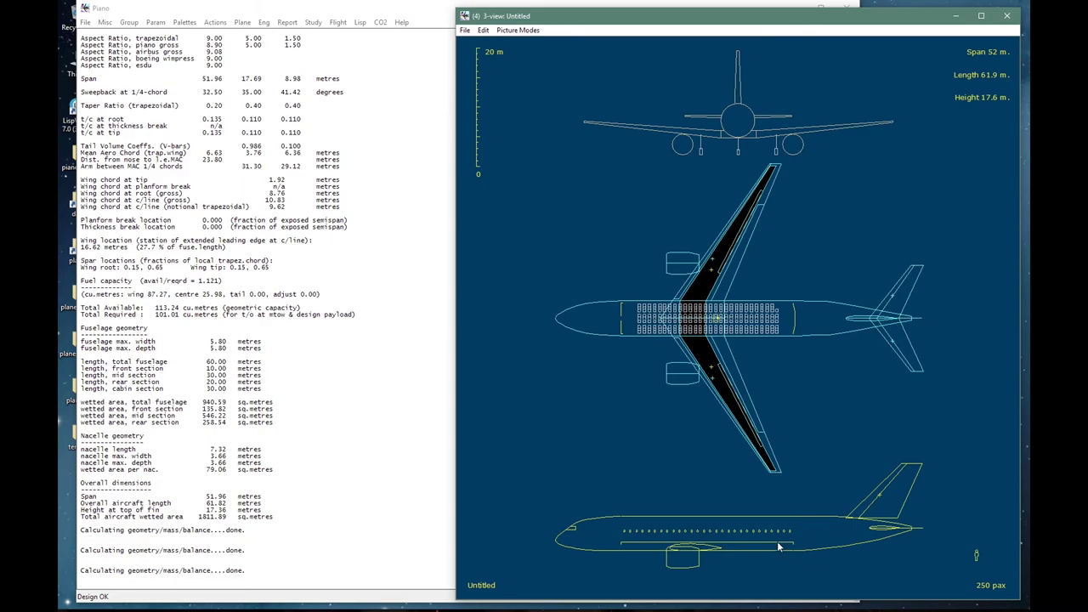
{"action": "key", "text": "alt+F4"}
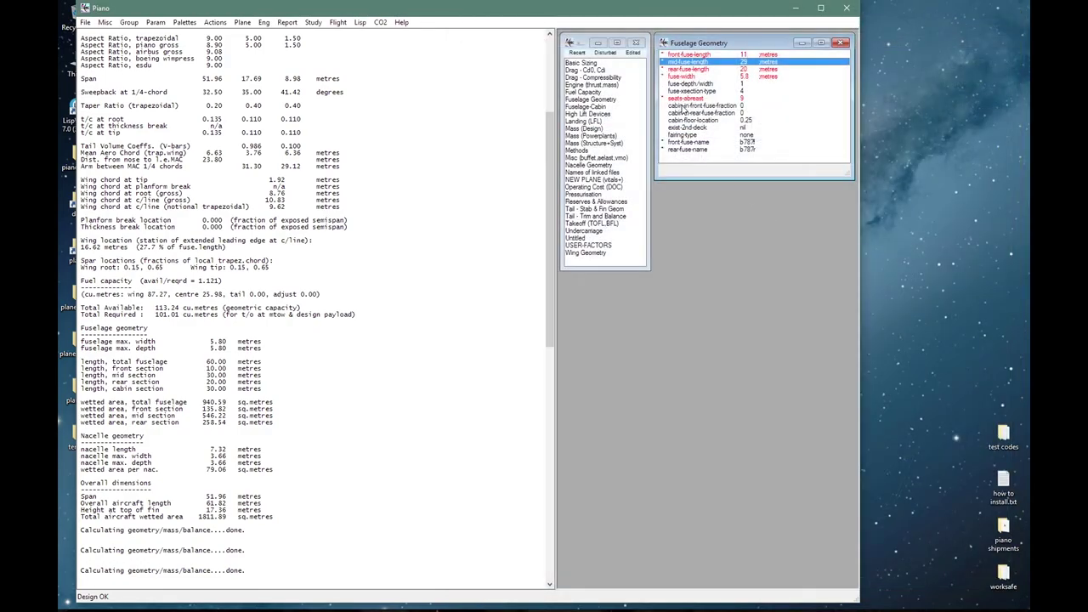
- Set cabin front and rear fuselage fractions to 0.6 and 0.5, and floor location to 0.35
{"action": "double_click", "coordinate": [683, 107]}
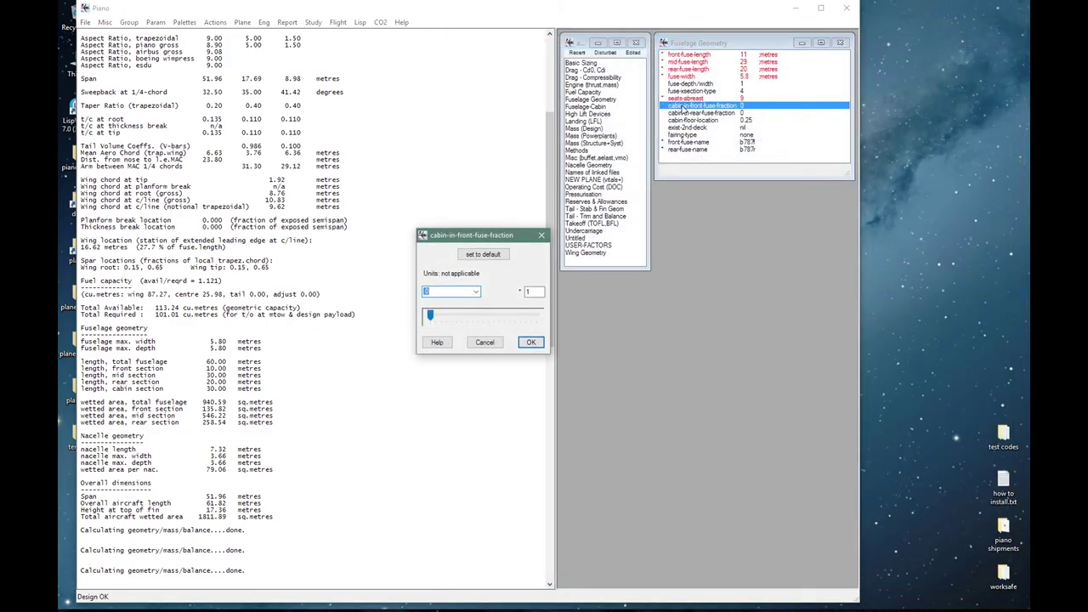
{"action": "type", "text": "0.6"}
{"action": "key", "text": "Return"}
{"action": "key", "text": "Down"}
{"action": "key", "text": "Return"}
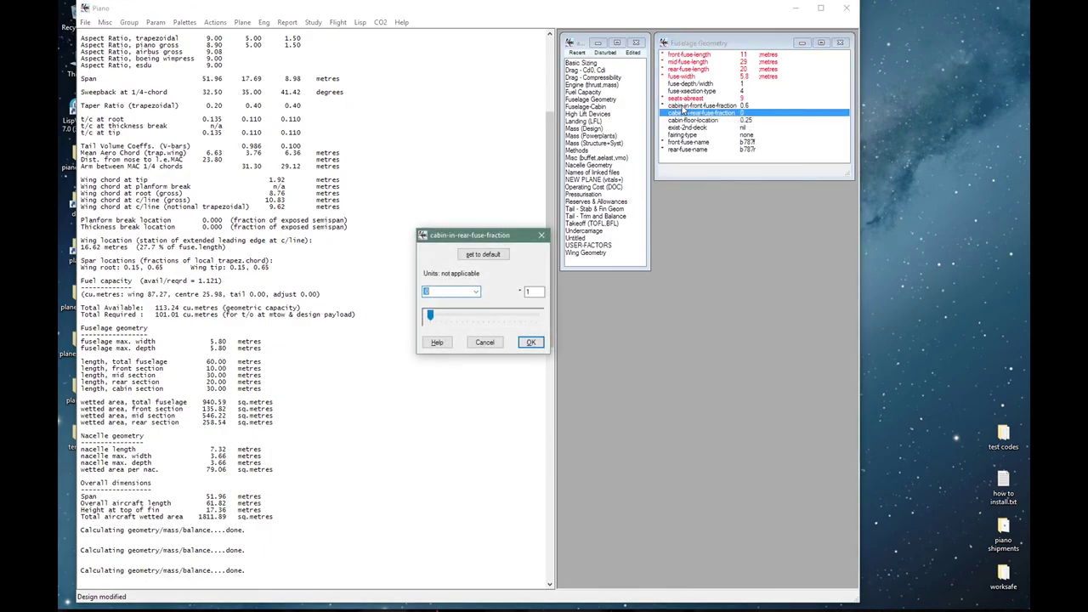
{"action": "type", "text": "5"}
{"action": "key", "text": "Return"}
{"action": "key", "text": "Down"}
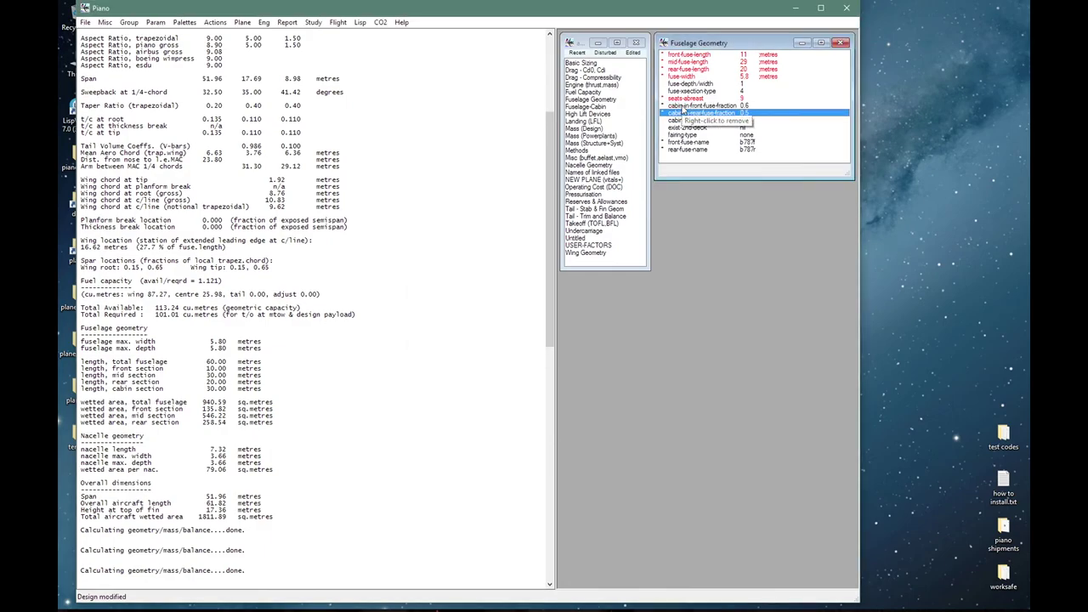
{"action": "key", "text": "Return"}
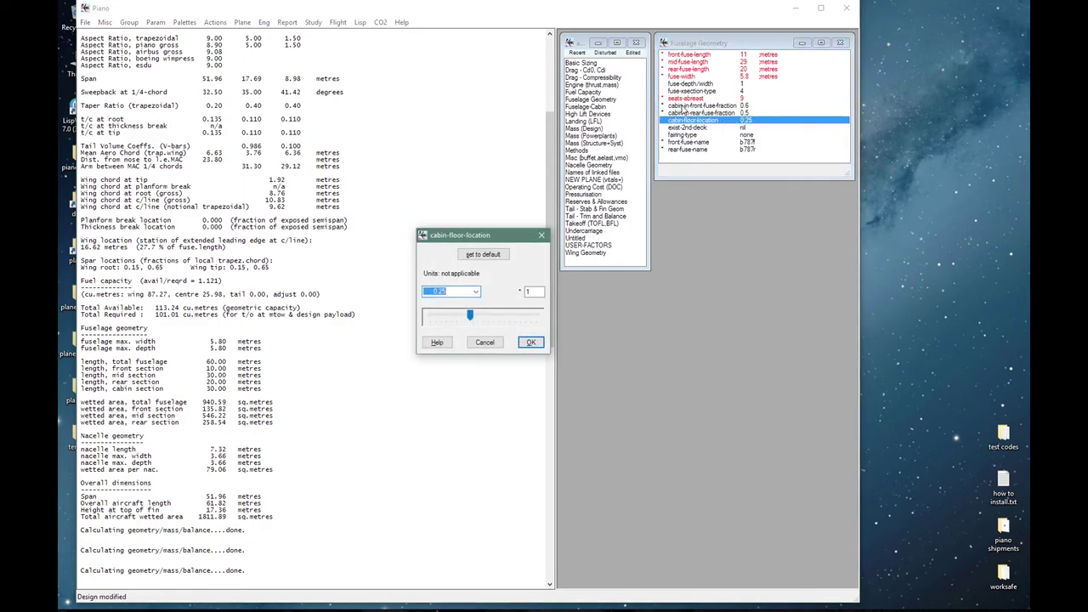
{"action": "type", "text": "35"}
{"action": "key", "text": "Return"}
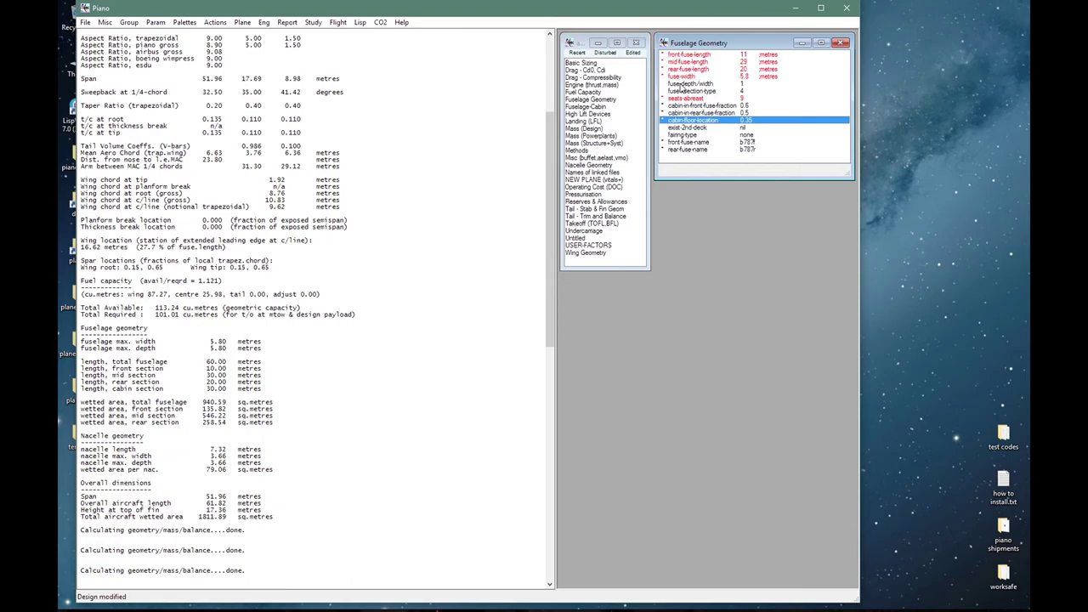
- Set fuselage depth/width to 1.02 and choose the double-bubble cross-section
{"action": "double_click", "coordinate": [681, 86]}
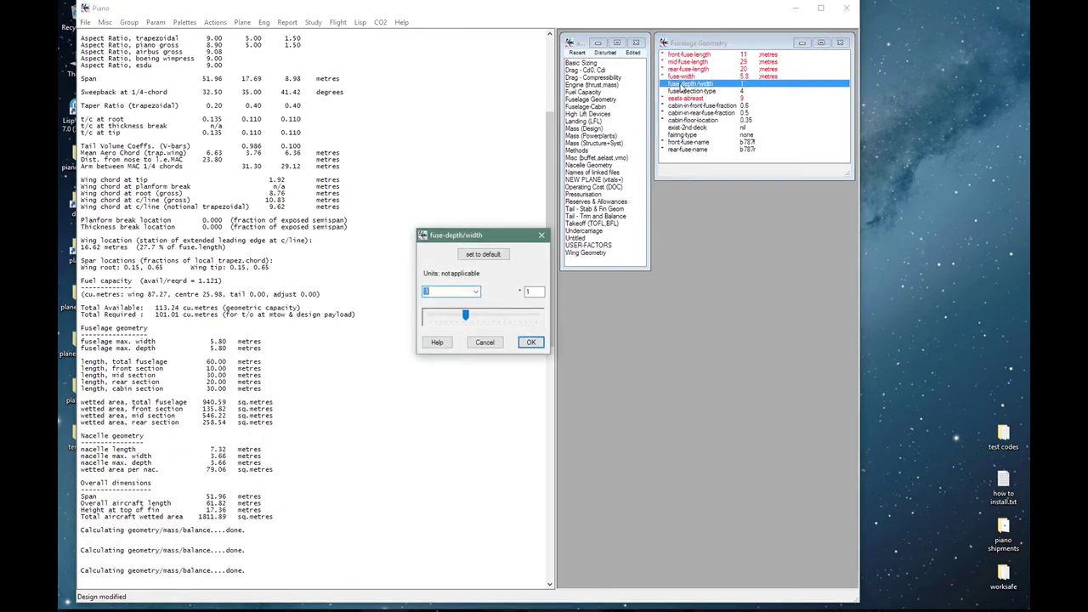
{"action": "type", "text": "1.02"}
{"action": "key", "text": "Return"}
{"action": "double_click", "coordinate": [683, 91]}
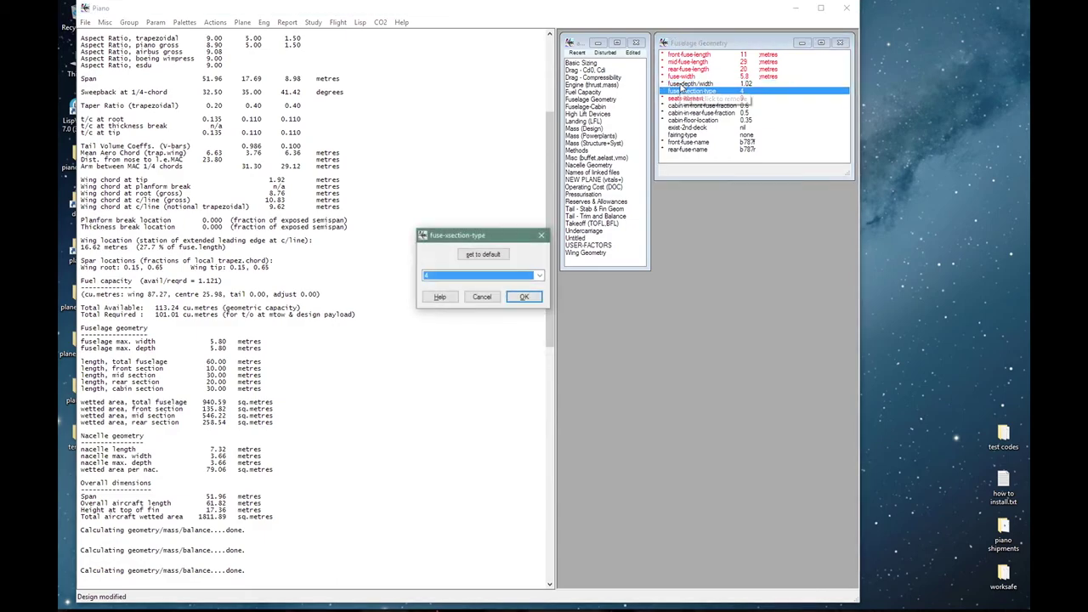
{"action": "left_click", "coordinate": [483, 279]}
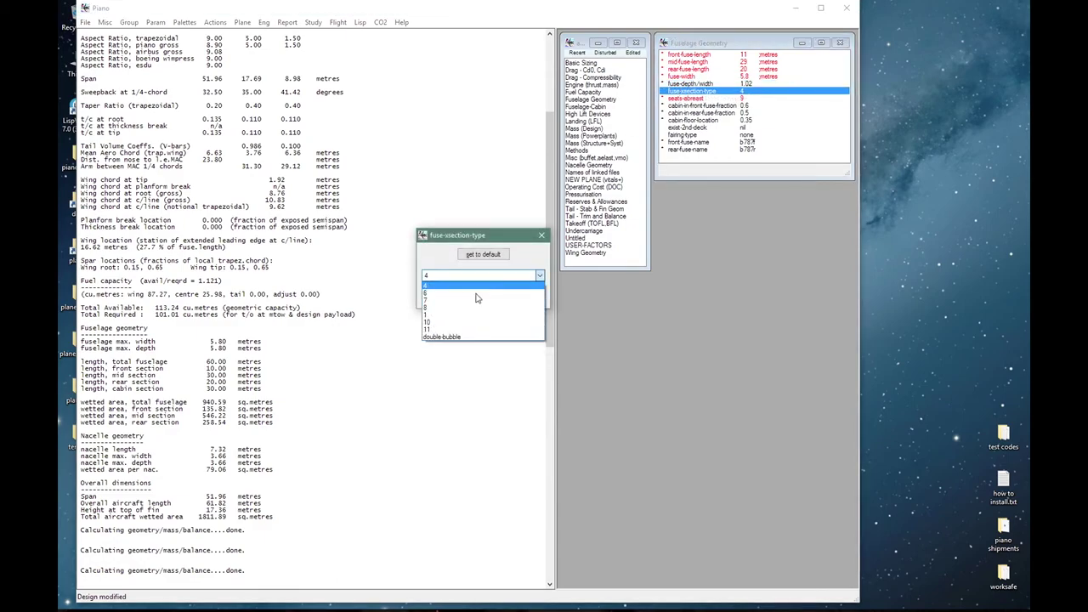
{"action": "left_click", "coordinate": [463, 334]}
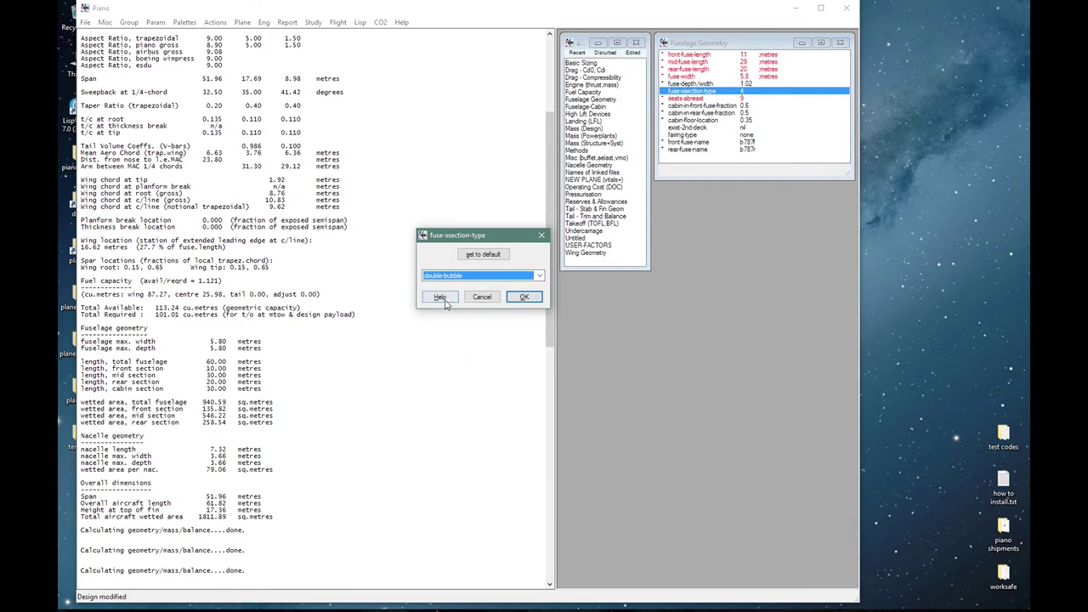
{"action": "left_click", "coordinate": [442, 298]}
{"action": "left_click", "coordinate": [537, 296]}
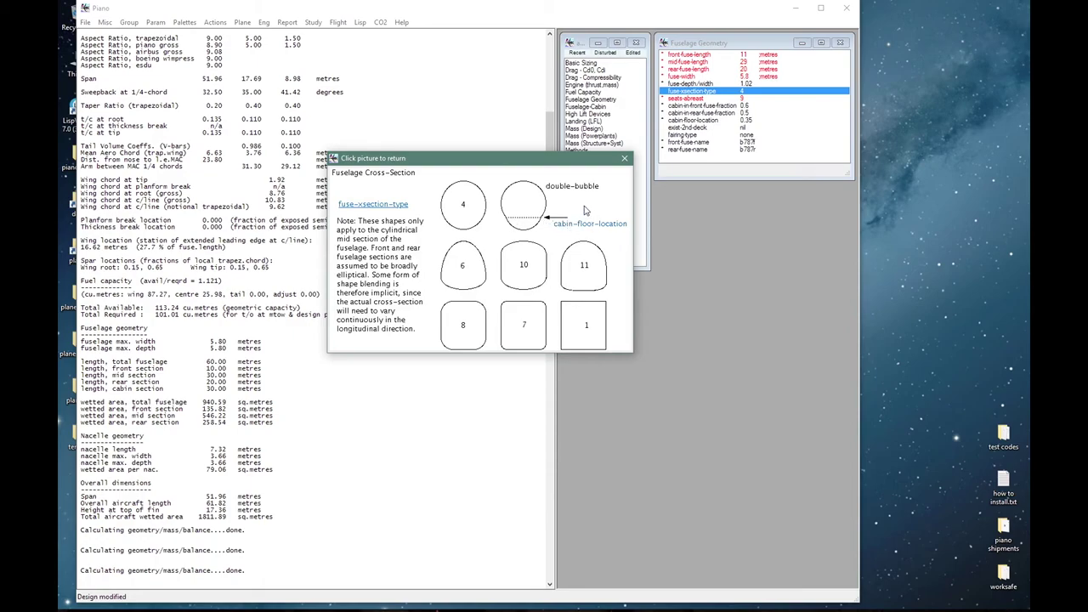
{"action": "left_click", "coordinate": [583, 207]}
{"action": "left_click", "coordinate": [545, 310]}
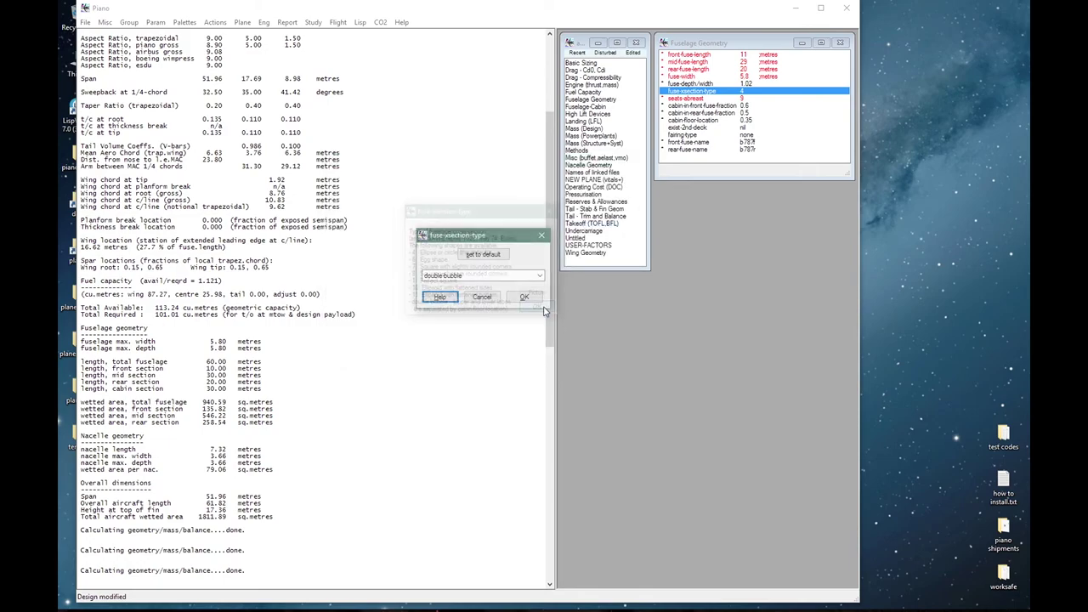
{"action": "left_click", "coordinate": [526, 298]}
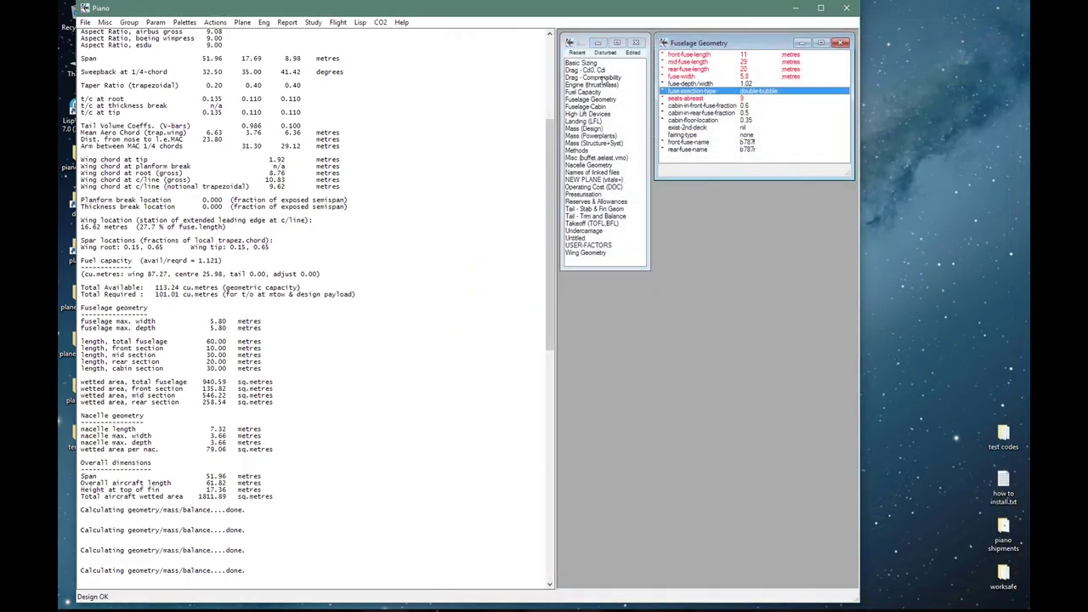
- Set the Fuselage-Cabin seat pitch to 40 and recalculate the design's 3-view
{"action": "left_click", "coordinate": [593, 106]}
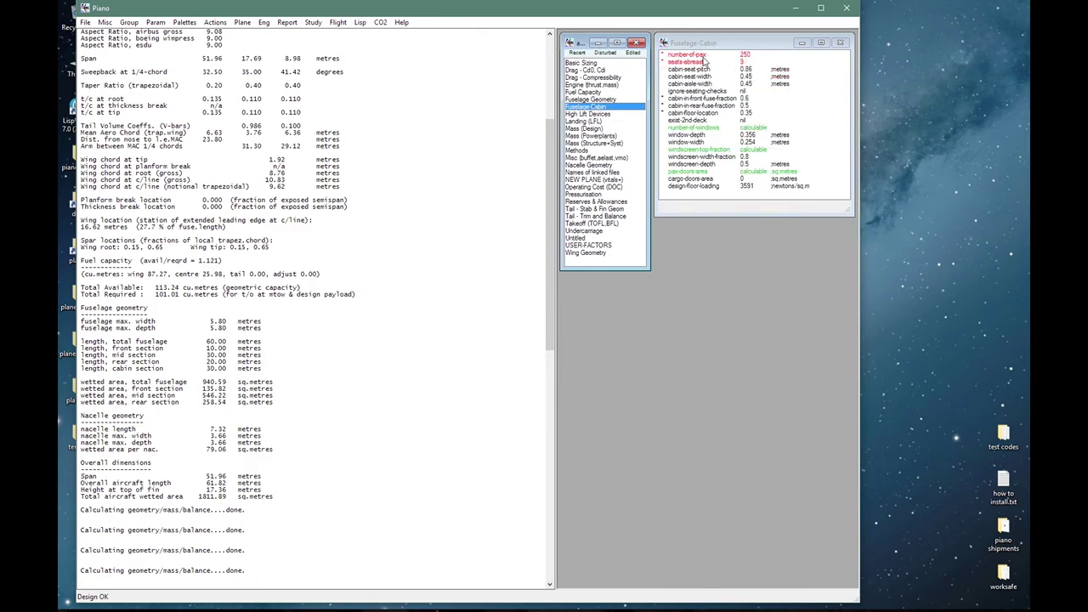
{"action": "double_click", "coordinate": [699, 73]}
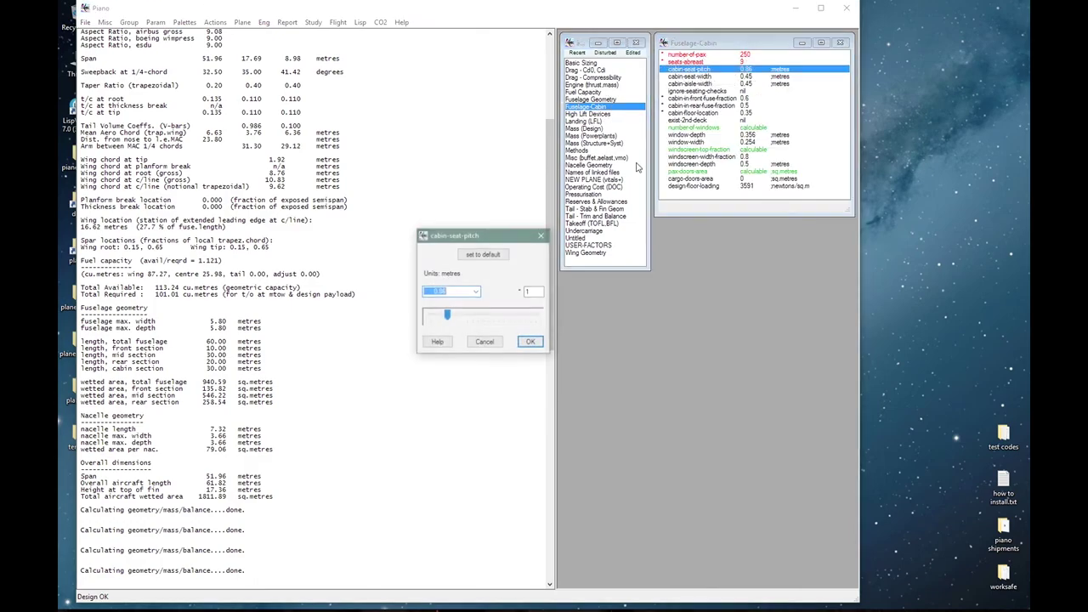
{"action": "double_click", "coordinate": [457, 292]}
{"action": "scroll", "coordinate": [464, 291], "scroll_direction": "up", "scroll_amount": 1}
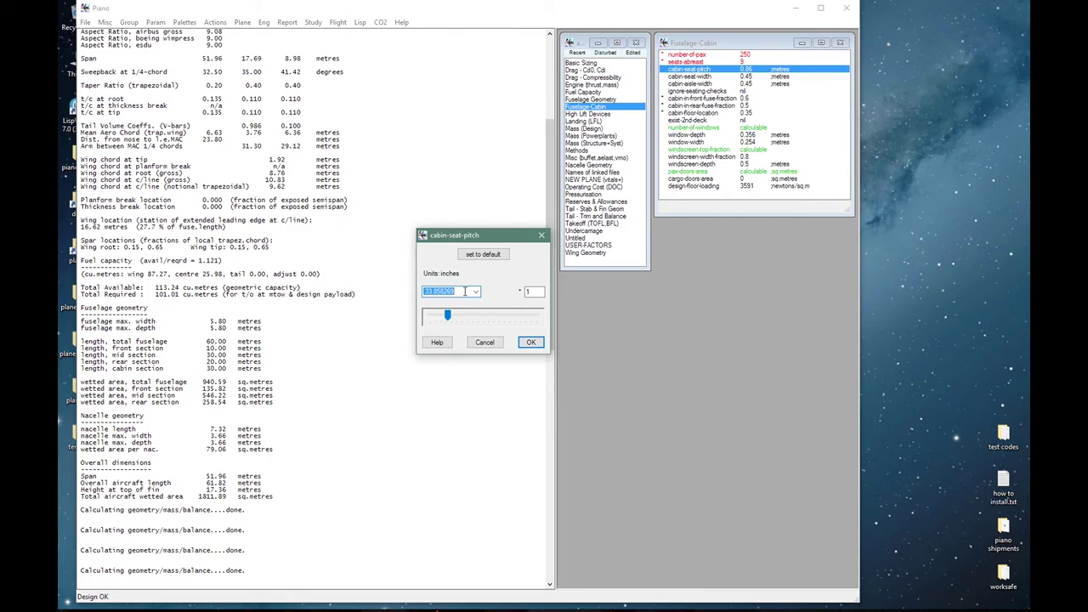
{"action": "type", "text": "40"}
{"action": "key", "text": "Return"}
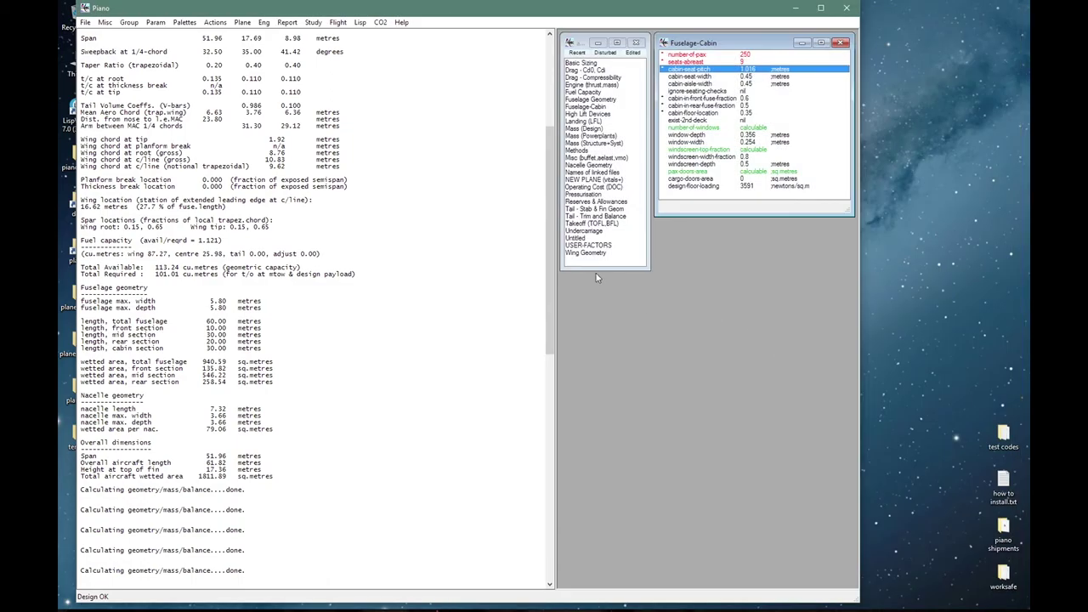
{"action": "left_click", "coordinate": [591, 254]}
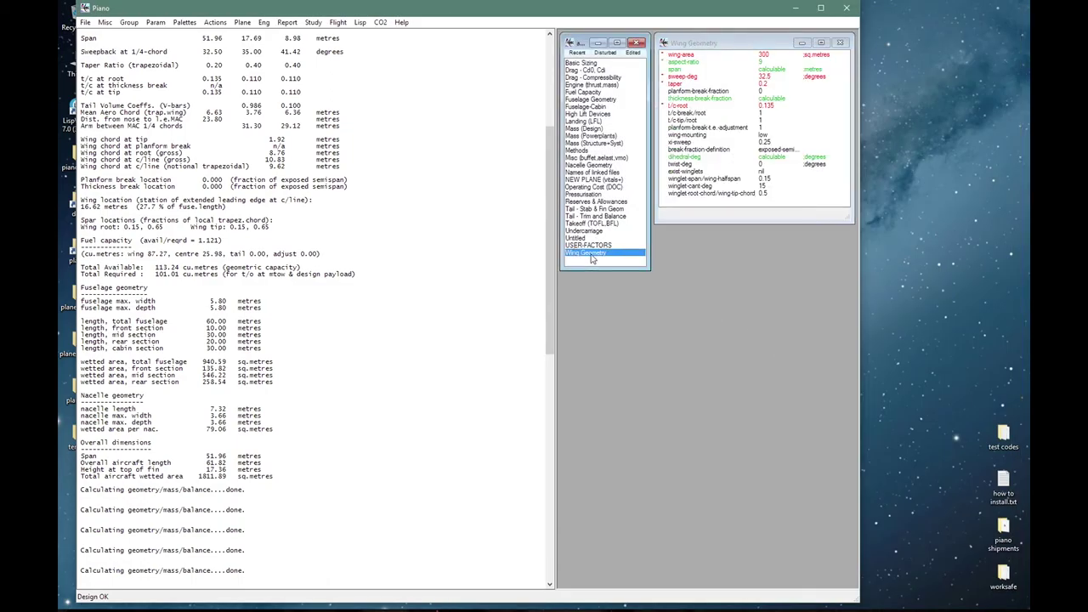
- Set the planform break fraction to 0.3, leaving the thickness break fraction and t/c-root (0.135) unchanged
{"action": "double_click", "coordinate": [689, 91]}
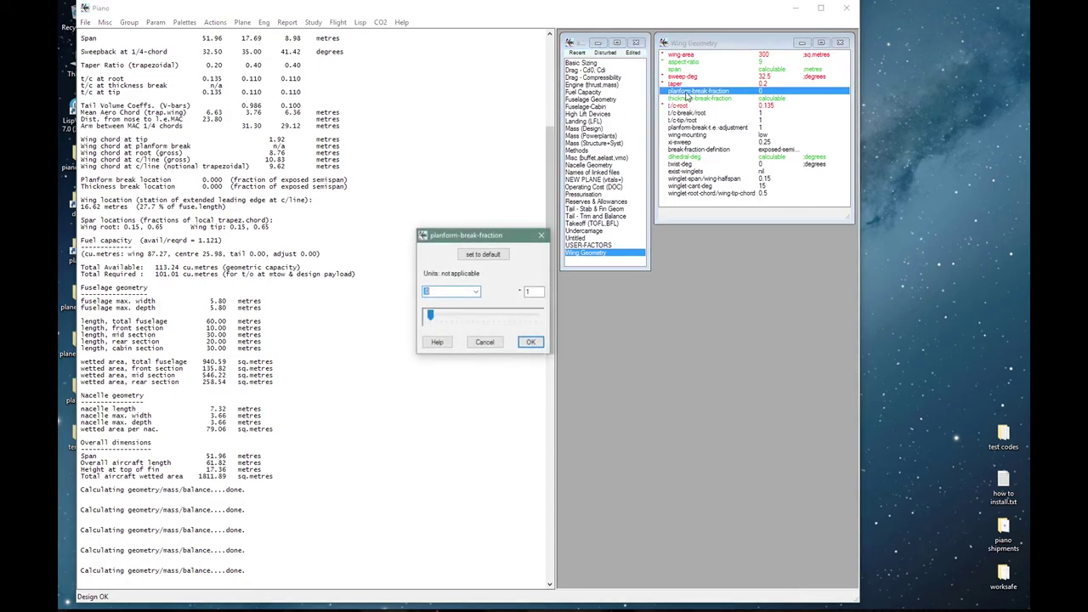
{"action": "type", "text": "3"}
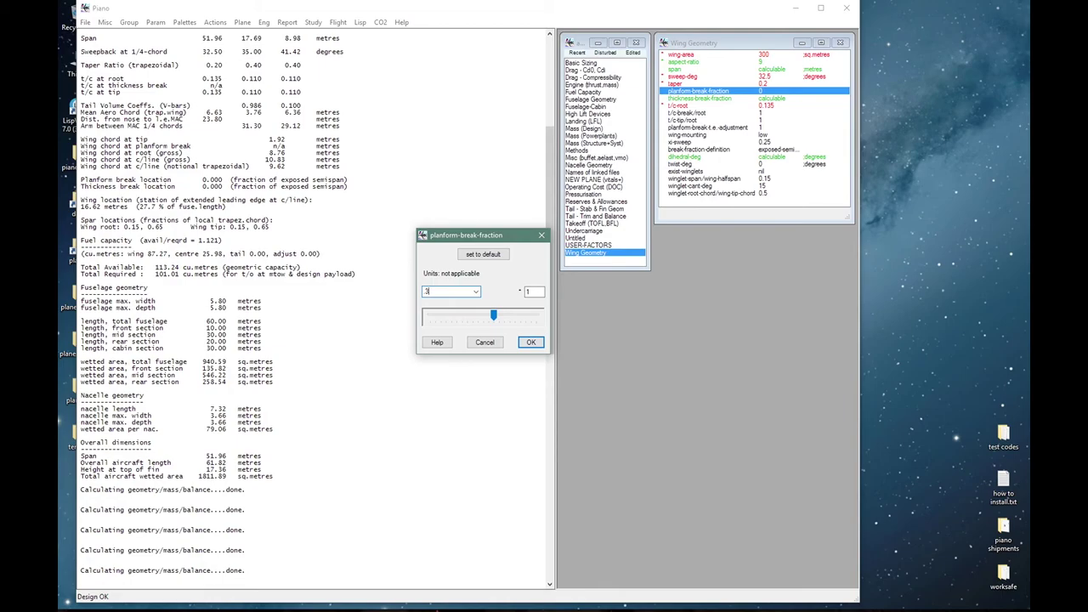
{"action": "key", "text": "Return"}
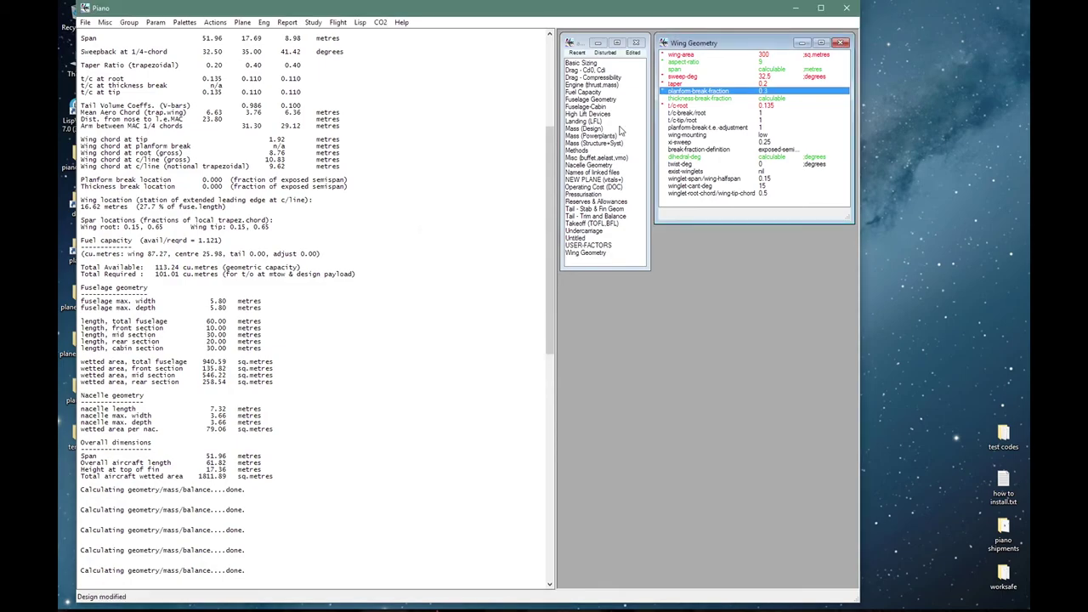
{"action": "key", "text": "Down"}
{"action": "key", "text": "Return"}
{"action": "key", "text": "Escape"}
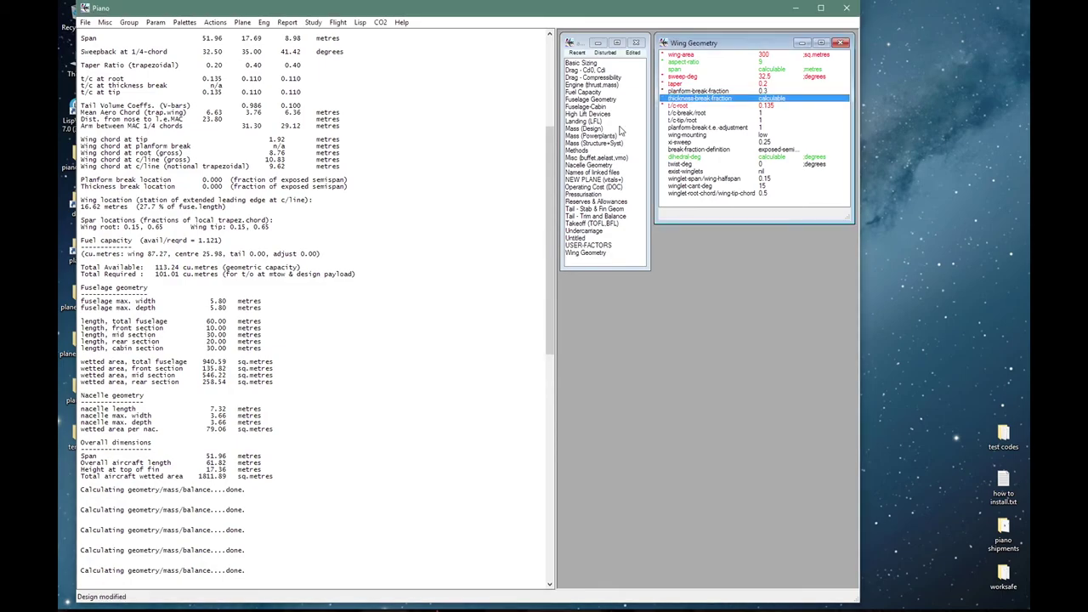
{"action": "key", "text": "Down"}
{"action": "key", "text": "Return"}
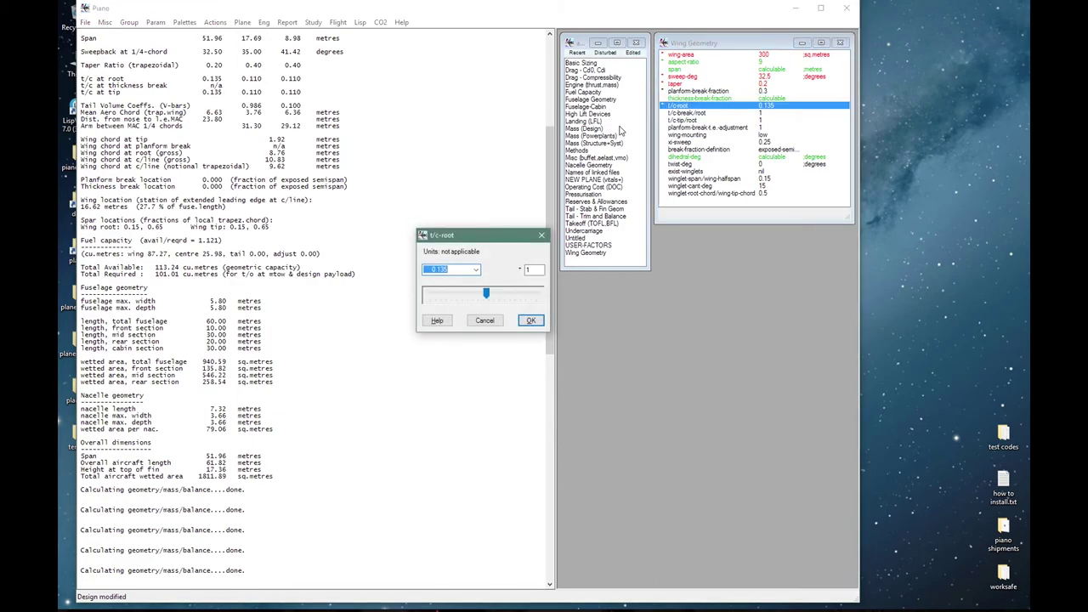
{"action": "key", "text": "Escape"}
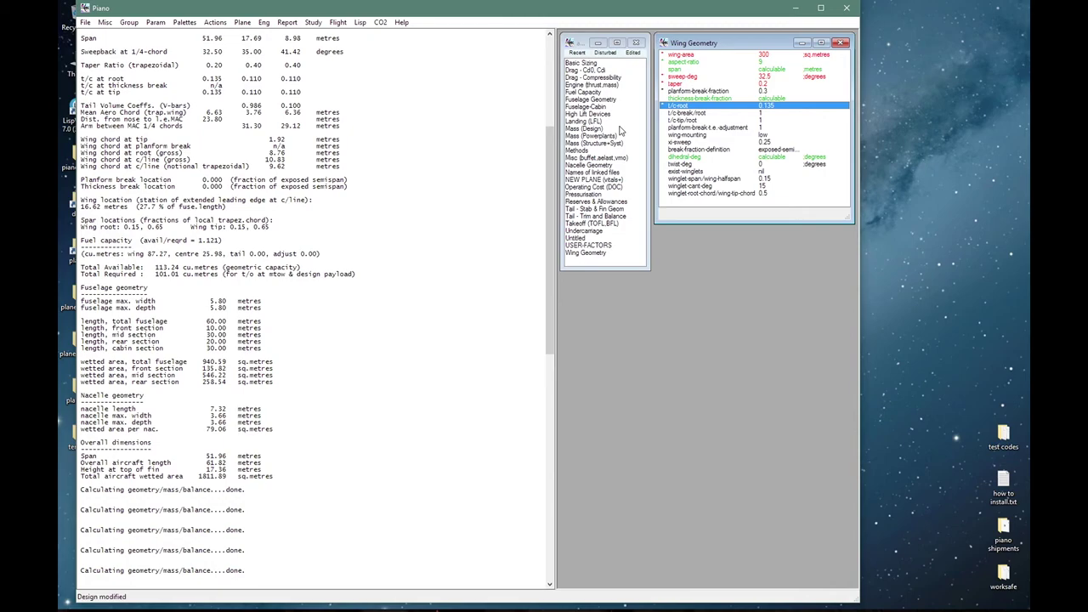
- Set t/c-break/root to 0.7 and t/c-tip/root to 0.65
{"action": "key", "text": "Down"}
{"action": "key", "text": "Return"}
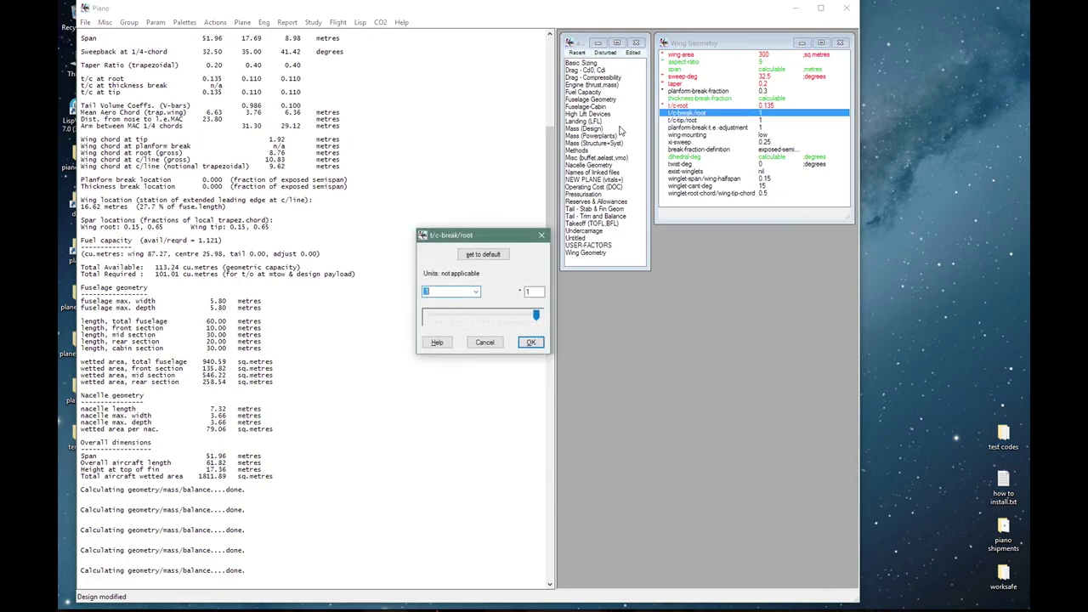
{"action": "type", "text": "0.7"}
{"action": "key", "text": "Return"}
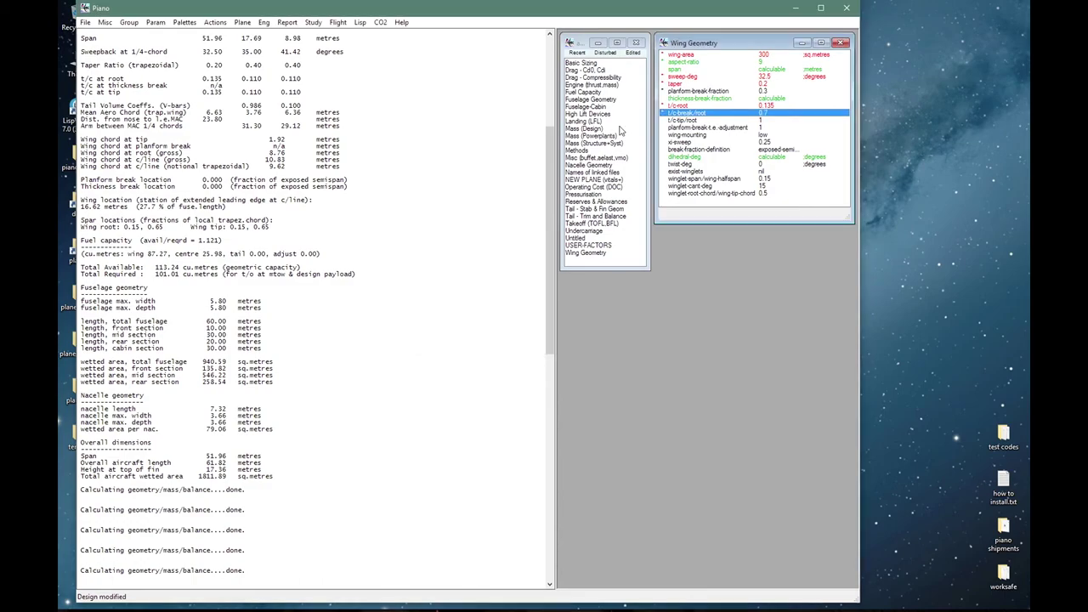
{"action": "key", "text": "Down"}
{"action": "key", "text": "Return"}
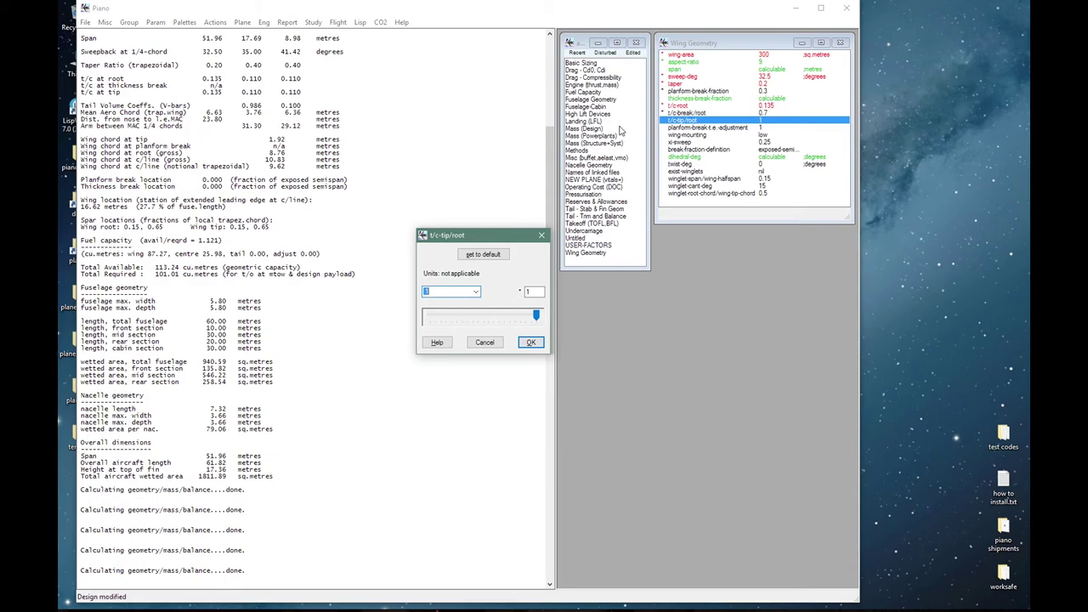
{"action": "type", "text": ".65"}
{"action": "key", "text": "Return"}
- Generate the Geometry report and highlight the wing t/c values 0.135 at root and 0.094 at break
{"action": "left_click", "coordinate": [288, 23]}
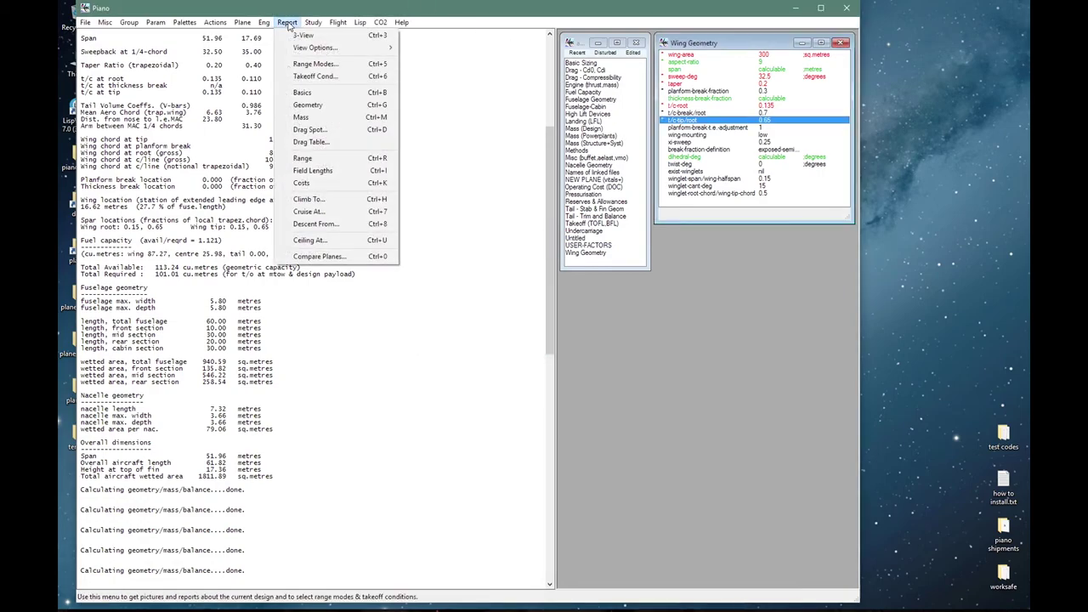
{"action": "left_click", "coordinate": [303, 106]}
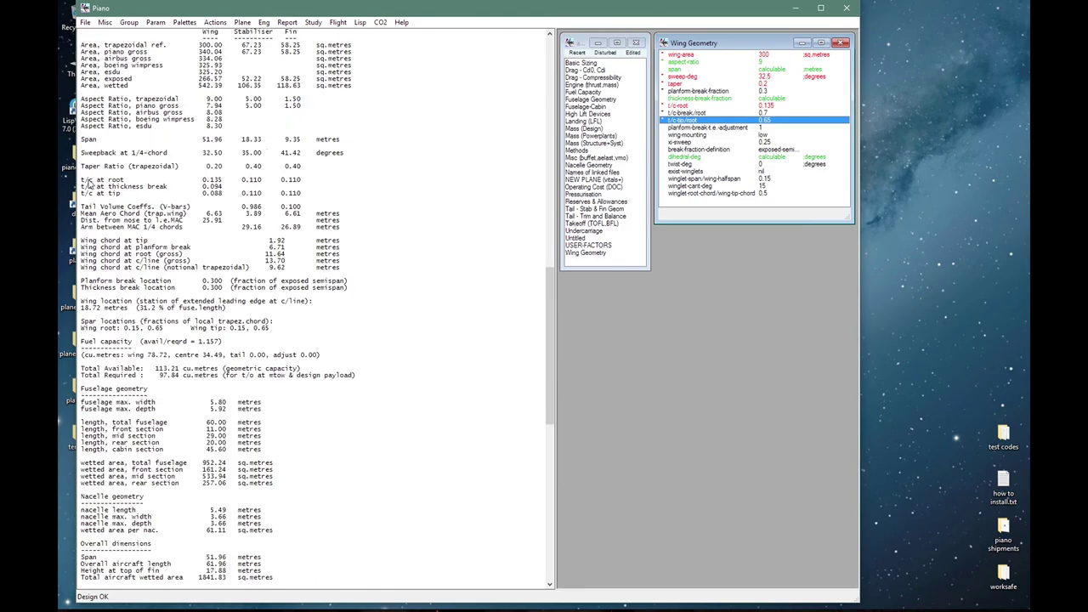
{"action": "double_click", "coordinate": [217, 179]}
{"action": "double_click", "coordinate": [211, 186]}
- Highlight the 0.088 tip t/c, then set wing dihedral to 6 degrees without internal calculation
{"action": "double_click", "coordinate": [211, 193]}
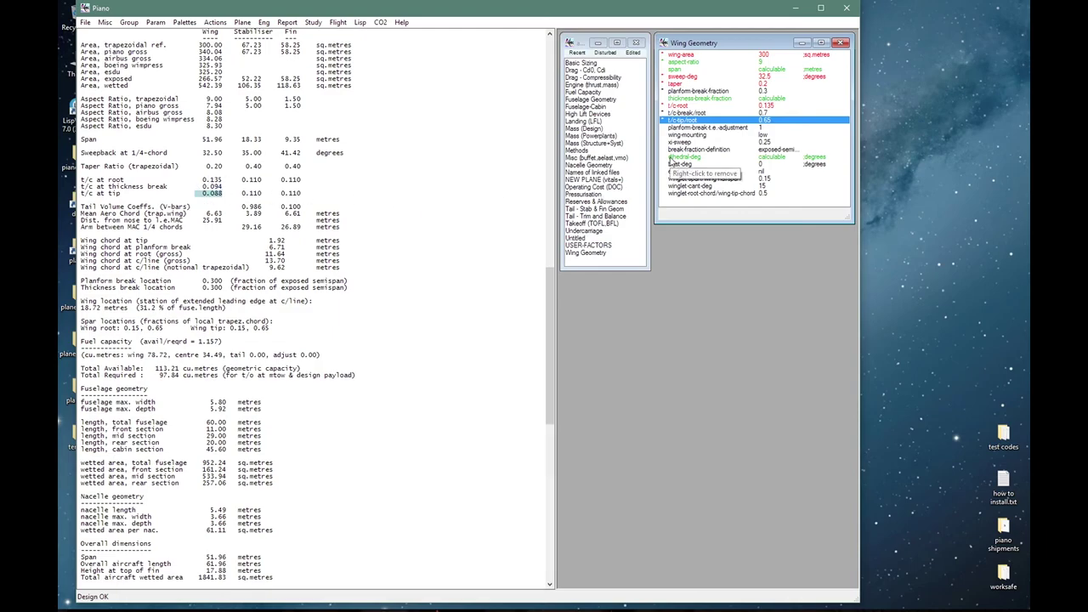
{"action": "double_click", "coordinate": [672, 159]}
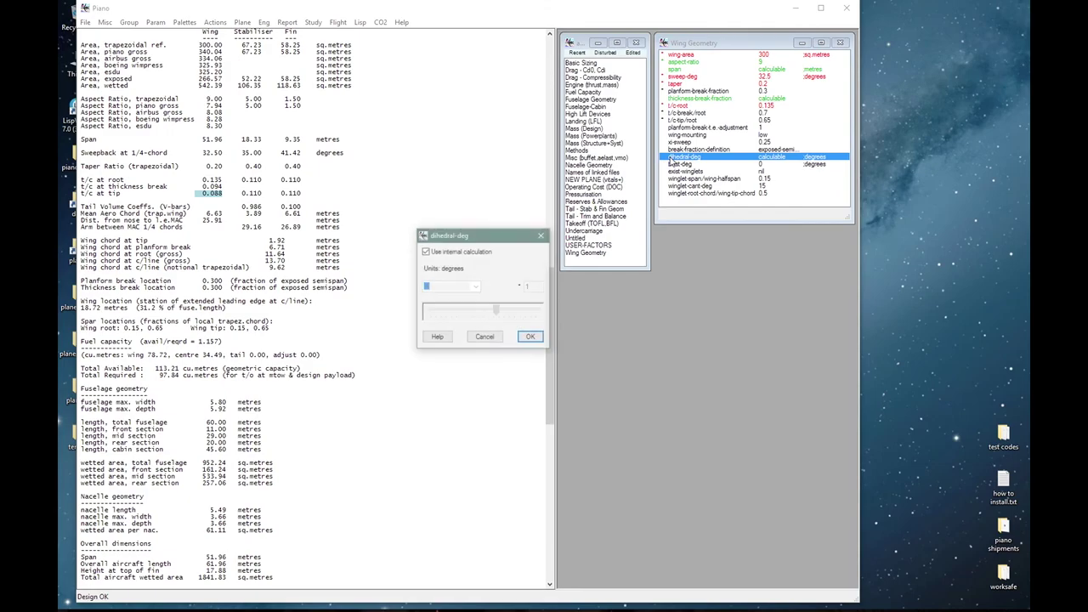
{"action": "left_click", "coordinate": [433, 254]}
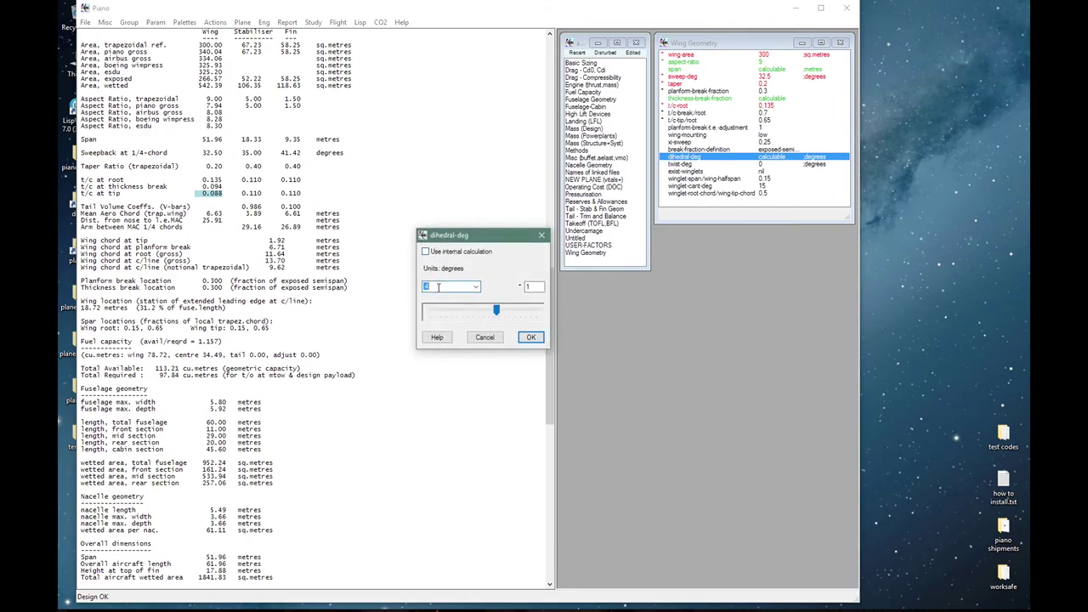
{"action": "type", "text": "6"}
{"action": "key", "text": "Return"}
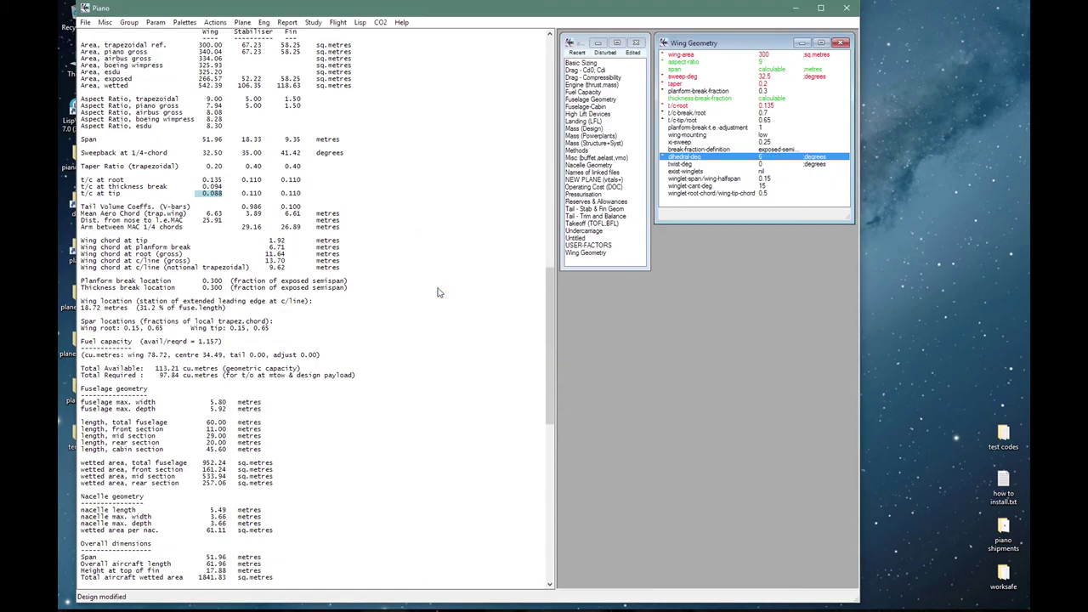
- Set the wing twist to −3 degrees and display the redrawn 3-view
{"action": "key", "text": "Down"}
{"action": "key", "text": "Return"}
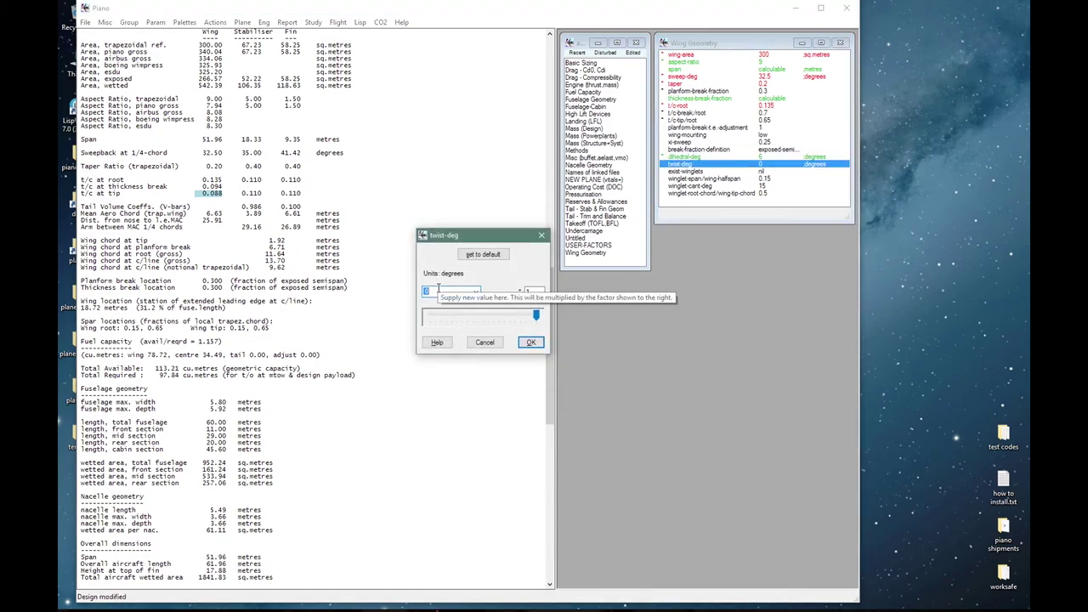
{"action": "type", "text": "-"}
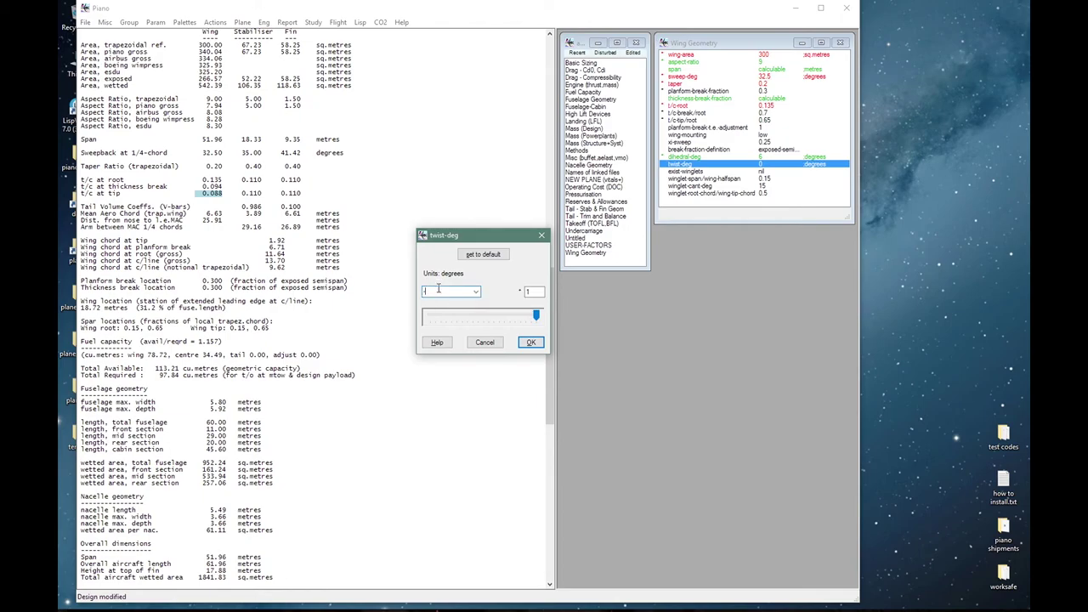
{"action": "type", "text": "3"}
{"action": "key", "text": "Return"}
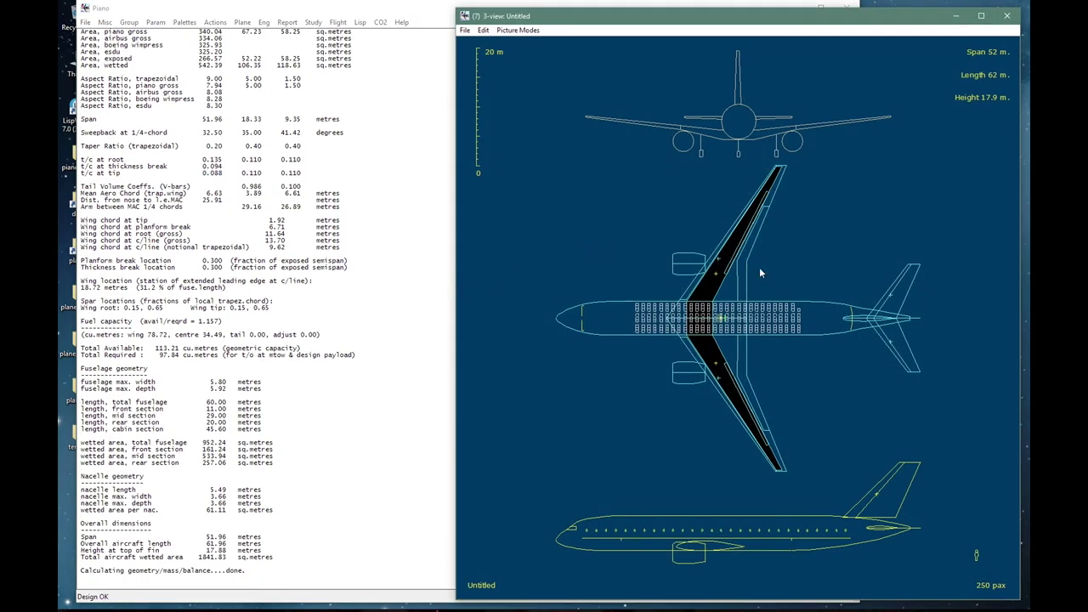
- Enable winglets by setting exist-winglets to true
{"action": "left_click", "coordinate": [802, 158]}
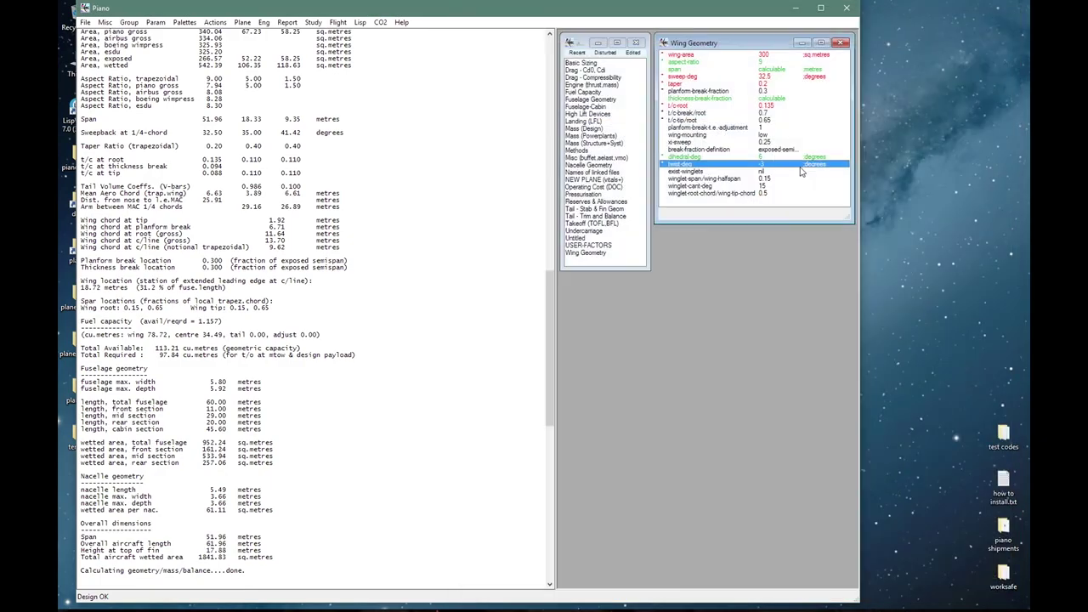
{"action": "double_click", "coordinate": [667, 171]}
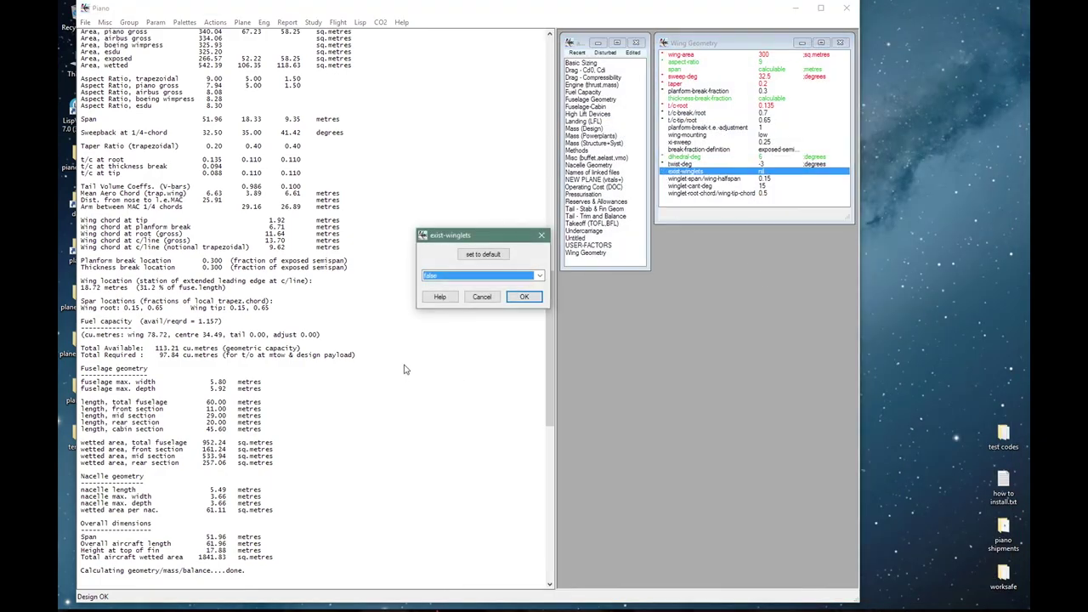
{"action": "left_click", "coordinate": [463, 277]}
{"action": "left_click", "coordinate": [464, 286]}
{"action": "left_click", "coordinate": [514, 297]}
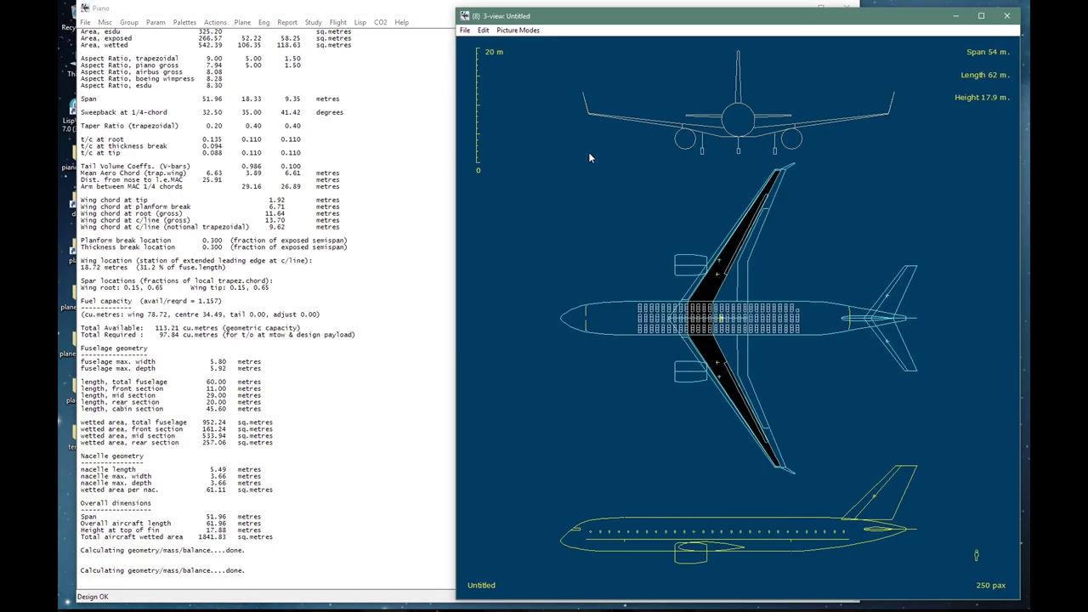
{"action": "left_click", "coordinate": [589, 157]}
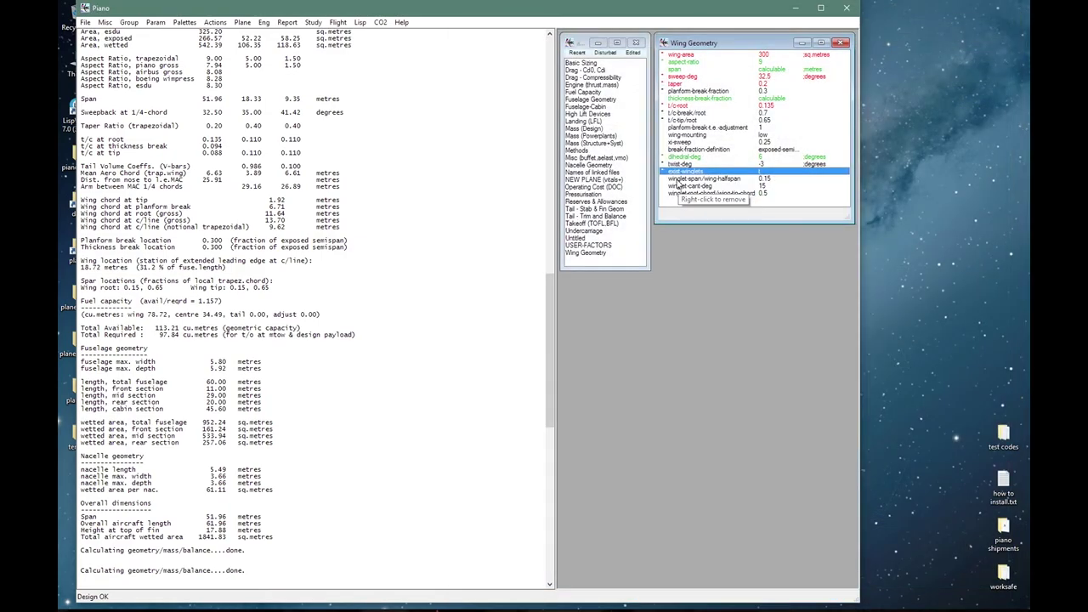
- Size the winglets: span ratio 0.15/3 (0.05), cant 90°, root chord equal to tip chord
{"action": "double_click", "coordinate": [677, 181]}
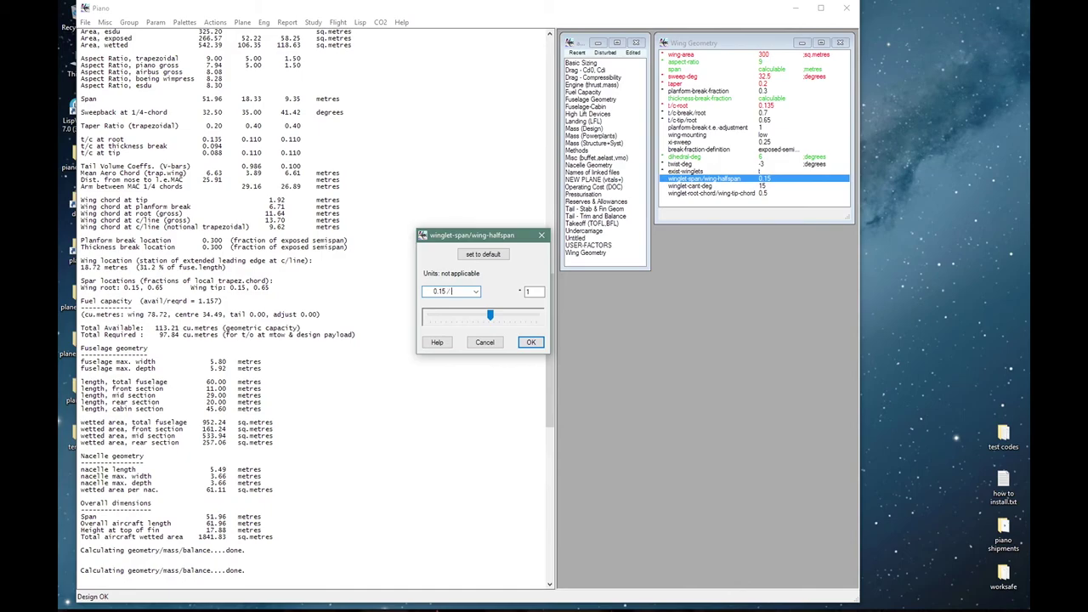
{"action": "type", "text": "/ 3"}
{"action": "key", "text": "Return"}
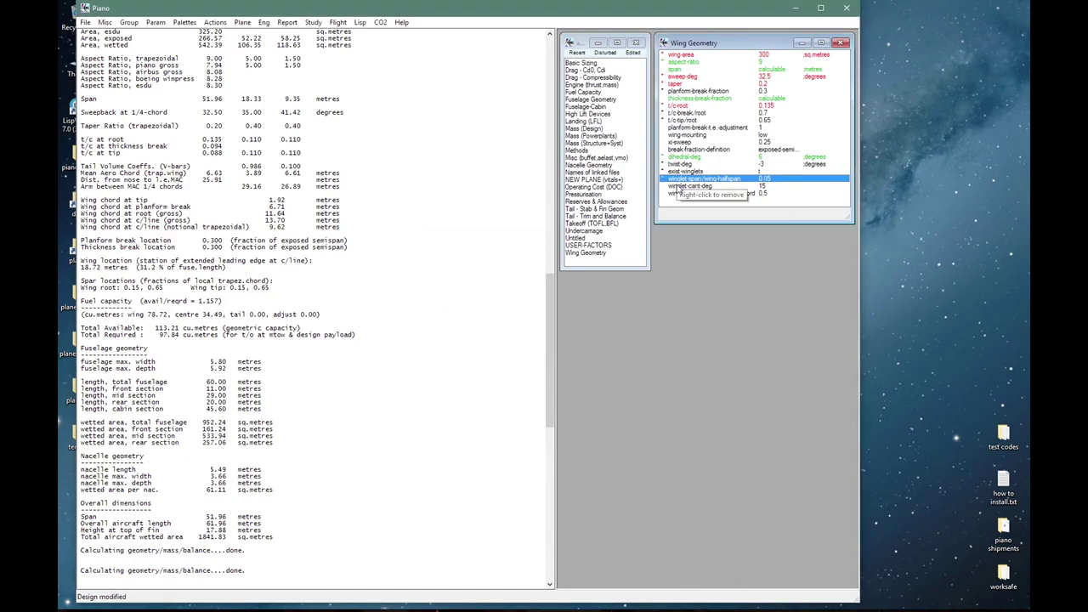
{"action": "double_click", "coordinate": [680, 187]}
{"action": "type", "text": "90"}
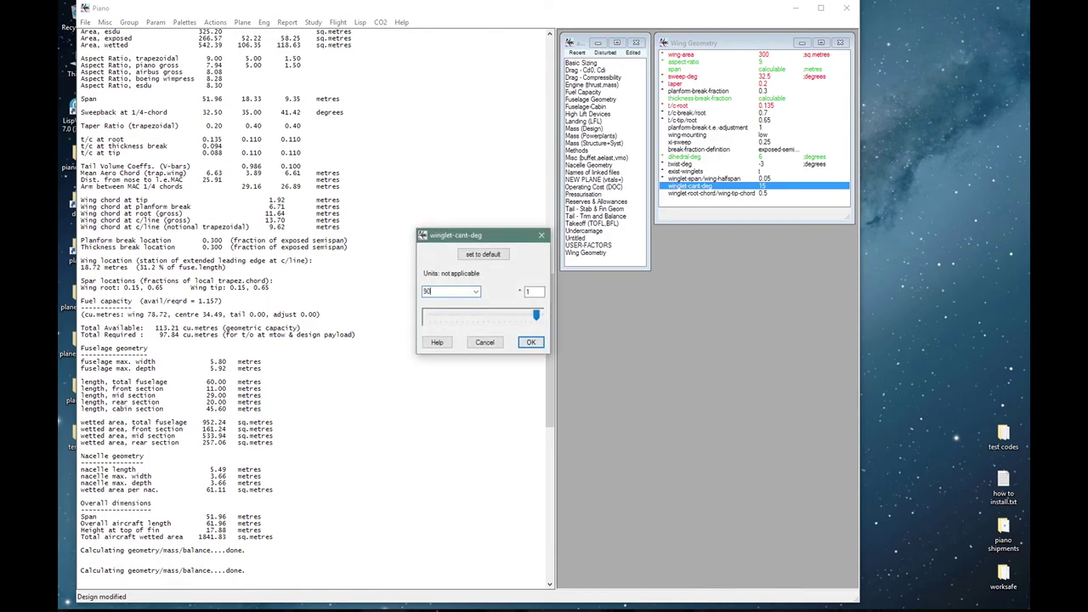
{"action": "key", "text": "Return"}
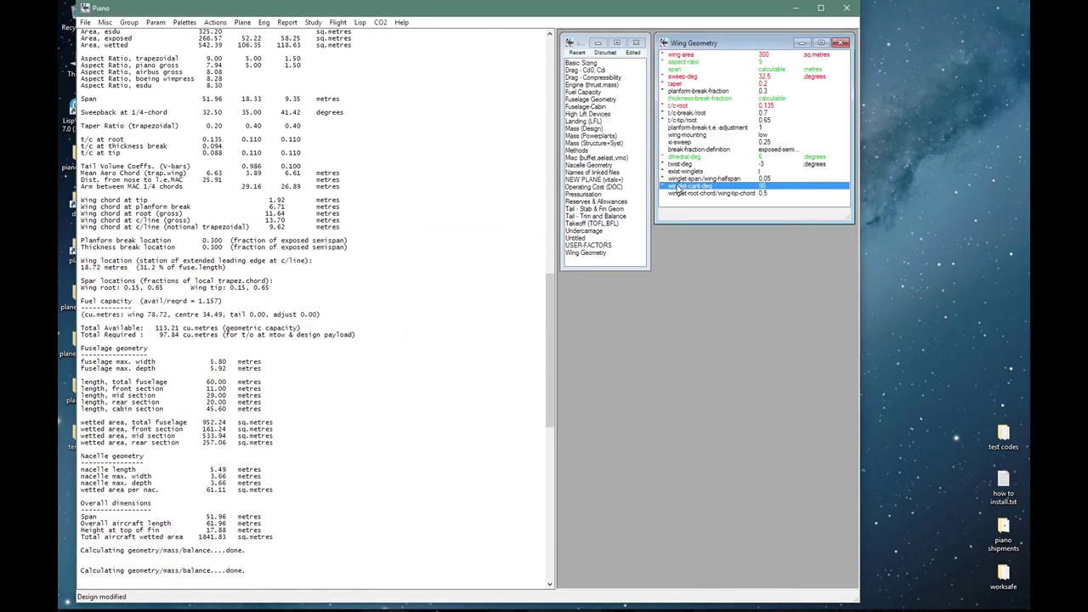
{"action": "double_click", "coordinate": [680, 193]}
{"action": "type", "text": "1"}
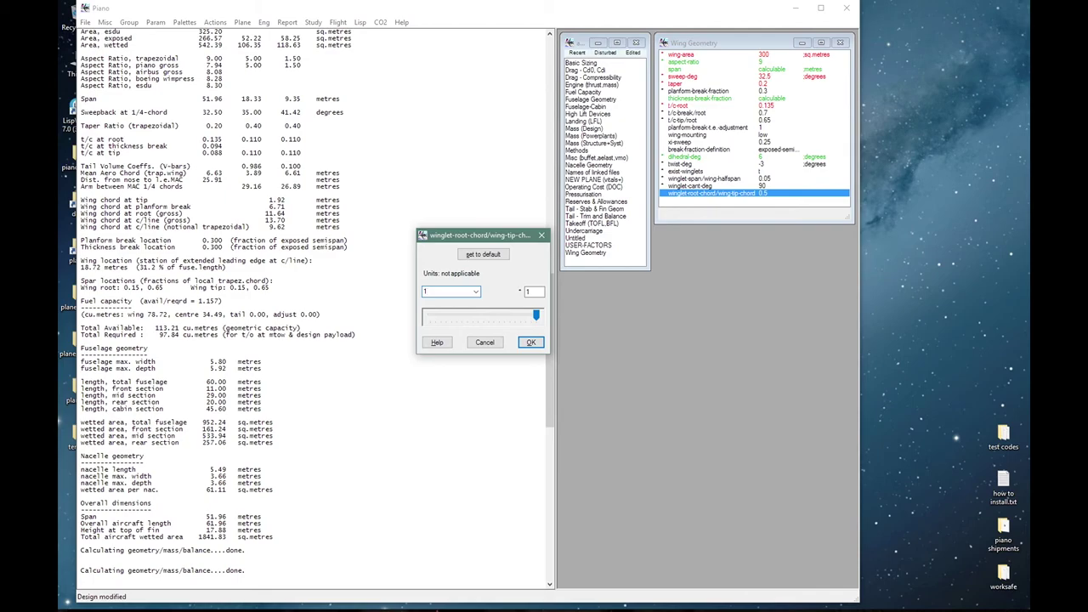
{"action": "key", "text": "Return"}
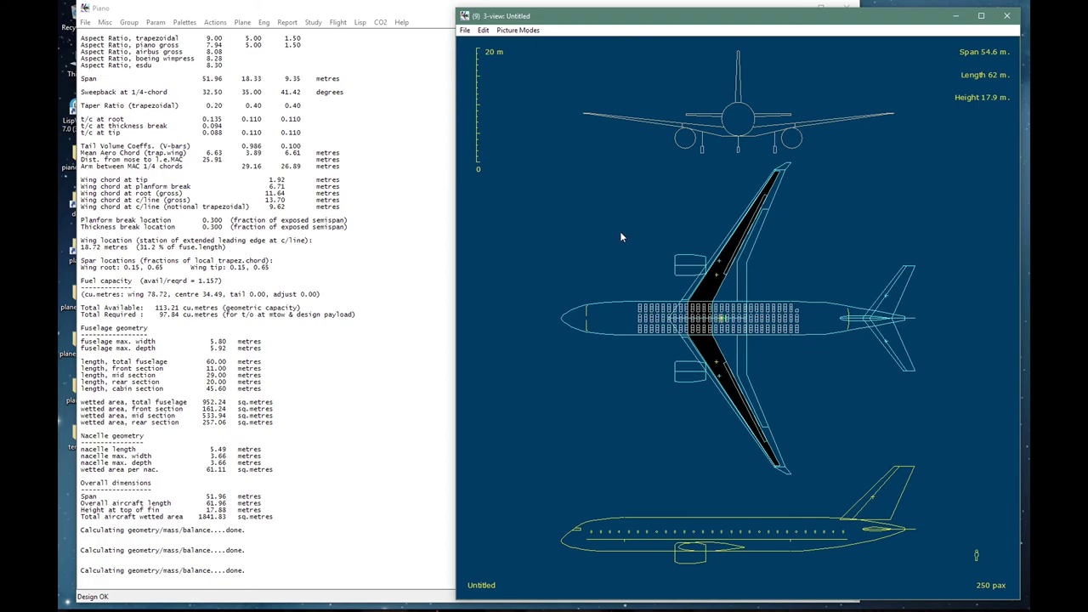
{"action": "key", "text": "alt+F4"}
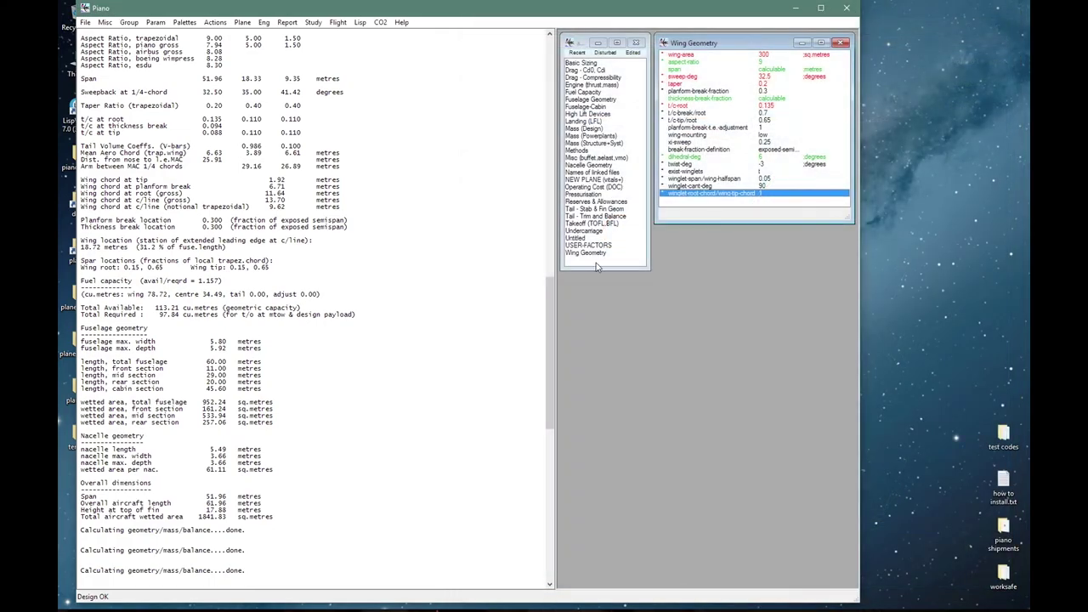
- In Tail trim and balance, manually set the stabiliser volume coefficient to 0.5 and the fin volume coefficient to 0.05
{"action": "left_click", "coordinate": [579, 218]}
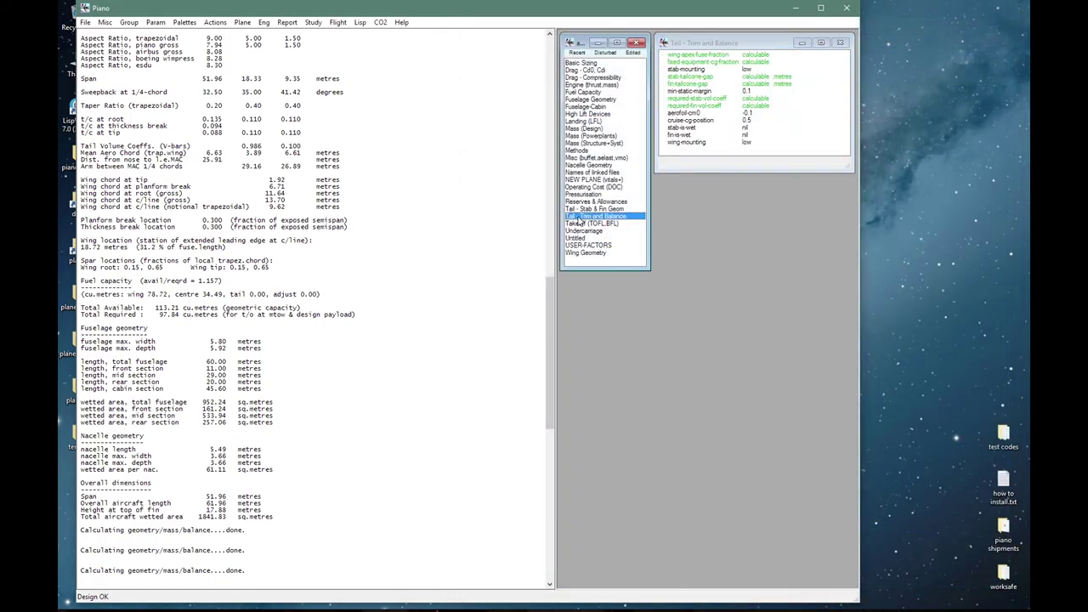
{"action": "double_click", "coordinate": [697, 99]}
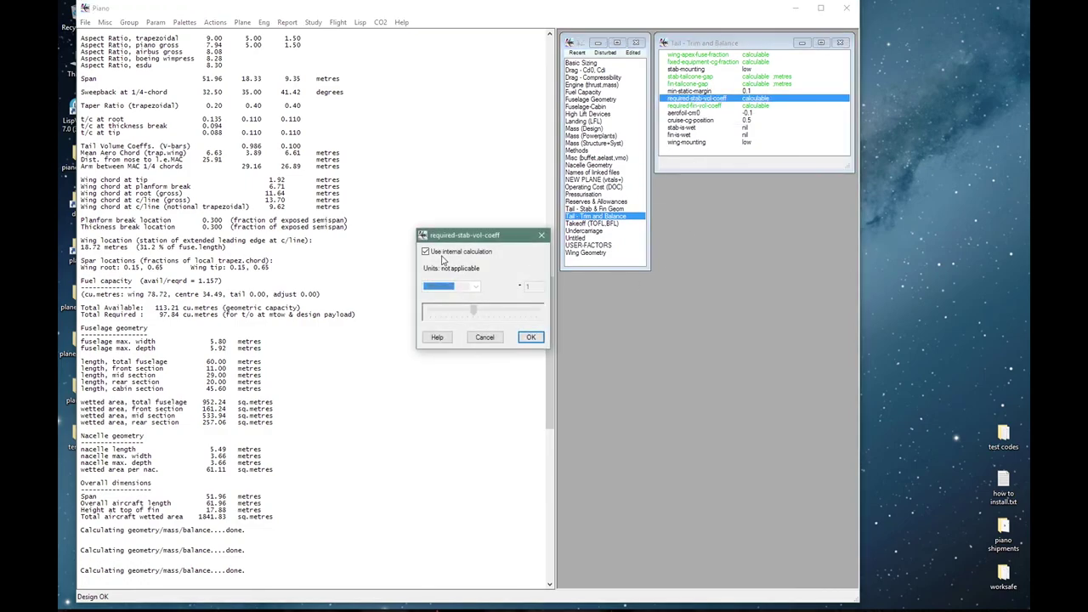
{"action": "left_click", "coordinate": [425, 252]}
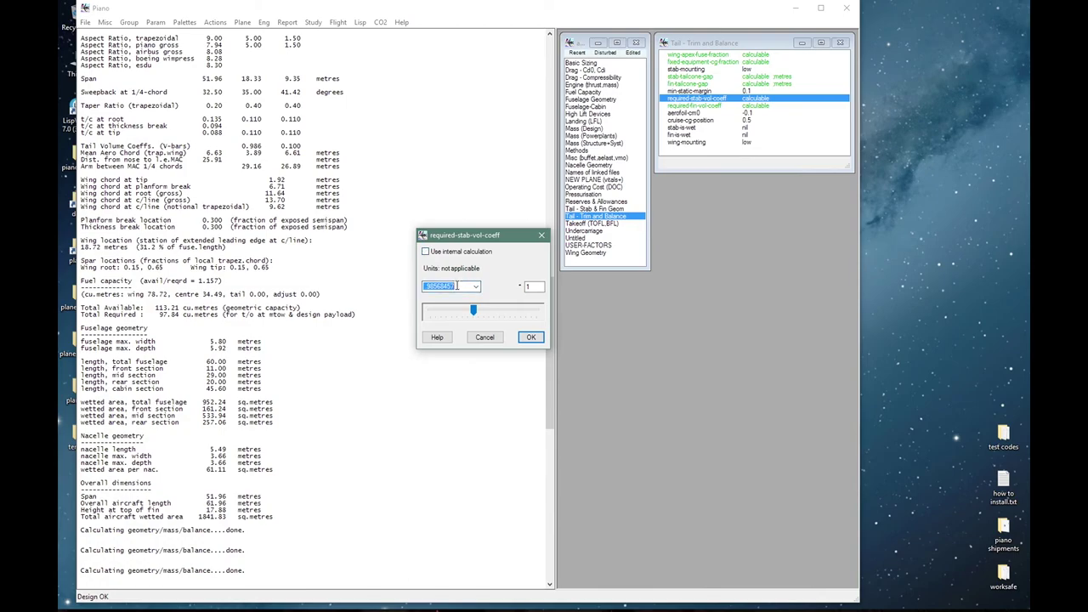
{"action": "type", "text": "0.5"}
{"action": "key", "text": "Return"}
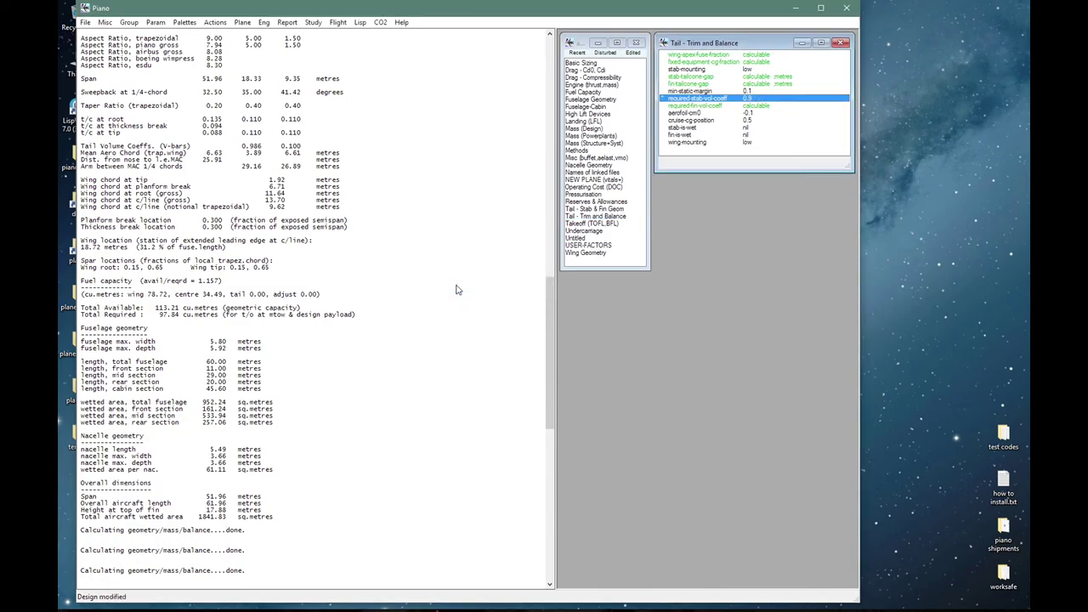
{"action": "key", "text": "Down"}
{"action": "key", "text": "Return"}
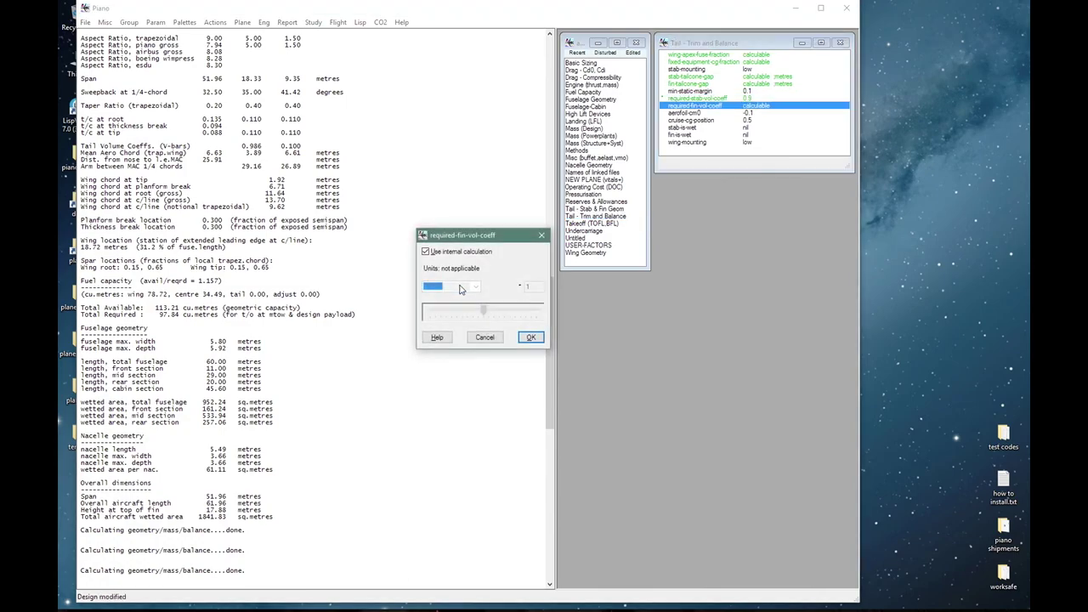
{"action": "left_click", "coordinate": [464, 254]}
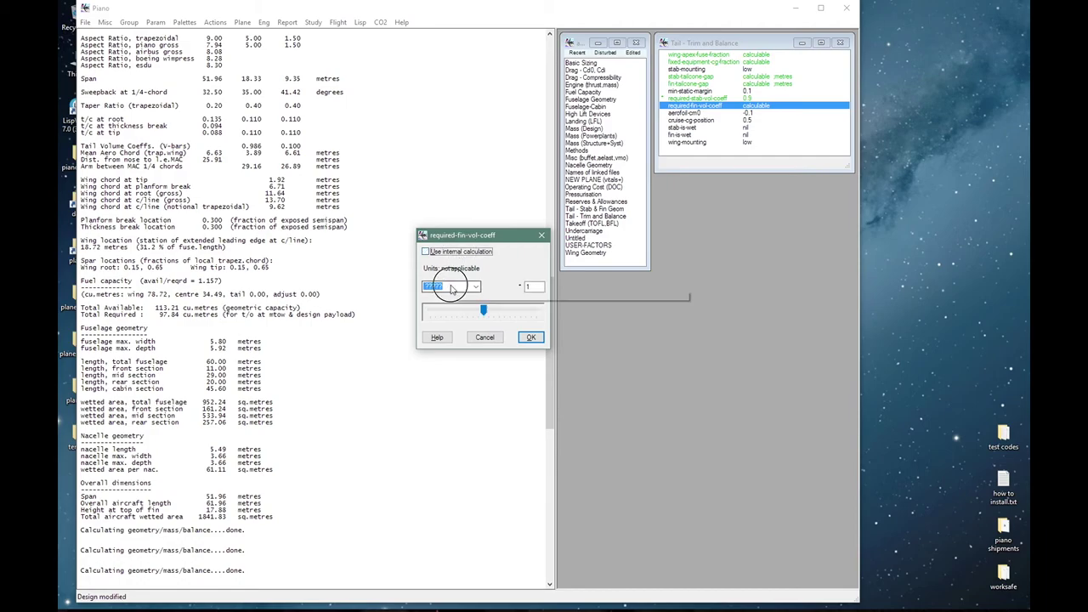
{"action": "type", "text": ".05"}
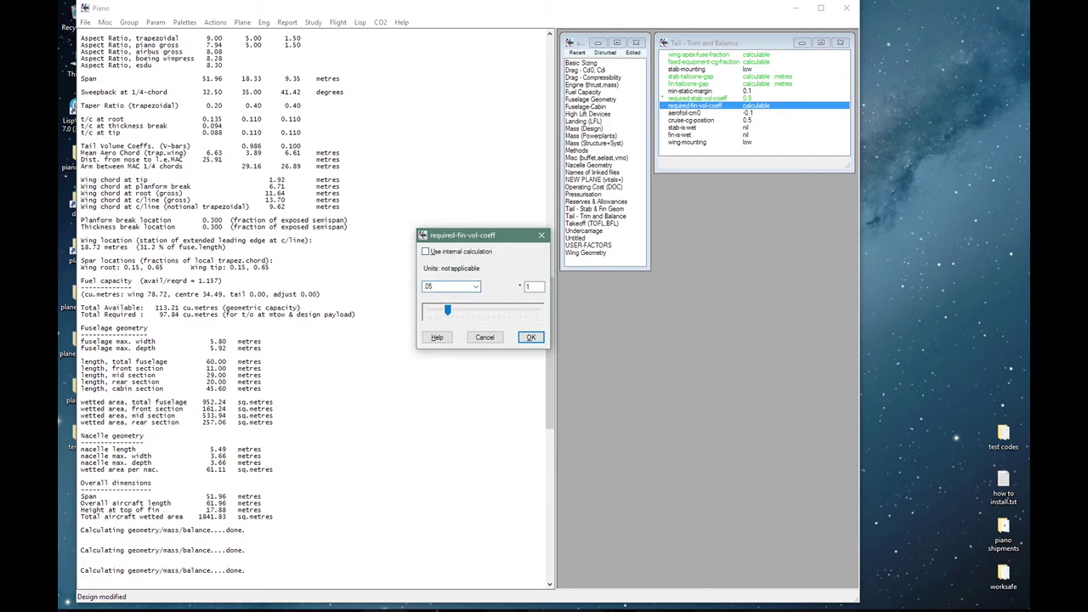
{"action": "key", "text": "Return"}
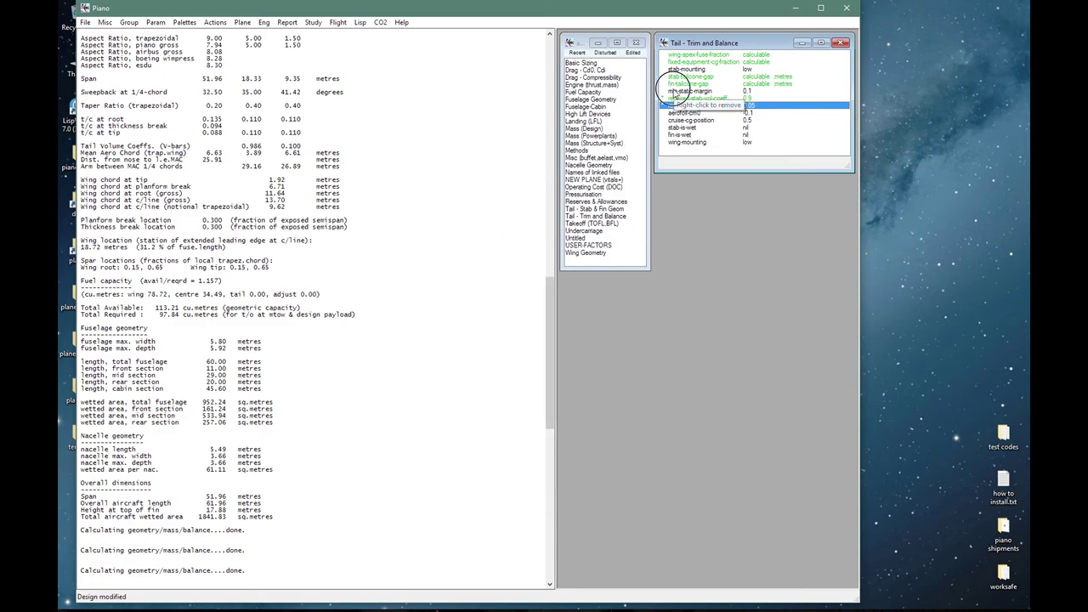
- Set minimum static margin to 0.05 and fixed-equipment cg fraction to 0.5, then view the 3-view
{"action": "double_click", "coordinate": [674, 91]}
{"action": "type", "text": "0.1 /"}
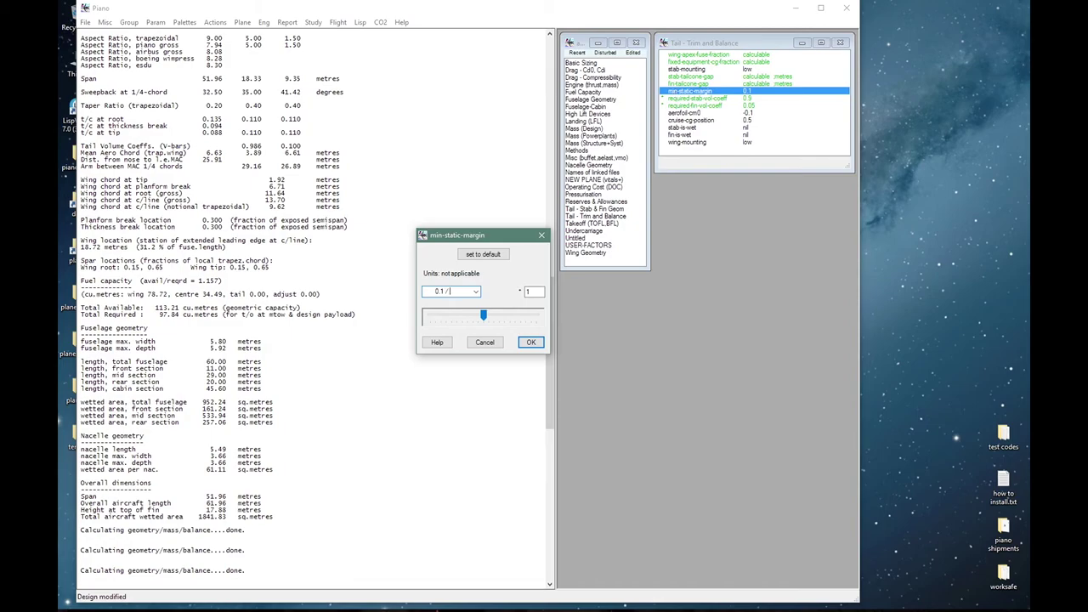
{"action": "type", "text": "5"}
{"action": "key", "text": "Return"}
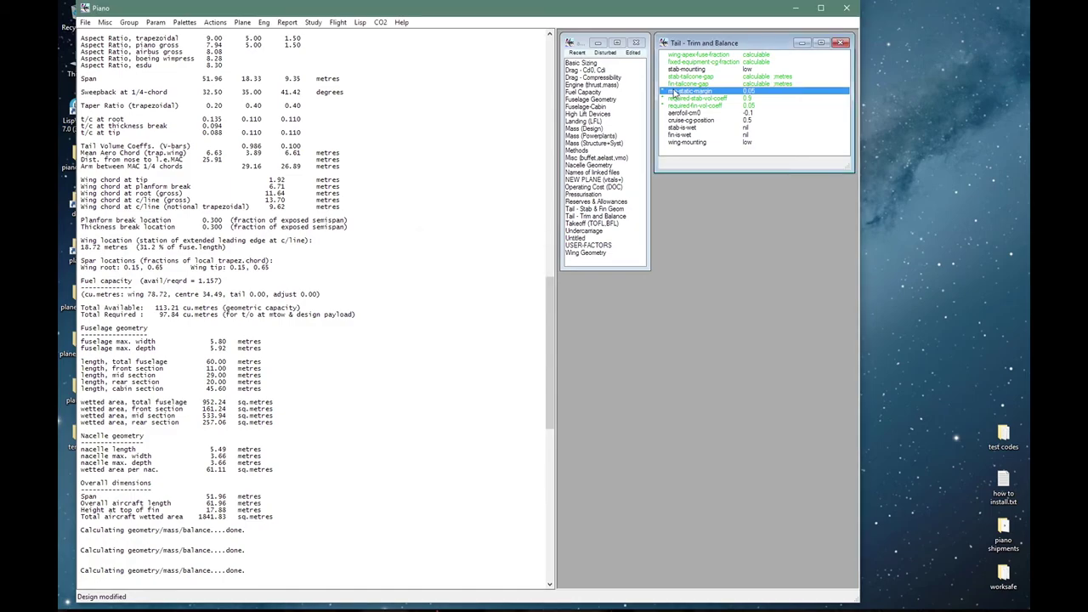
{"action": "double_click", "coordinate": [680, 62]}
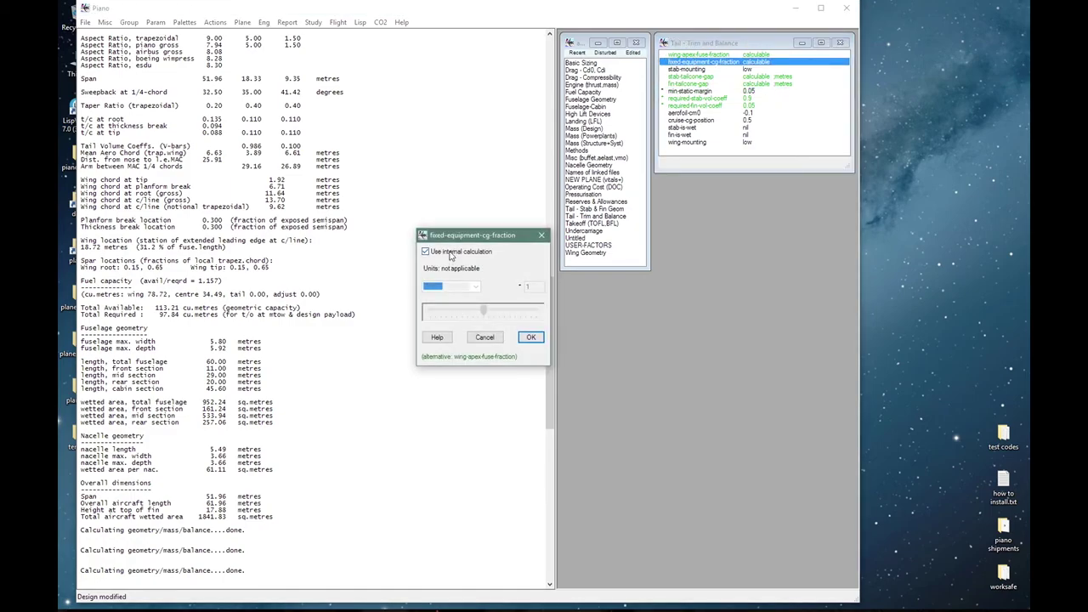
{"action": "left_click", "coordinate": [450, 253]}
{"action": "type", "text": "5"}
{"action": "key", "text": "Return"}
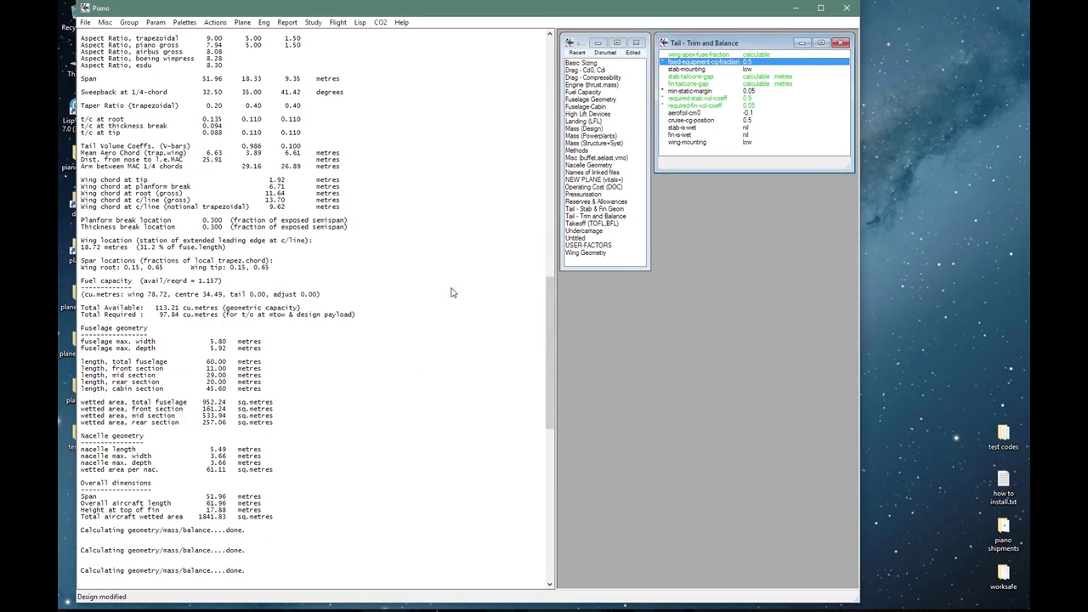
{"action": "left_click", "coordinate": [287, 22]}
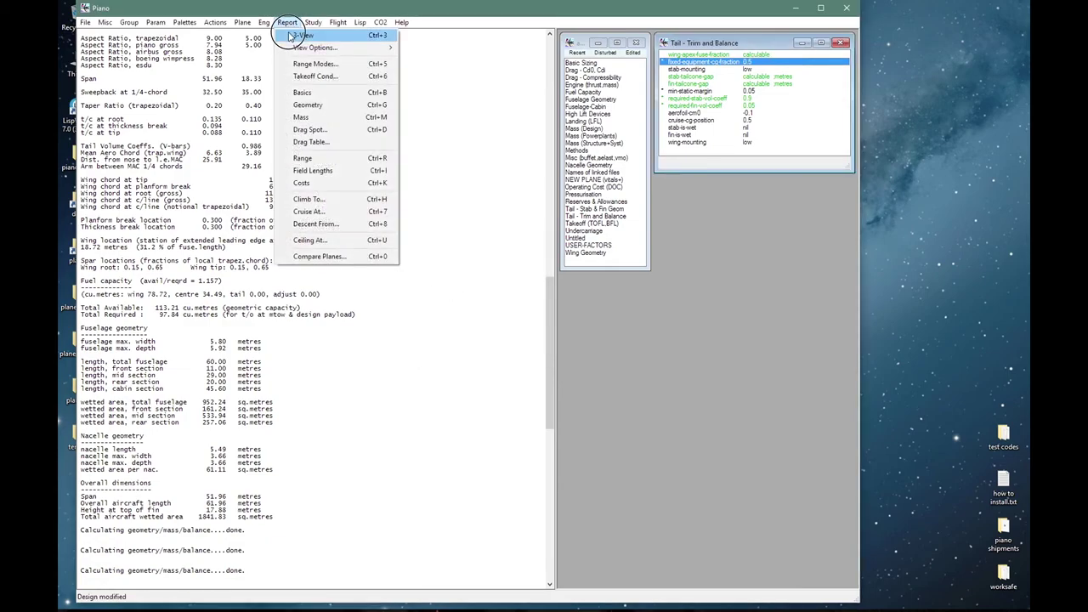
{"action": "left_click", "coordinate": [298, 35]}
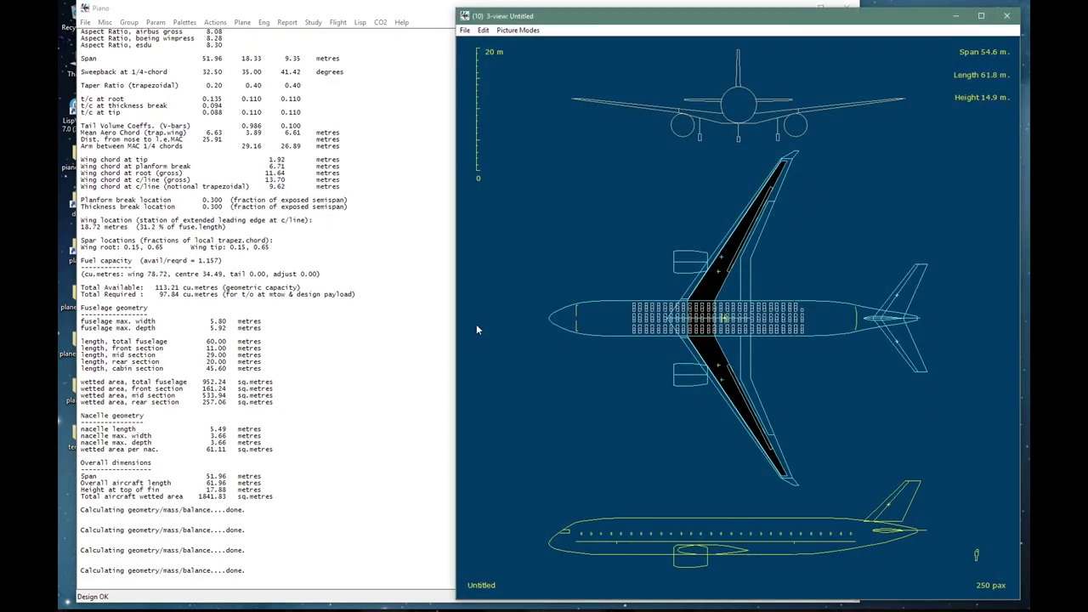
{"action": "left_click", "coordinate": [539, 170]}
- Override the internal calculation and set Undercarriage eta-u/c to 0.1
{"action": "left_click", "coordinate": [585, 231]}
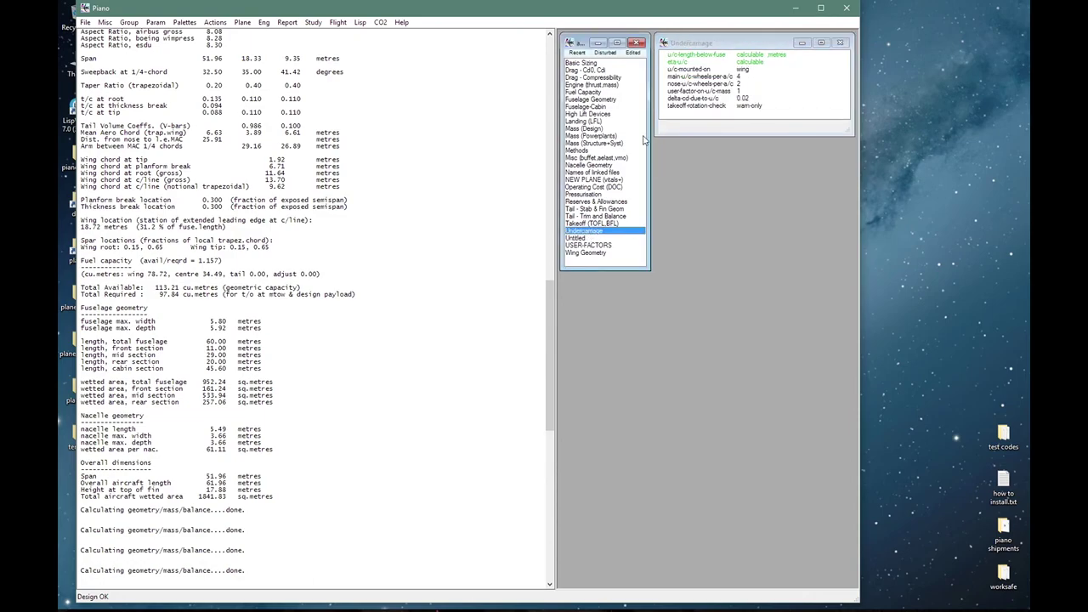
{"action": "double_click", "coordinate": [673, 62]}
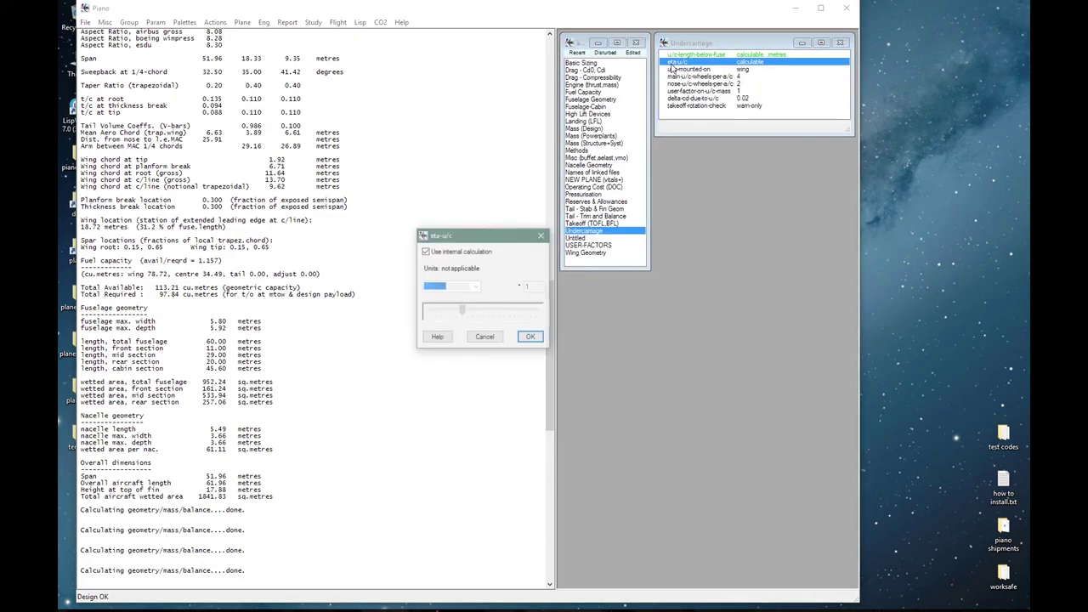
{"action": "left_click", "coordinate": [437, 255]}
{"action": "type", "text": ".1"}
{"action": "key", "text": "Return"}
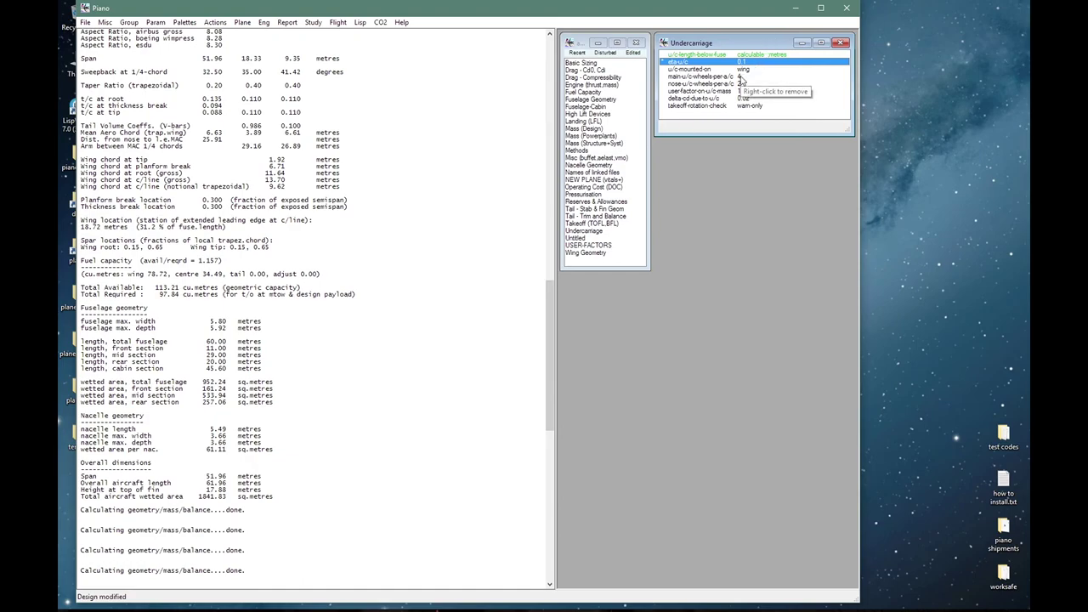
- Double the main undercarriage wheels per aircraft to 8 by entering 4*2
{"action": "double_click", "coordinate": [741, 78]}
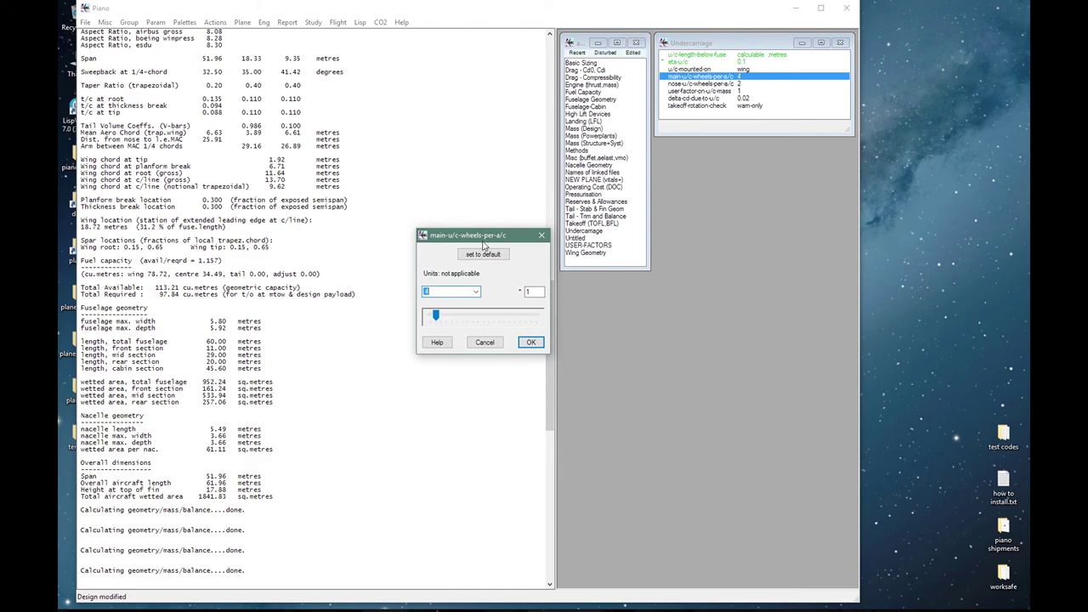
{"action": "type", "text": "4*2"}
{"action": "key", "text": "Return"}
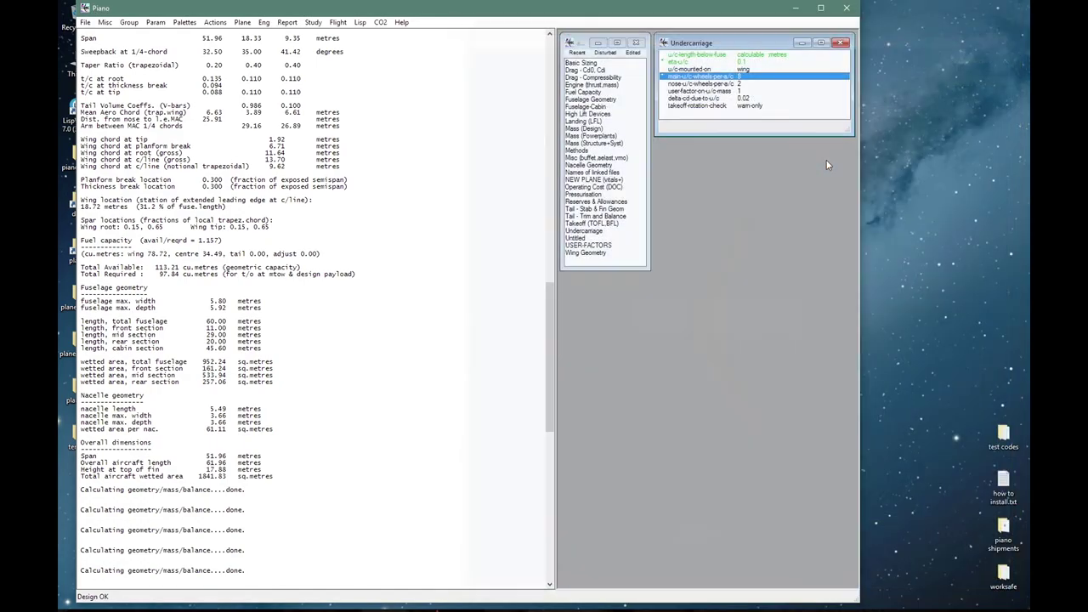
{"action": "left_click", "coordinate": [605, 53]}
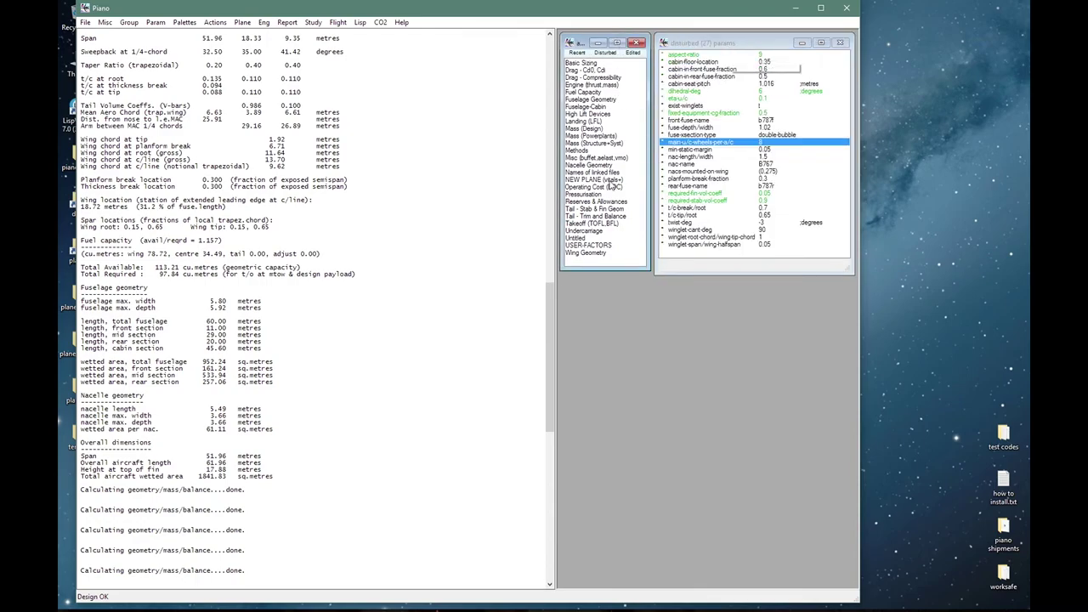
- Review the NEW PLANE vitals, Basic Sizing and Drag - Cd0, Cdi parameter sheets
{"action": "left_click", "coordinate": [614, 179]}
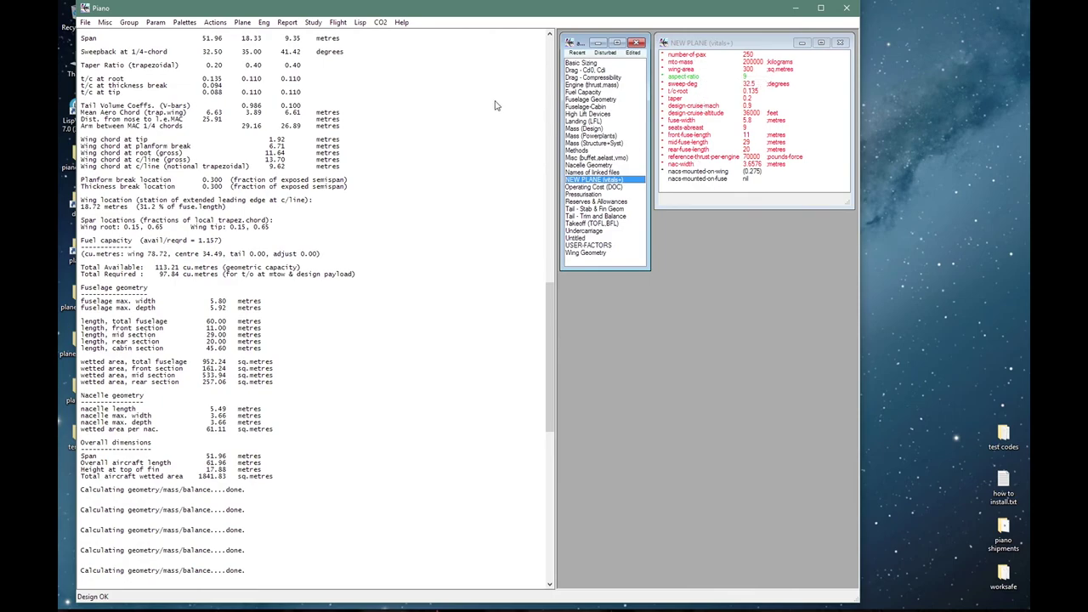
{"action": "left_click", "coordinate": [607, 64]}
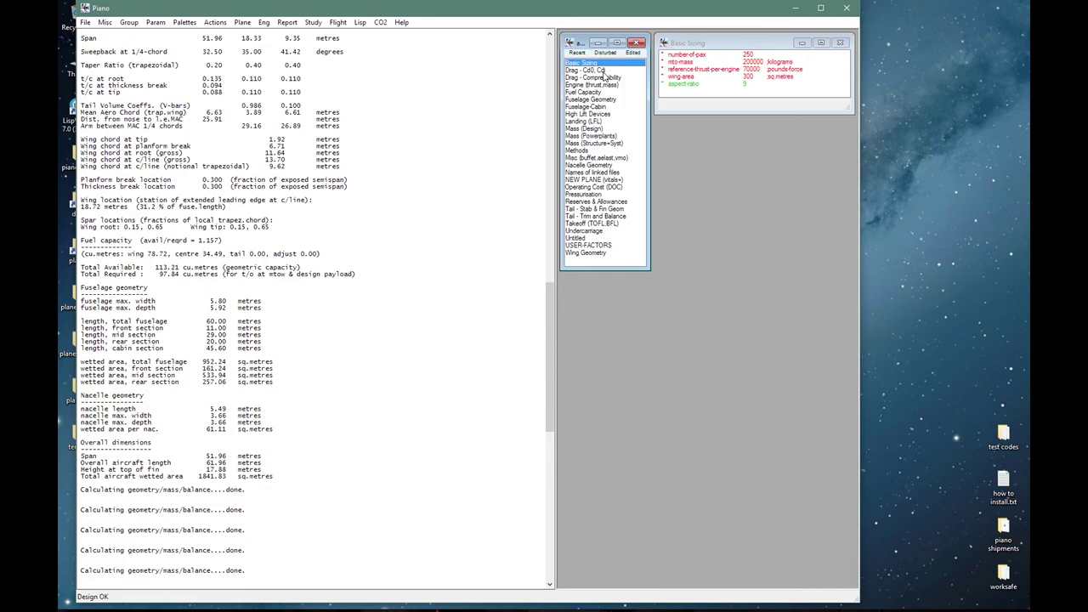
{"action": "left_click", "coordinate": [603, 71]}
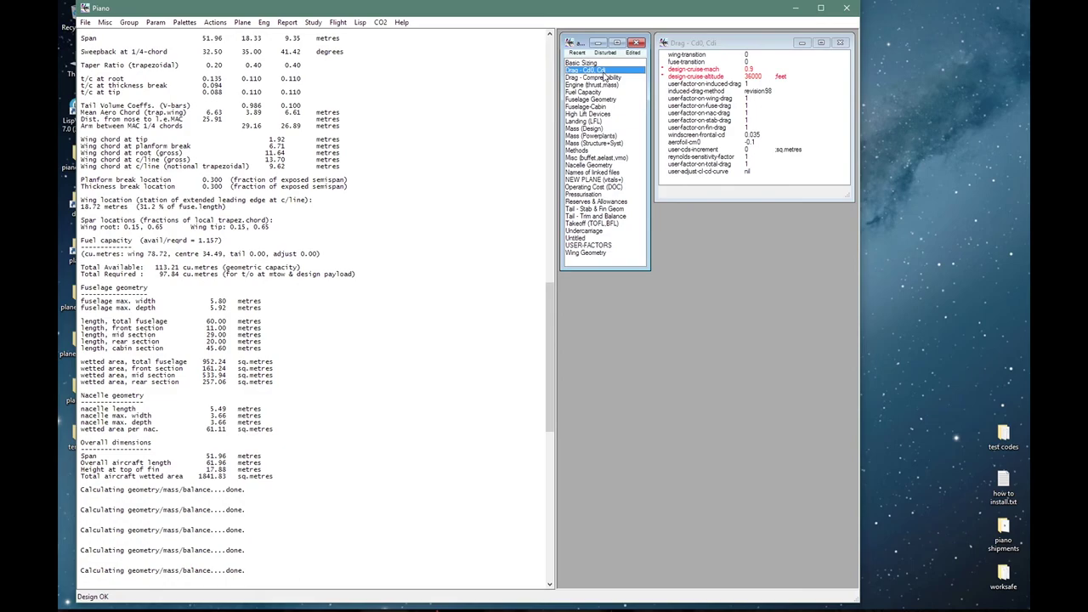
{"action": "left_click", "coordinate": [215, 22]}
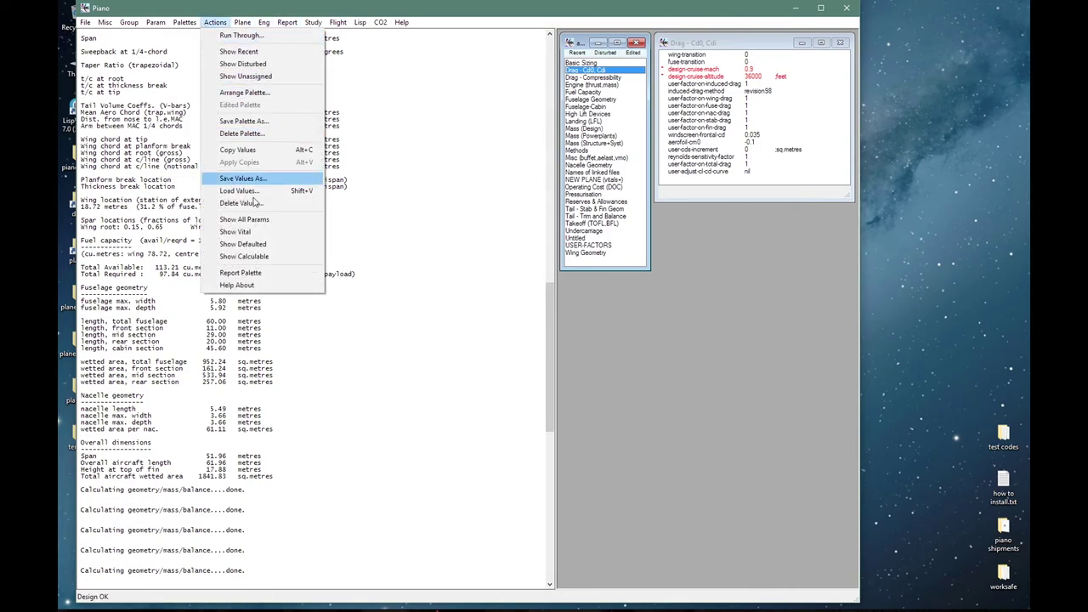
{"action": "left_click", "coordinate": [242, 285]}
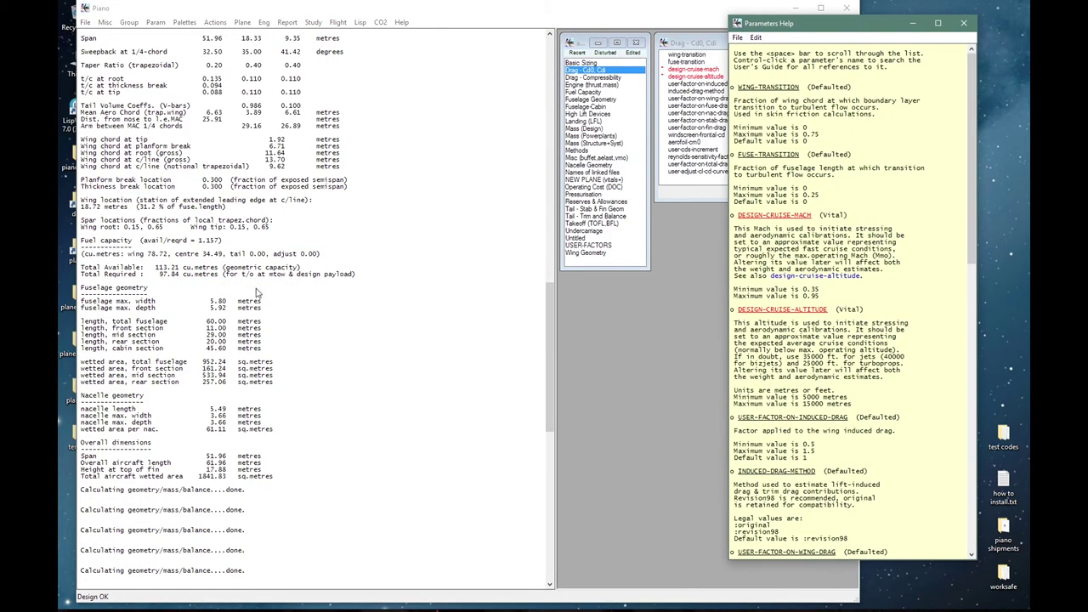
{"action": "left_click", "coordinate": [974, 374]}
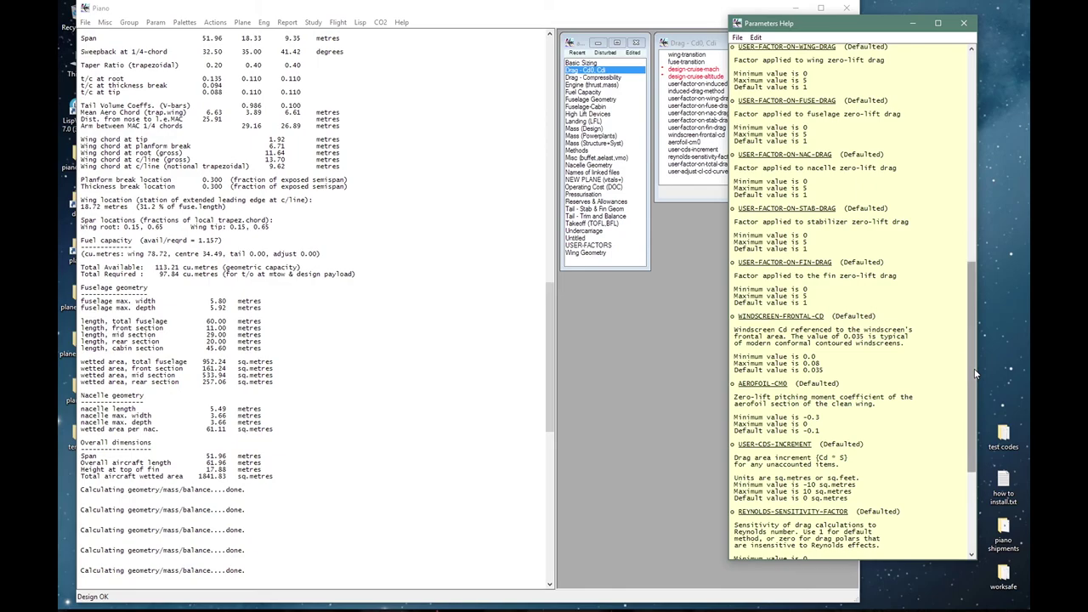
{"action": "scroll", "coordinate": [975, 374], "scroll_direction": "down", "scroll_amount": 8}
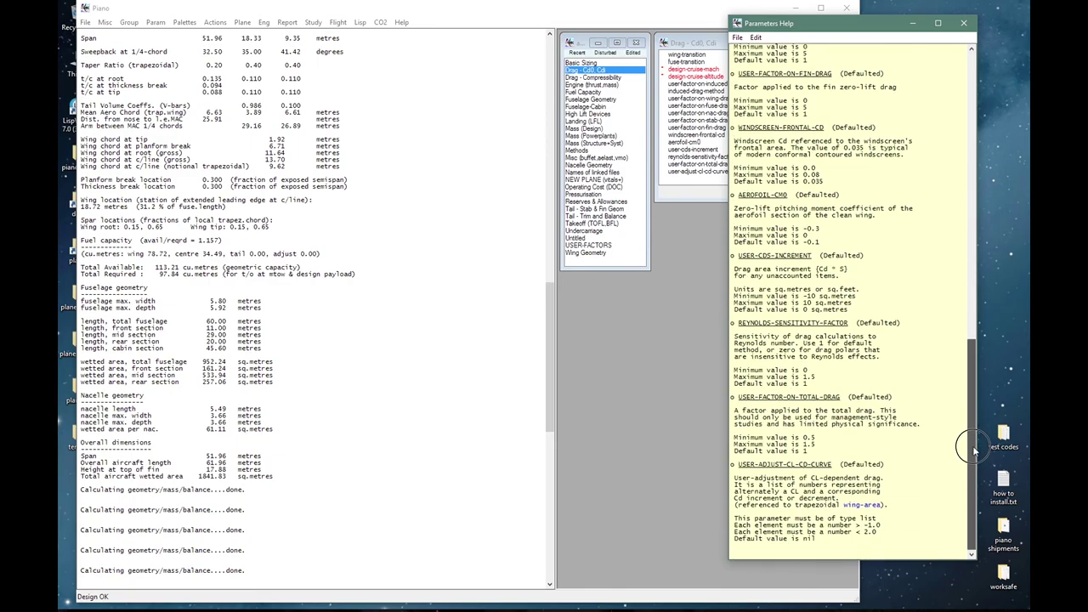
{"action": "left_click", "coordinate": [964, 23]}
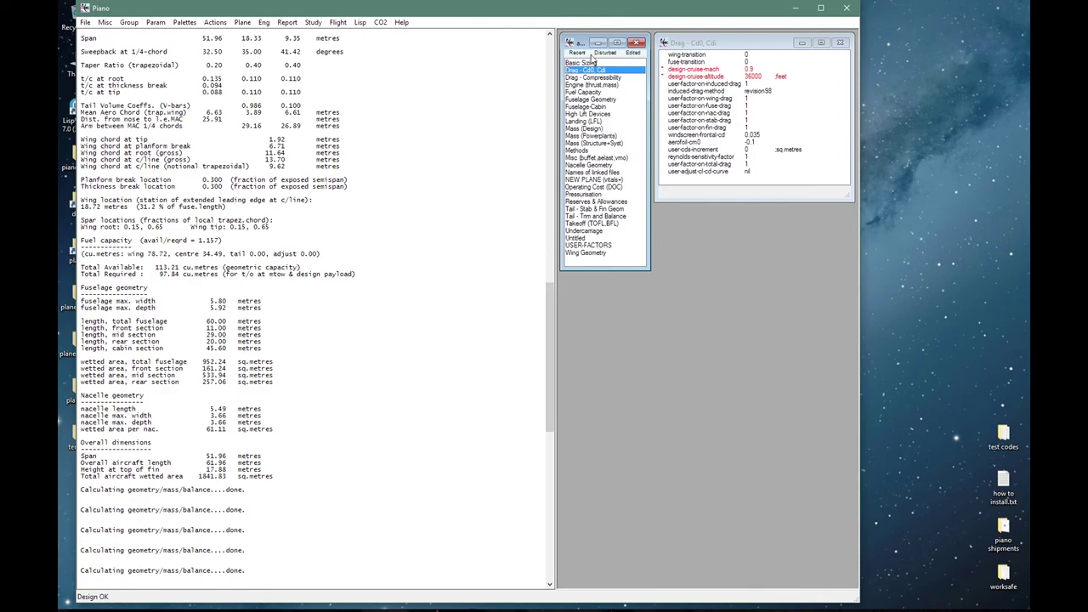
{"action": "left_click", "coordinate": [400, 23]}
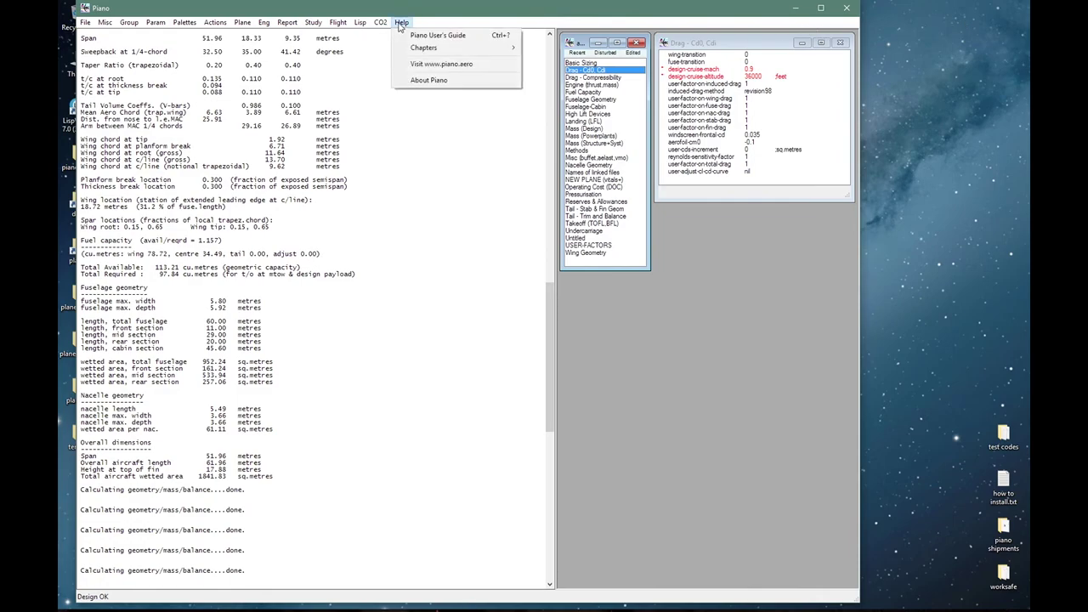
{"action": "mouse_move", "coordinate": [424, 48]}
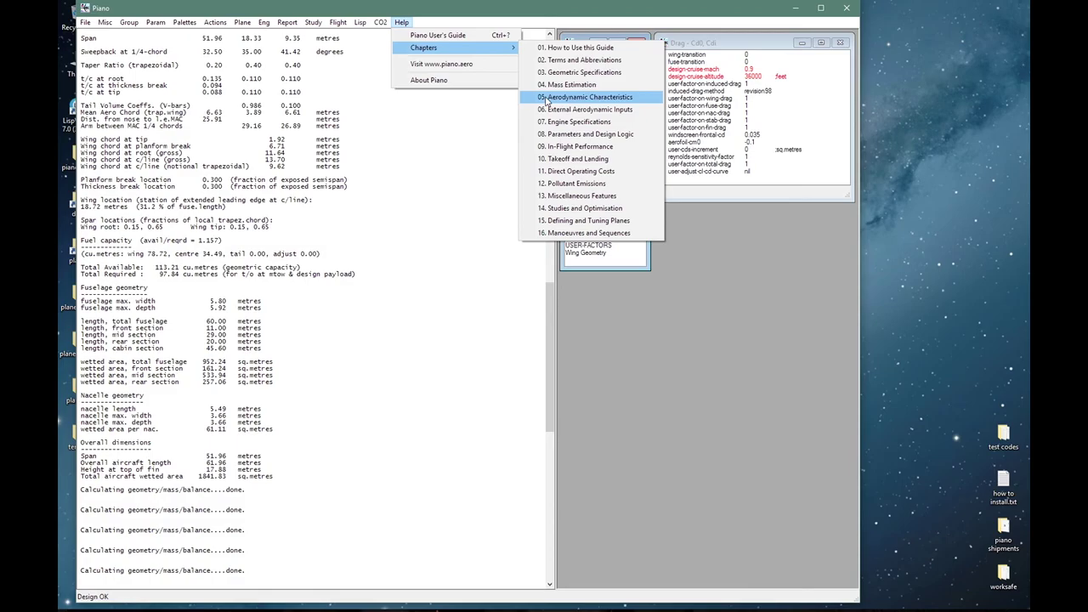
{"action": "left_click", "coordinate": [536, 89]}
{"action": "left_click", "coordinate": [952, 336]}
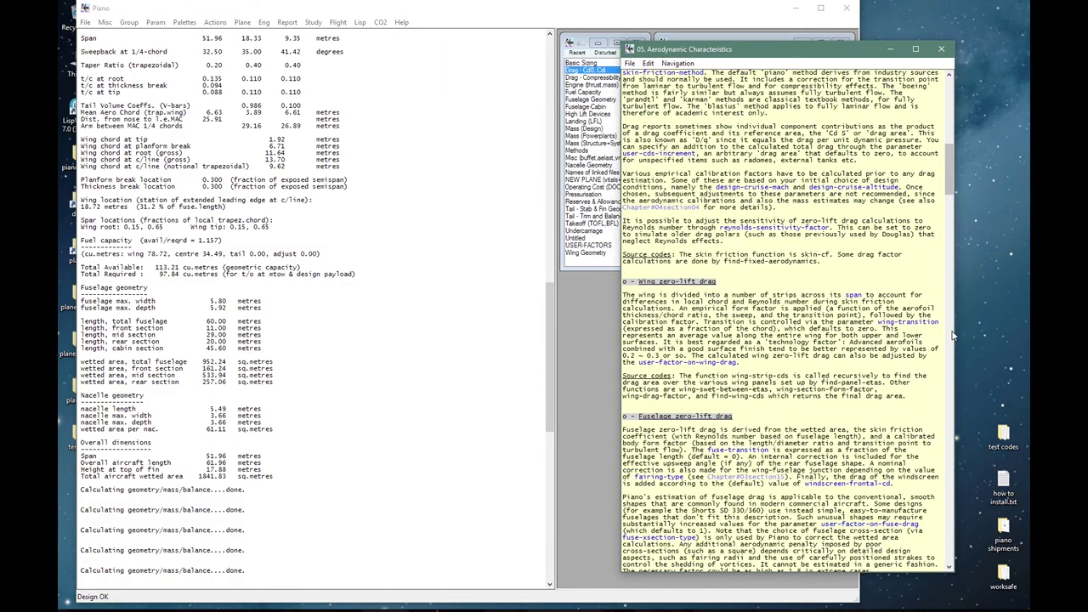
{"action": "left_click", "coordinate": [952, 336]}
{"action": "left_click", "coordinate": [952, 336]}
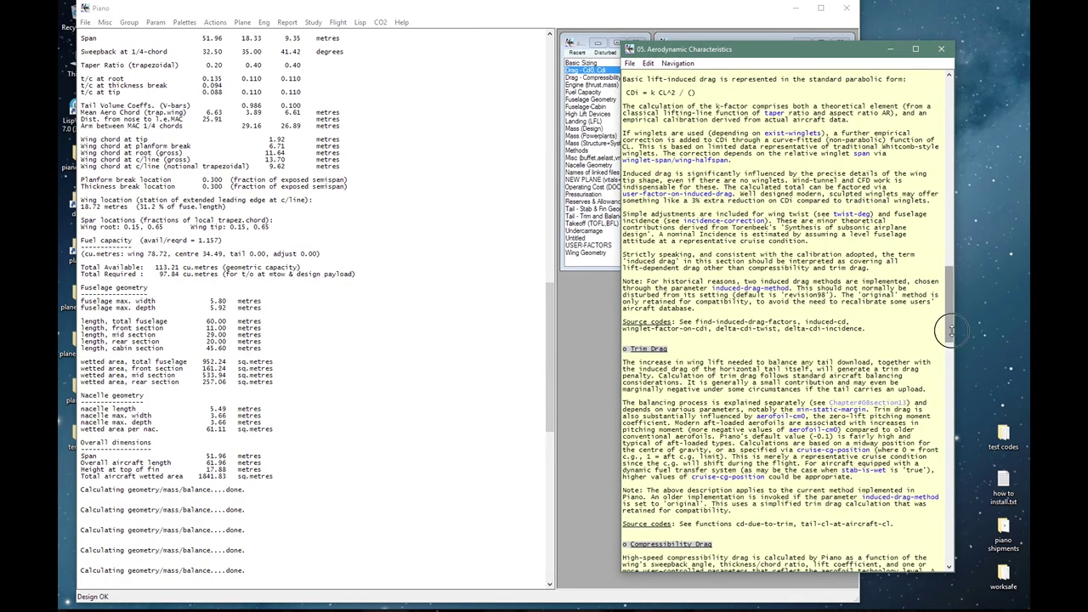
{"action": "left_click_drag", "start_coordinate": [952, 335], "coordinate": [946, 562]}
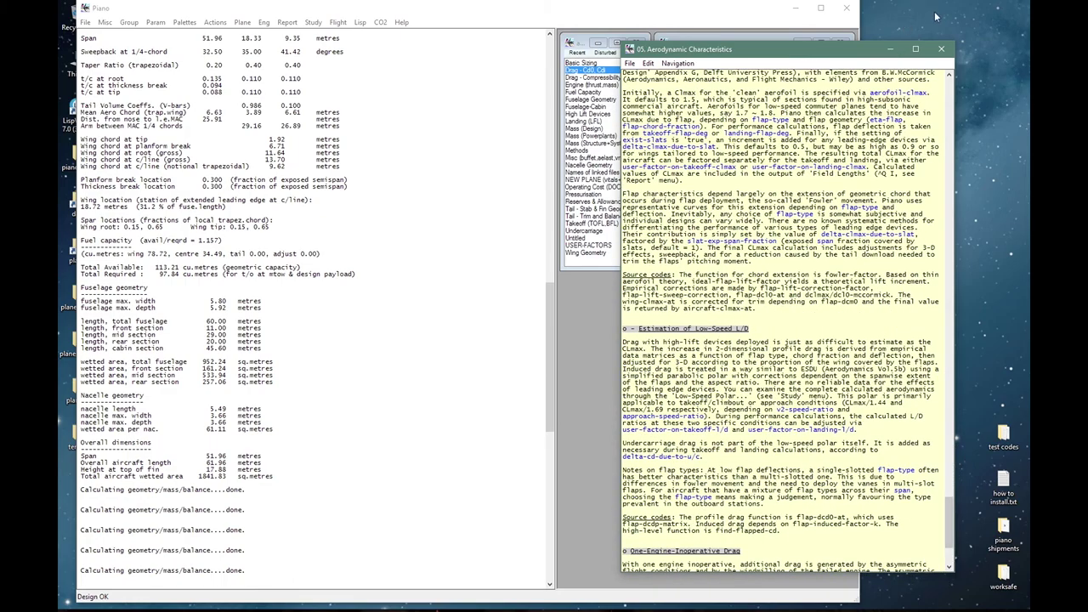
{"action": "left_click", "coordinate": [941, 51]}
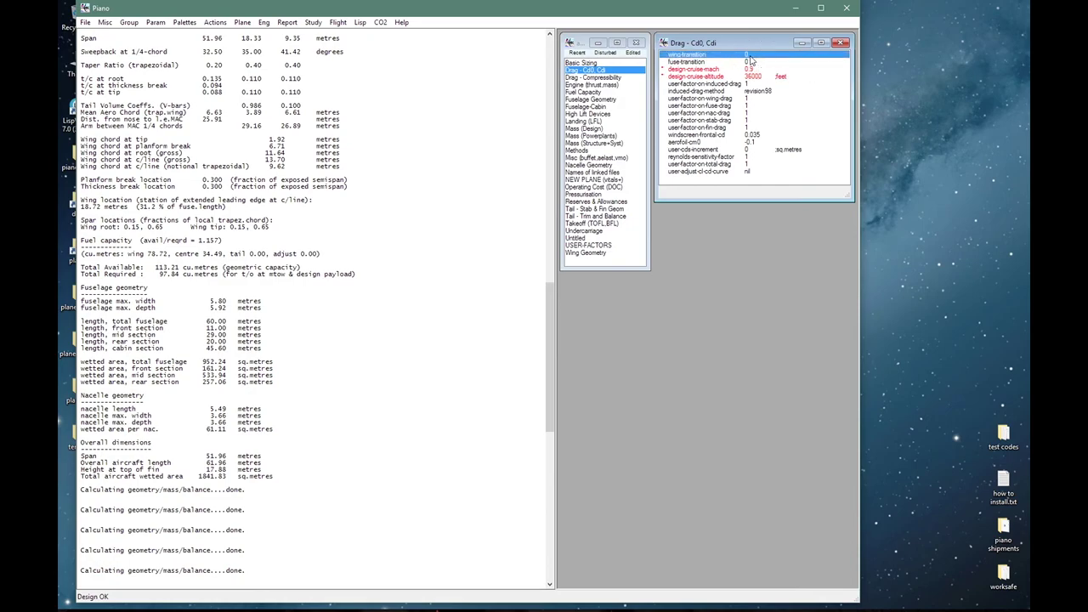
{"action": "double_click", "coordinate": [750, 56]}
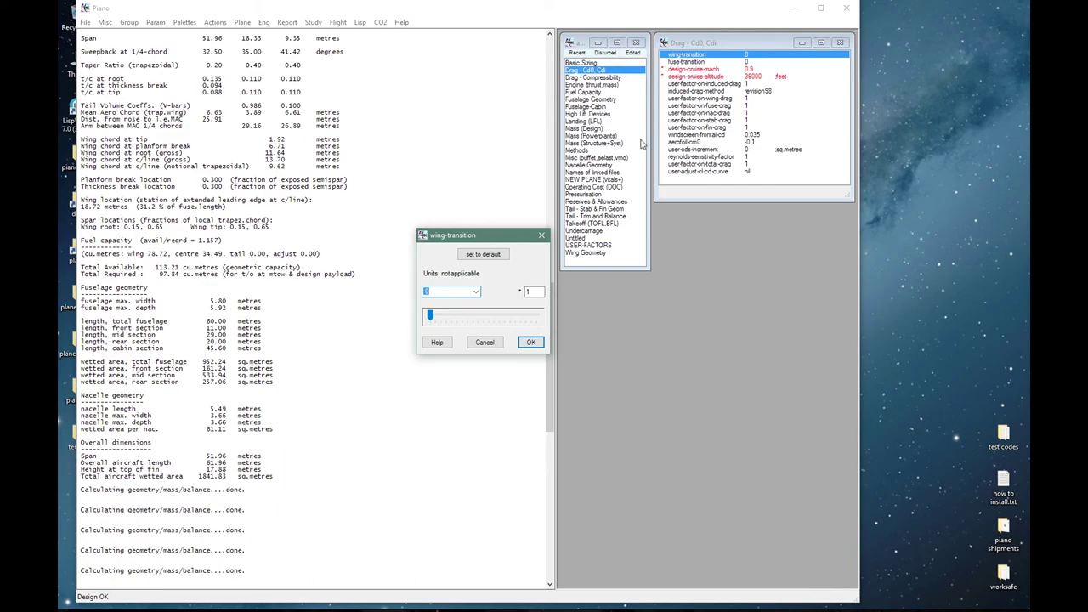
{"action": "left_click", "coordinate": [486, 343]}
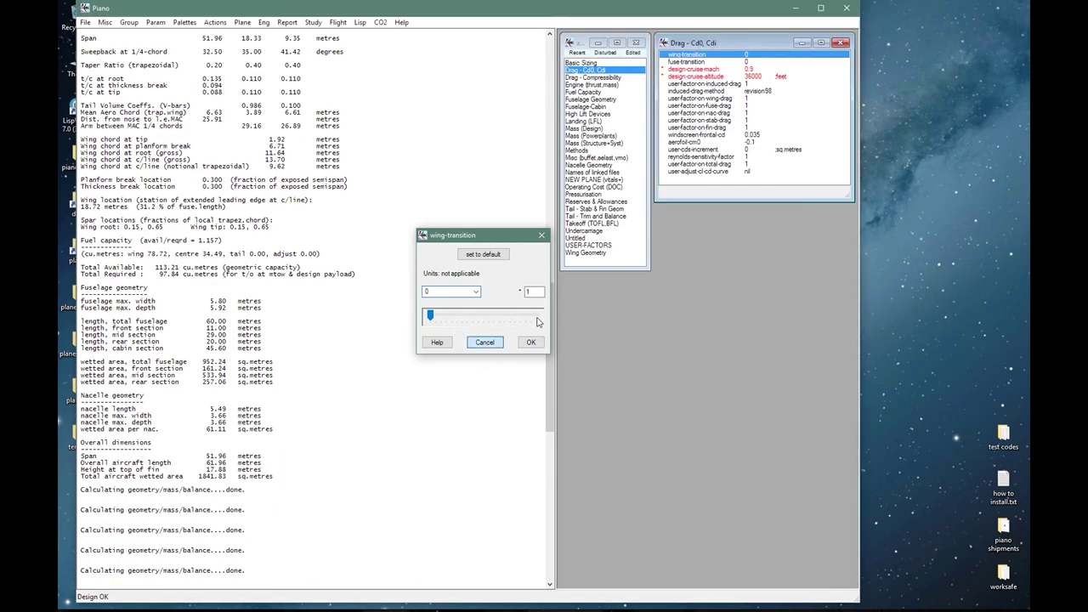
{"action": "double_click", "coordinate": [697, 62]}
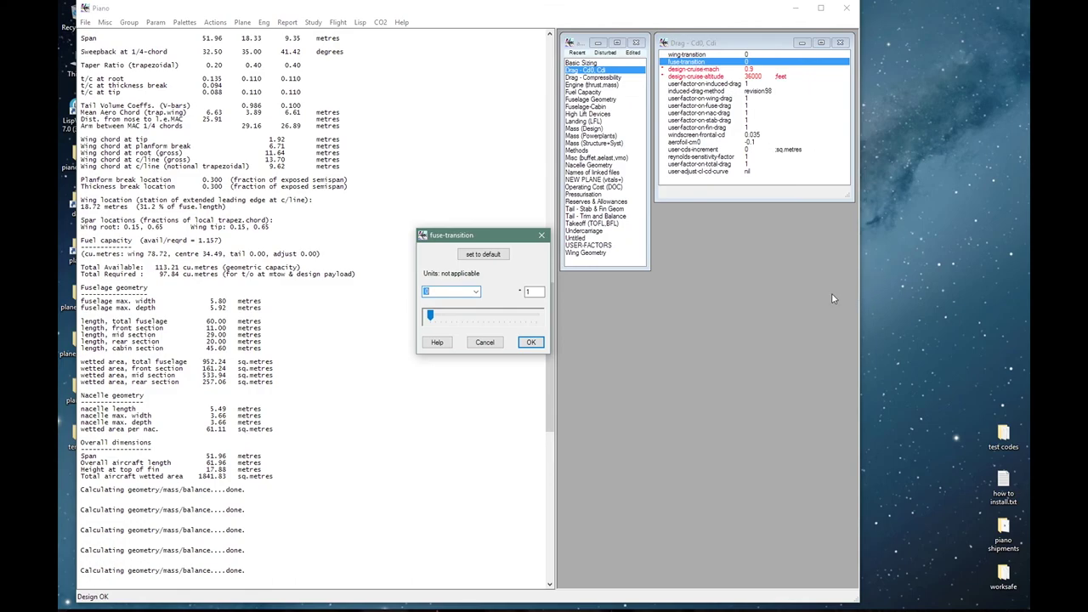
{"action": "left_click", "coordinate": [484, 342]}
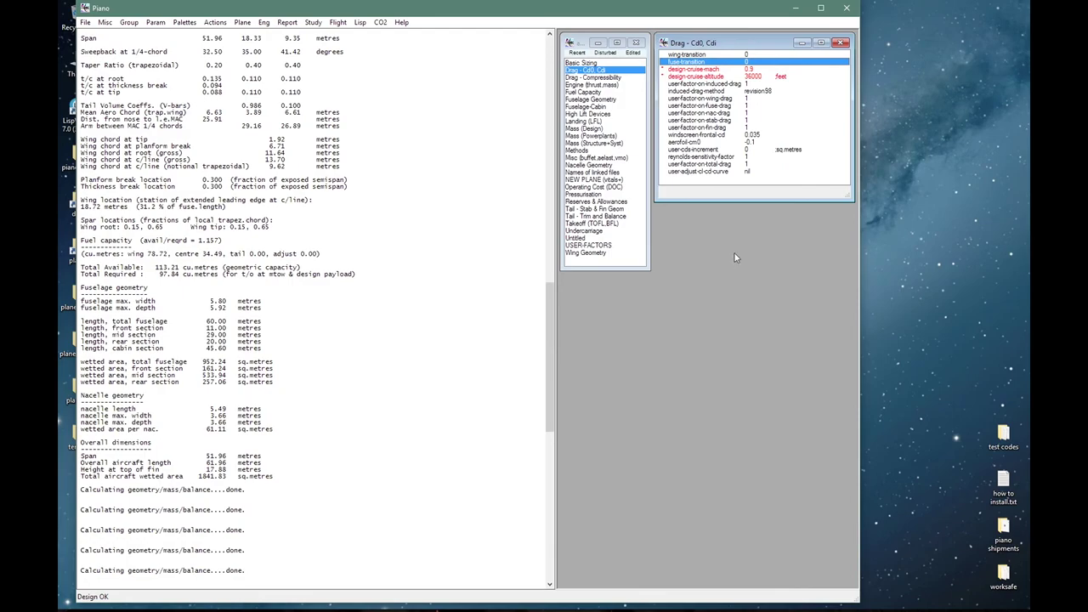
- Change user-factor-on-induced-drag to 0.97 on the Drag - Cd0, Cdi sheet
{"action": "double_click", "coordinate": [733, 84]}
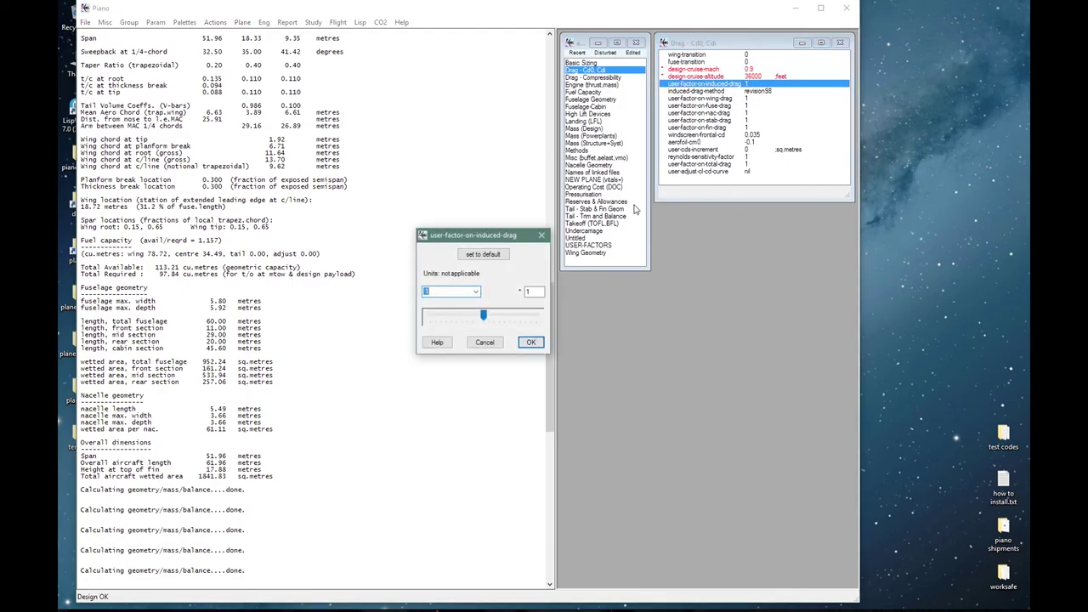
{"action": "left_click", "coordinate": [440, 293]}
{"action": "type", "text": "97"}
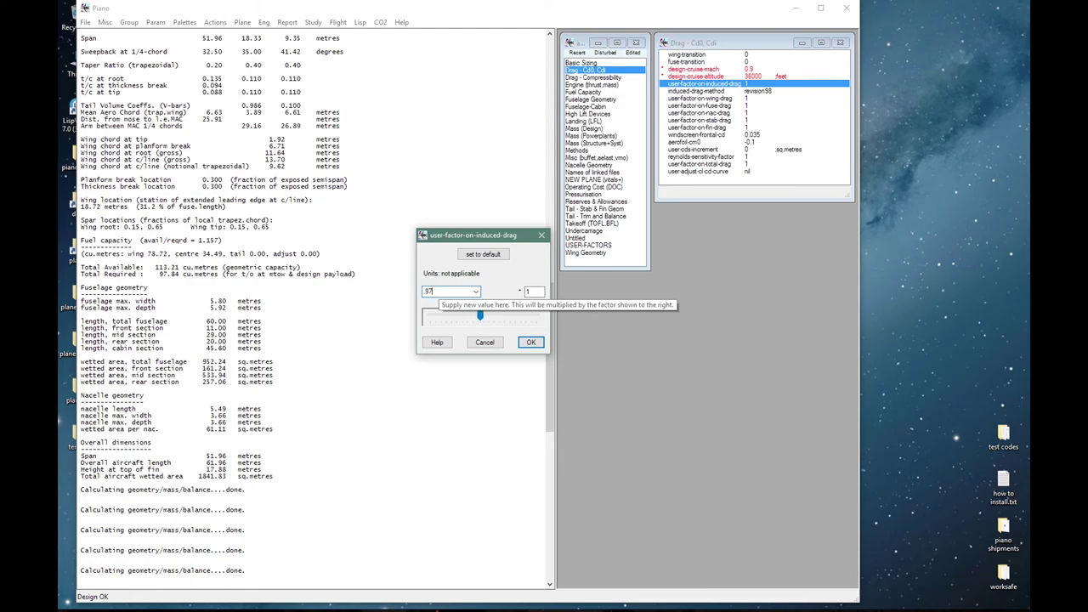
{"action": "key", "text": "Return"}
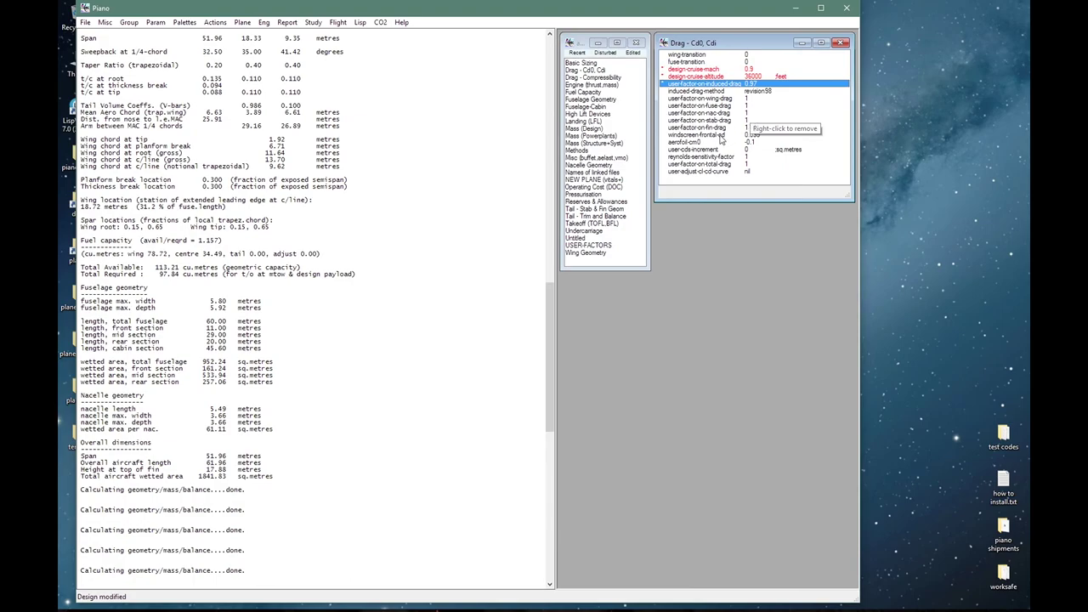
{"action": "double_click", "coordinate": [720, 137]}
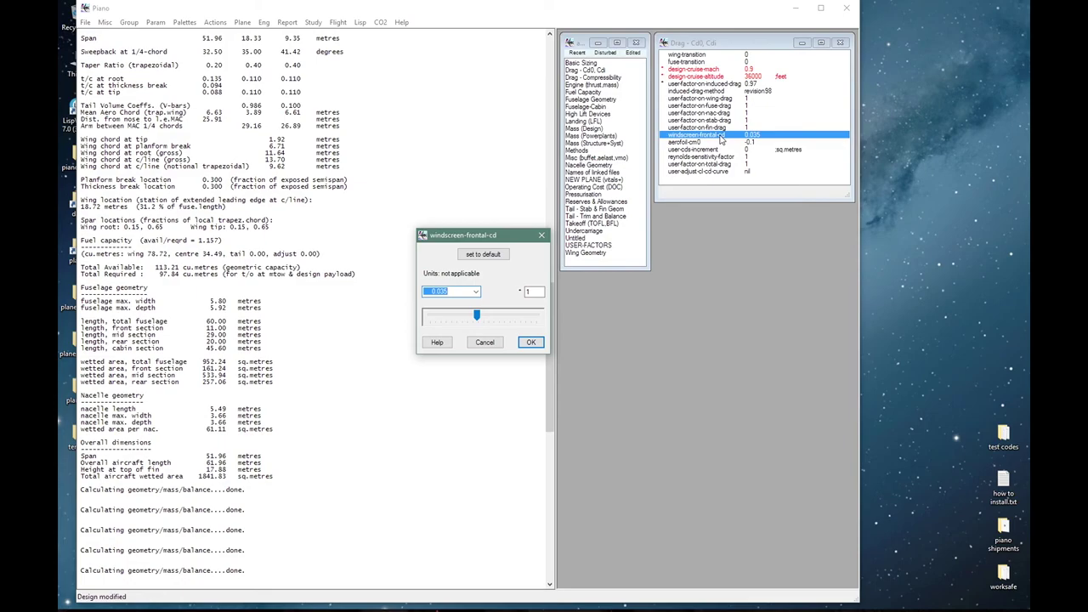
- Enter 0.01 for windscreen-frontal-cd, then open user-adjust-cl-cd-curve and cancel, leaving it nil
{"action": "type", "text": ".01"}
{"action": "key", "text": "Return"}
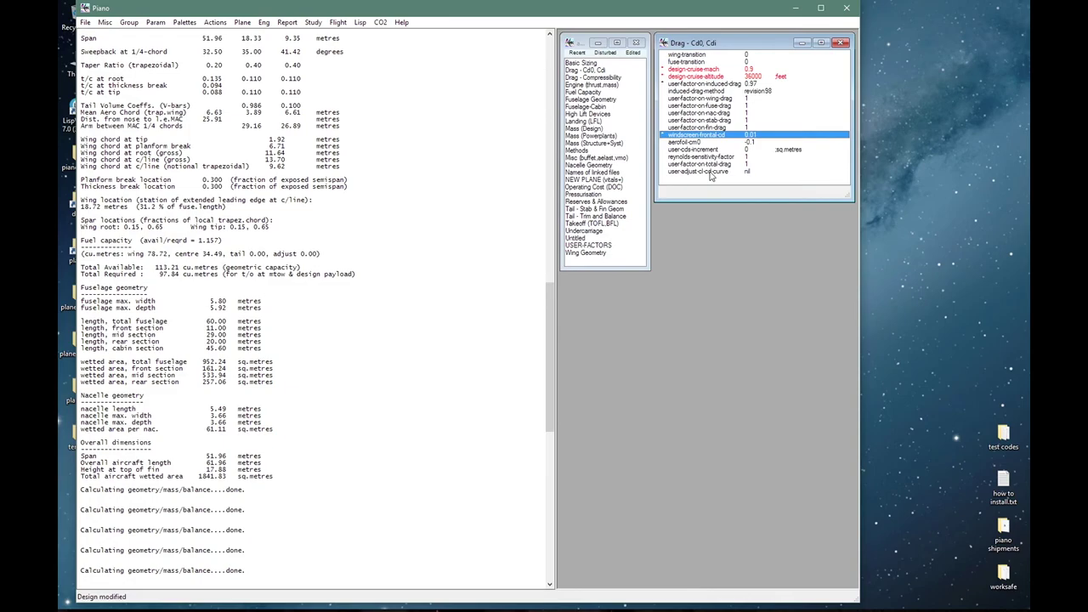
{"action": "double_click", "coordinate": [710, 172]}
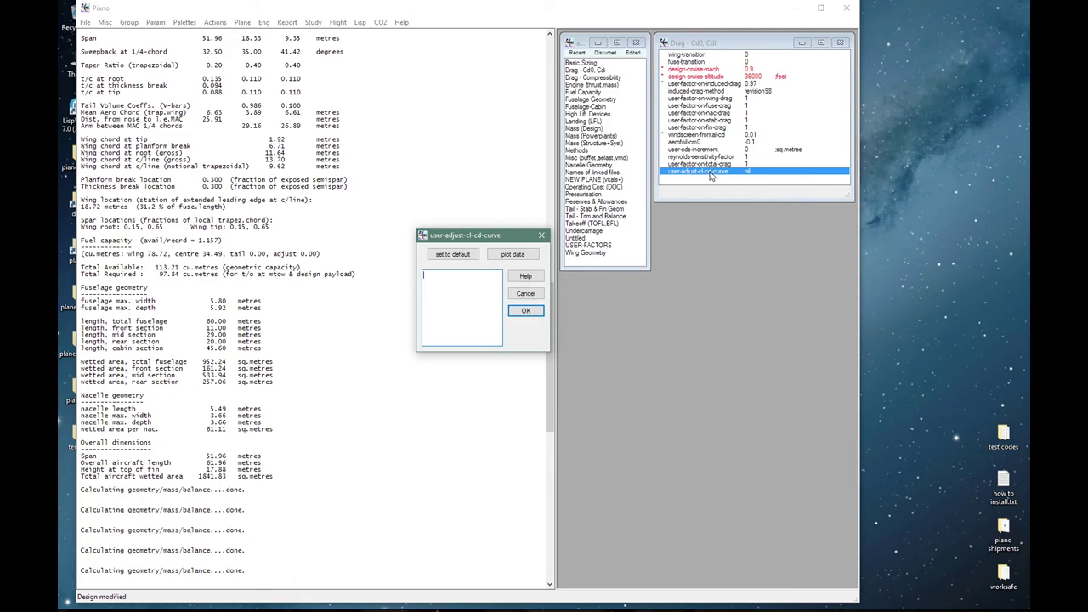
{"action": "left_click", "coordinate": [537, 293]}
- On the Drag - Compressibility sheet, change compressibility-method to m-adjustable
{"action": "left_click", "coordinate": [600, 77]}
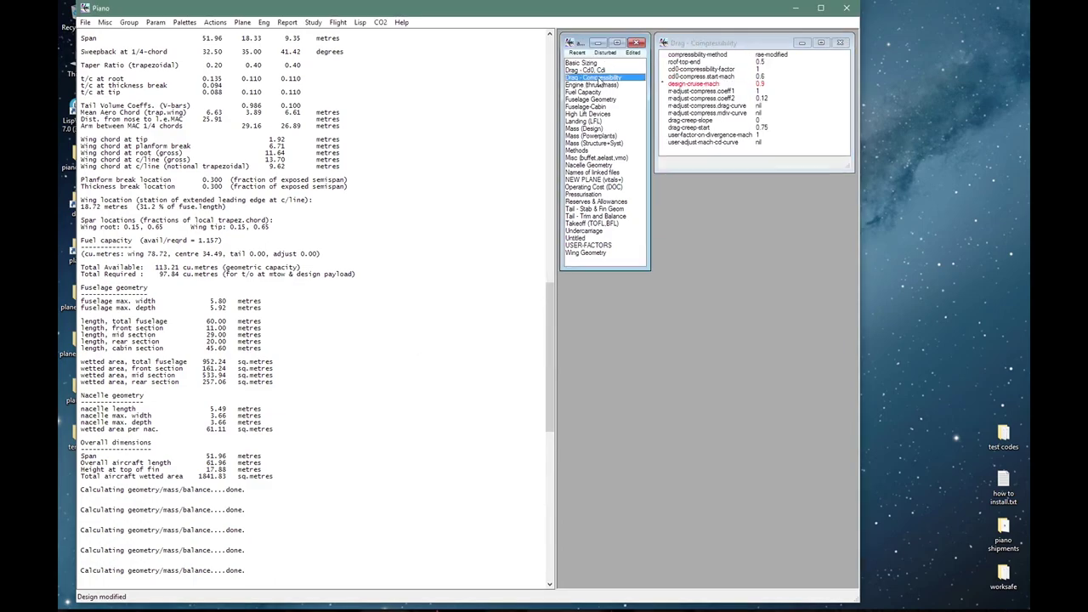
{"action": "double_click", "coordinate": [729, 55]}
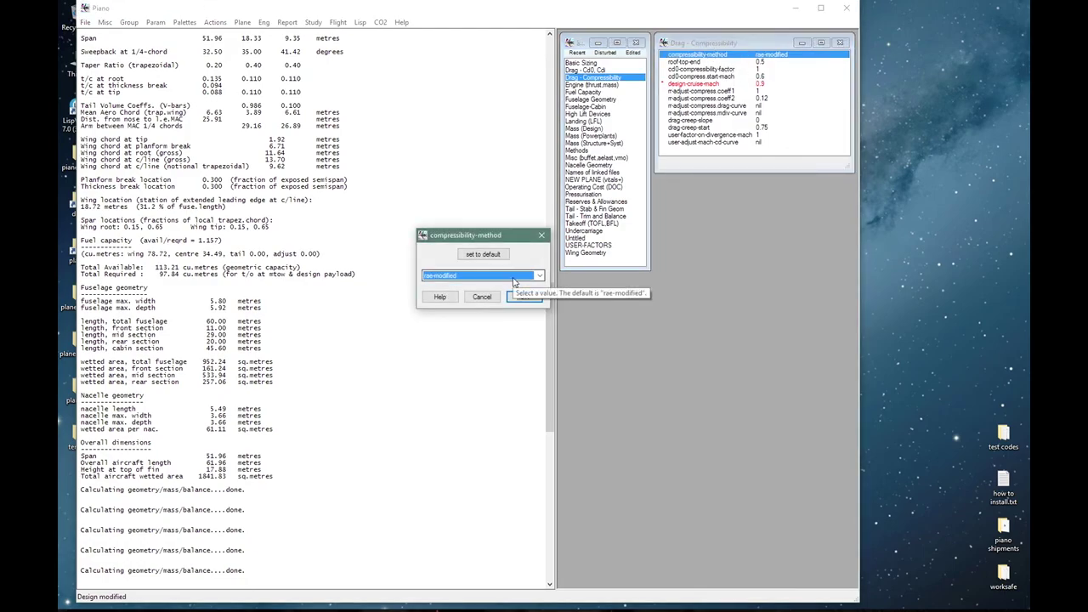
{"action": "left_click", "coordinate": [514, 278]}
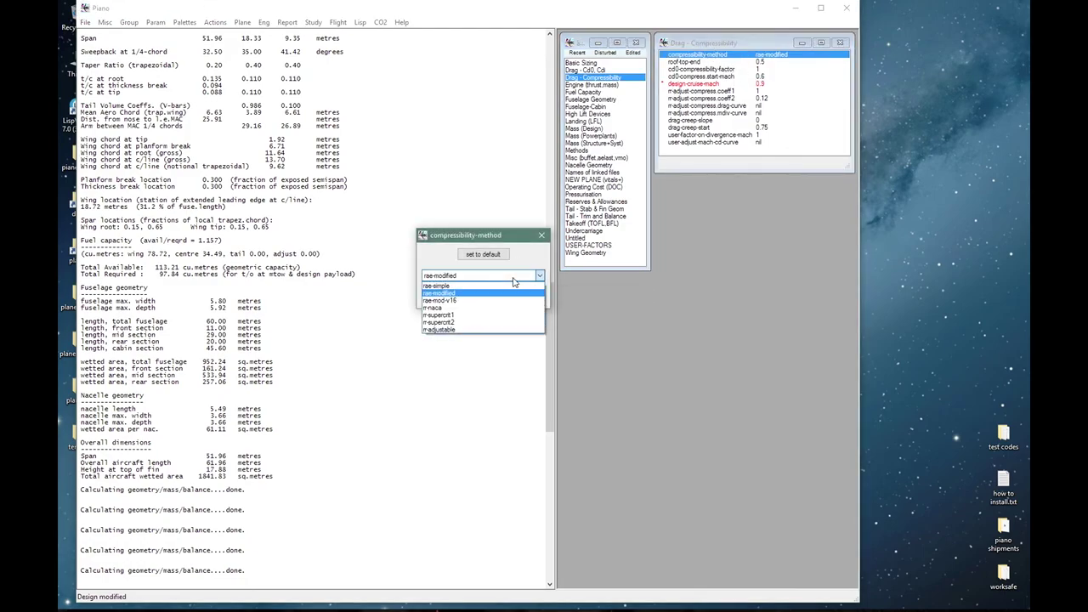
{"action": "left_click", "coordinate": [476, 331]}
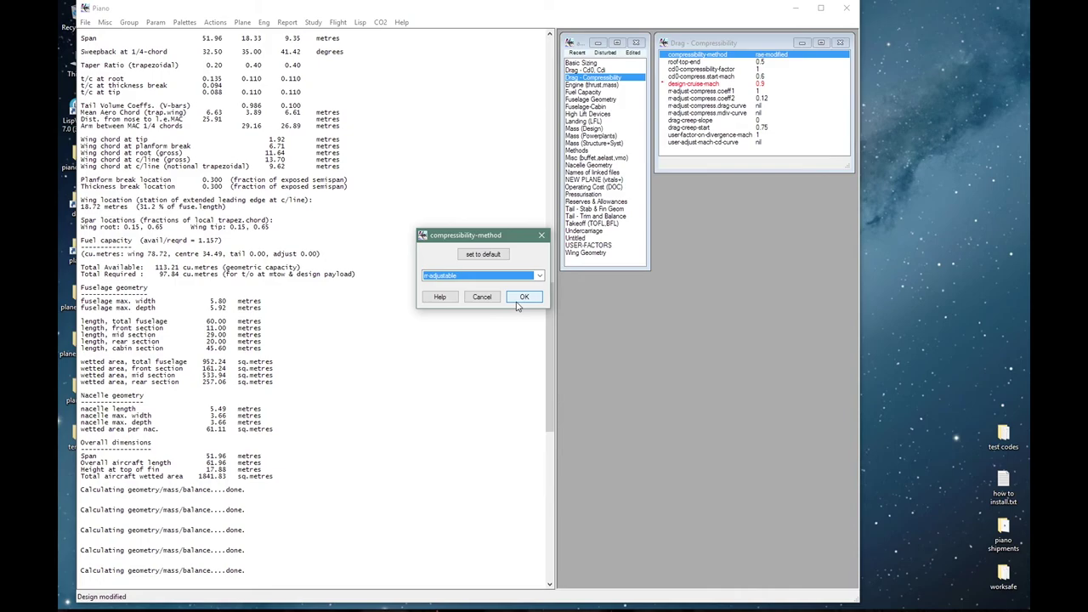
{"action": "left_click", "coordinate": [522, 297]}
{"action": "left_click", "coordinate": [693, 62]}
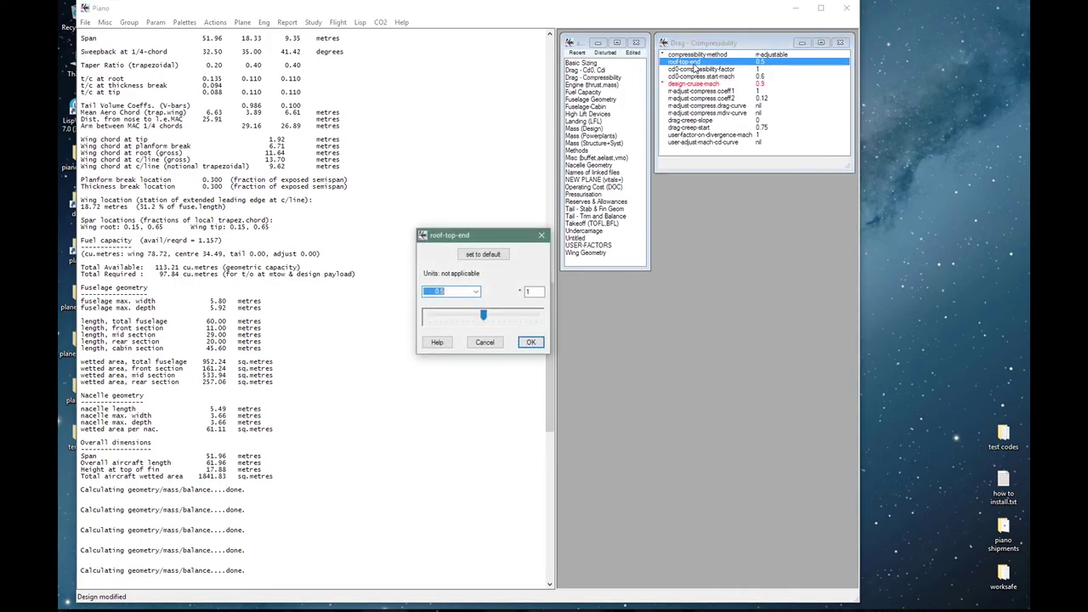
- Review roof-top-end's help and aerofoil diagram, then set roof-top-end to 0.67
{"action": "left_click", "coordinate": [438, 344]}
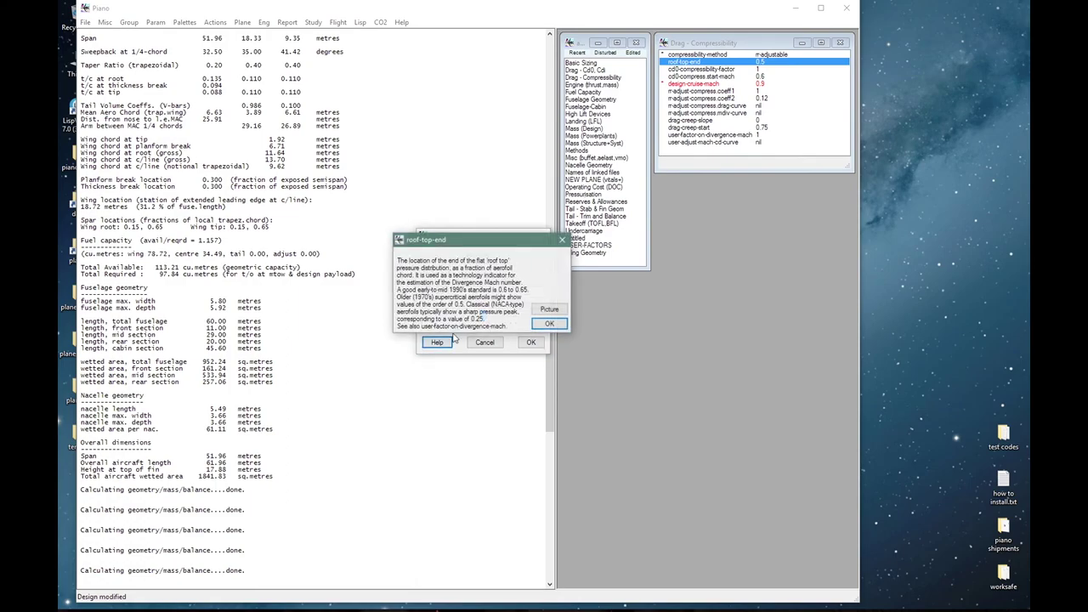
{"action": "left_click", "coordinate": [541, 317]}
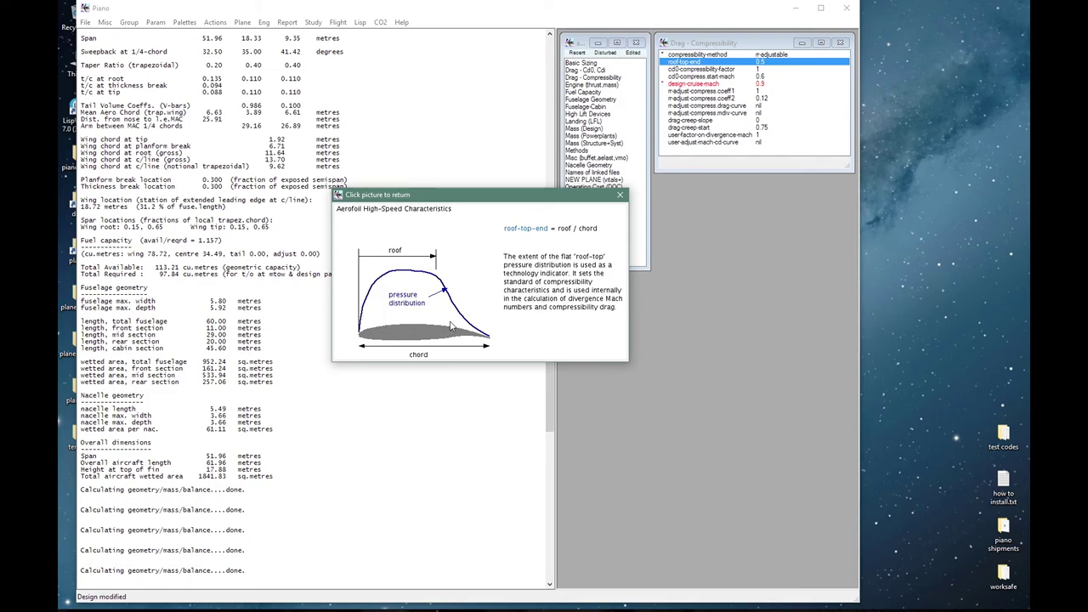
{"action": "left_click", "coordinate": [455, 319]}
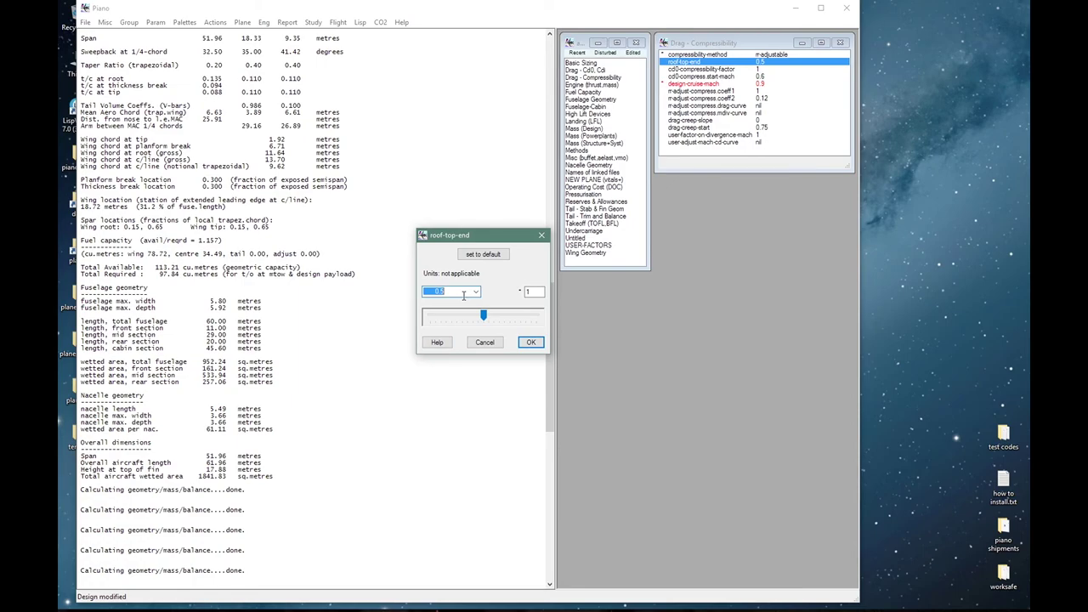
{"action": "type", "text": ".67"}
{"action": "key", "text": "Return"}
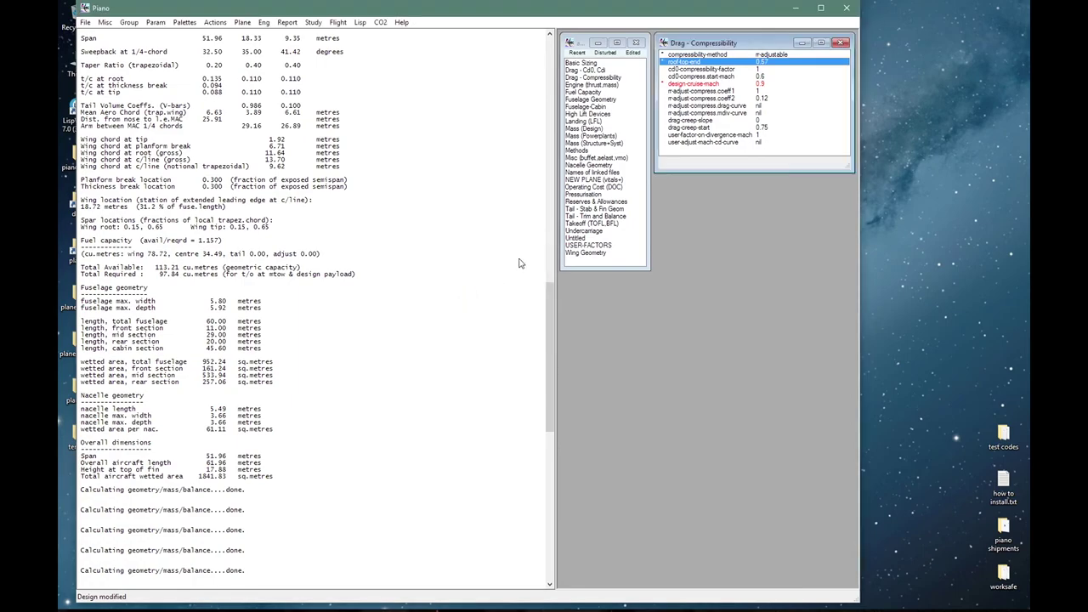
{"action": "double_click", "coordinate": [685, 69]}
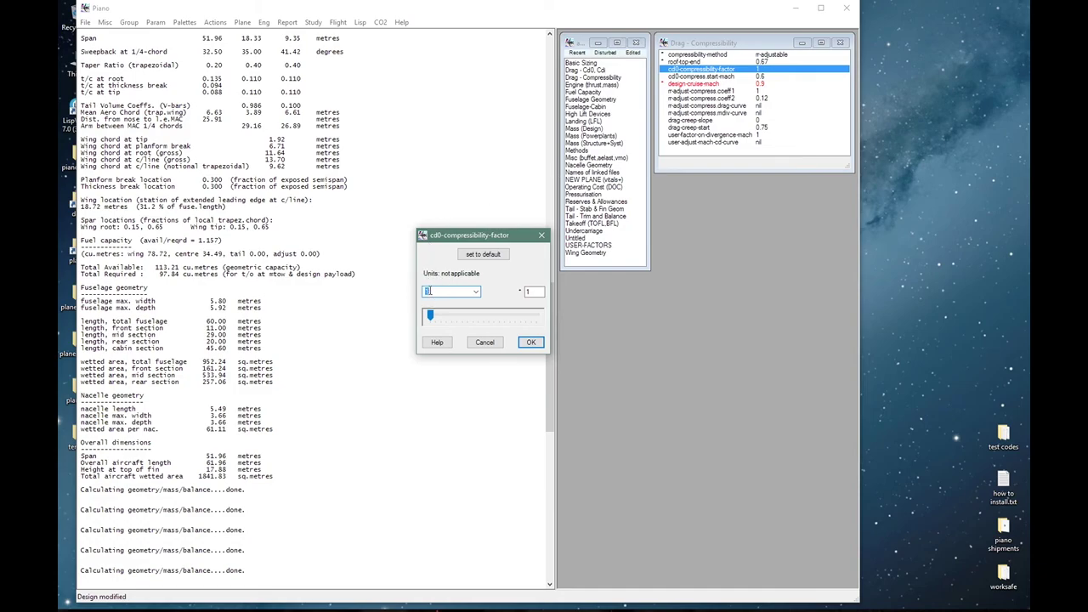
- Set cd0-compressibility-factor to 1.1 and cd0-compress-start-mach to 0.8
{"action": "type", "text": "1.1"}
{"action": "key", "text": "Return"}
{"action": "double_click", "coordinate": [729, 77]}
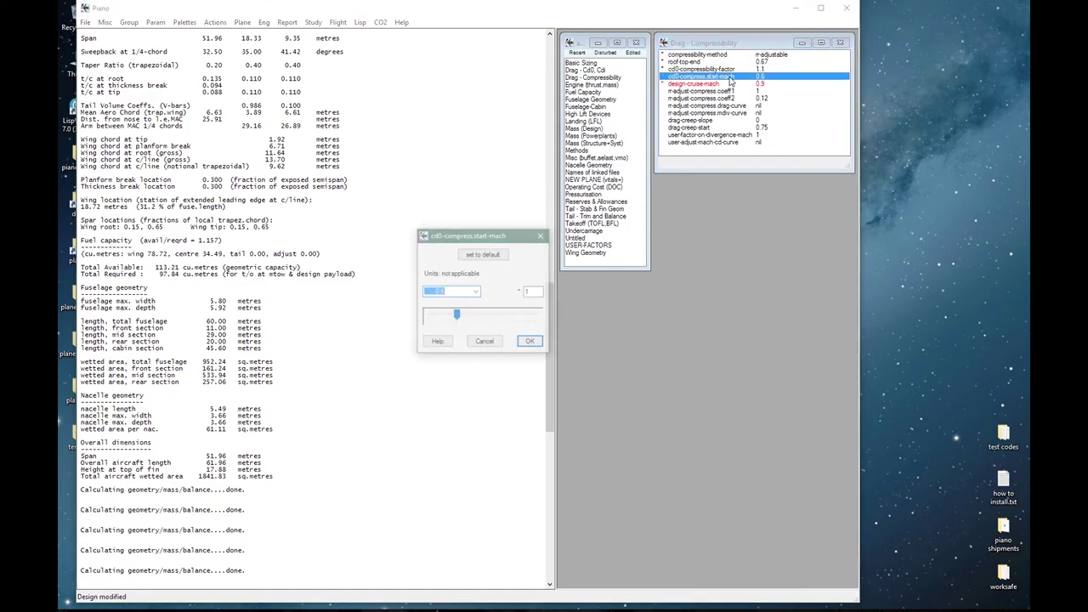
{"action": "type", "text": "0.8"}
{"action": "left_click", "coordinate": [729, 79]}
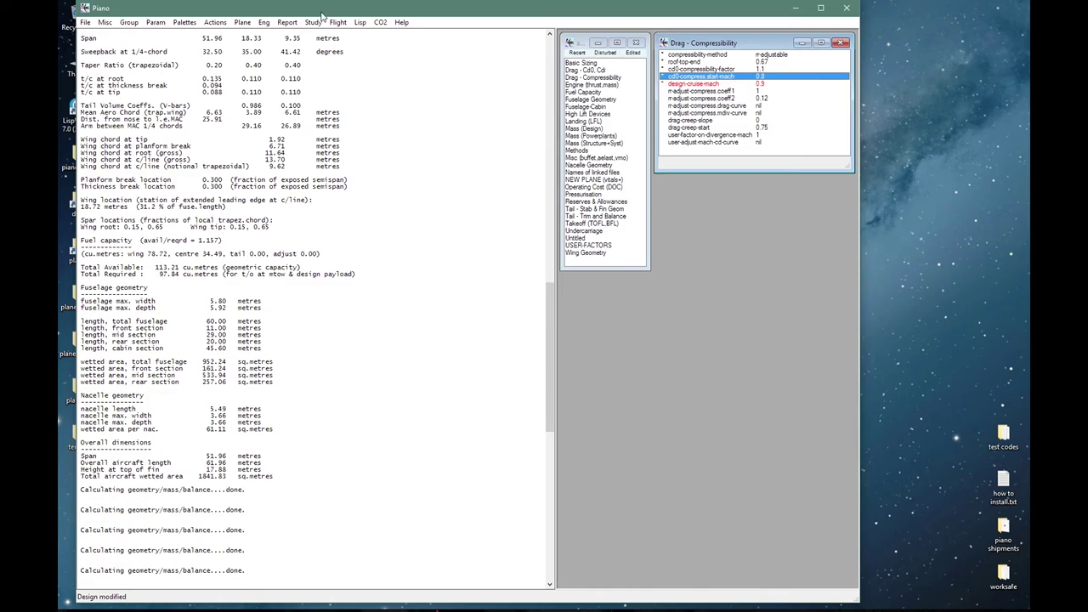
- Run a Drag Spot report at Mach 0.85 and 37000 ft altitude
{"action": "left_click", "coordinate": [288, 22]}
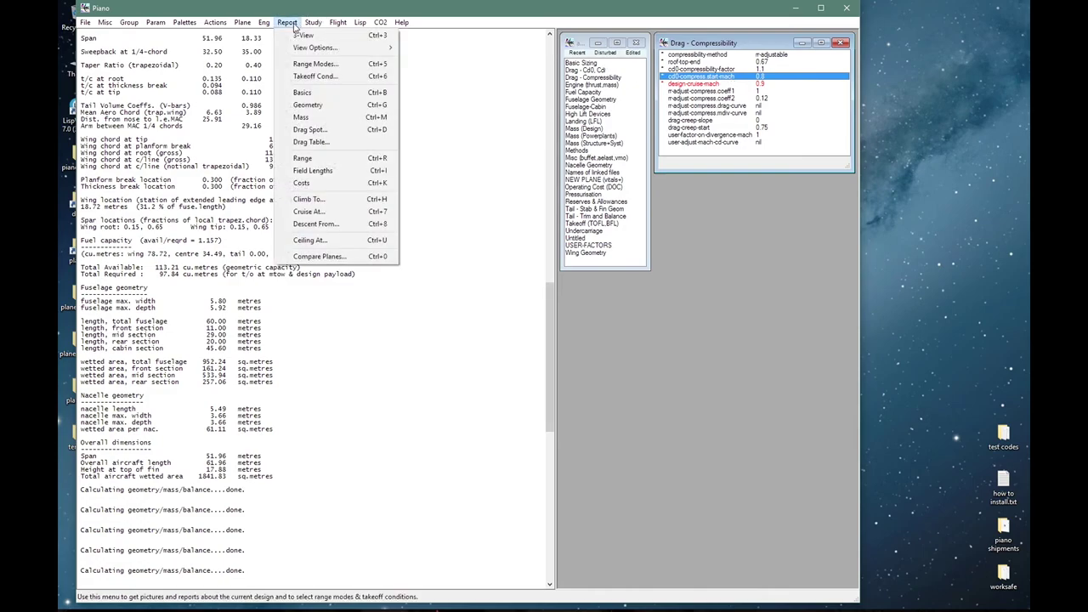
{"action": "left_click", "coordinate": [310, 129]}
{"action": "double_click", "coordinate": [521, 264]}
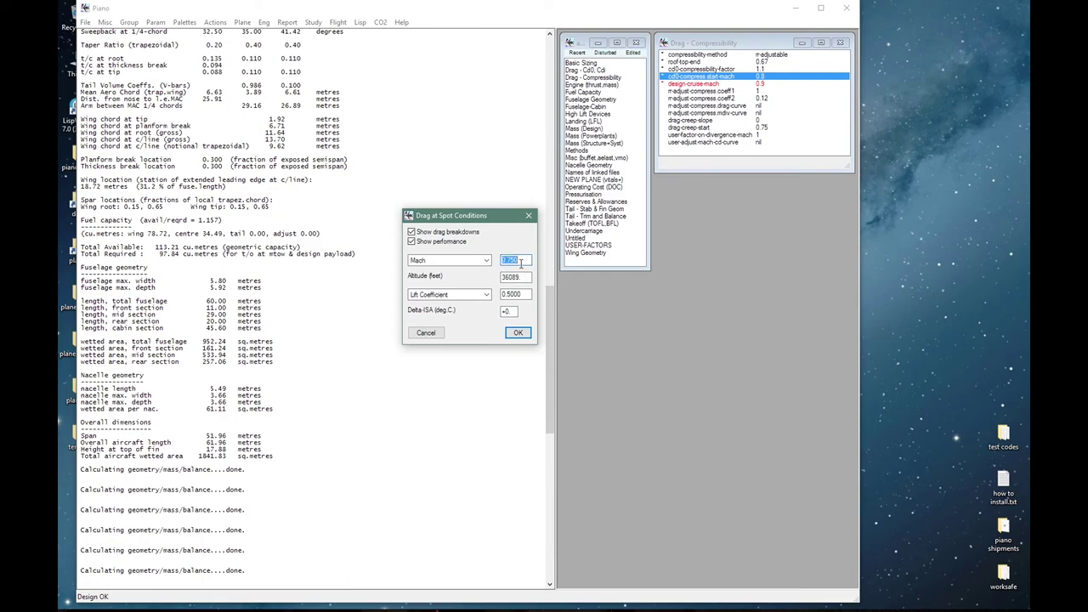
{"action": "type", "text": ".85"}
{"action": "key", "text": "Tab"}
{"action": "type", "text": "37000"}
{"action": "key", "text": "Return"}
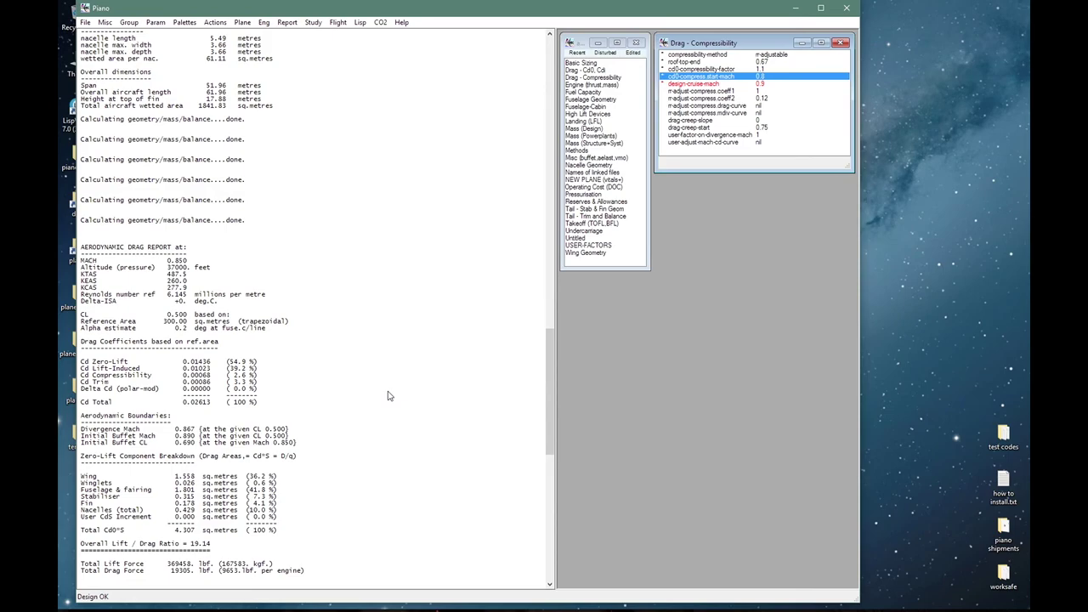
{"action": "double_click", "coordinate": [740, 70]}
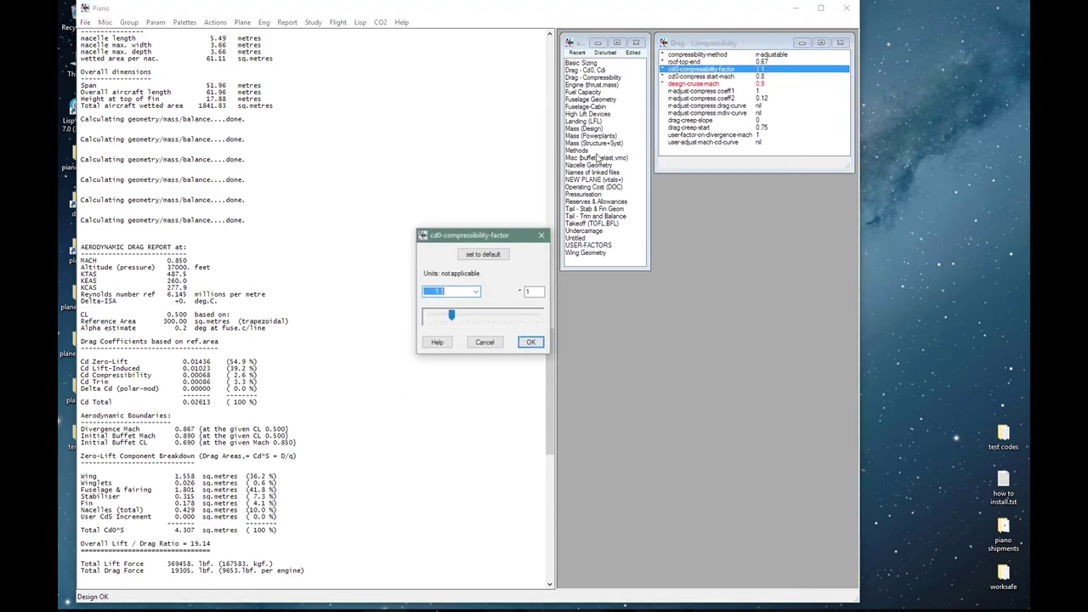
- Compare drag with cd0-compressibility-factor at default 1, then restore the factor to 1.1
{"action": "left_click", "coordinate": [483, 255]}
{"action": "left_click", "coordinate": [528, 343]}
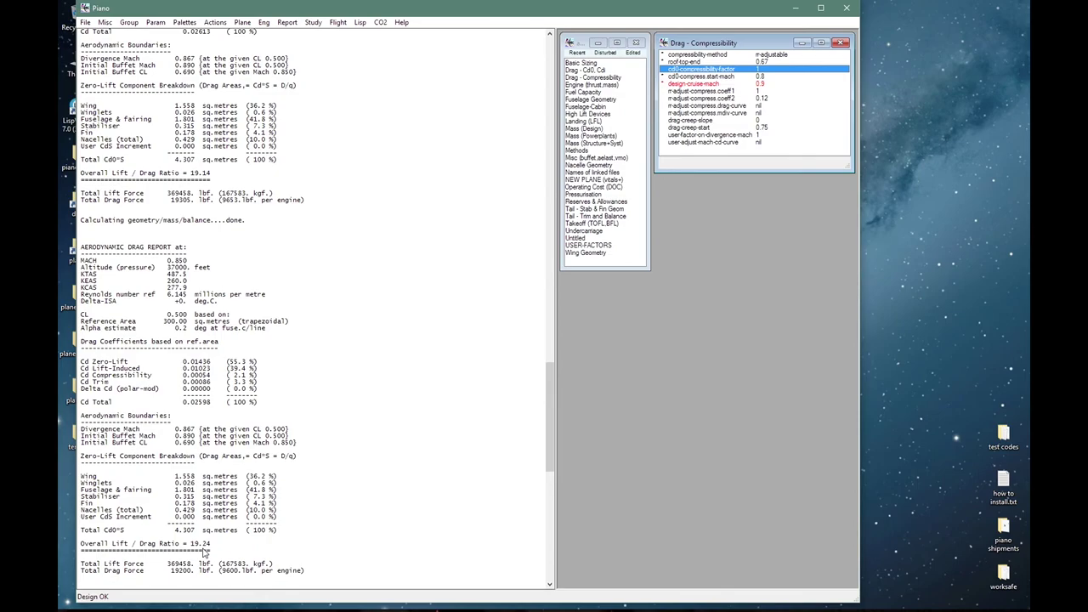
{"action": "key", "text": "Return"}
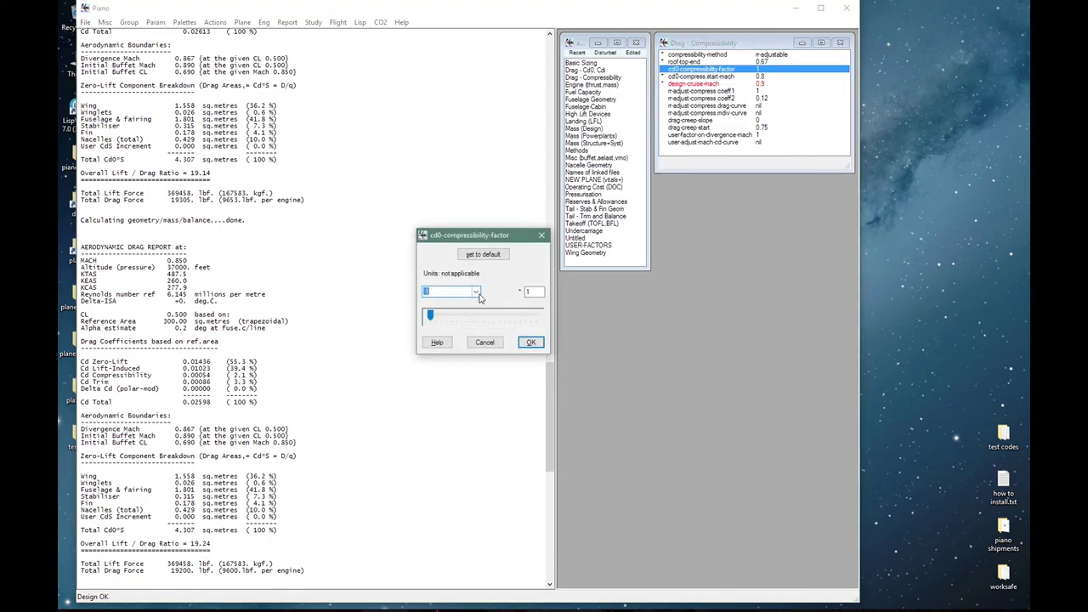
{"action": "left_click", "coordinate": [476, 292]}
{"action": "left_click", "coordinate": [466, 312]}
{"action": "left_click", "coordinate": [530, 341]}
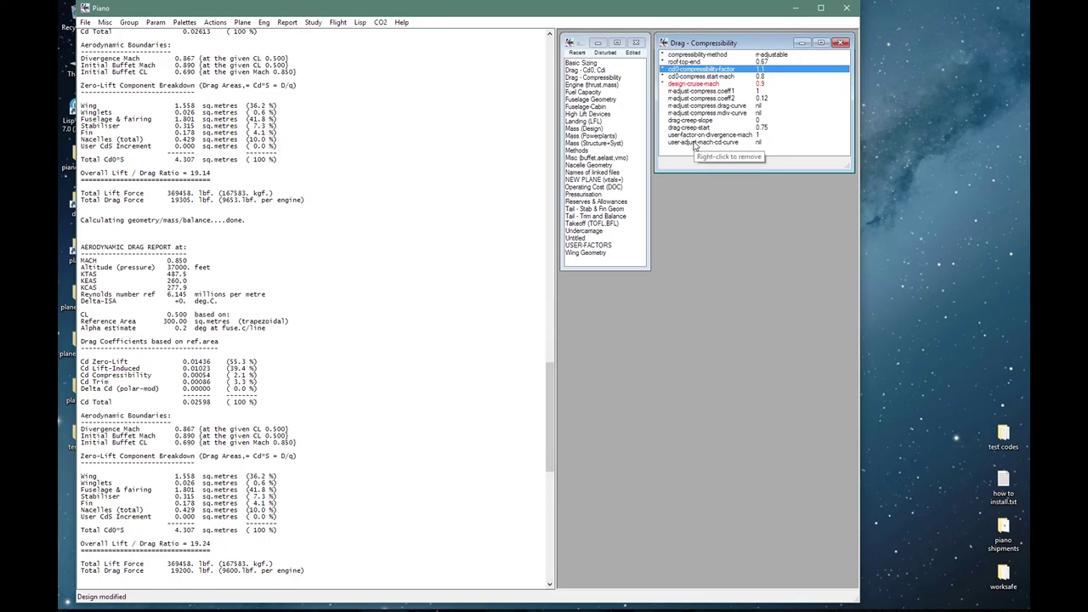
{"action": "double_click", "coordinate": [694, 143]}
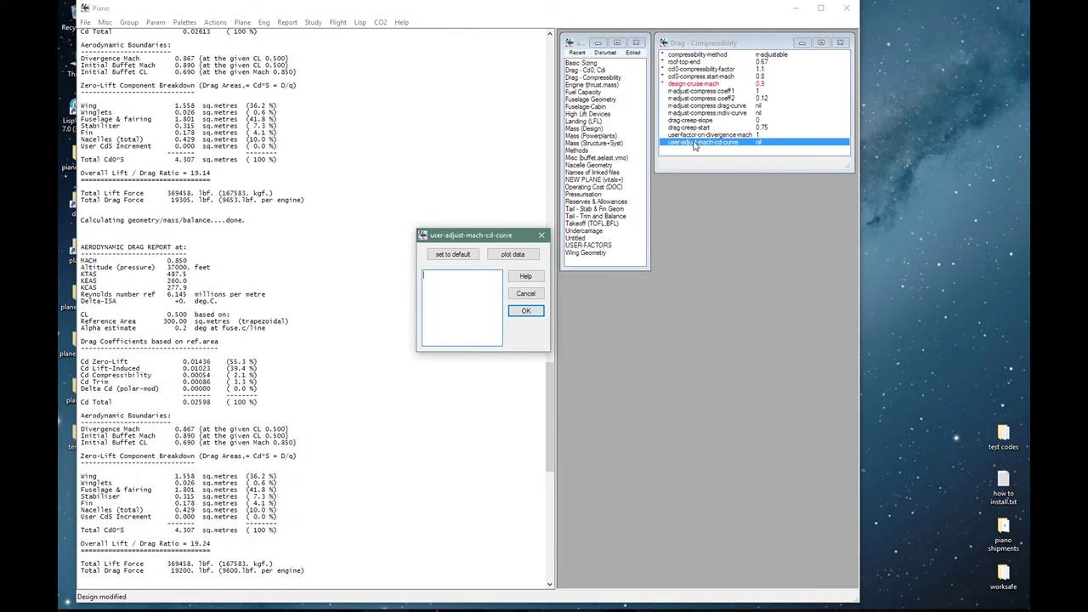
{"action": "left_click", "coordinate": [526, 293]}
- Open user-adjust-cl-cd-curve on the Drag - Cd0, Cdi sheet
{"action": "left_click", "coordinate": [602, 72]}
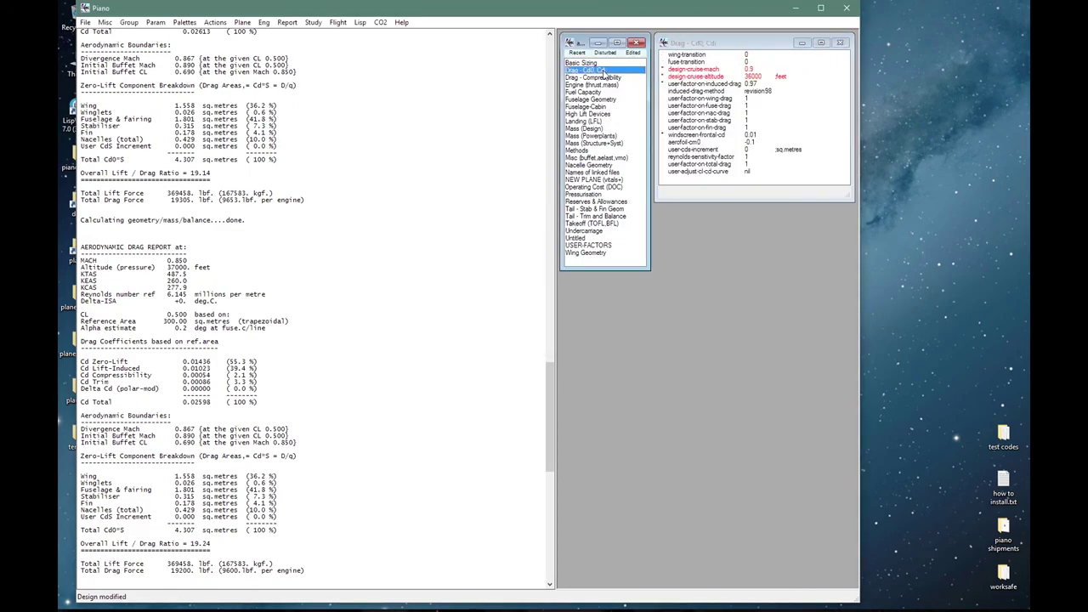
{"action": "left_click", "coordinate": [702, 173]}
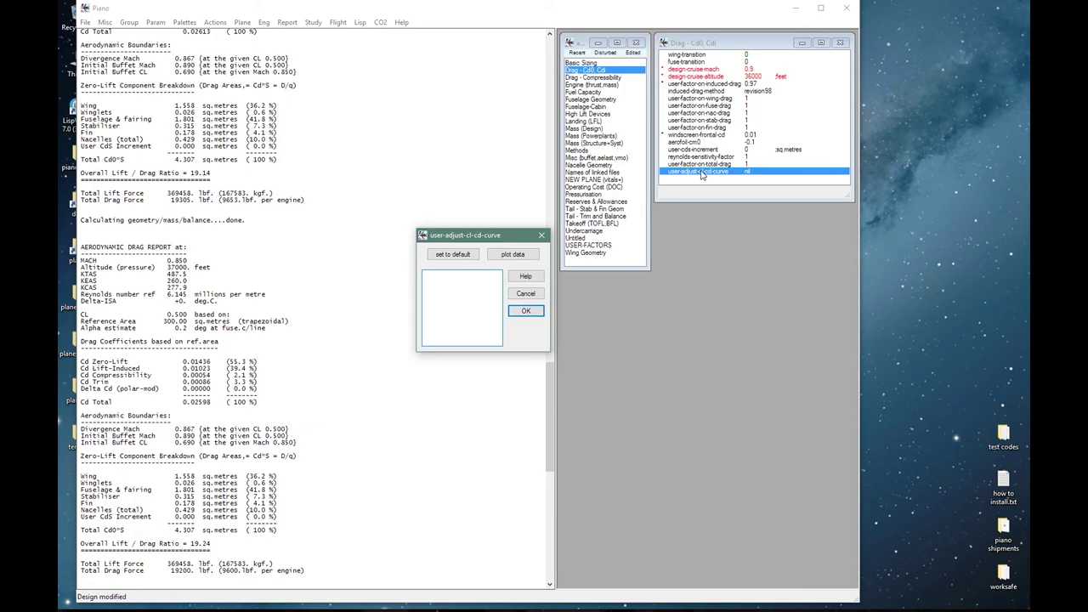
- Enter the five-point CL–Cd adjustment curve: zero at CL 0.5, 0.001 at 0.3 and 0.7
{"action": "key", "text": "Return"}
{"action": "type", "text": "5"}
{"action": "type", "text": " 0"}
{"action": "type", "text": "6 "}
{"action": "type", "text": ".7"}
{"action": "left_click", "coordinate": [459, 296]}
{"action": "type", "text": ".0002"}
{"action": "left_click", "coordinate": [451, 320]}
{"action": "type", "text": ".0010"}
{"action": "left_click", "coordinate": [448, 296]}
{"action": "type", "text": ".0002"}
{"action": "type", "text": ".0010"}
- Plot the CL–Cd adjustment curve to check it, then apply it
{"action": "left_click", "coordinate": [531, 255]}
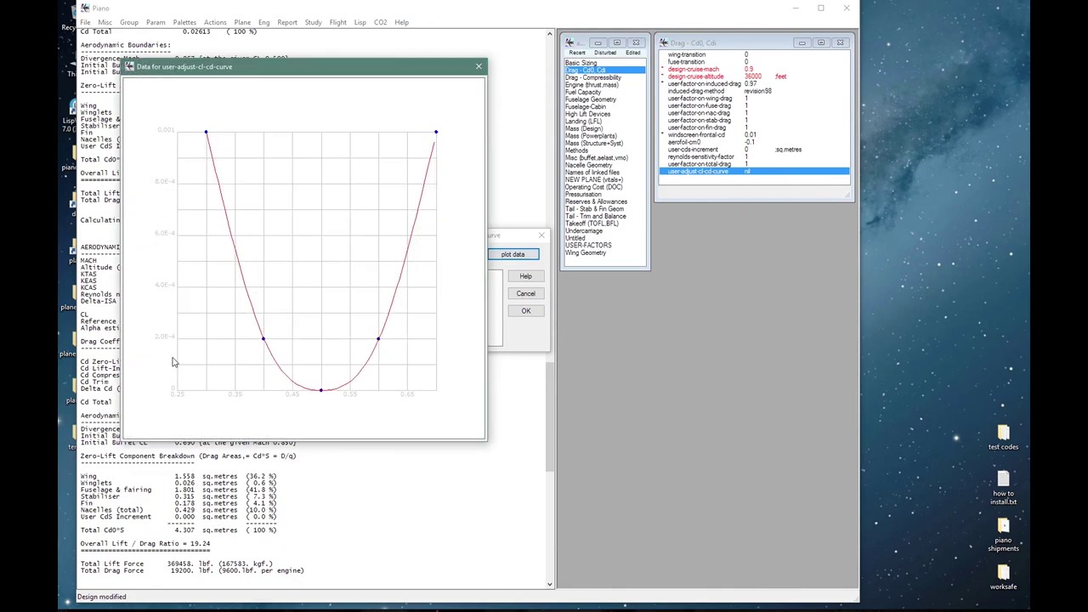
{"action": "left_click", "coordinate": [329, 298]}
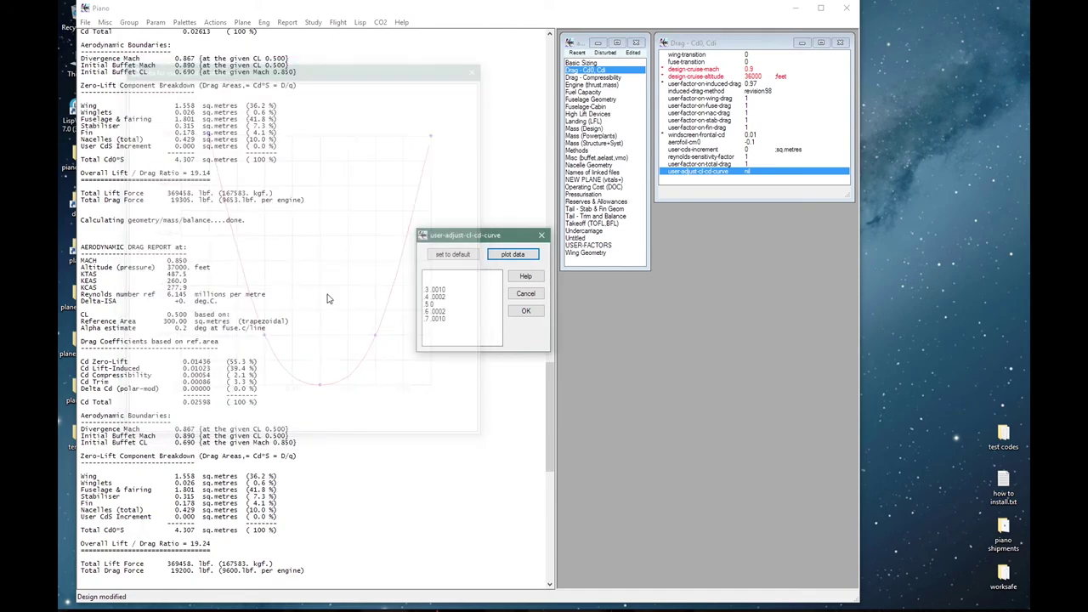
{"action": "left_click", "coordinate": [523, 312]}
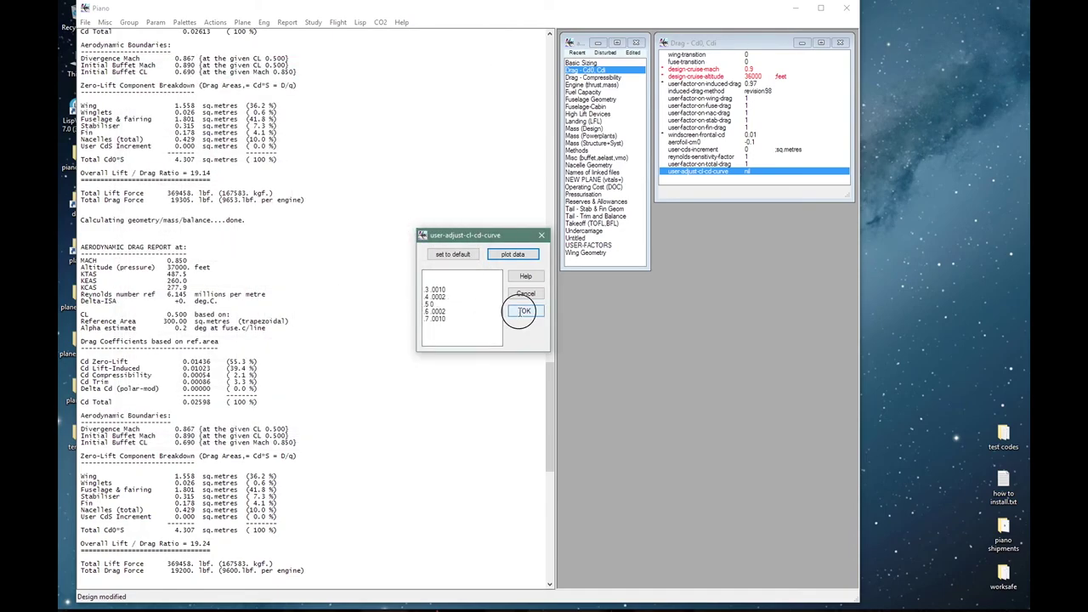
{"action": "left_click", "coordinate": [579, 54]}
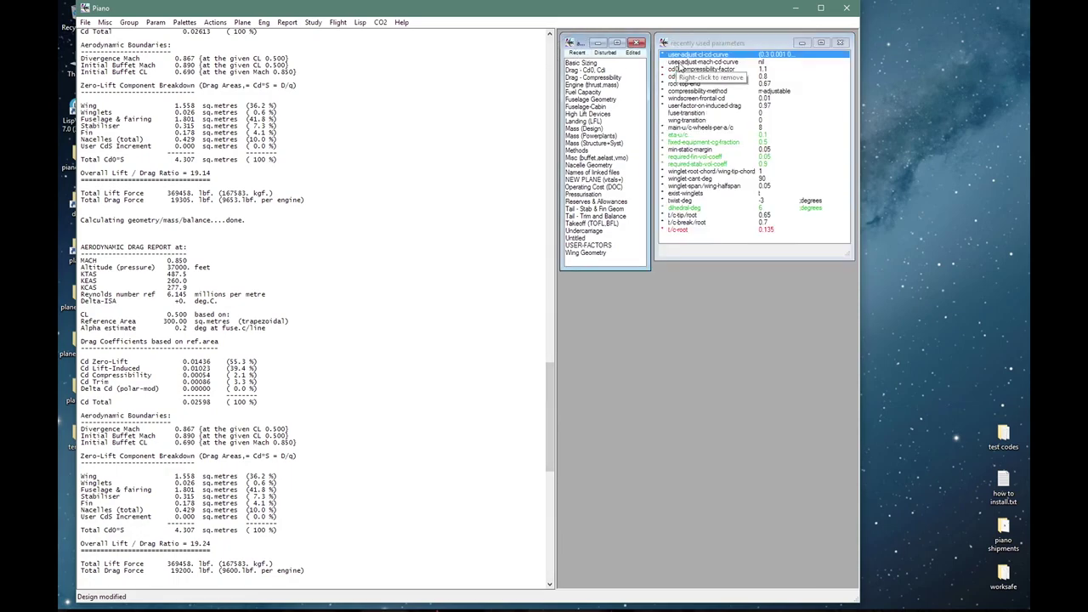
- Enter Mach–Cd points 0 at .86, .0002 at .87 and .0015 at .88, then plot them
{"action": "double_click", "coordinate": [679, 63]}
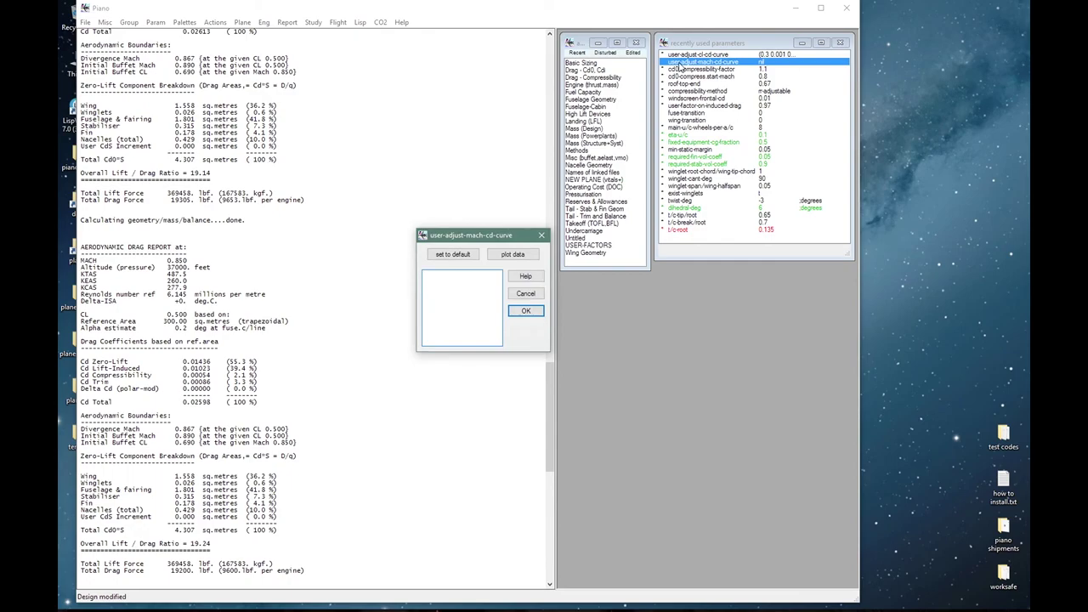
{"action": "type", "text": "8"}
{"action": "type", "text": "6 0 "}
{"action": "type", "text": ".87"}
{"action": "type", "text": " .0002 "}
{"action": "type", "text": ".8"}
{"action": "type", "text": "8 .0015"}
{"action": "left_click", "coordinate": [522, 254]}
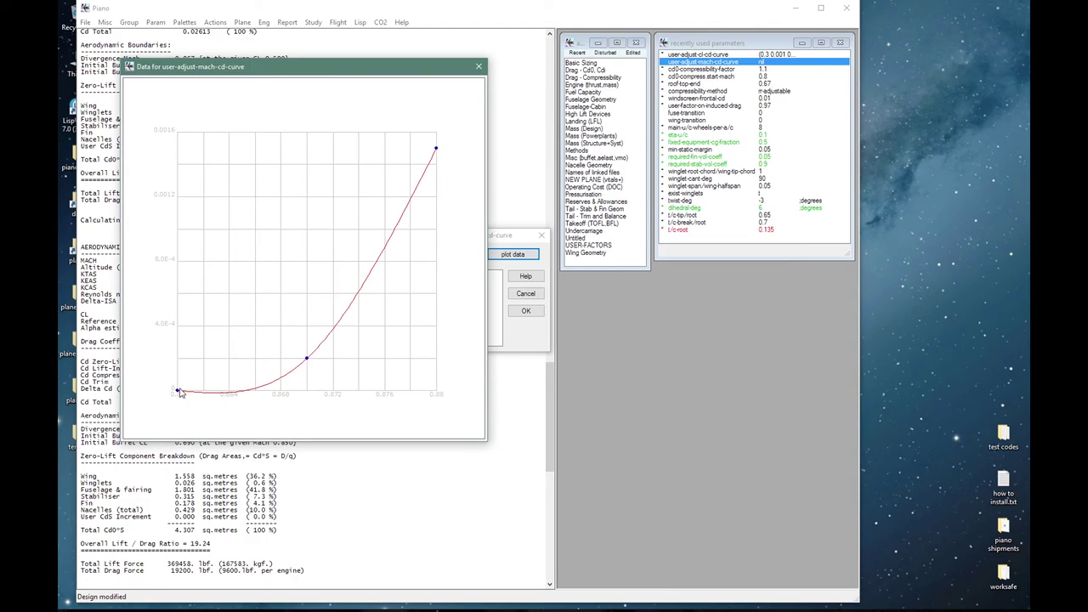
- Add the point '.861 0' after .86, re-plot to verify, and apply the Mach–Cd curve
{"action": "left_click", "coordinate": [215, 399]}
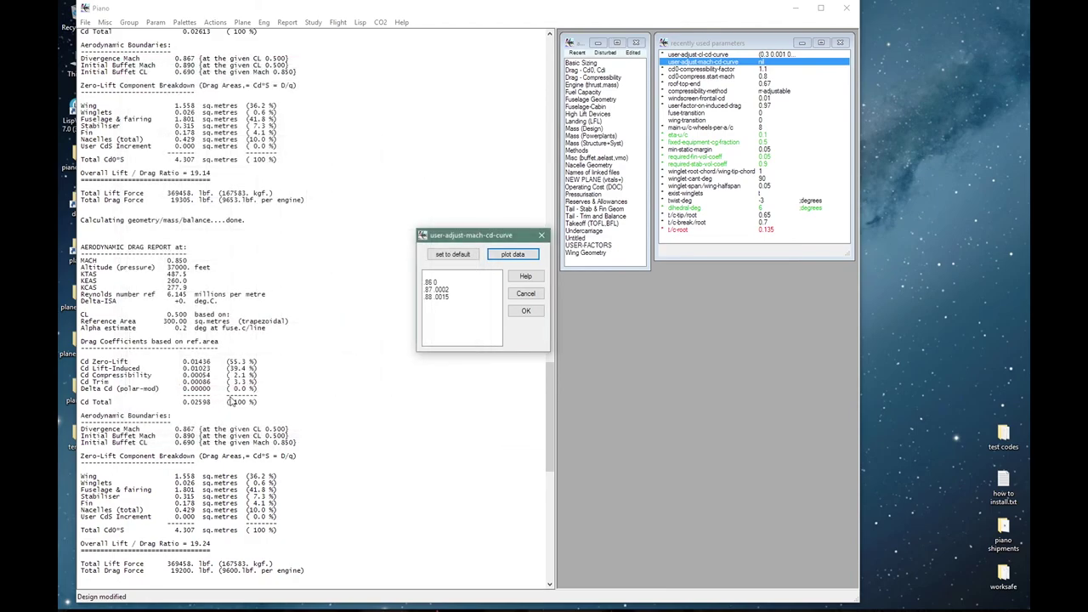
{"action": "left_click", "coordinate": [453, 285]}
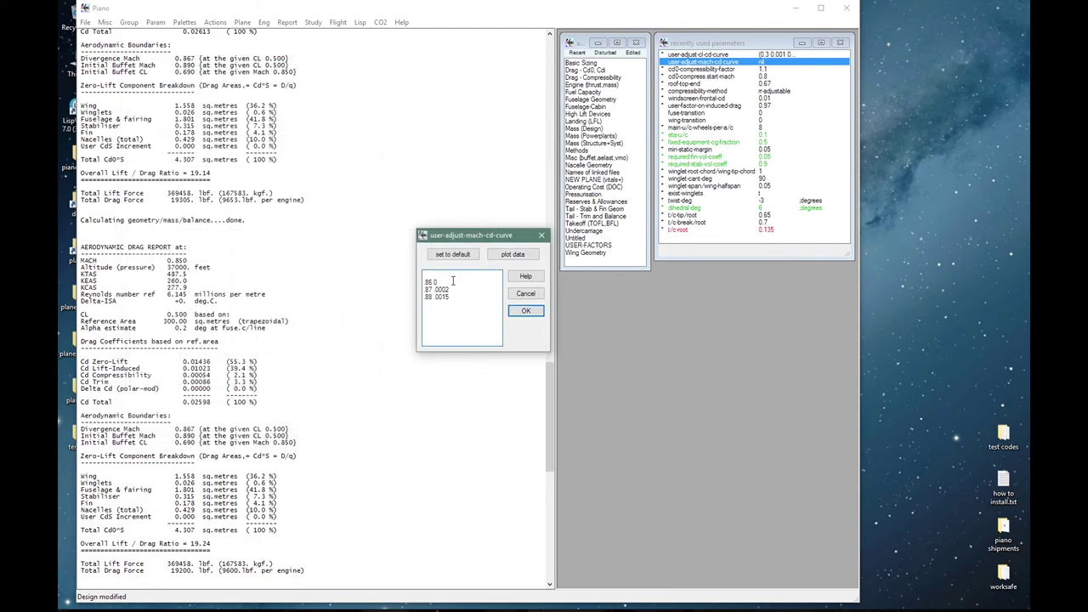
{"action": "key", "text": "Return"}
{"action": "type", "text": ".861 0"}
{"action": "left_click", "coordinate": [493, 255]}
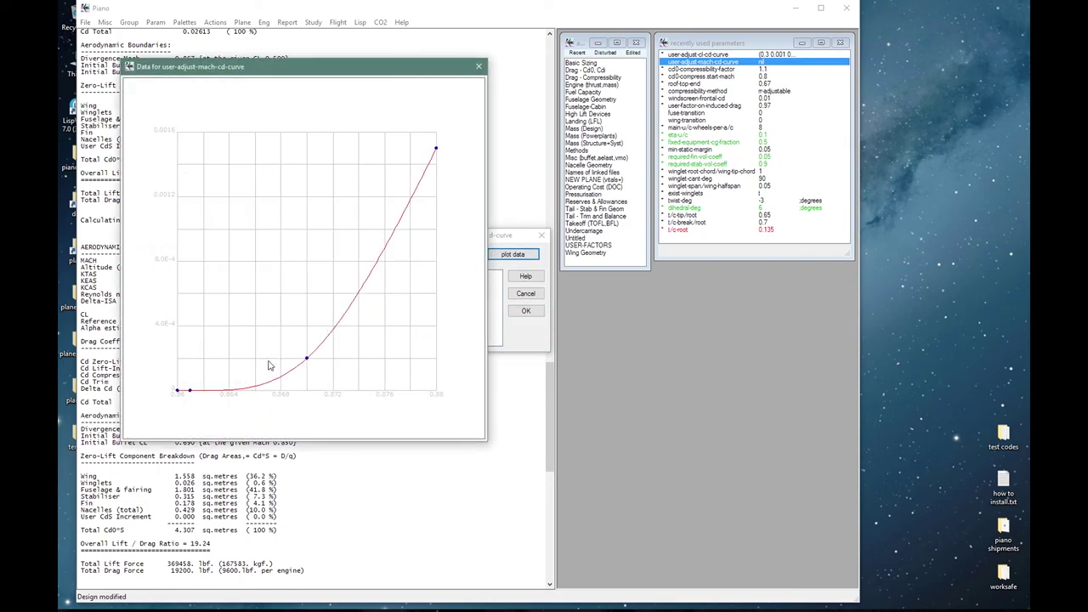
{"action": "left_click", "coordinate": [385, 303]}
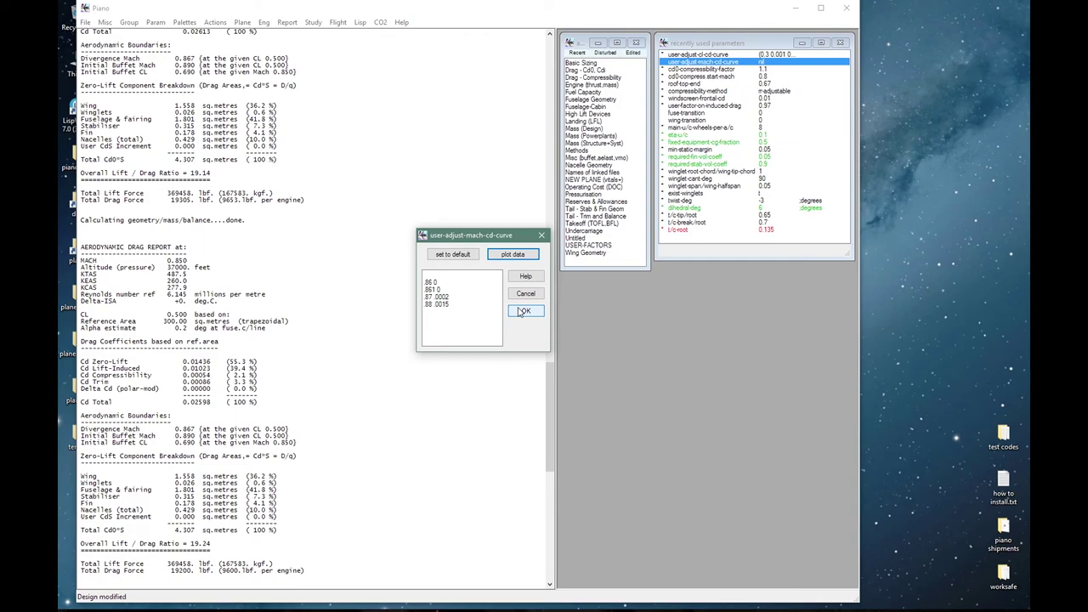
{"action": "left_click", "coordinate": [523, 311]}
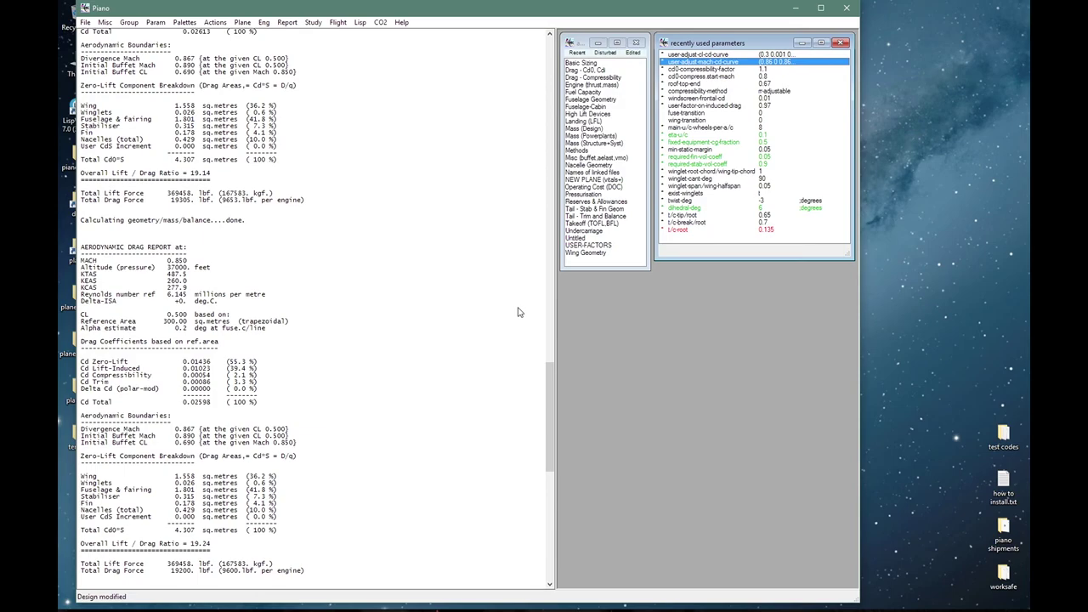
{"action": "left_click", "coordinate": [104, 23]}
{"action": "mouse_move", "coordinate": [129, 202]}
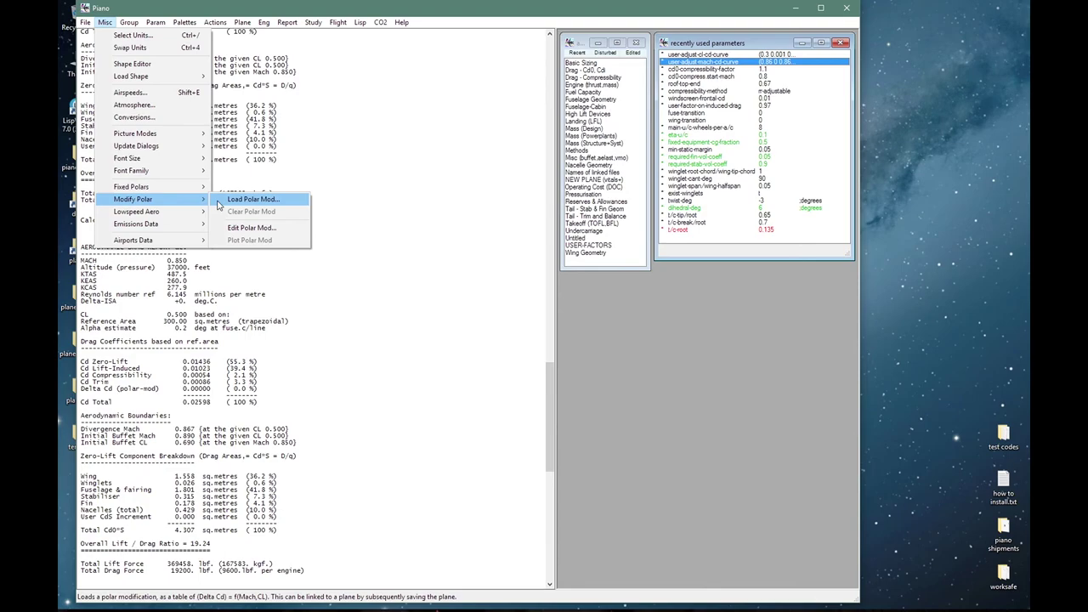
{"action": "mouse_move", "coordinate": [164, 187]}
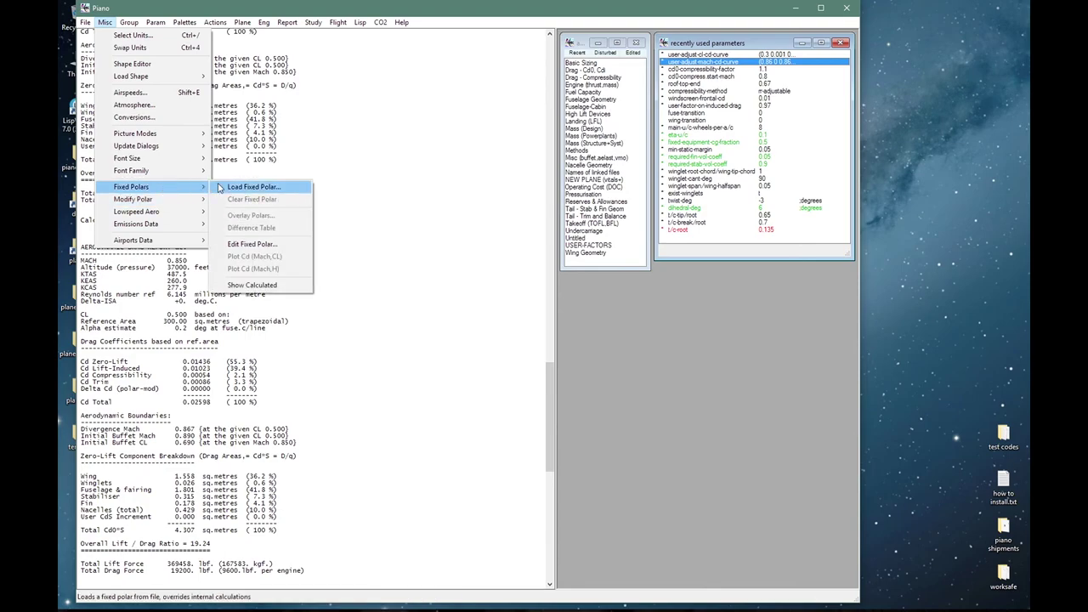
{"action": "left_click", "coordinate": [400, 176]}
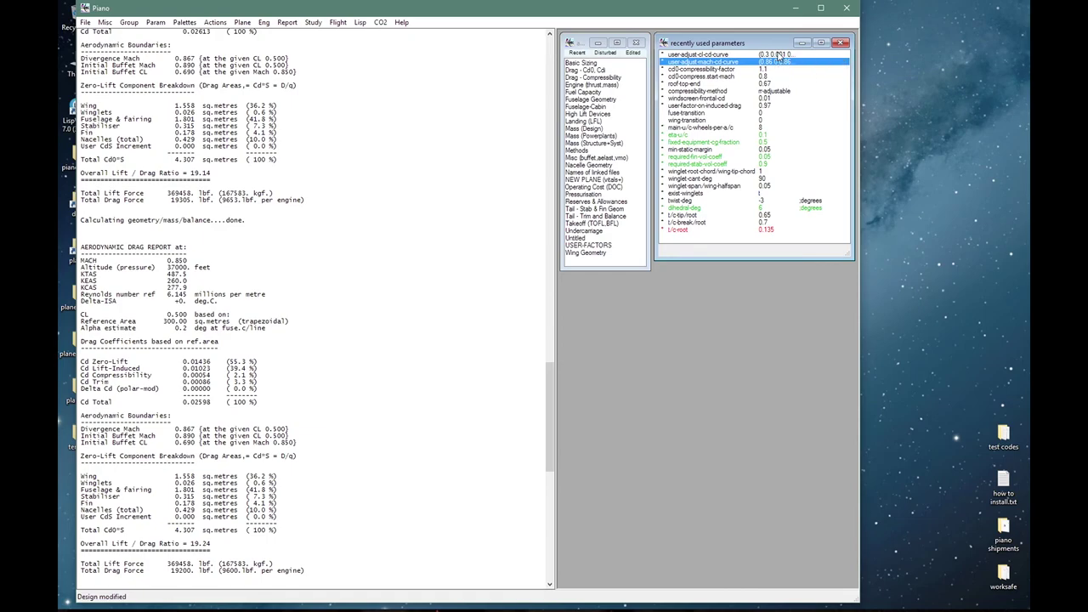
- On the Engine (thrust,mass) sheet, replace the linked engine with Hi-BPR 00sAdv
{"action": "left_click", "coordinate": [614, 78]}
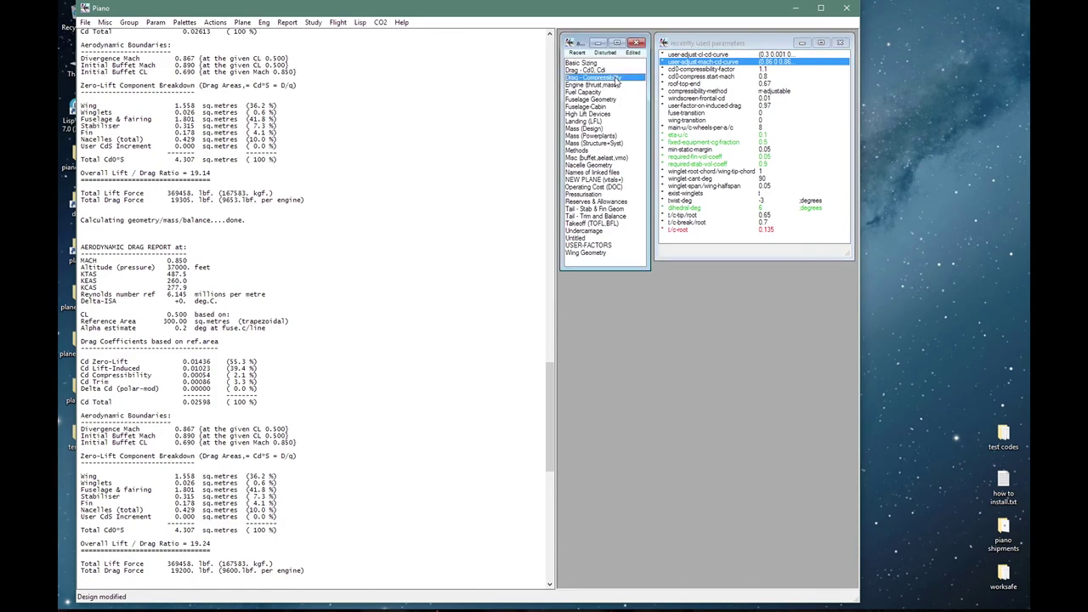
{"action": "left_click", "coordinate": [610, 85]}
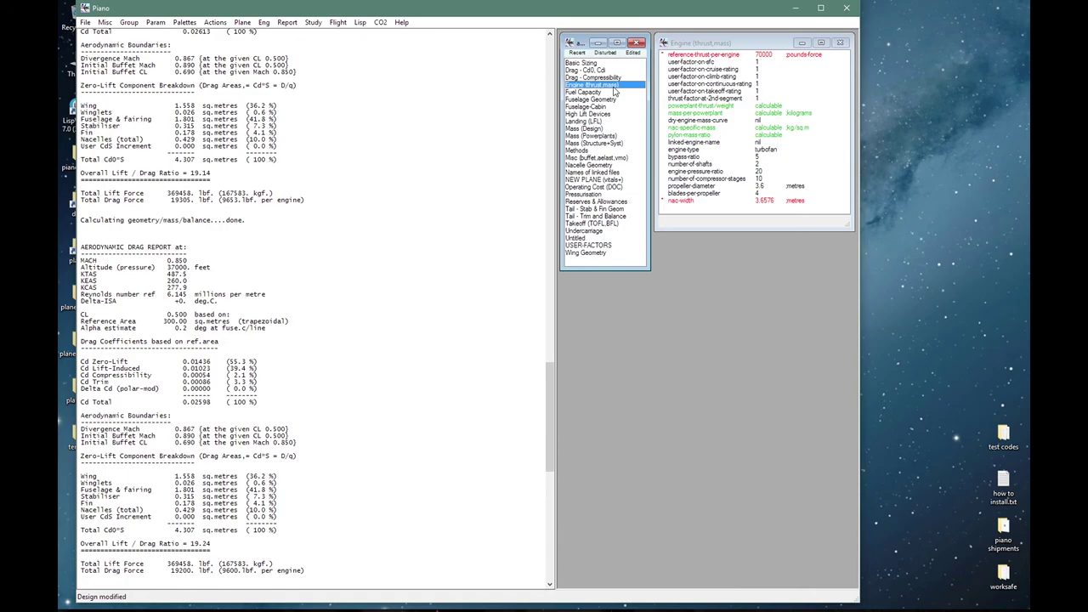
{"action": "double_click", "coordinate": [697, 142]}
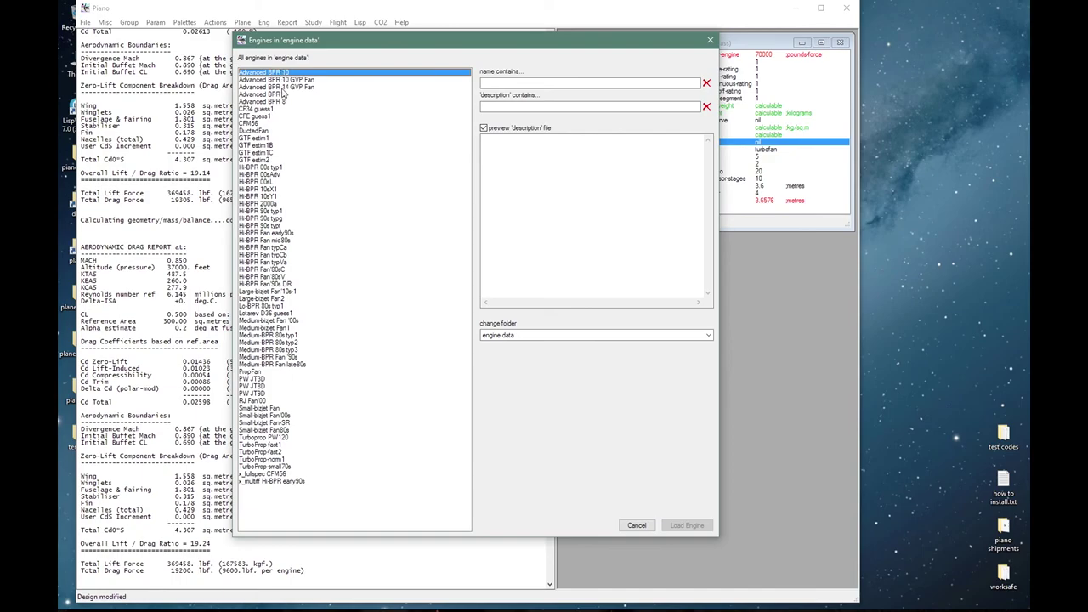
{"action": "left_click", "coordinate": [283, 189]}
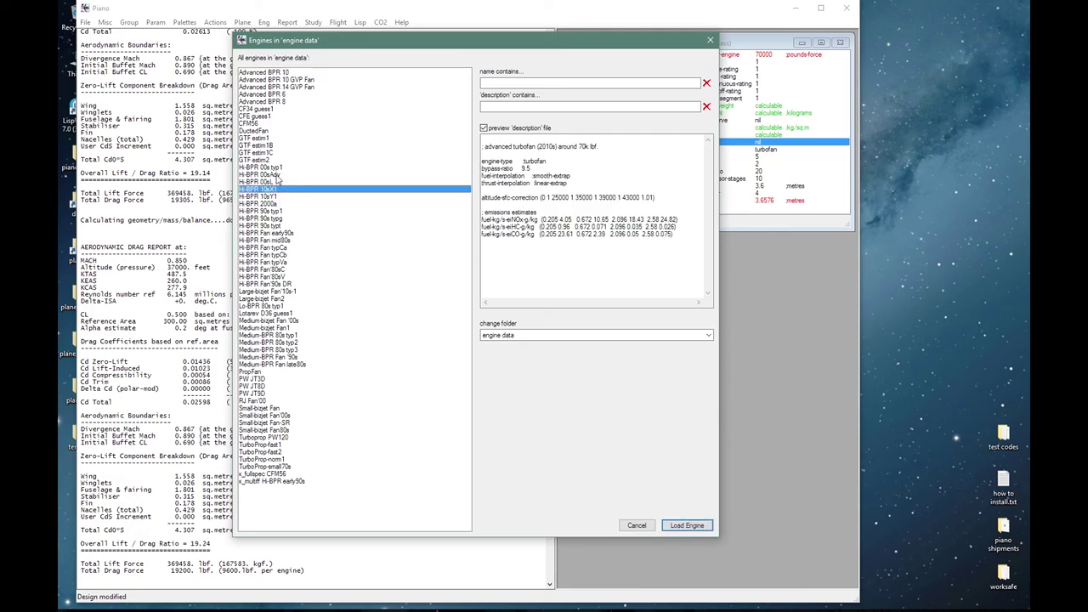
{"action": "left_click", "coordinate": [277, 175]}
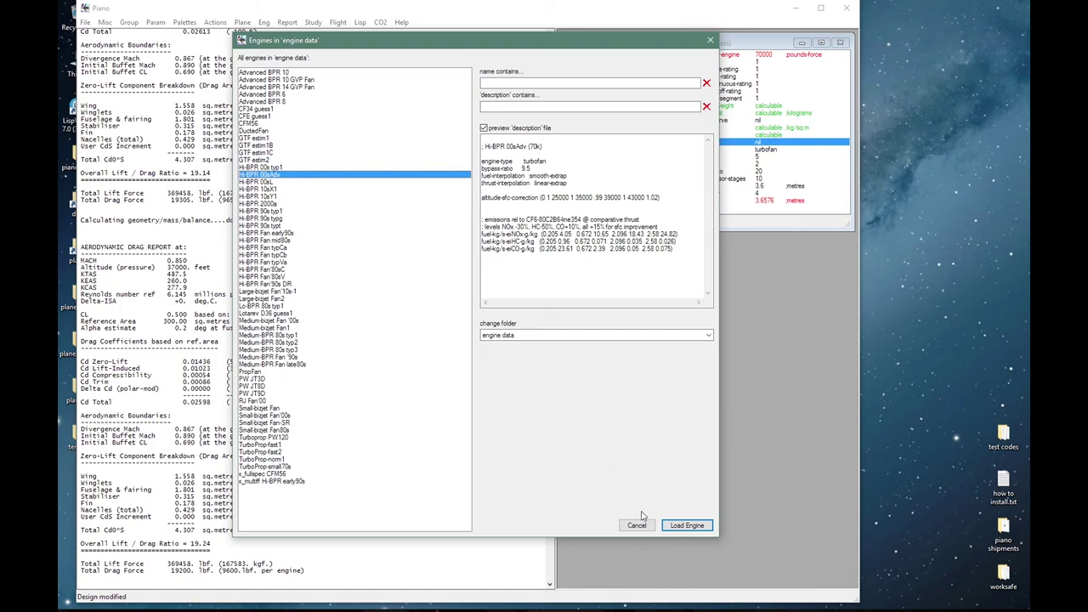
{"action": "left_click", "coordinate": [673, 525]}
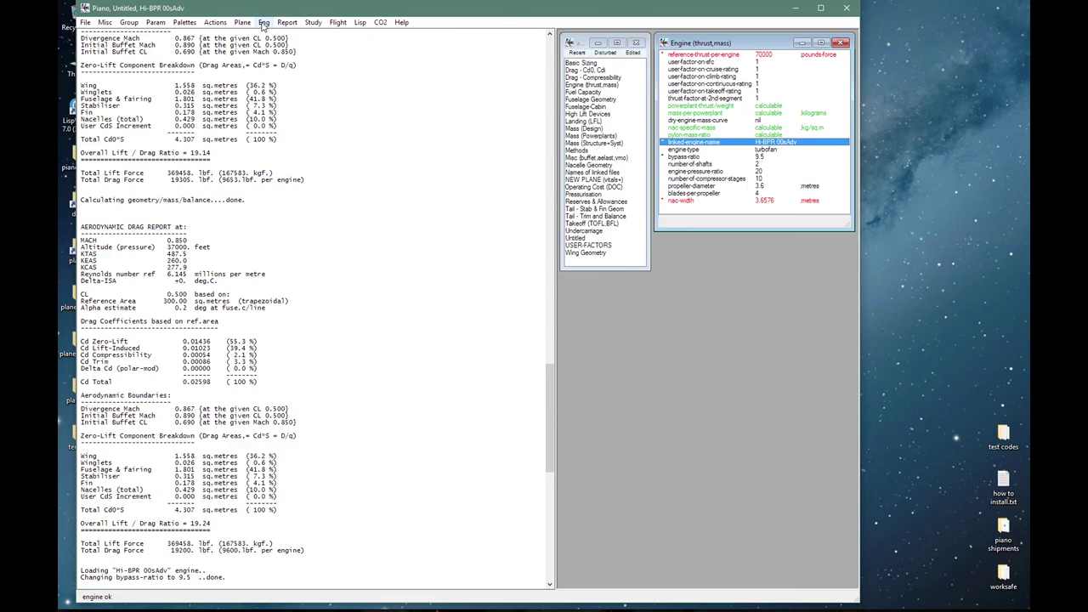
- Auto-scale nacelle width with engine thrust, then show the NEW PLANE (vitals+) sheet
{"action": "left_click", "coordinate": [243, 22]}
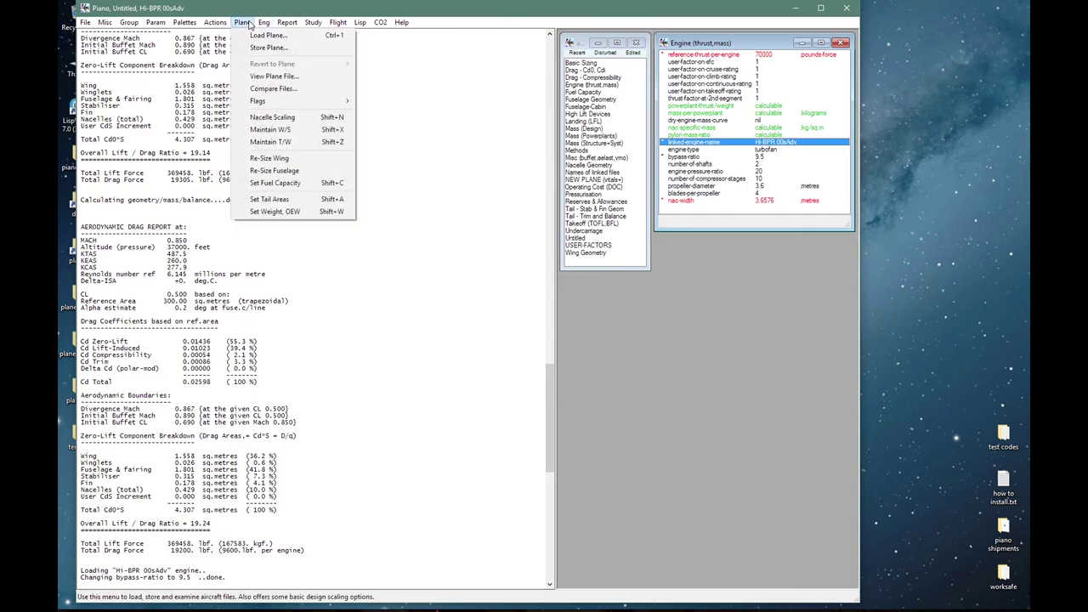
{"action": "left_click", "coordinate": [254, 122]}
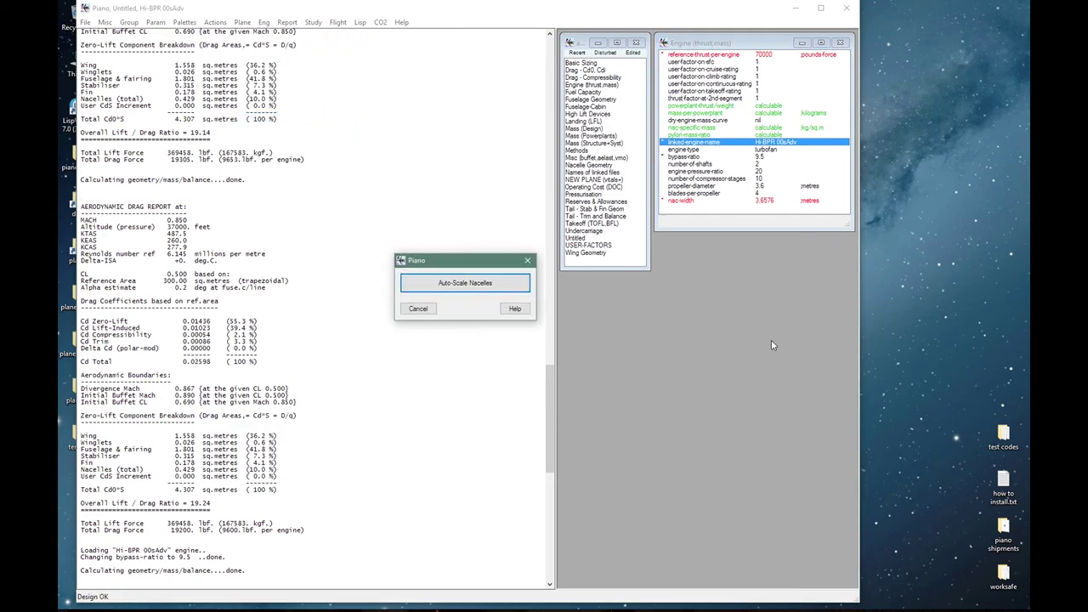
{"action": "left_click", "coordinate": [500, 286]}
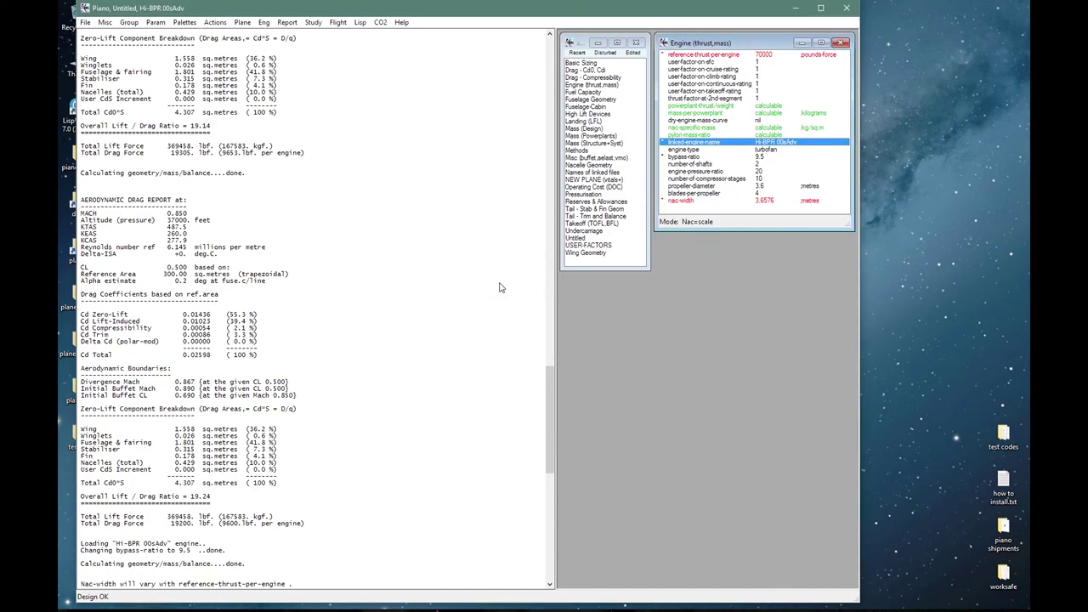
{"action": "left_click", "coordinate": [593, 180]}
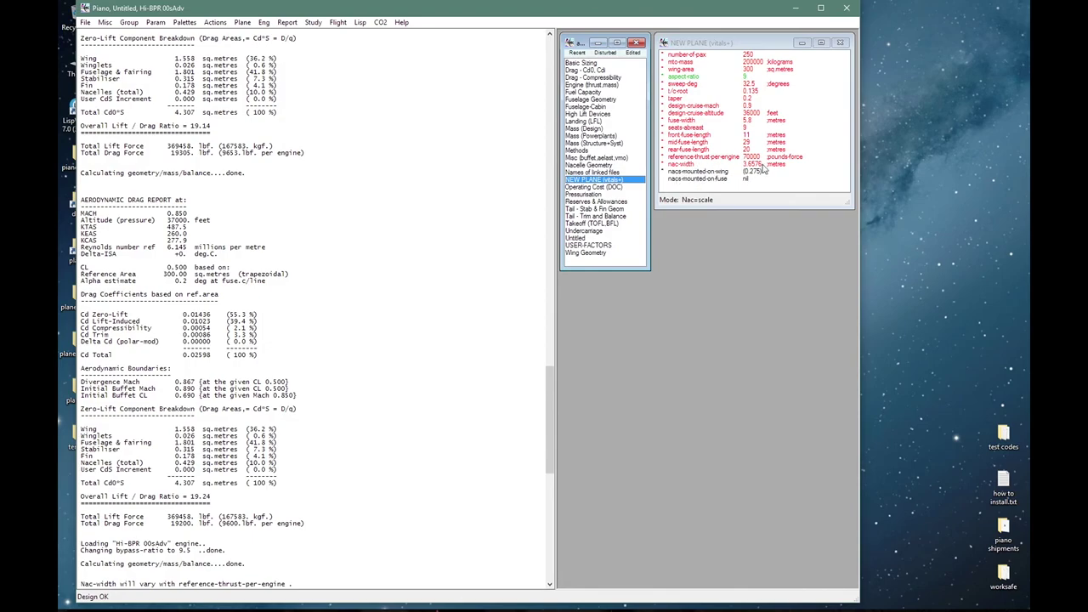
- Set fuel-density to 6.7 lb/US gal (802.836 kg/cu.metre), then show Fuselage Geometry
{"action": "left_click", "coordinate": [593, 94]}
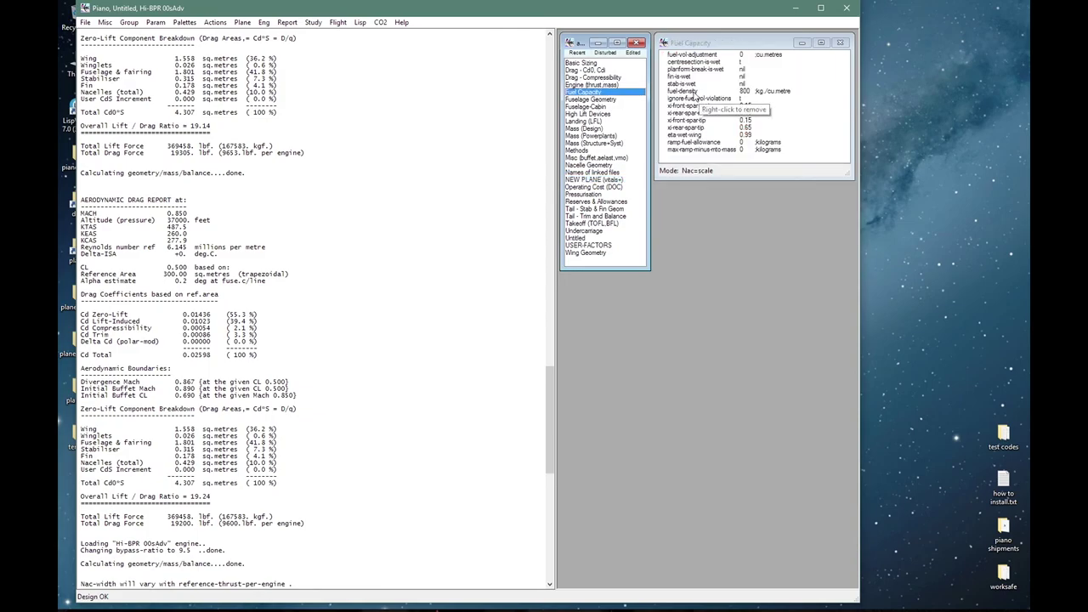
{"action": "double_click", "coordinate": [694, 91]}
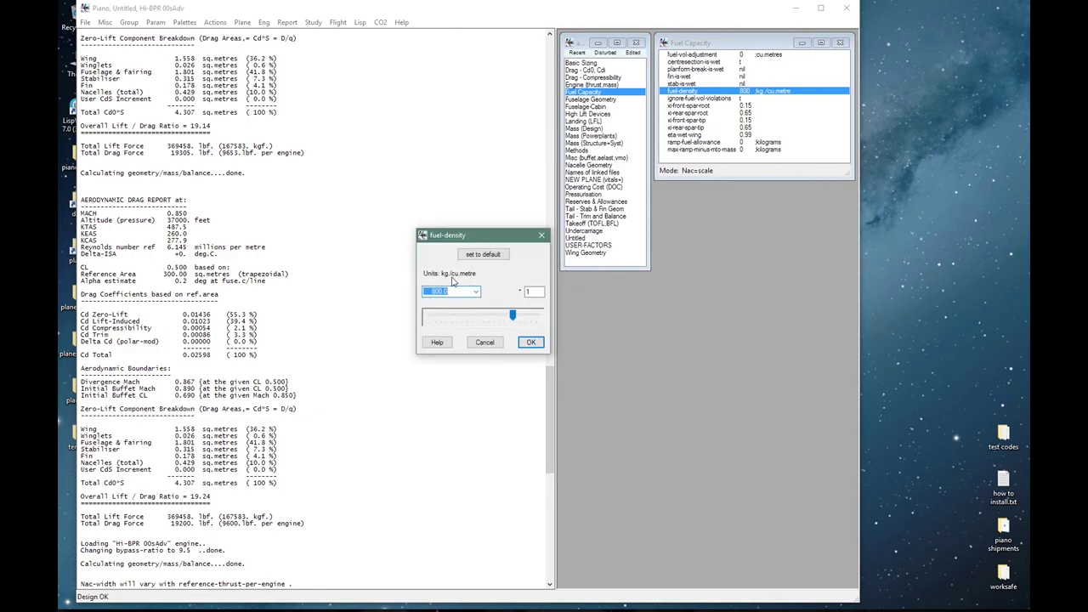
{"action": "left_click", "coordinate": [452, 274]}
{"action": "type", "text": "6.7"}
{"action": "key", "text": "Return"}
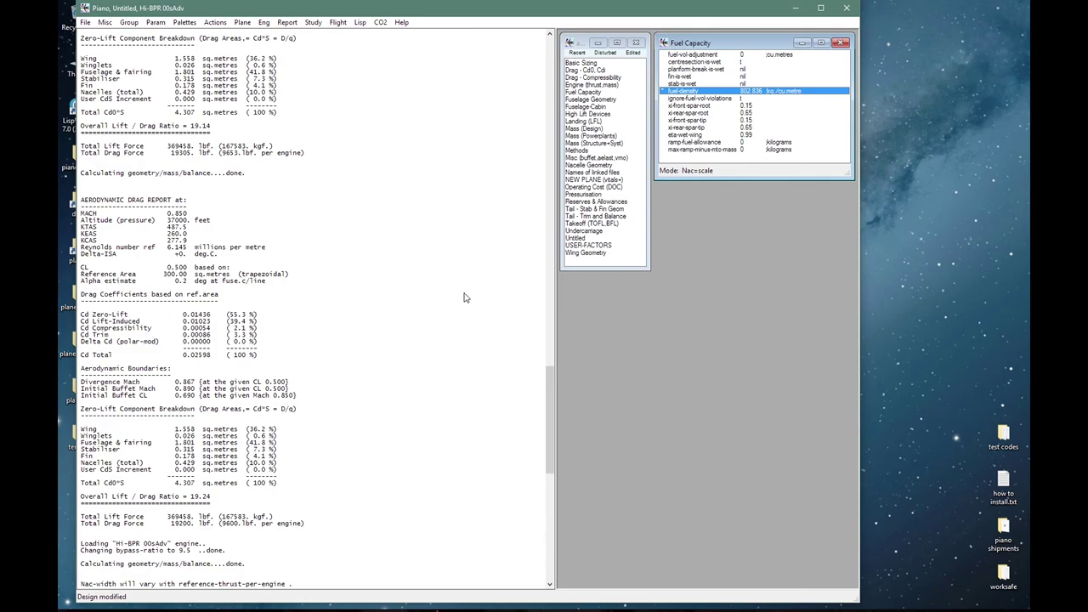
{"action": "left_click", "coordinate": [618, 100]}
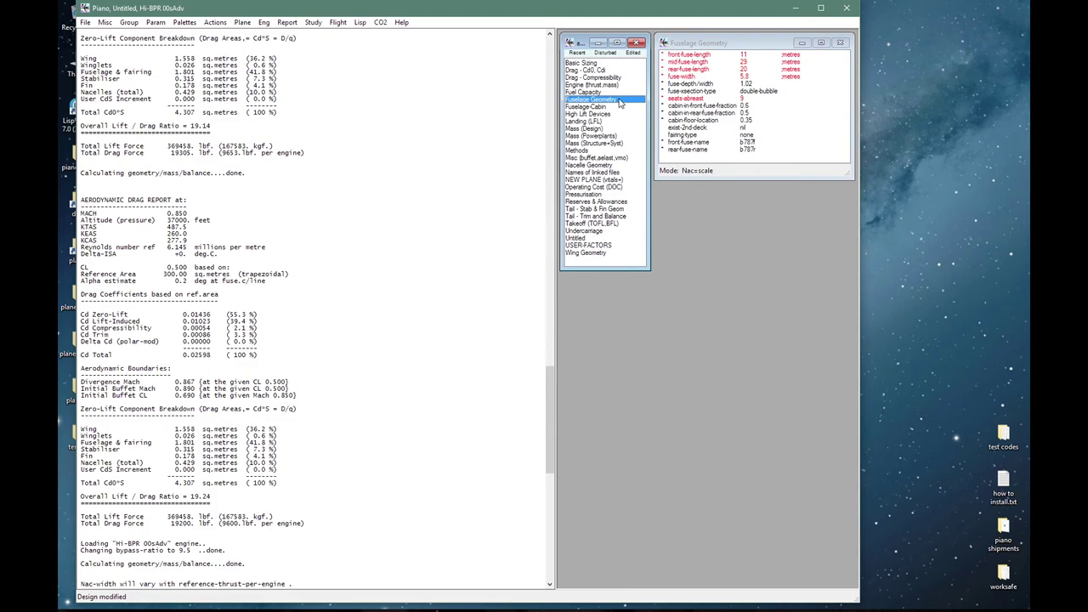
- In High Lift Devices, set aerofoil-clmax to 1.3
{"action": "key", "text": "Down"}
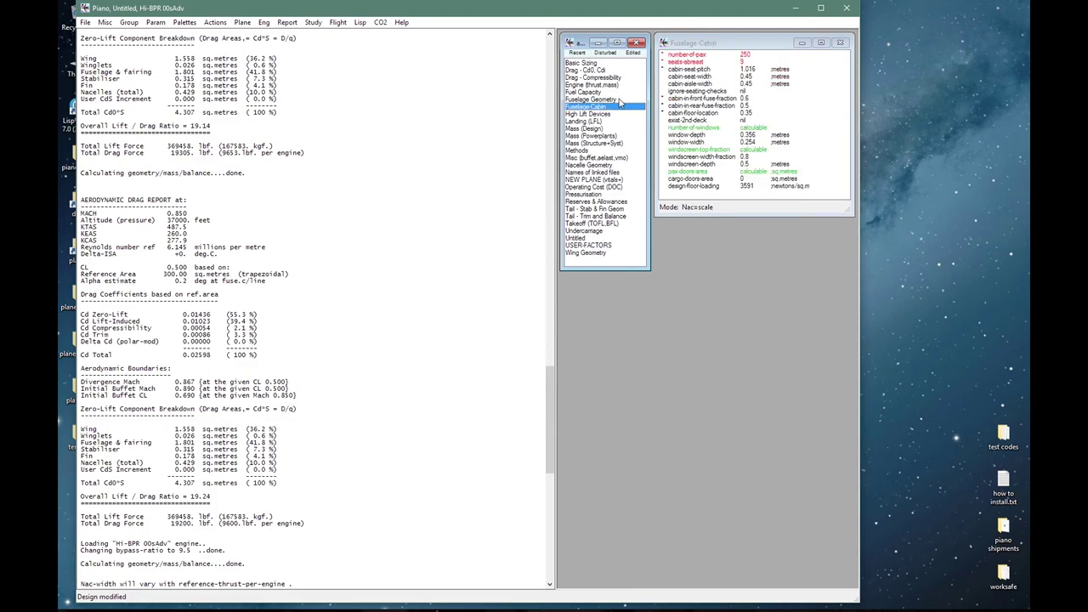
{"action": "key", "text": "Down"}
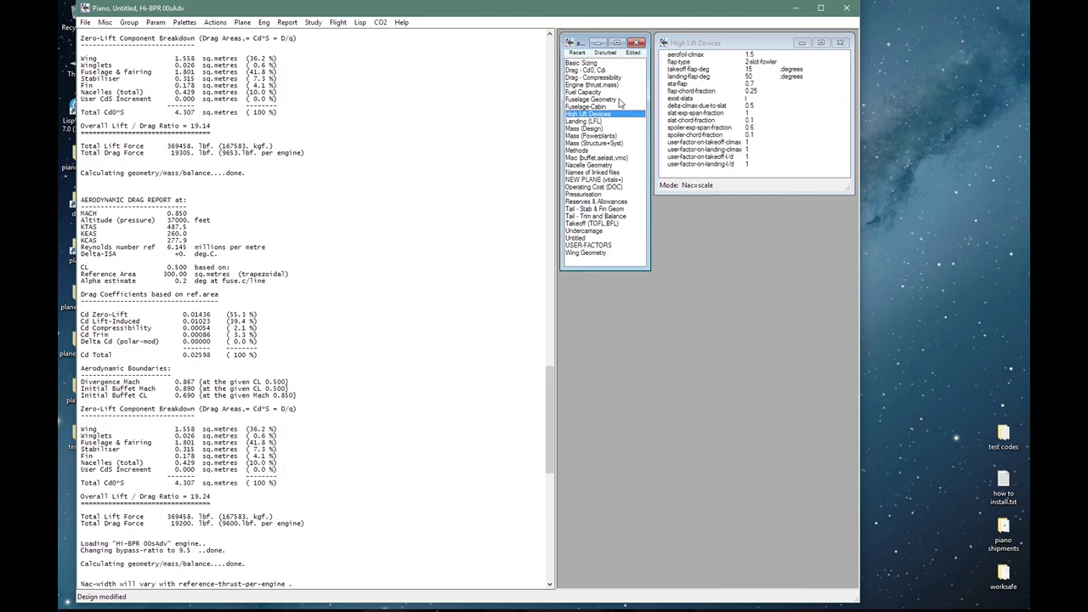
{"action": "double_click", "coordinate": [689, 55]}
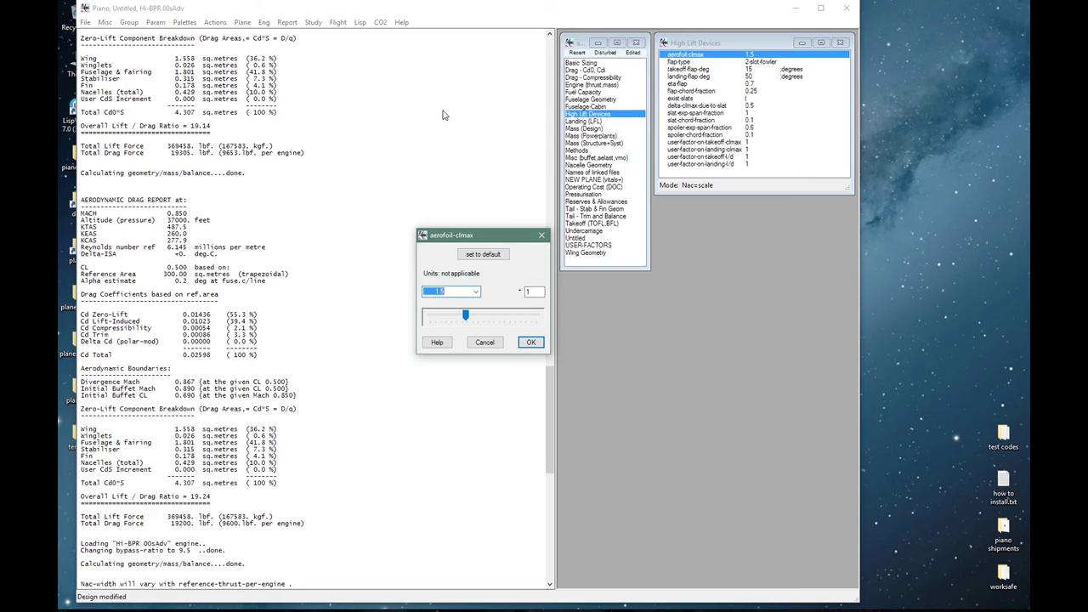
{"action": "type", "text": "1.3"}
{"action": "key", "text": "Return"}
- Change the flap-type to 1-slot-fowler
{"action": "key", "text": "Down"}
{"action": "key", "text": "Return"}
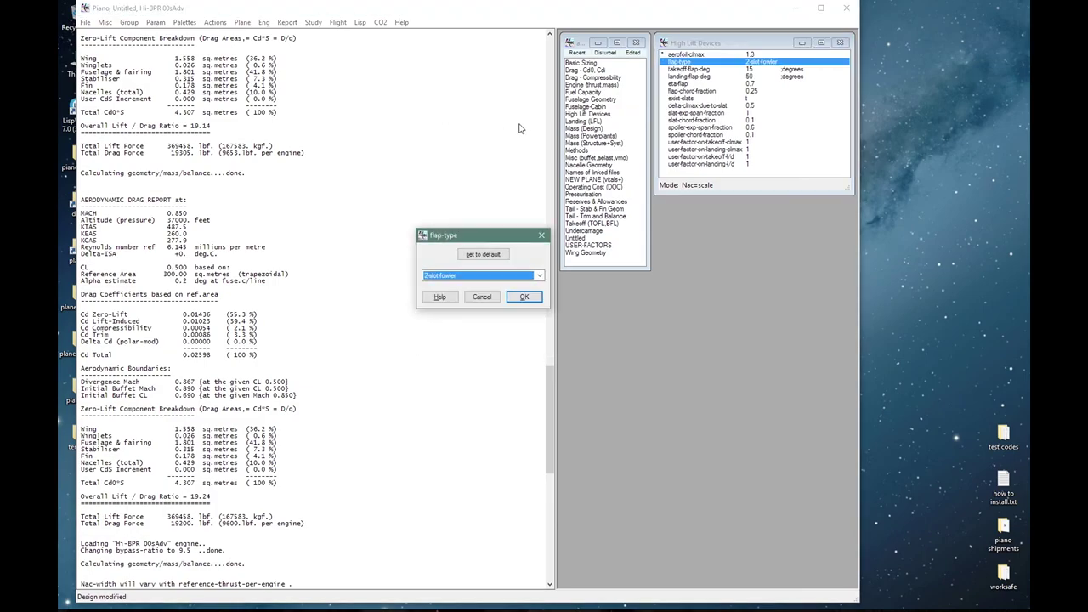
{"action": "left_click", "coordinate": [538, 276]}
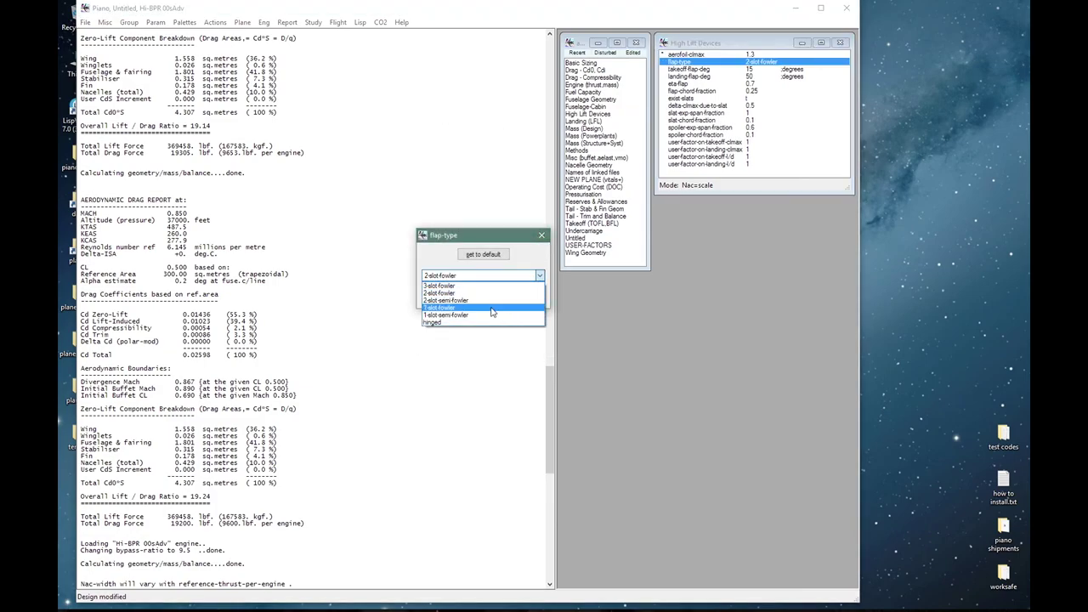
{"action": "left_click", "coordinate": [493, 306]}
{"action": "left_click", "coordinate": [524, 297]}
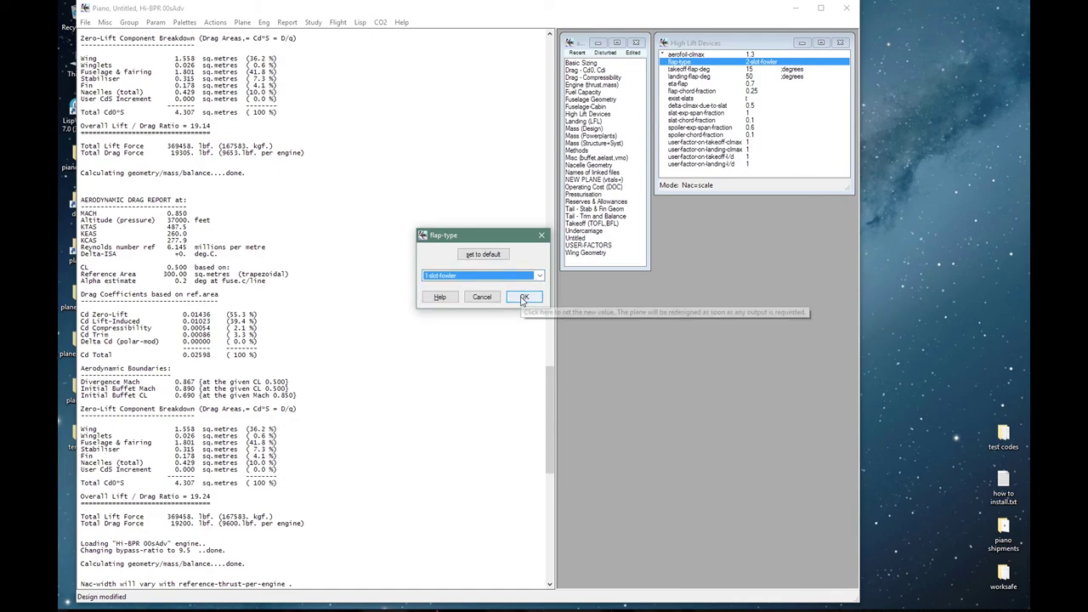
- Keep takeoff-flap-deg at 15, set landing-flap-deg to 35, then show Landing (LFL)
{"action": "key", "text": "Down"}
{"action": "key", "text": "Return"}
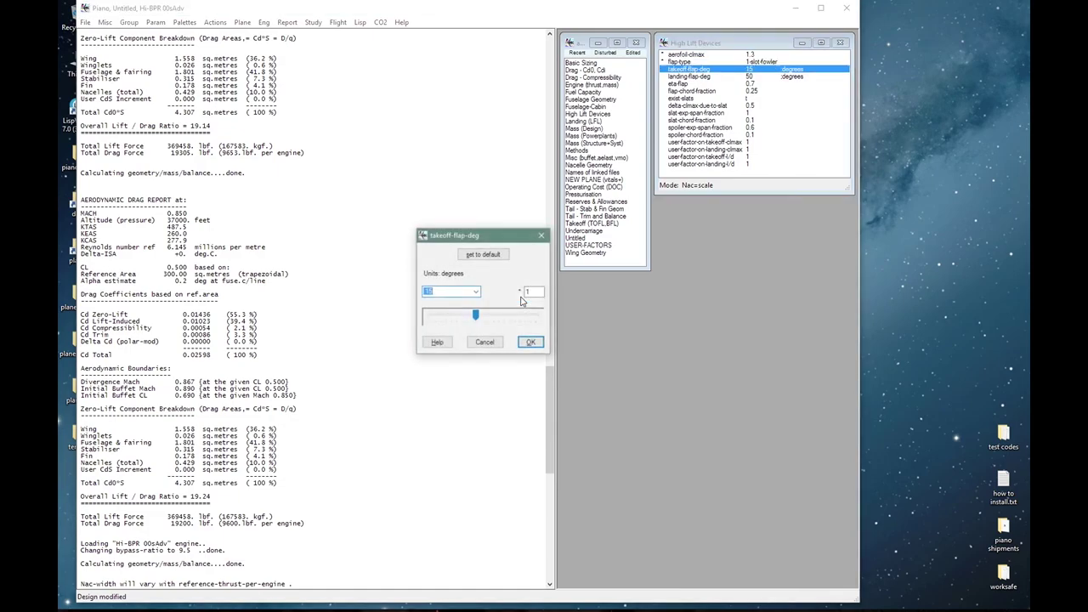
{"action": "key", "text": "Return"}
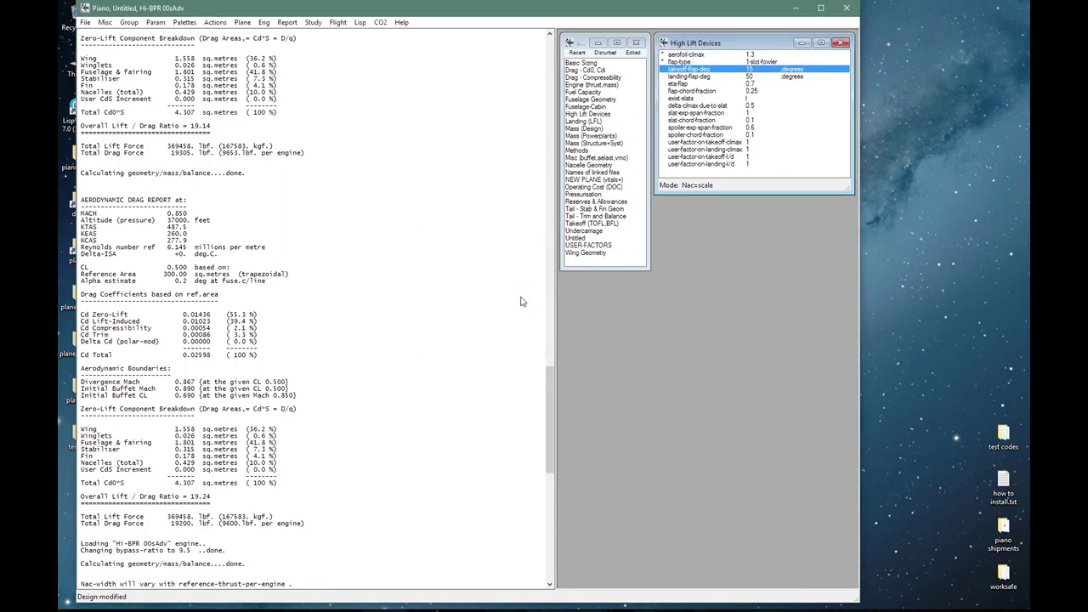
{"action": "key", "text": "Down"}
{"action": "key", "text": "Return"}
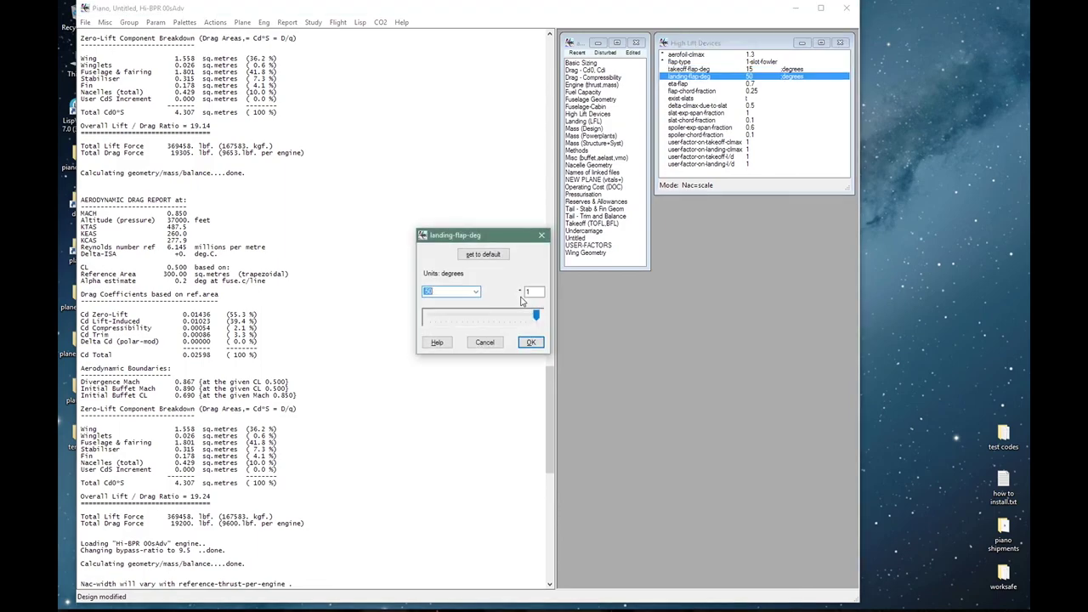
{"action": "type", "text": "35"}
{"action": "key", "text": "Return"}
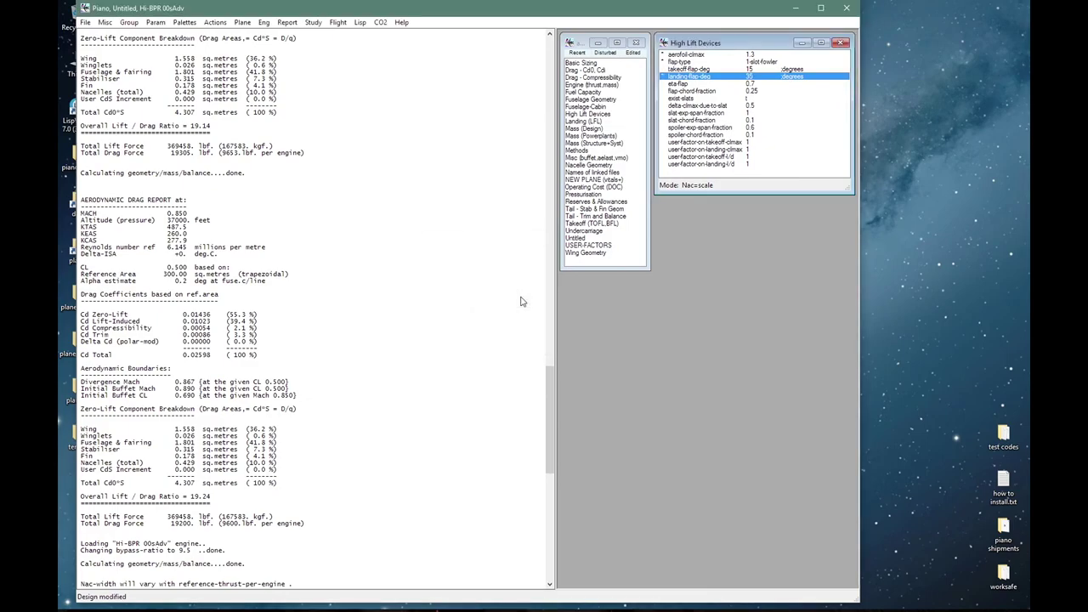
{"action": "left_click", "coordinate": [578, 123]}
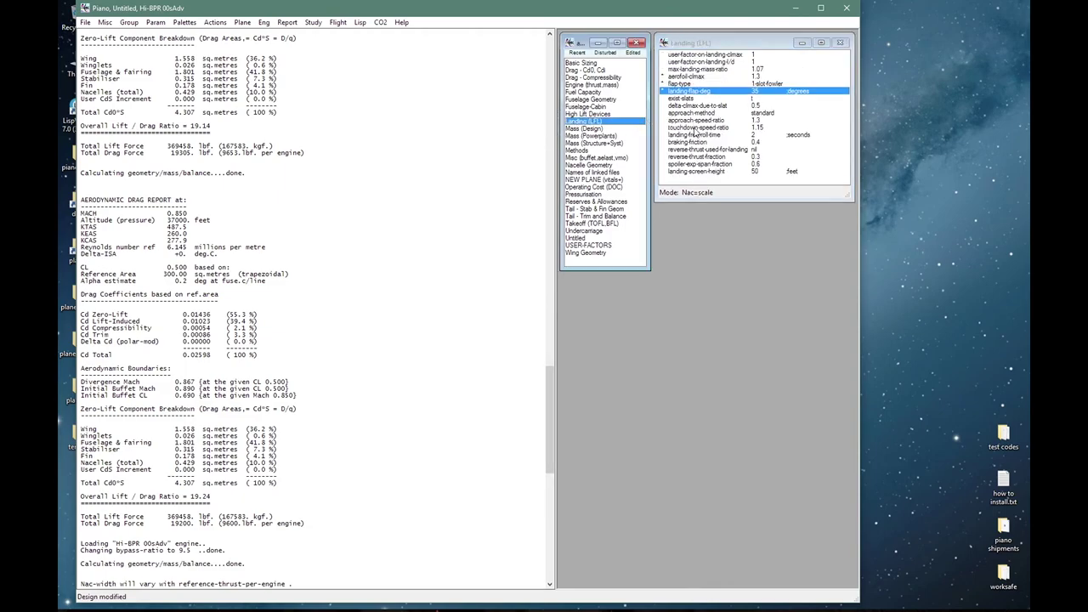
- Lower approach-speed-ratio from 1.3 to 1.23
{"action": "double_click", "coordinate": [693, 120]}
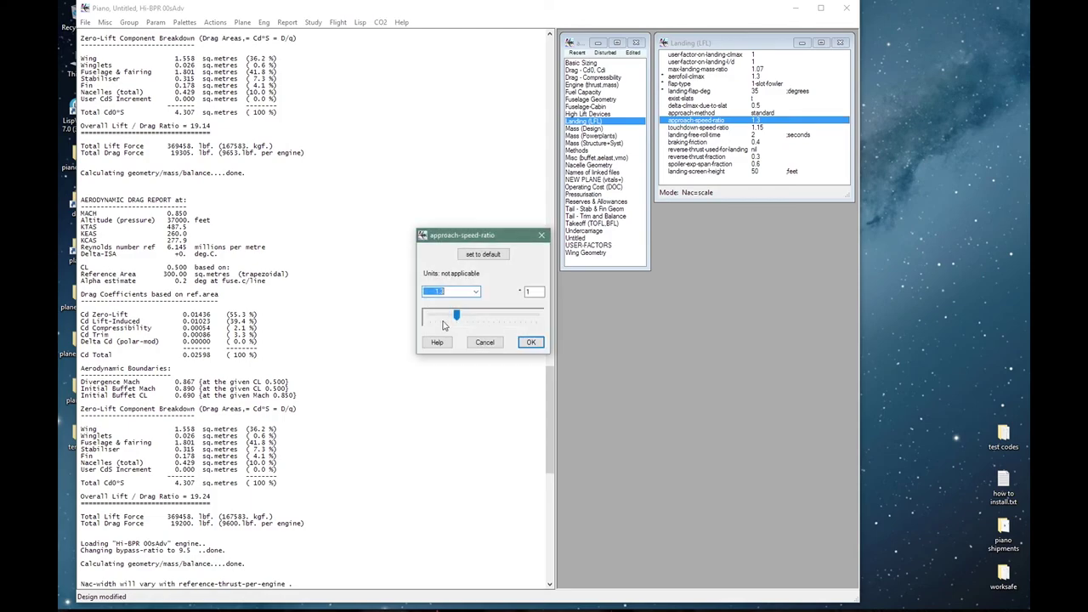
{"action": "left_click_drag", "start_coordinate": [457, 316], "coordinate": [438, 316]}
{"action": "left_click", "coordinate": [437, 342]}
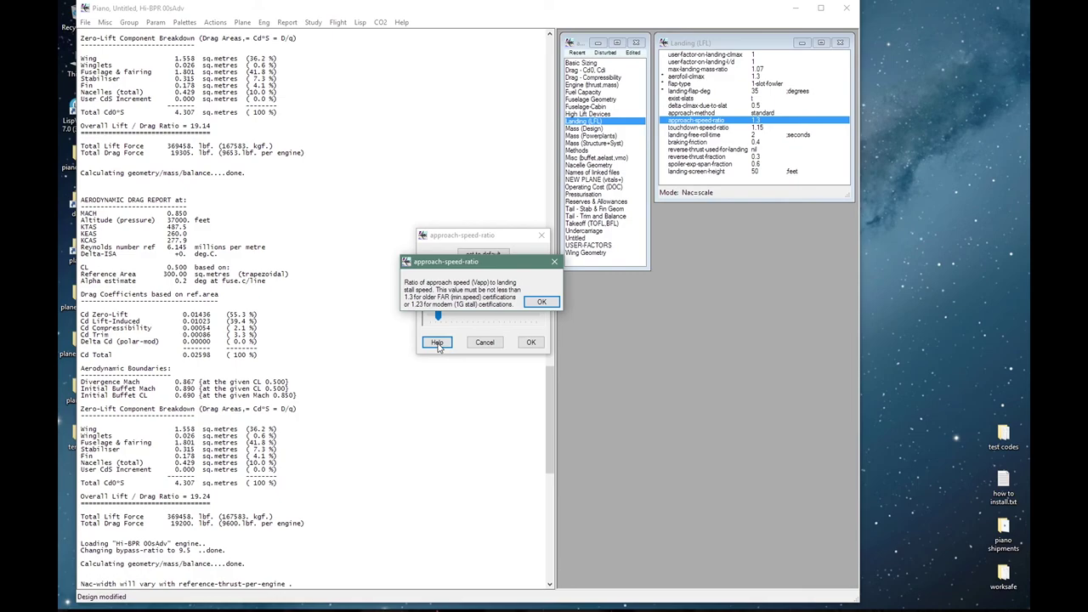
{"action": "left_click", "coordinate": [541, 302]}
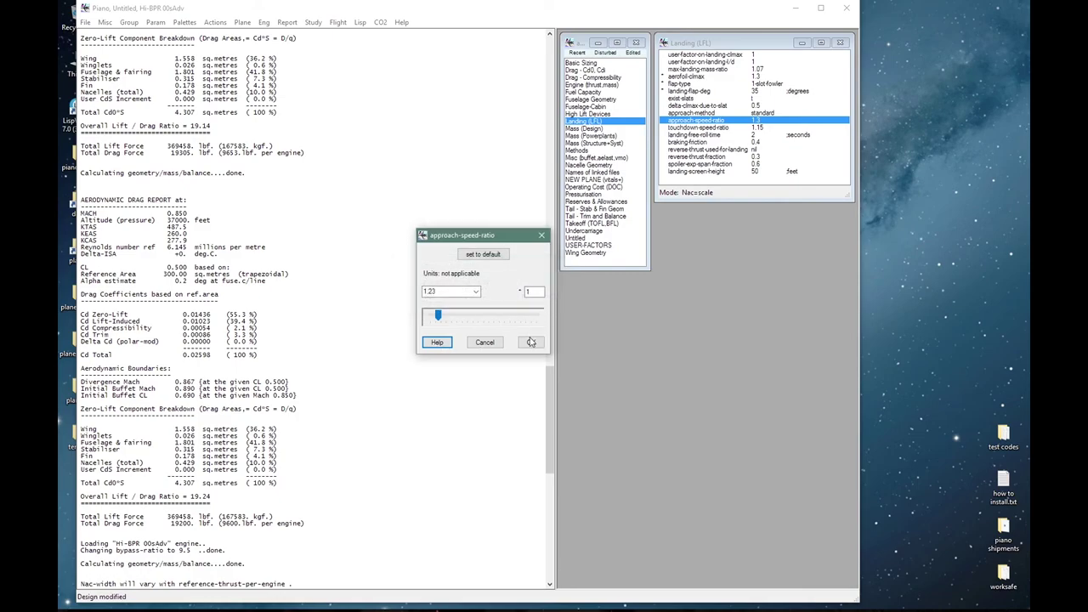
{"action": "left_click", "coordinate": [531, 342]}
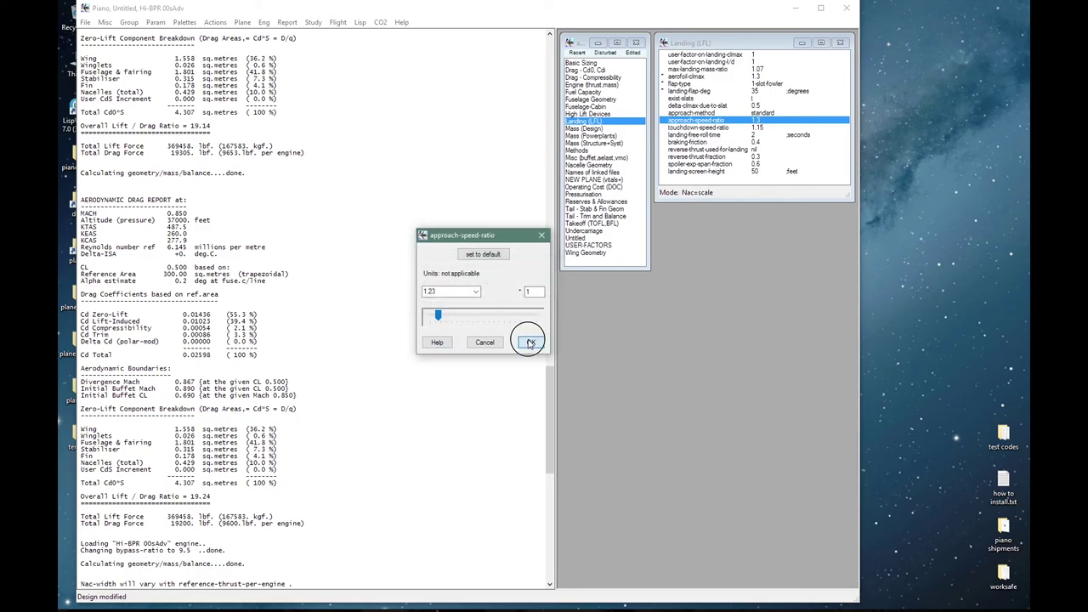
- In Takeoff (TOFL,BFL), set v2-speed-ratio to 1.13, then show Recent parameters
{"action": "left_click", "coordinate": [588, 225]}
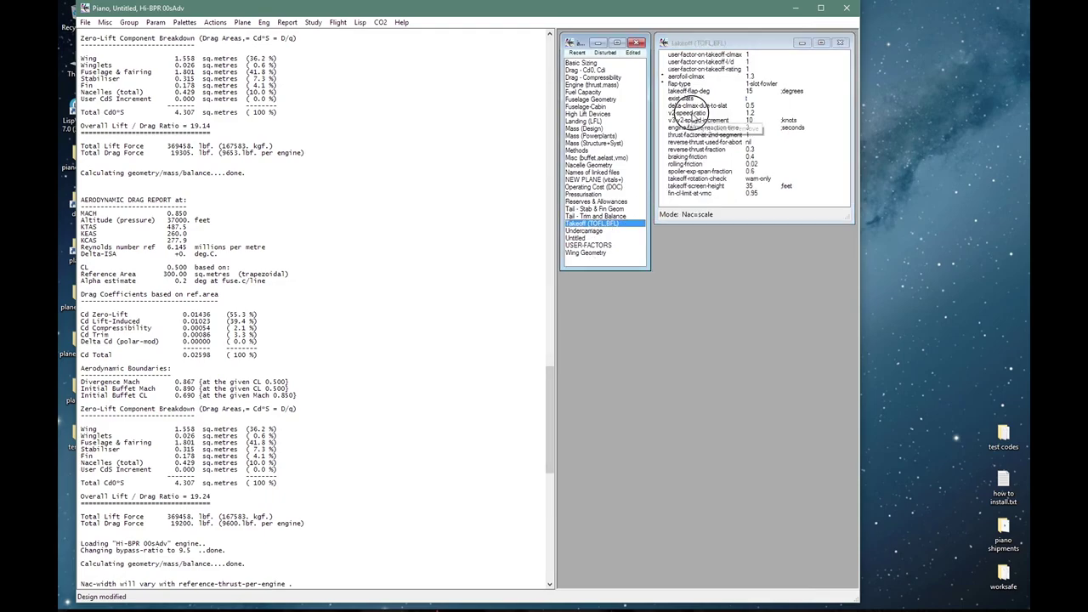
{"action": "double_click", "coordinate": [687, 113]}
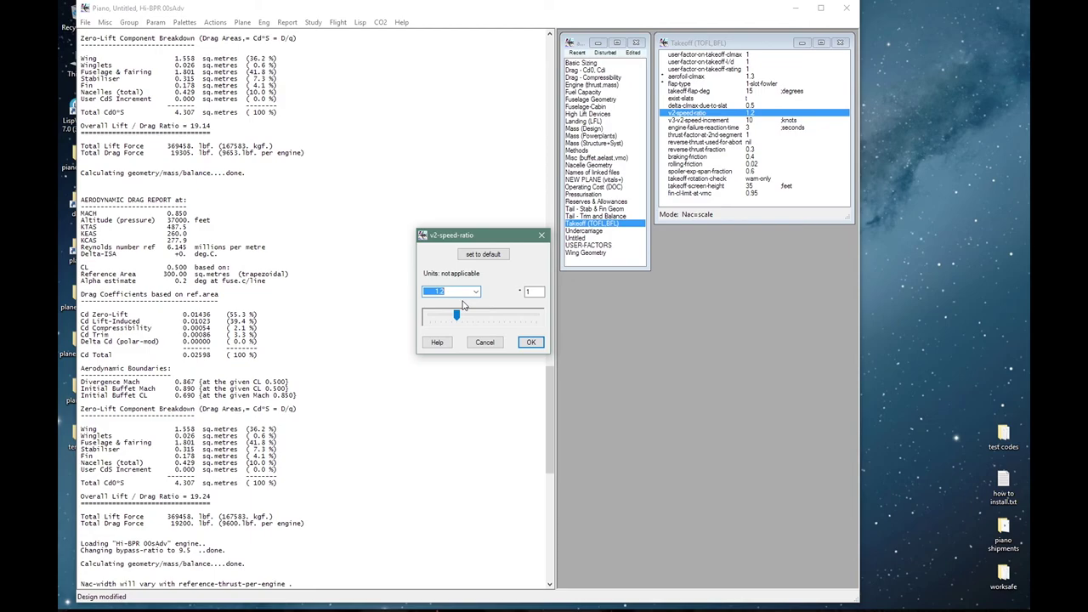
{"action": "type", "text": "1.13"}
{"action": "left_click", "coordinate": [437, 341]}
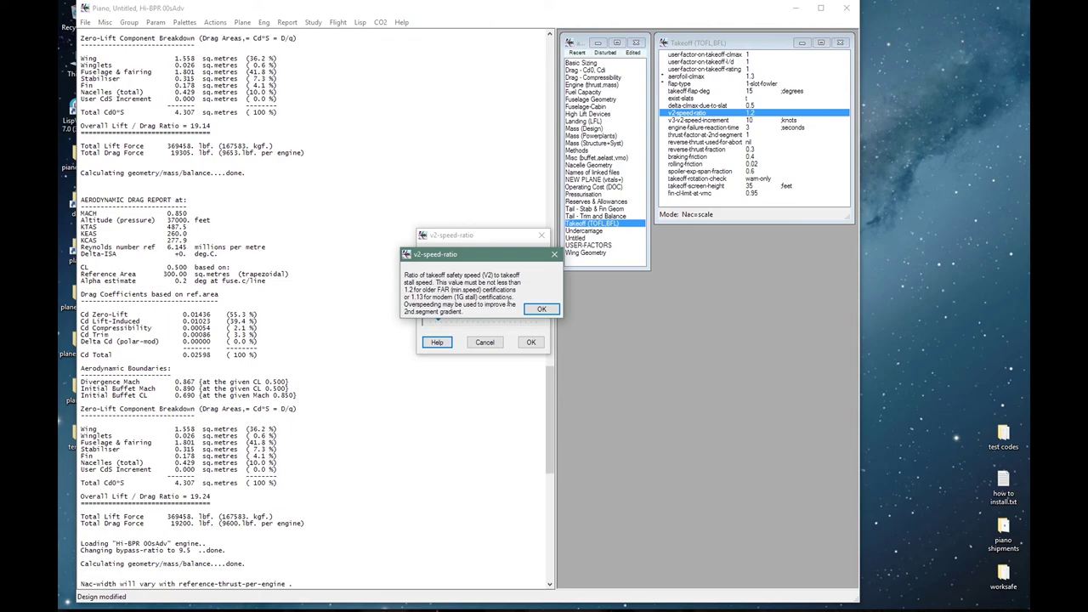
{"action": "left_click", "coordinate": [541, 308]}
{"action": "left_click", "coordinate": [530, 342]}
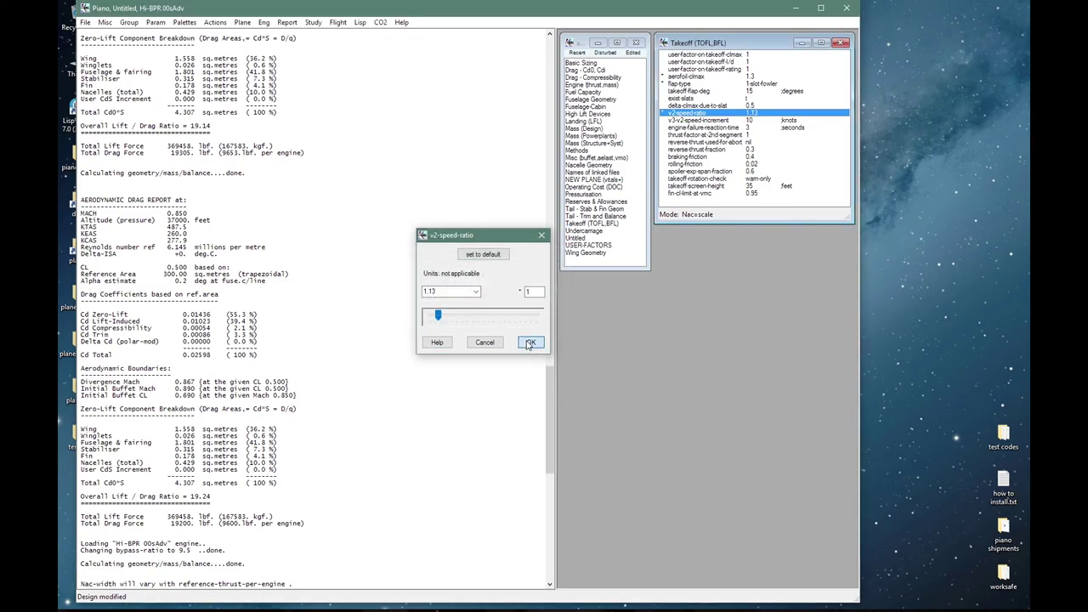
{"action": "left_click", "coordinate": [577, 53]}
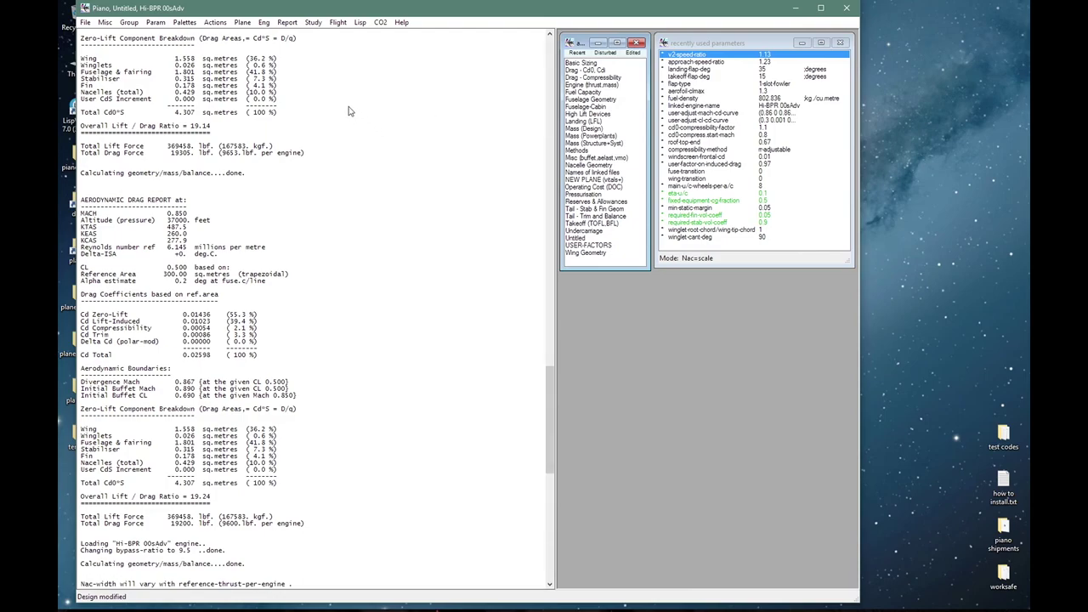
- Load the '- My takeoff & landing prefs' values file, then show Mass (Design)
{"action": "left_click", "coordinate": [216, 23]}
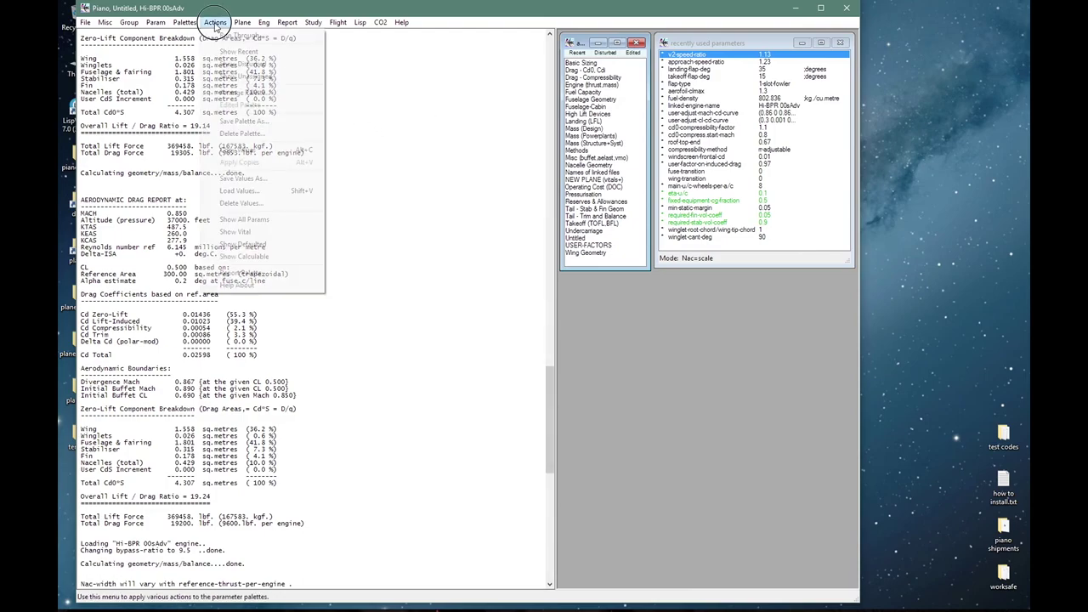
{"action": "left_click", "coordinate": [247, 190]}
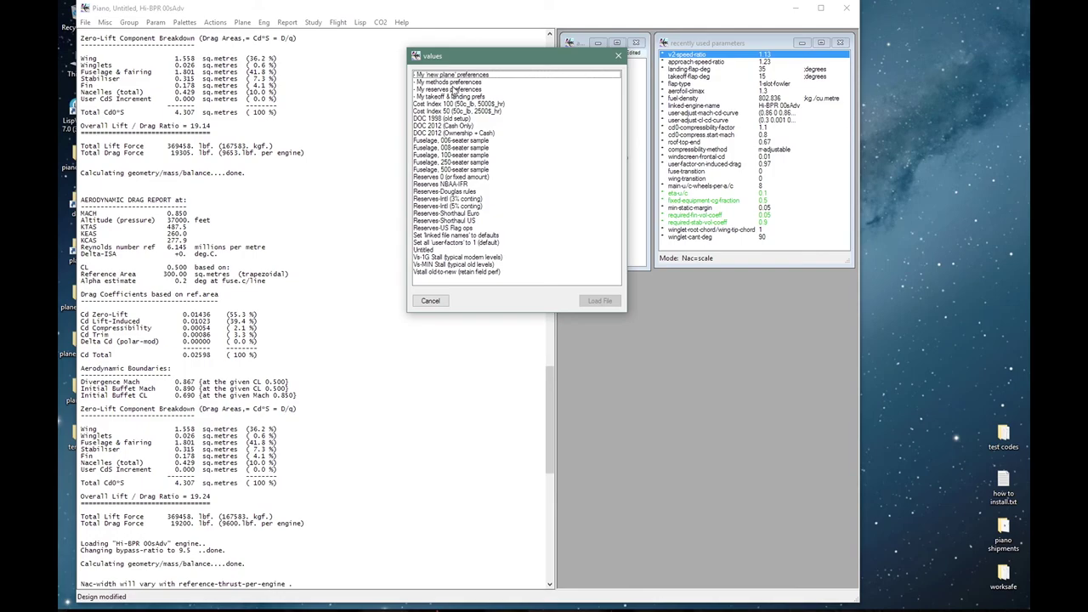
{"action": "left_click", "coordinate": [446, 97]}
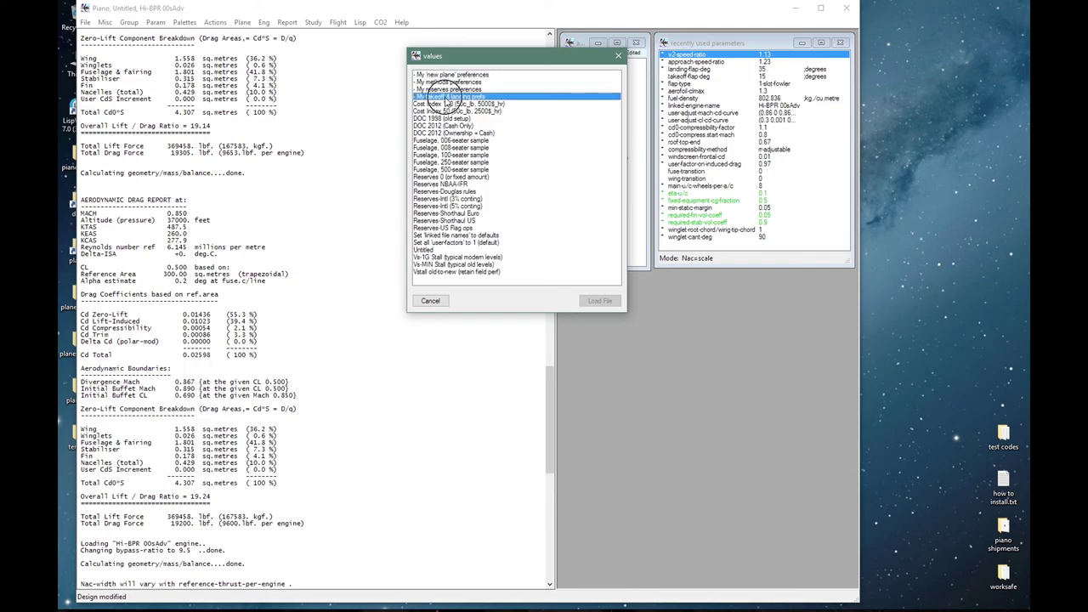
{"action": "left_click", "coordinate": [592, 303]}
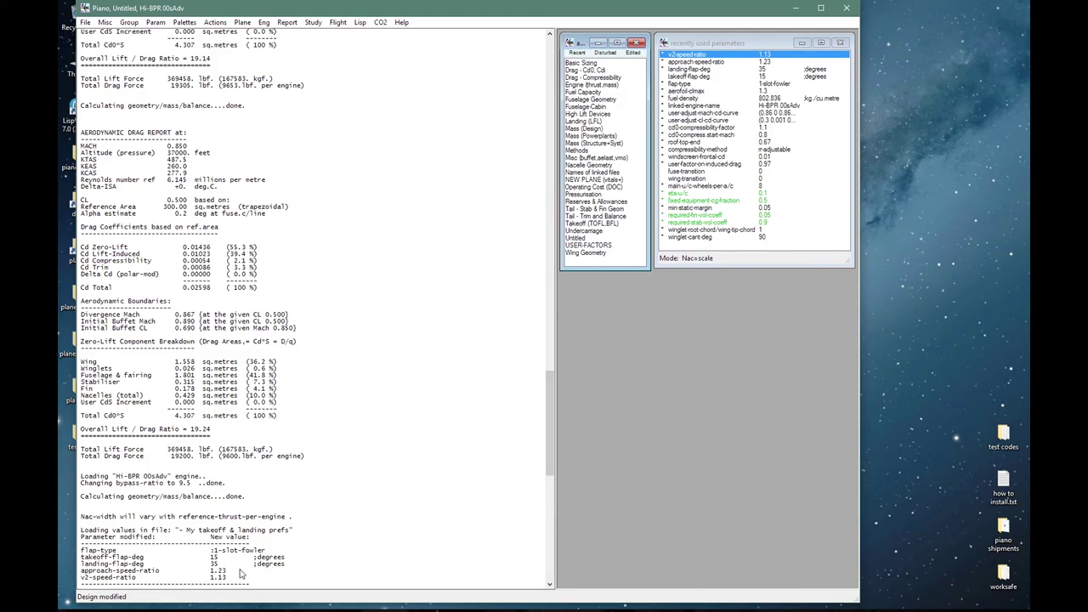
{"action": "left_click", "coordinate": [584, 129]}
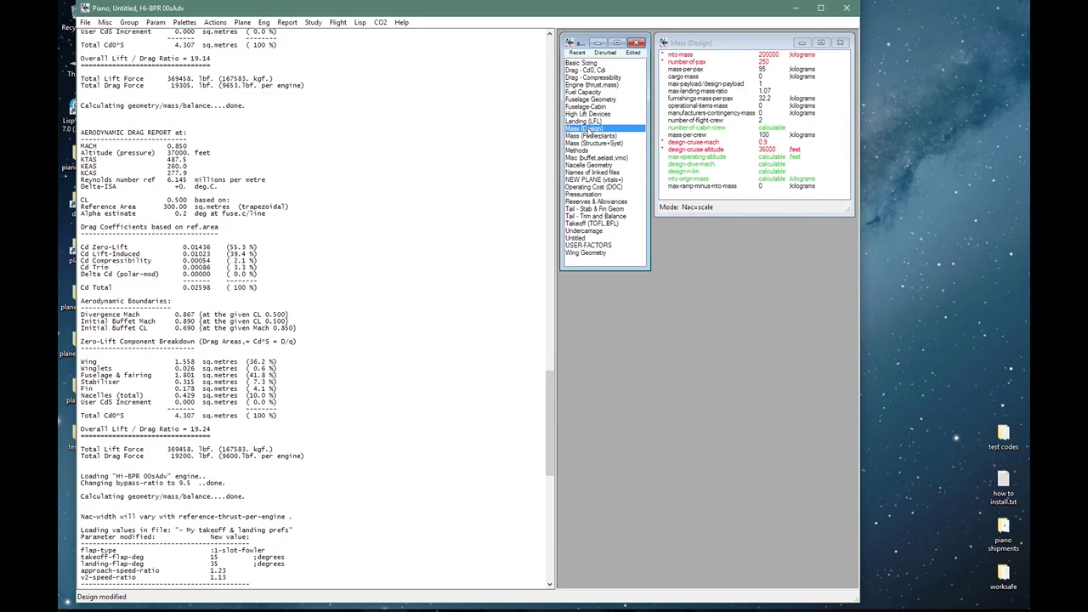
- Set mass-per-pax to 210 pounds
{"action": "double_click", "coordinate": [687, 69]}
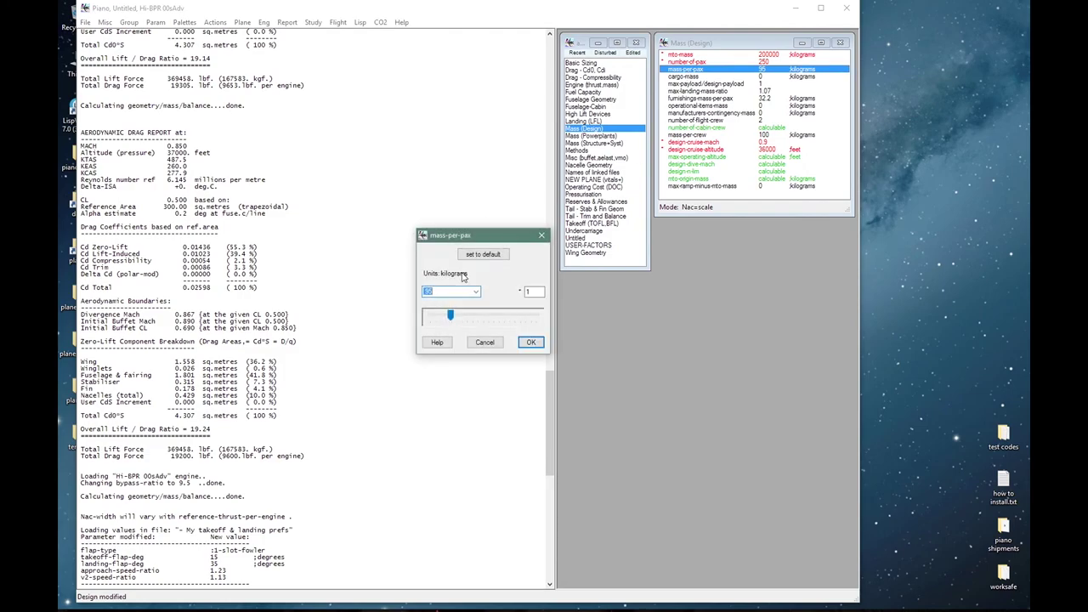
{"action": "left_click", "coordinate": [457, 275]}
{"action": "type", "text": "210"}
{"action": "left_click", "coordinate": [530, 342]}
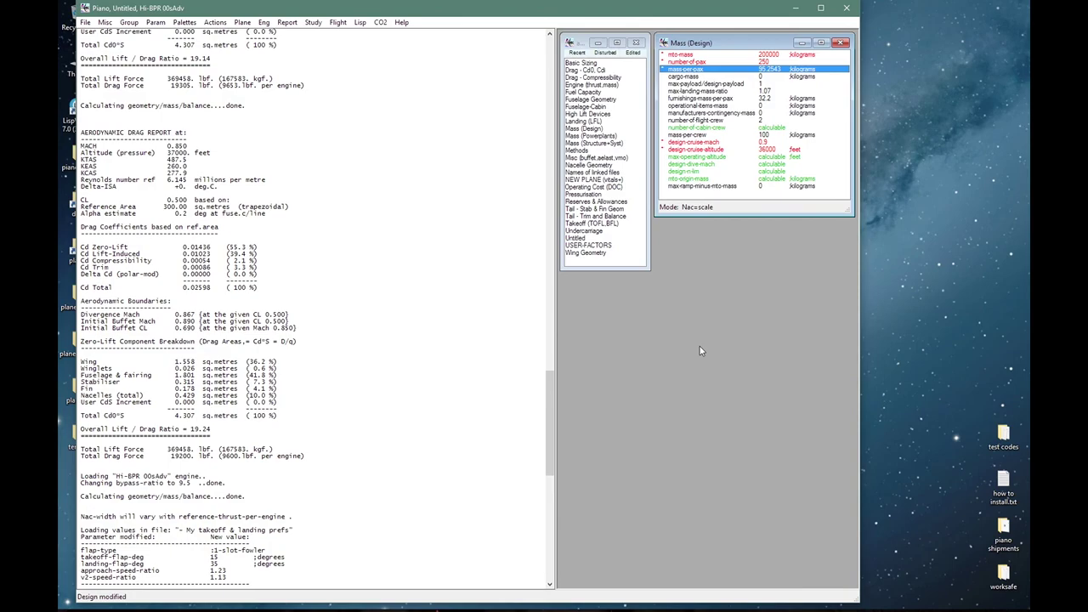
- Set max-payload/design-payload to 1.5 and keep max-landing-mass-ratio at 1.07
{"action": "left_click", "coordinate": [695, 78]}
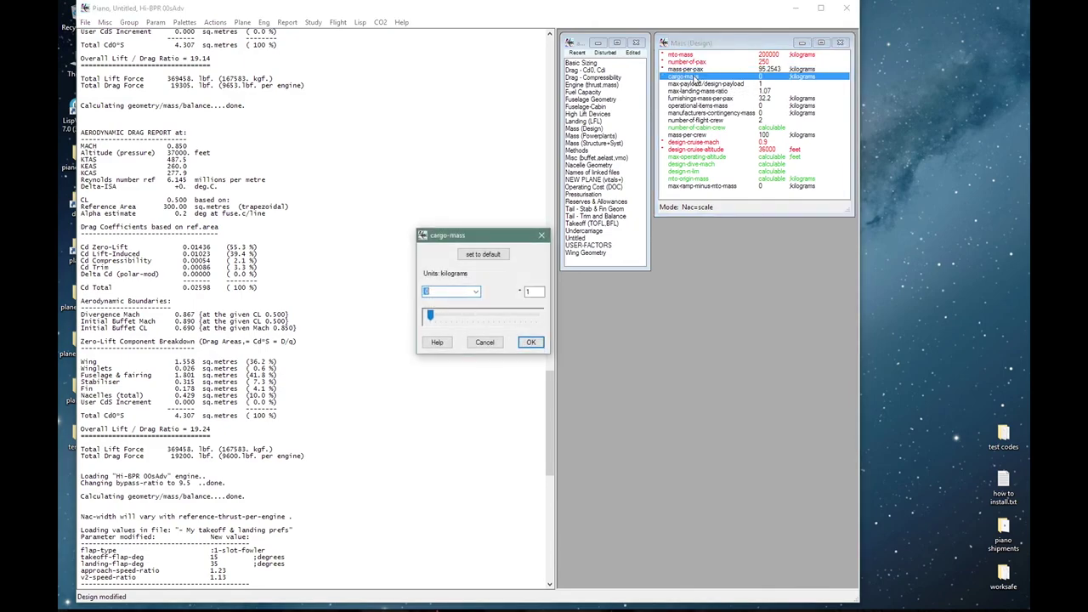
{"action": "left_click", "coordinate": [694, 81]}
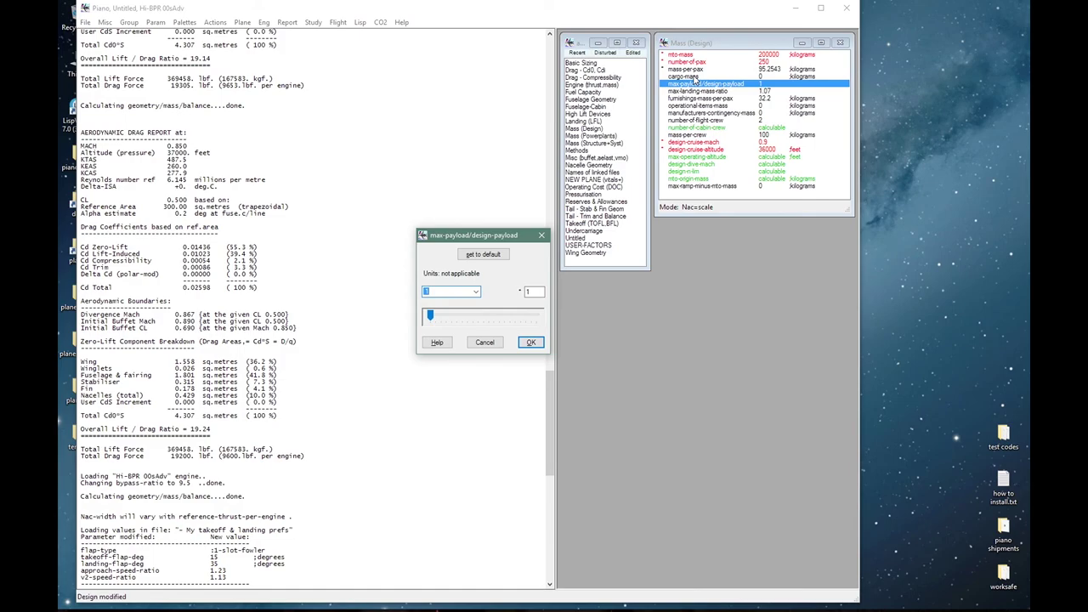
{"action": "type", "text": "1.5"}
{"action": "key", "text": "Return"}
{"action": "key", "text": "Return"}
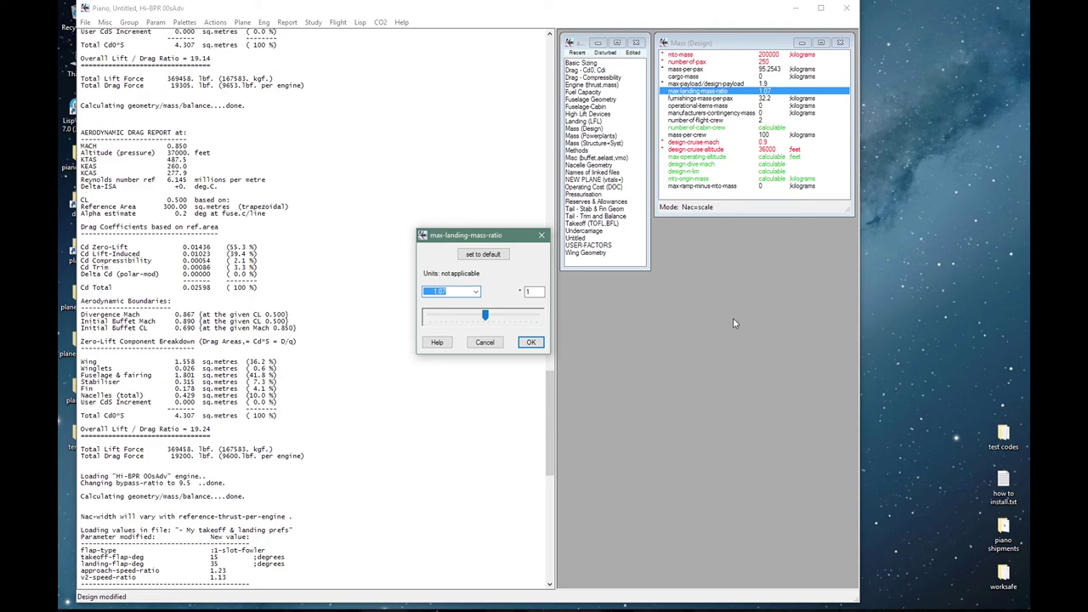
{"action": "left_click", "coordinate": [436, 342]}
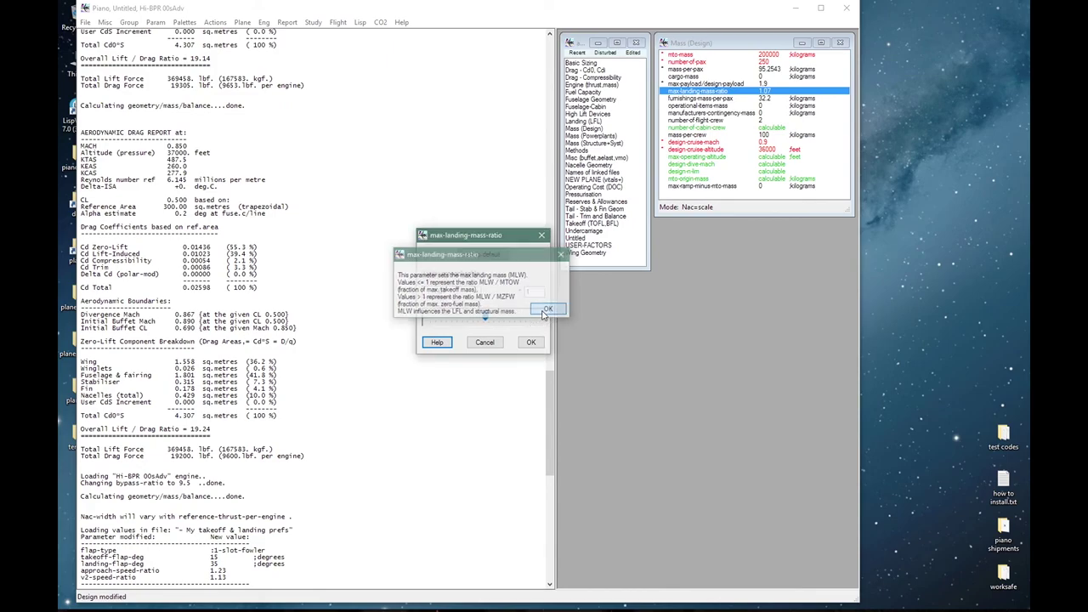
{"action": "left_click", "coordinate": [547, 309]}
{"action": "left_click", "coordinate": [530, 343]}
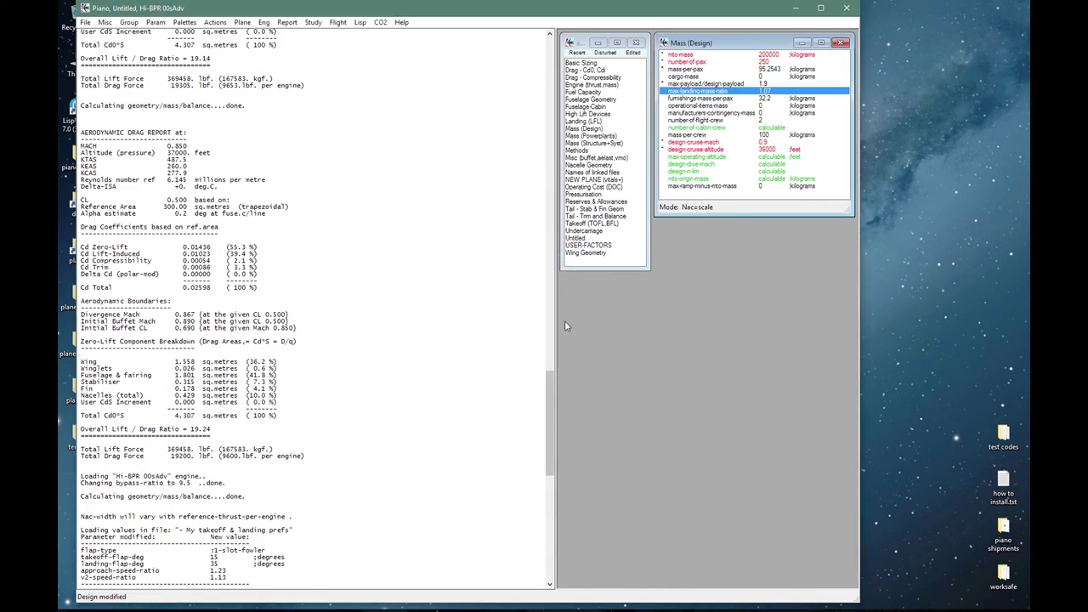
- Set furnishings-mass-per-pax to 85 kg, then show Mass (Powerplants)
{"action": "double_click", "coordinate": [692, 100]}
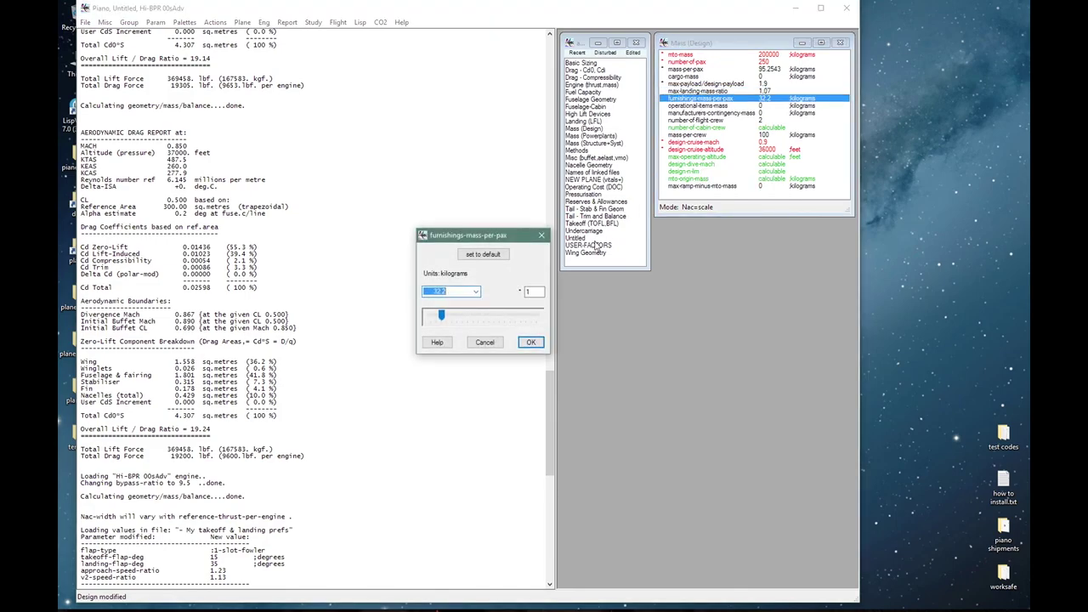
{"action": "type", "text": "85"}
{"action": "key", "text": "Return"}
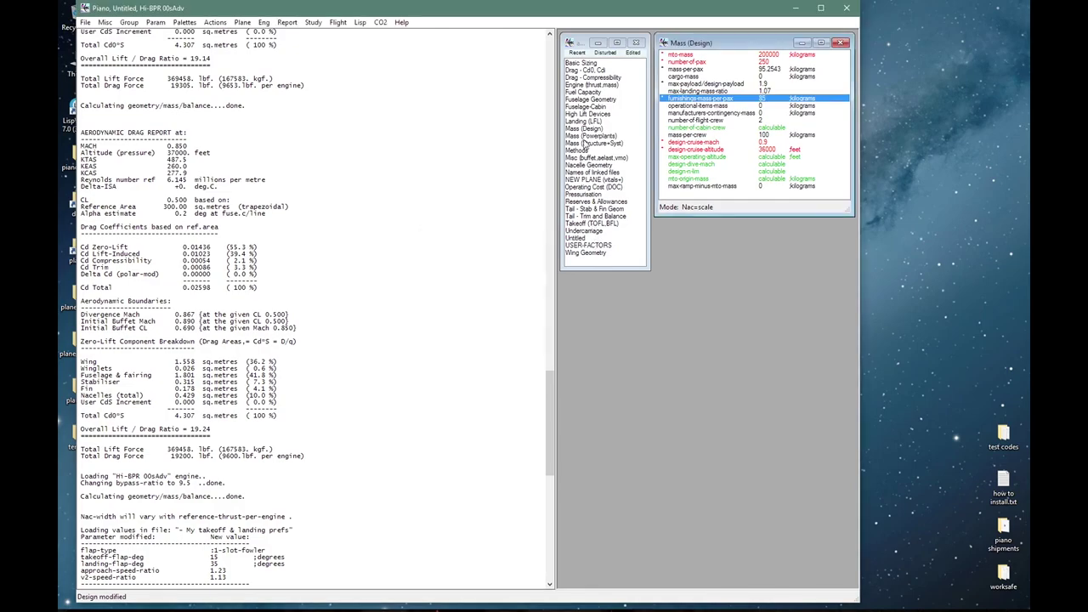
{"action": "left_click", "coordinate": [575, 137]}
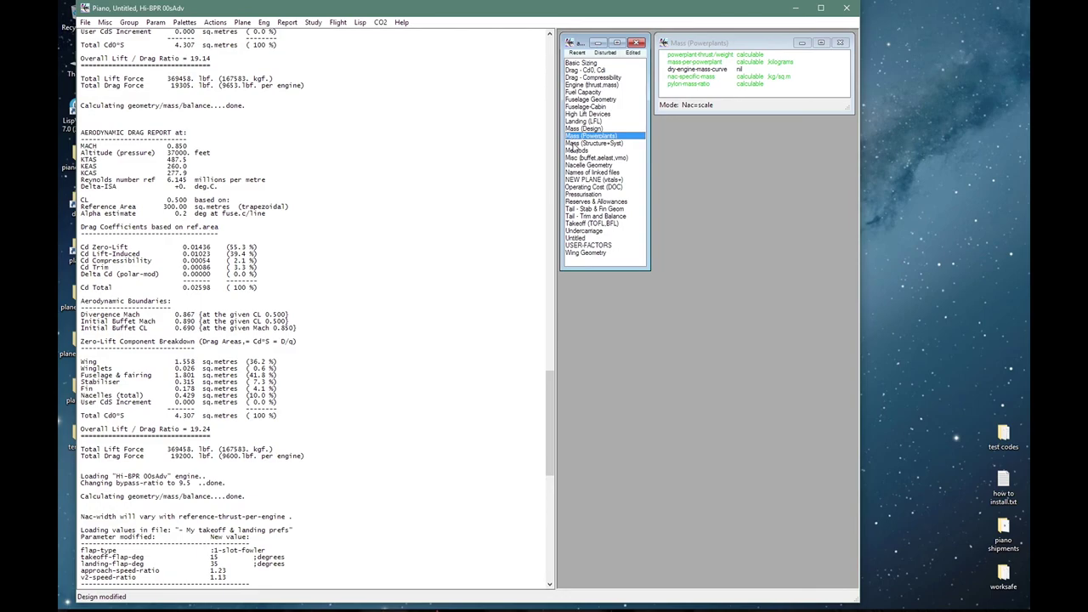
- On the Mass (Structure+Syst) sheet, switch wing-mass-method to avg-tormod+rev05
{"action": "left_click", "coordinate": [575, 144]}
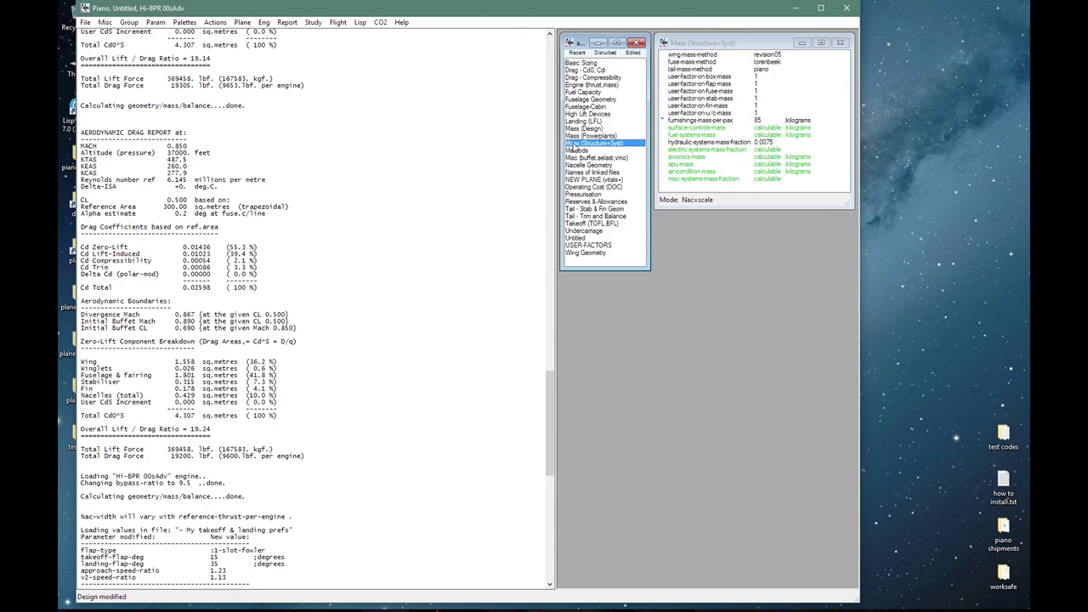
{"action": "double_click", "coordinate": [677, 54]}
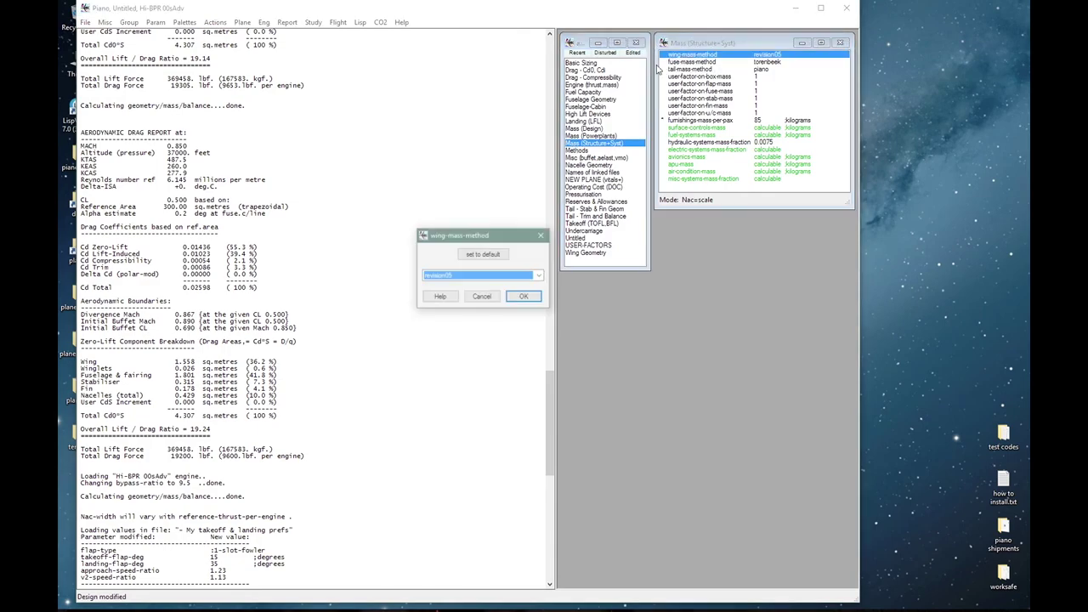
{"action": "left_click", "coordinate": [539, 274]}
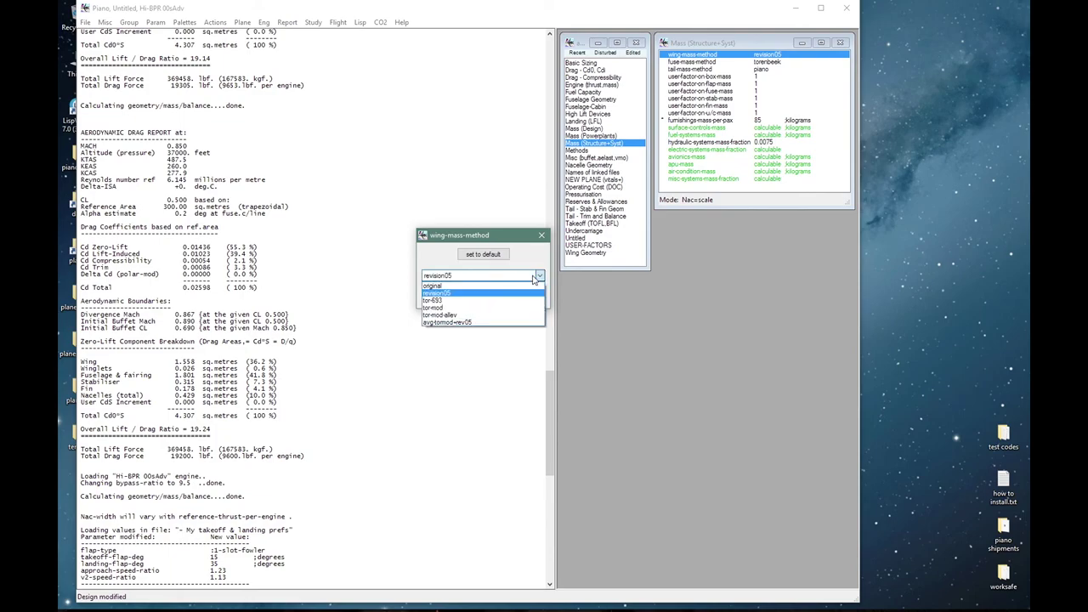
{"action": "left_click", "coordinate": [507, 323]}
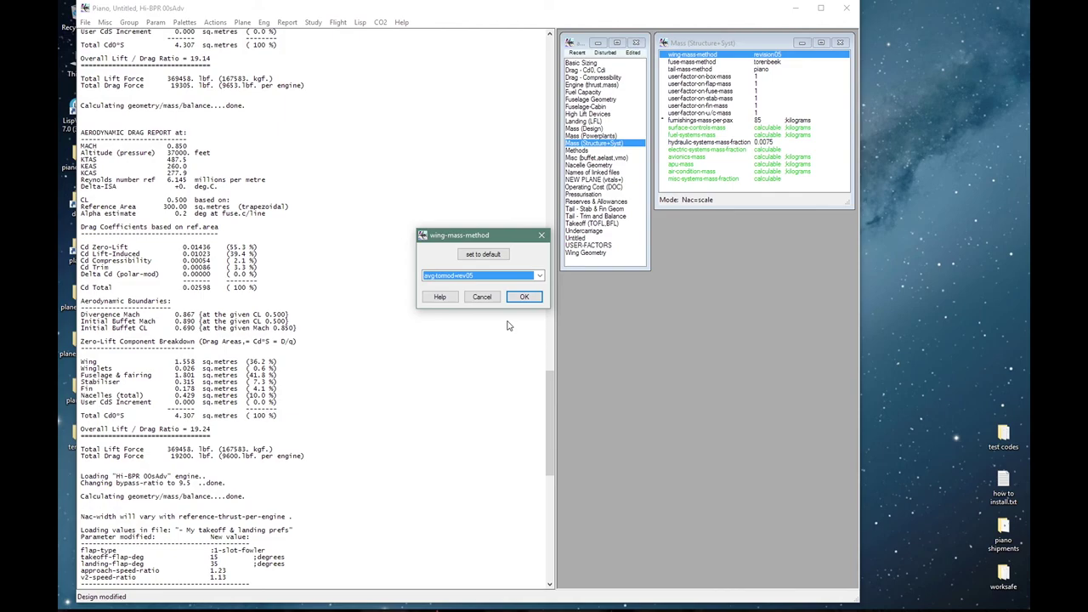
{"action": "left_click", "coordinate": [524, 297]}
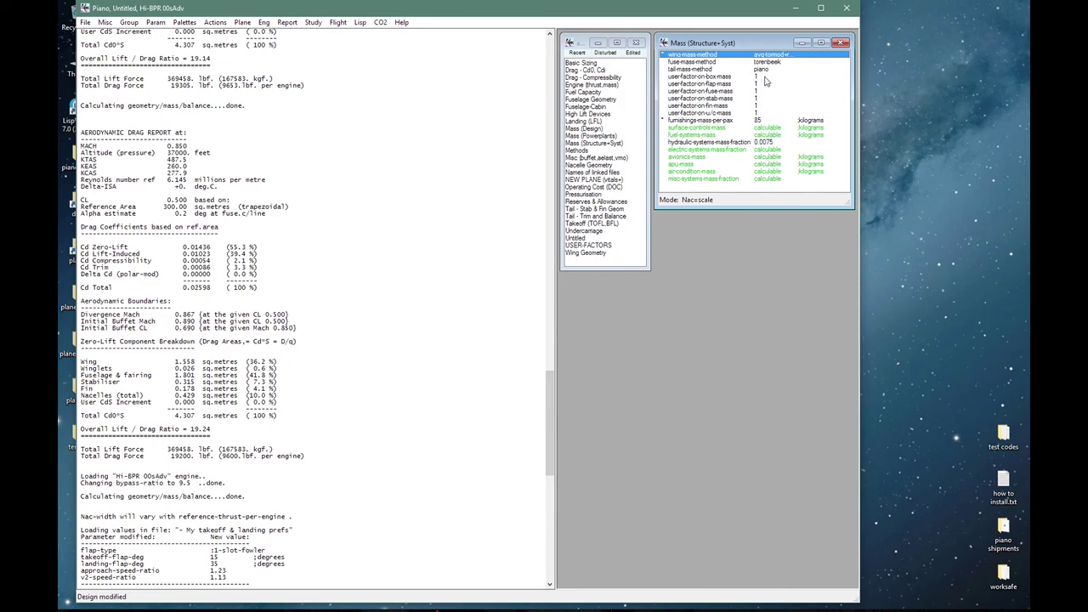
- Set the box and flap mass user factors to 0.93
{"action": "double_click", "coordinate": [765, 77]}
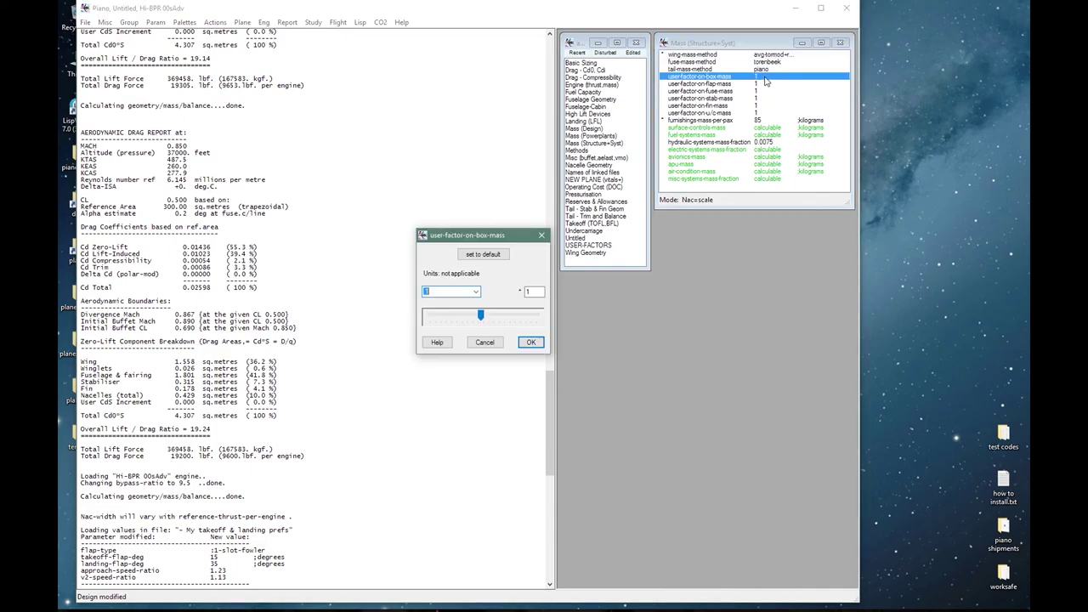
{"action": "type", "text": "1 - 7/100"}
{"action": "key", "text": "Return"}
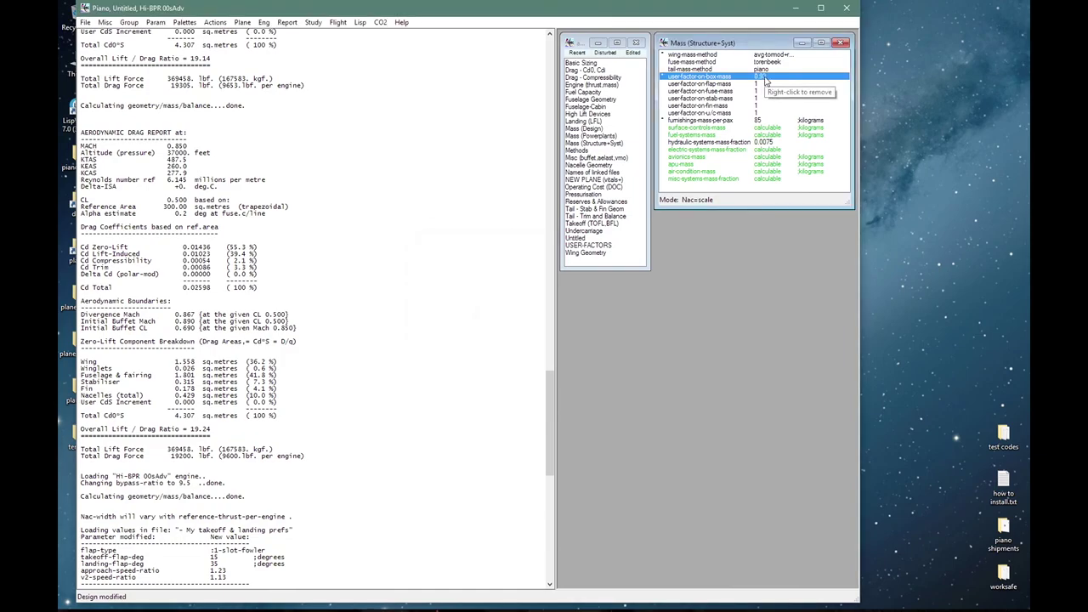
{"action": "double_click", "coordinate": [766, 82]}
{"action": "type", "text": "0.93"}
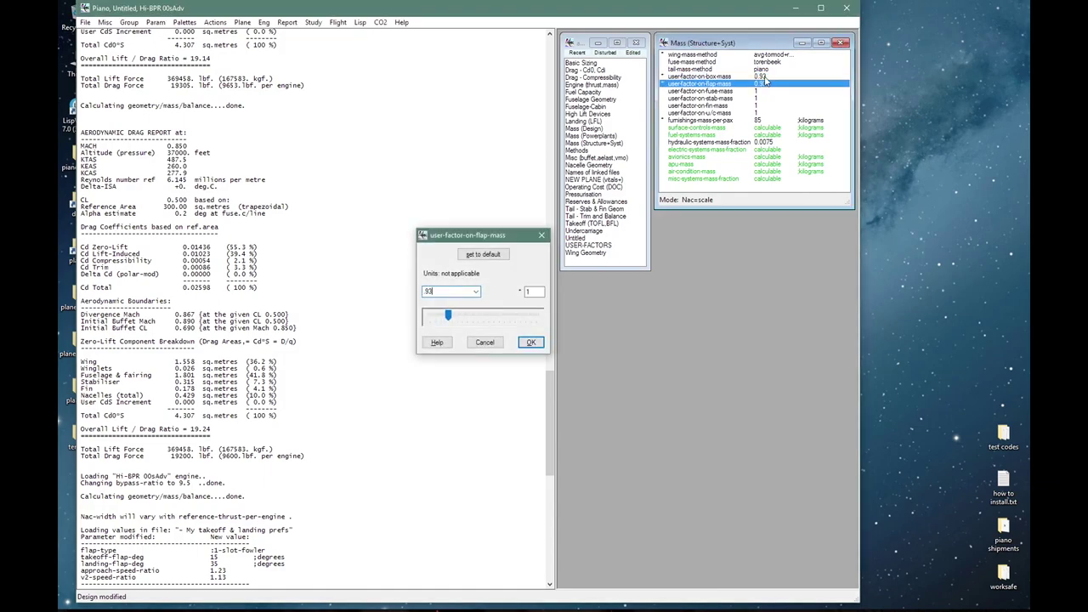
{"action": "key", "text": "Return"}
- Set fuselage, stabiliser and fin factors to 0.93, leave u/c at 1, show Methods
{"action": "key", "text": "Return"}
{"action": "type", "text": ".93"}
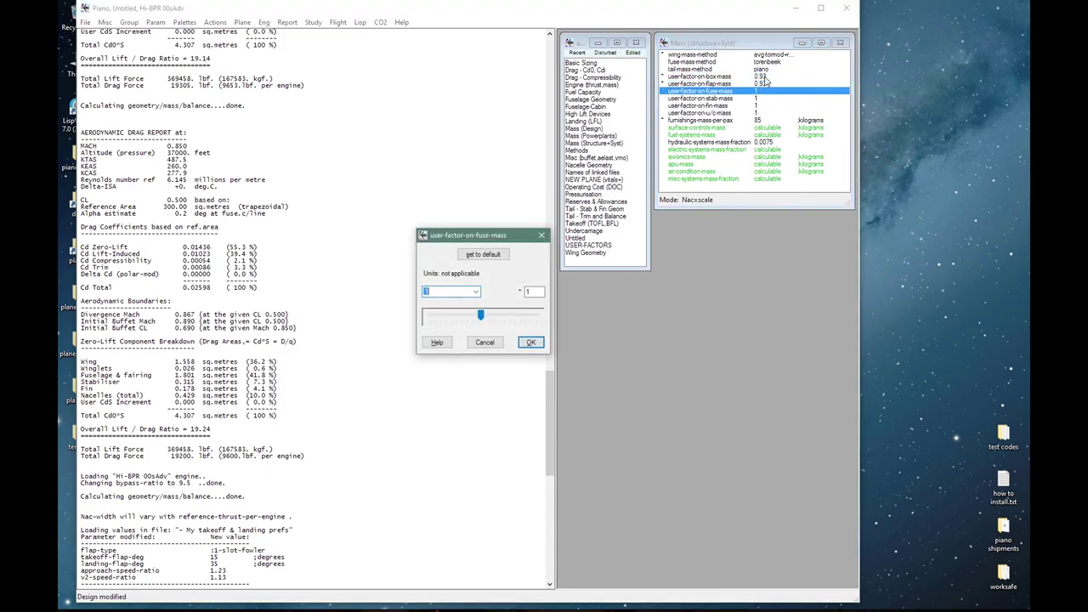
{"action": "key", "text": "Return"}
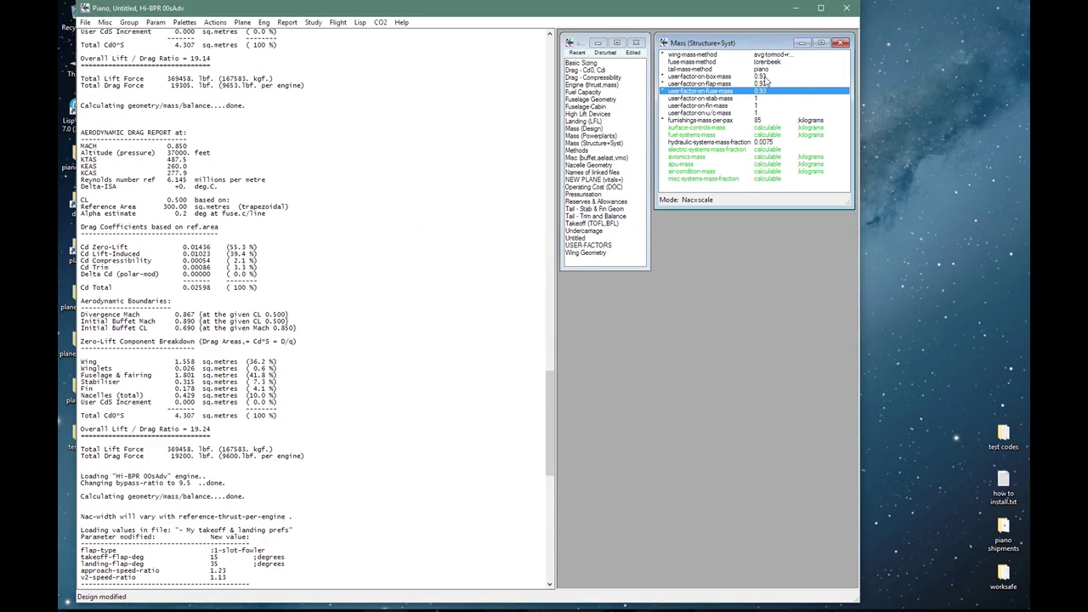
{"action": "key", "text": "Return"}
{"action": "type", "text": ".93"}
{"action": "key", "text": "Return"}
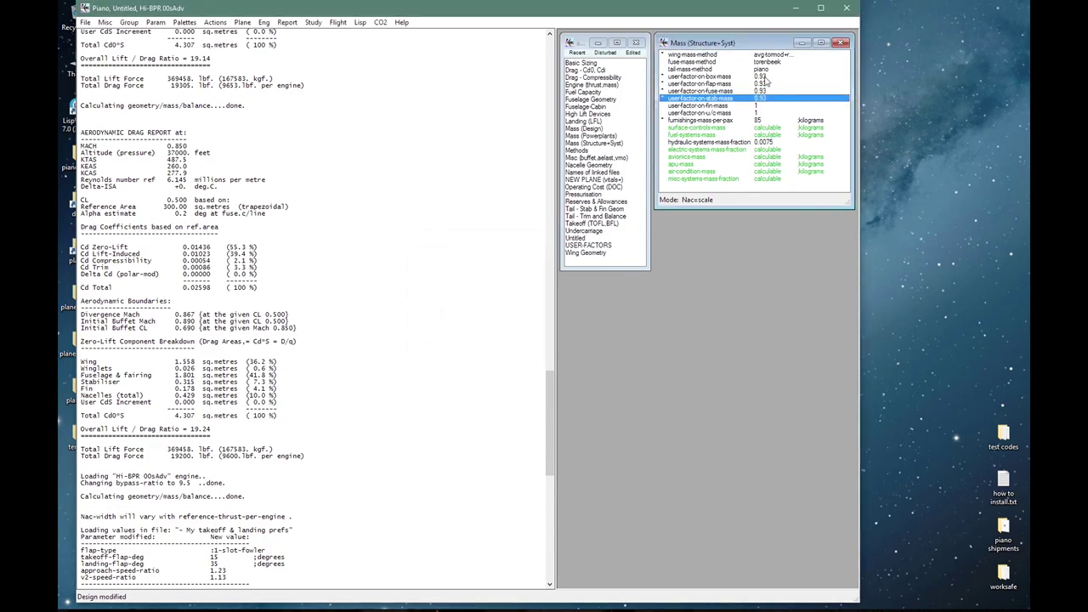
{"action": "key", "text": "Return"}
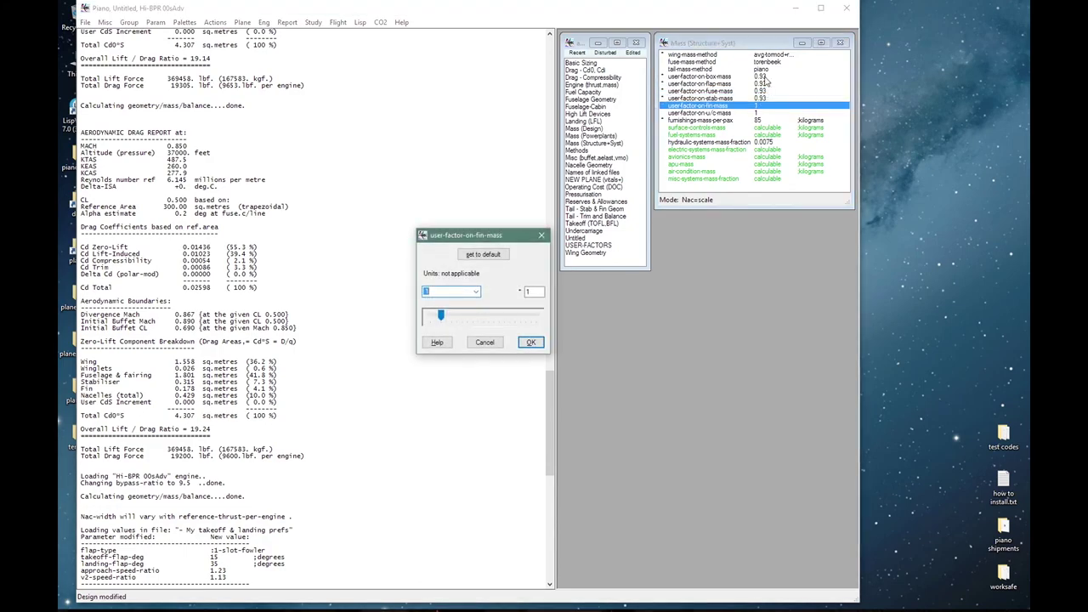
{"action": "type", "text": ".93"}
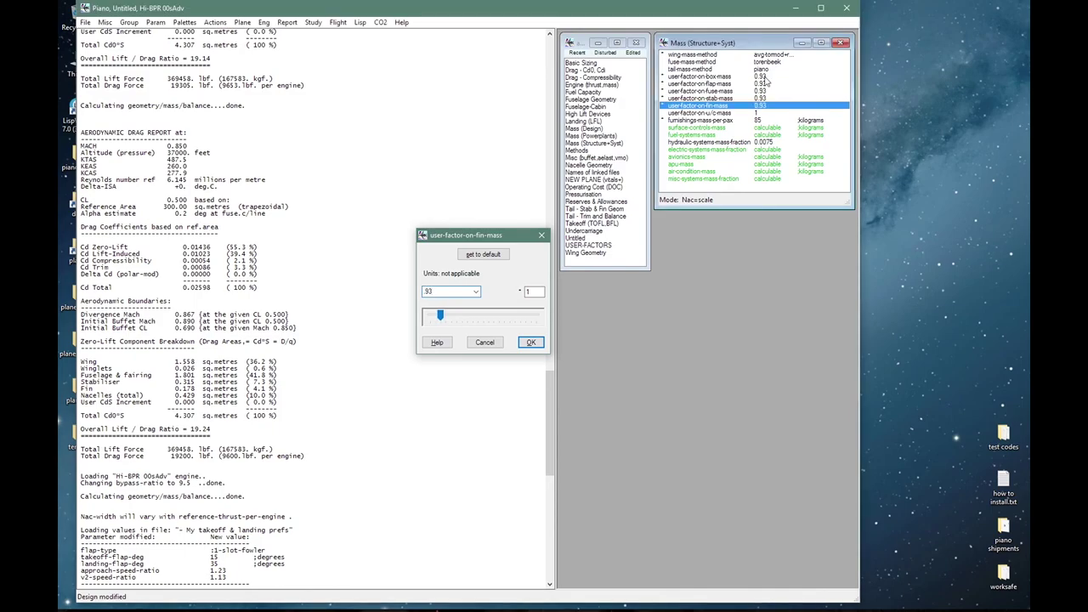
{"action": "key", "text": "Return"}
{"action": "key", "text": "Return"}
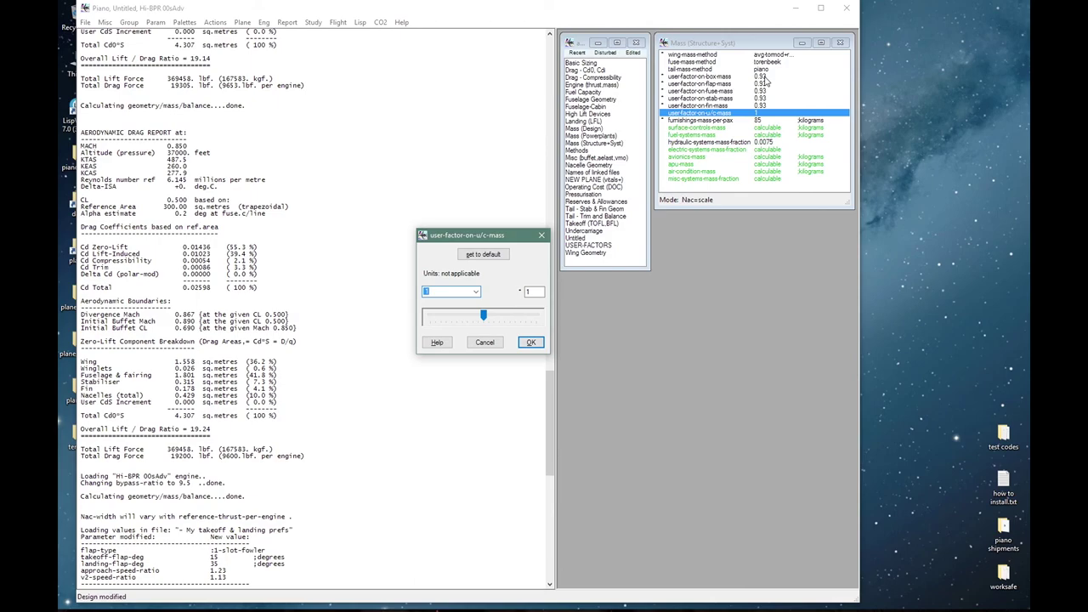
{"action": "key", "text": "Escape"}
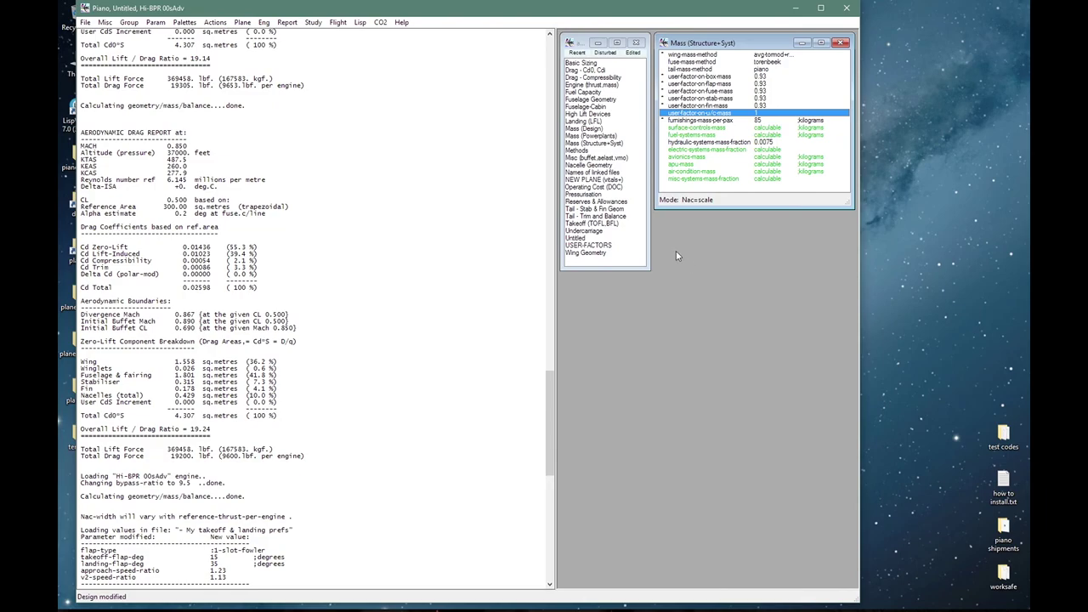
{"action": "left_click", "coordinate": [571, 151]}
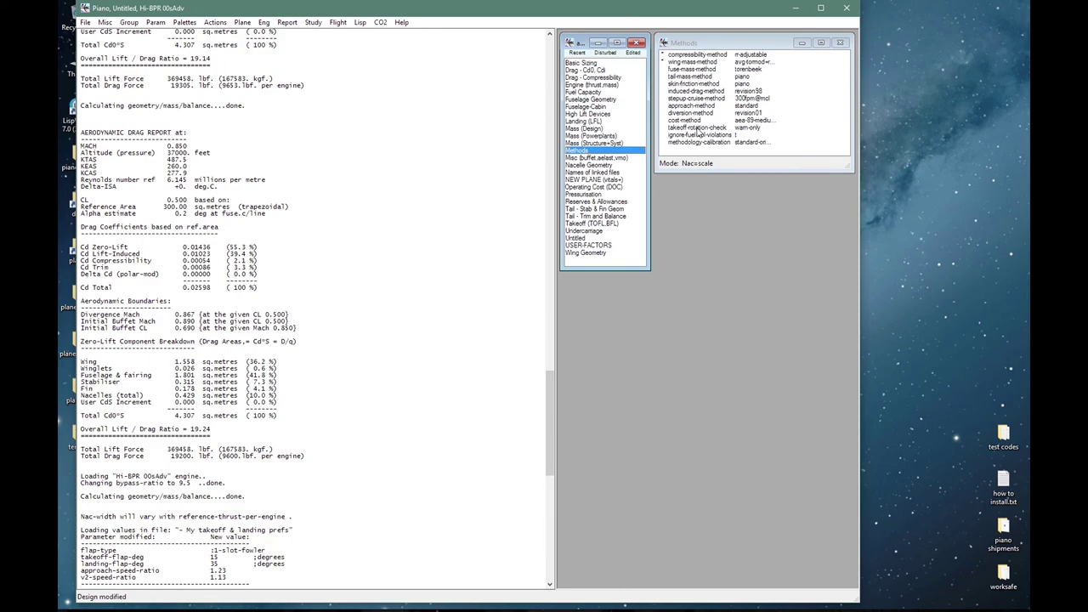
- Set takeoff-rotation-check to reduce-rotation
{"action": "double_click", "coordinate": [698, 128]}
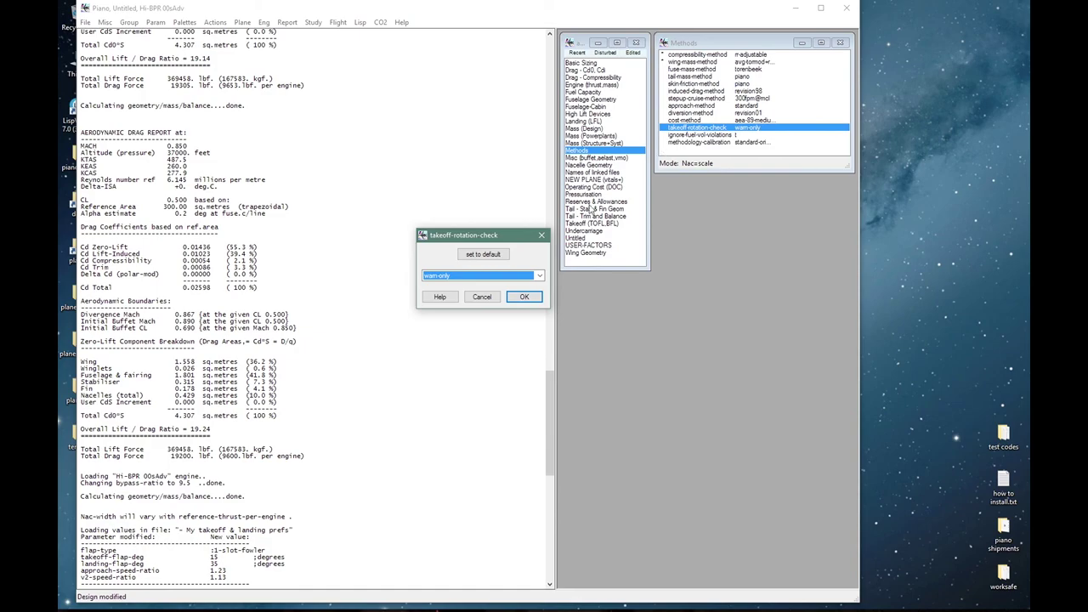
{"action": "left_click", "coordinate": [538, 276]}
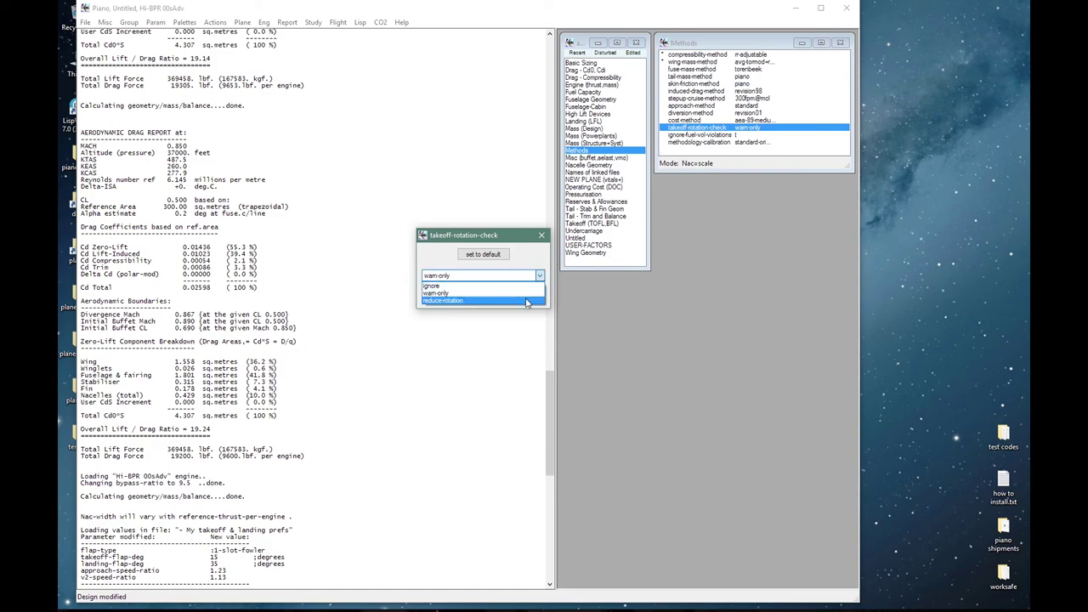
{"action": "left_click", "coordinate": [528, 300]}
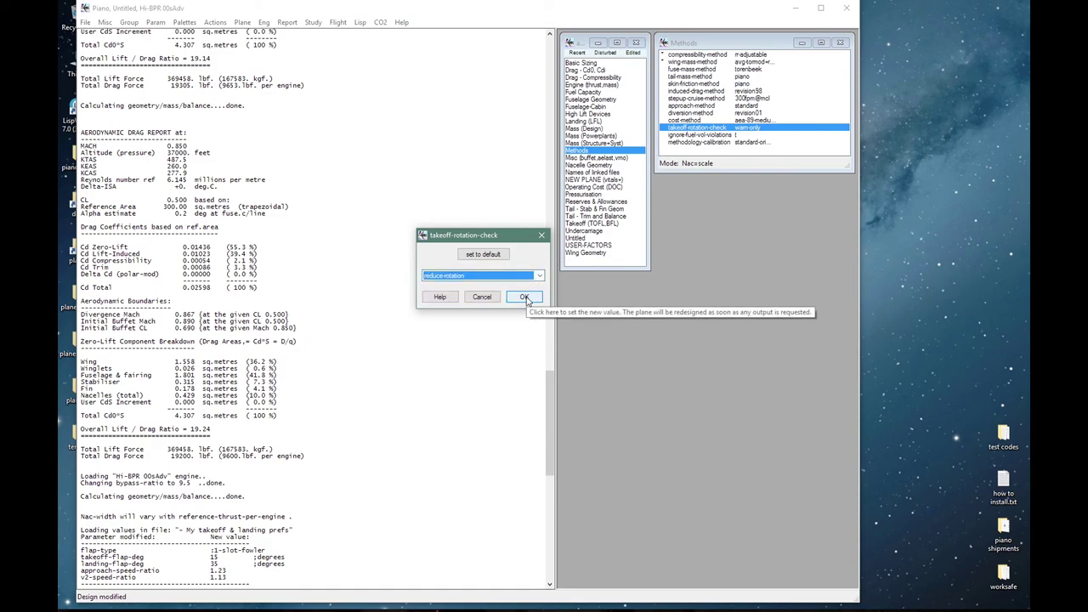
{"action": "left_click", "coordinate": [524, 297]}
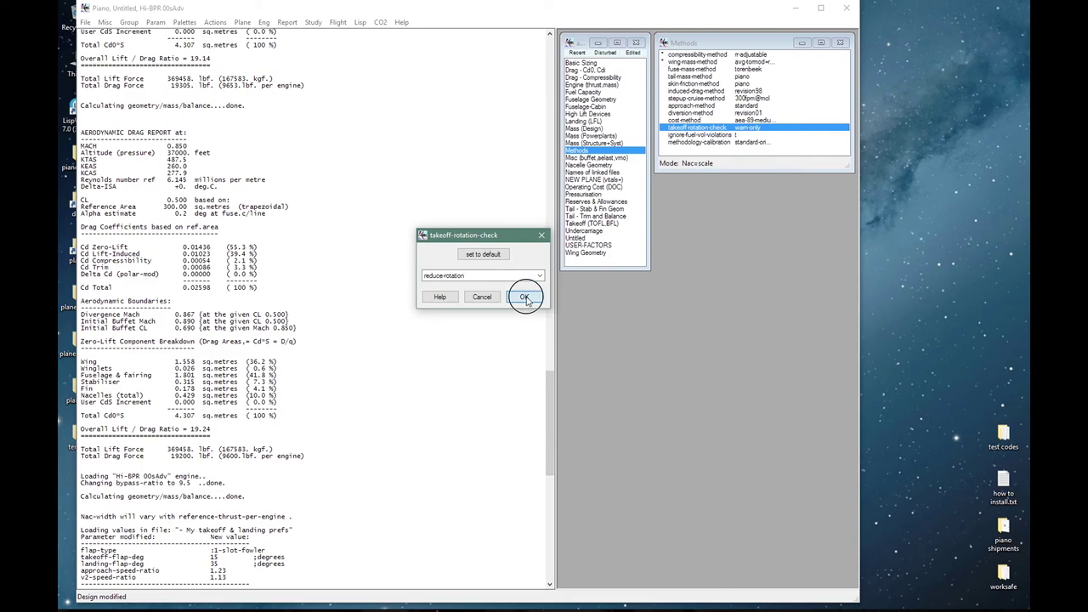
- Set ignore-fuel-vol-violations to false
{"action": "double_click", "coordinate": [689, 135]}
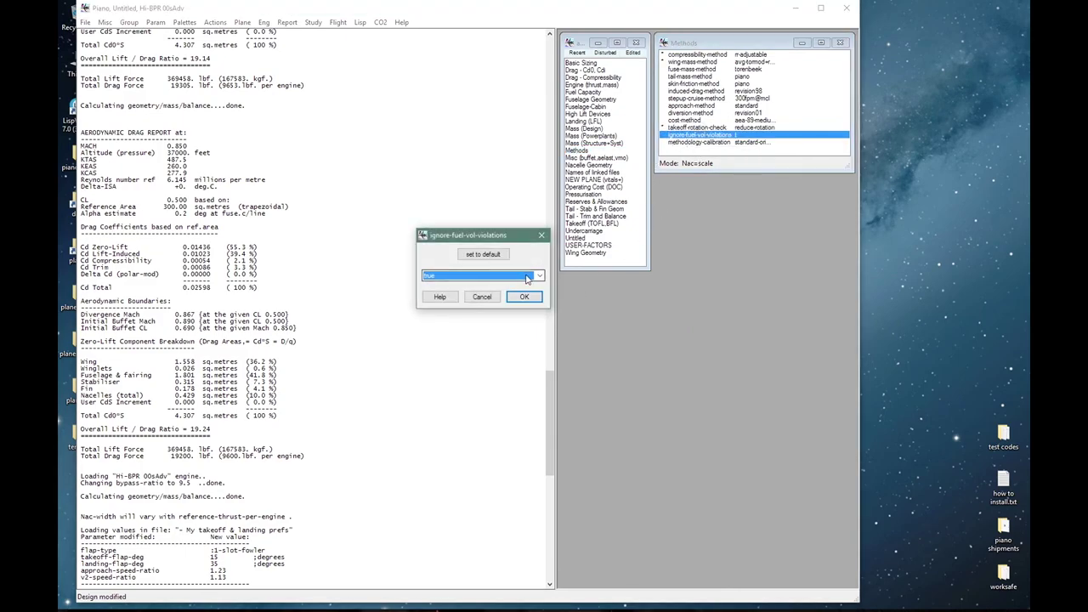
{"action": "left_click", "coordinate": [533, 276]}
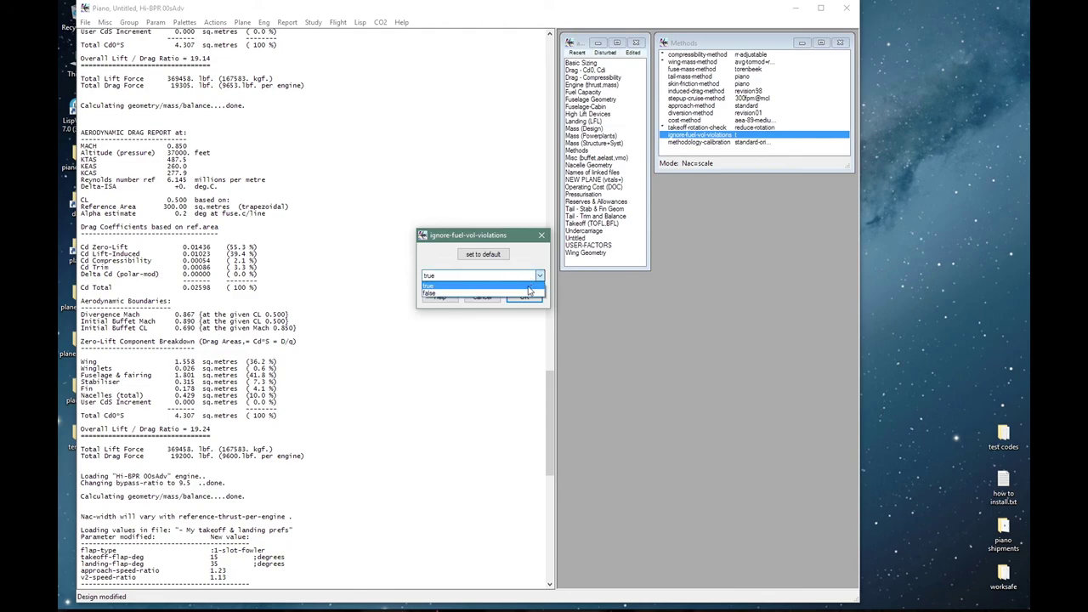
{"action": "left_click", "coordinate": [526, 293]}
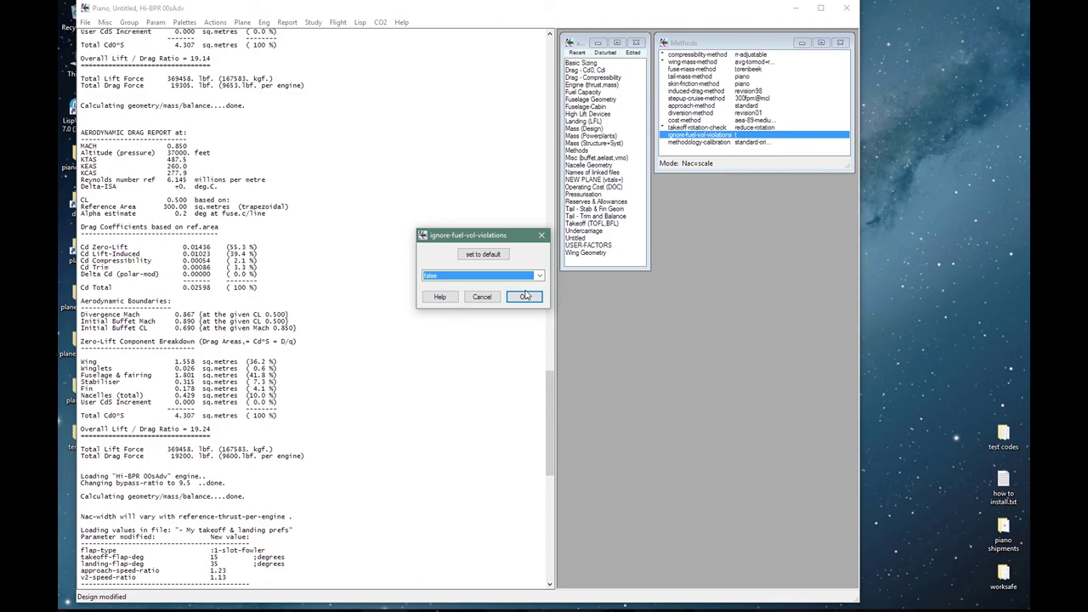
{"action": "left_click", "coordinate": [526, 295]}
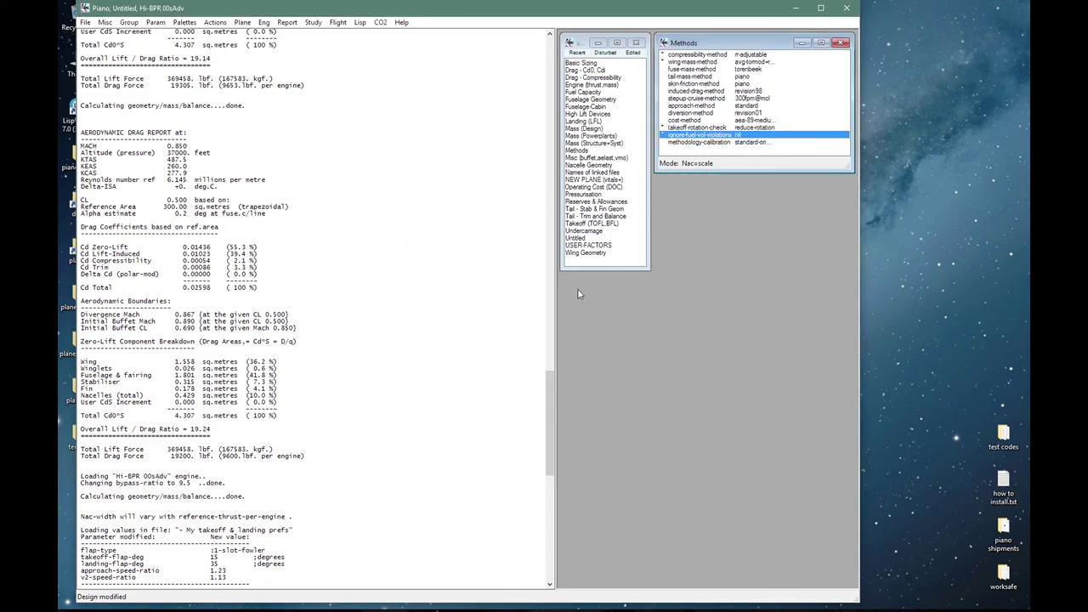
- Change methodology-calibration from standard-original to standard-rev1400
{"action": "double_click", "coordinate": [697, 142]}
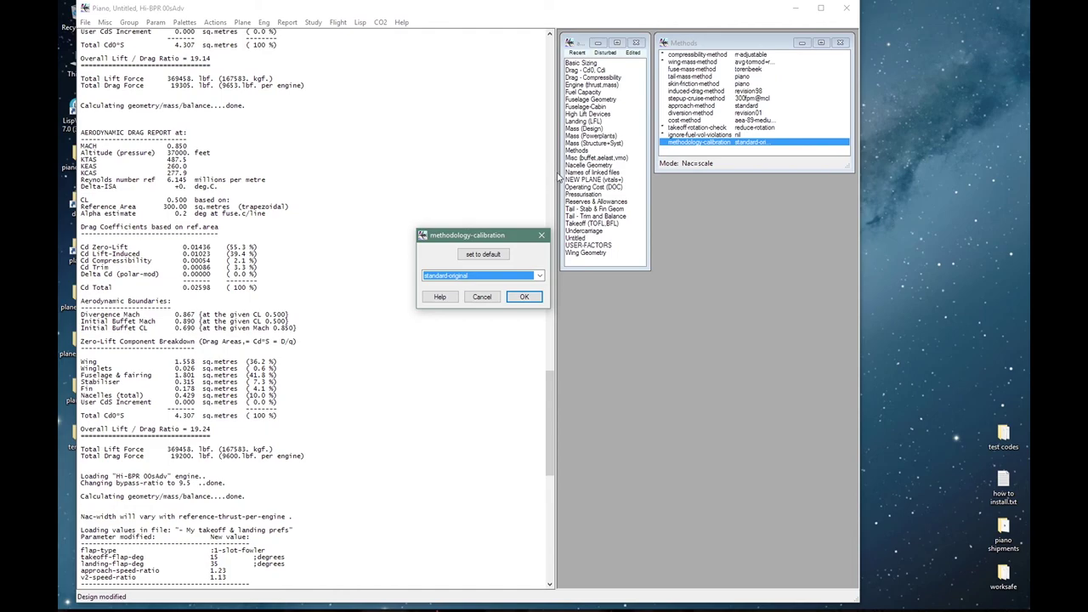
{"action": "left_click", "coordinate": [526, 276]}
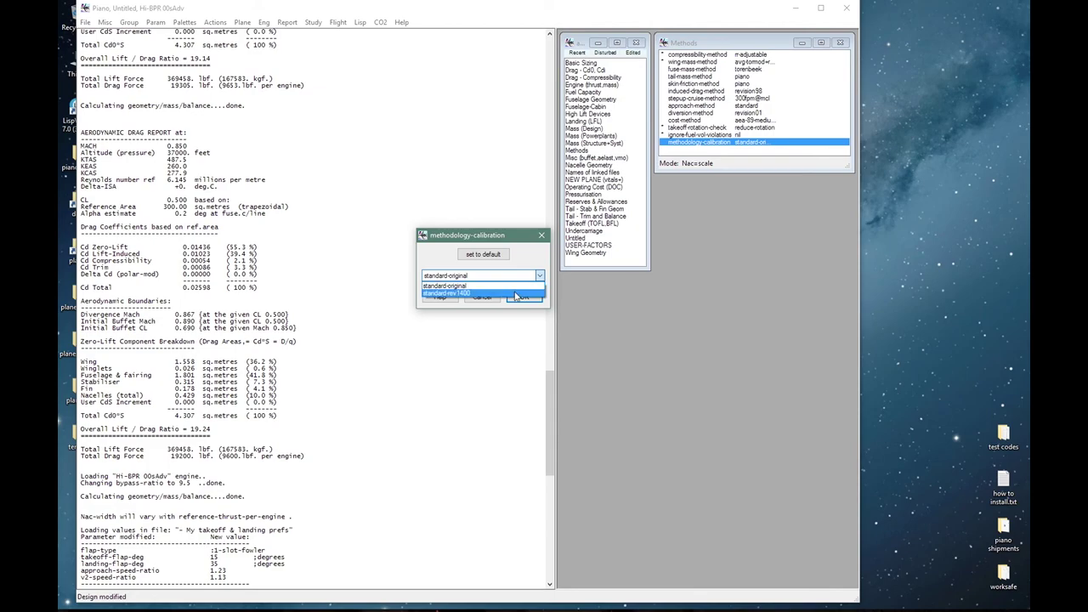
{"action": "left_click", "coordinate": [521, 292]}
{"action": "left_click", "coordinate": [523, 296]}
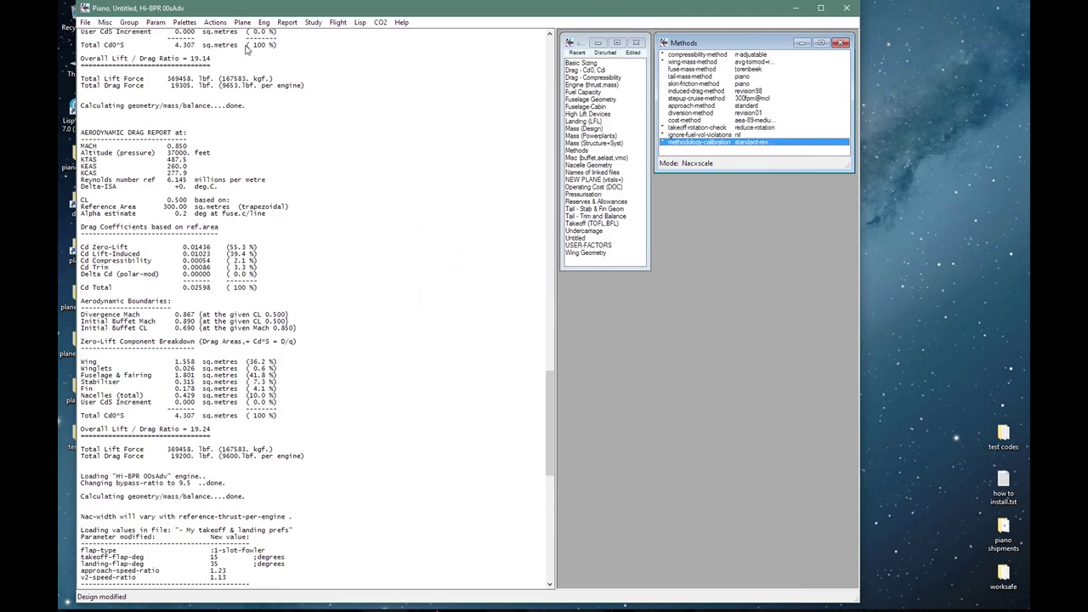
- Load the '- My methods preferences' values file, then show Misc (buffet,aelast,vmo)
{"action": "left_click", "coordinate": [216, 23]}
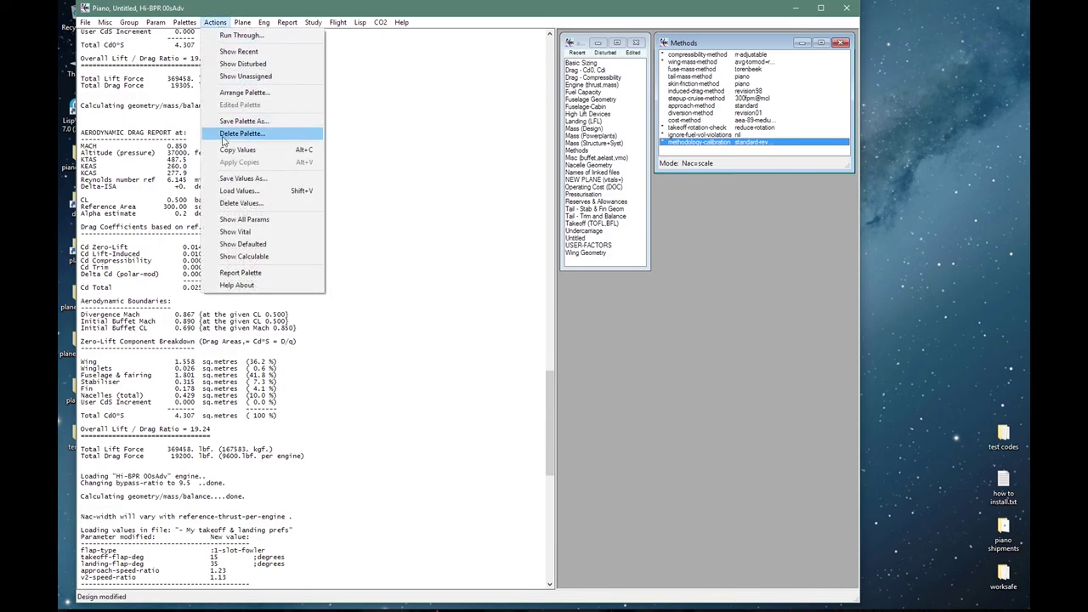
{"action": "left_click", "coordinate": [239, 192]}
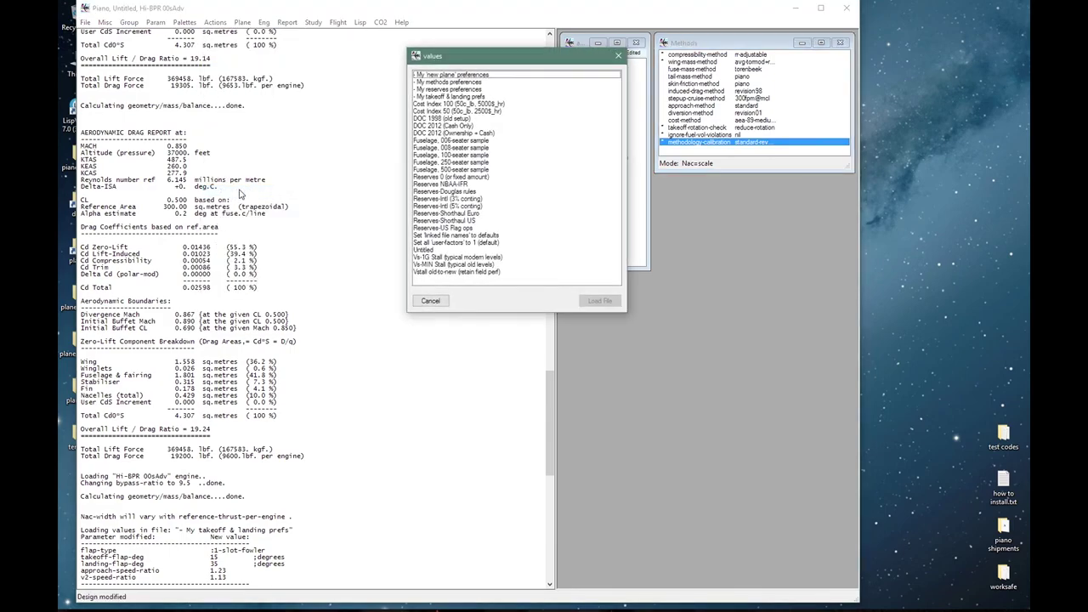
{"action": "left_click", "coordinate": [478, 82]}
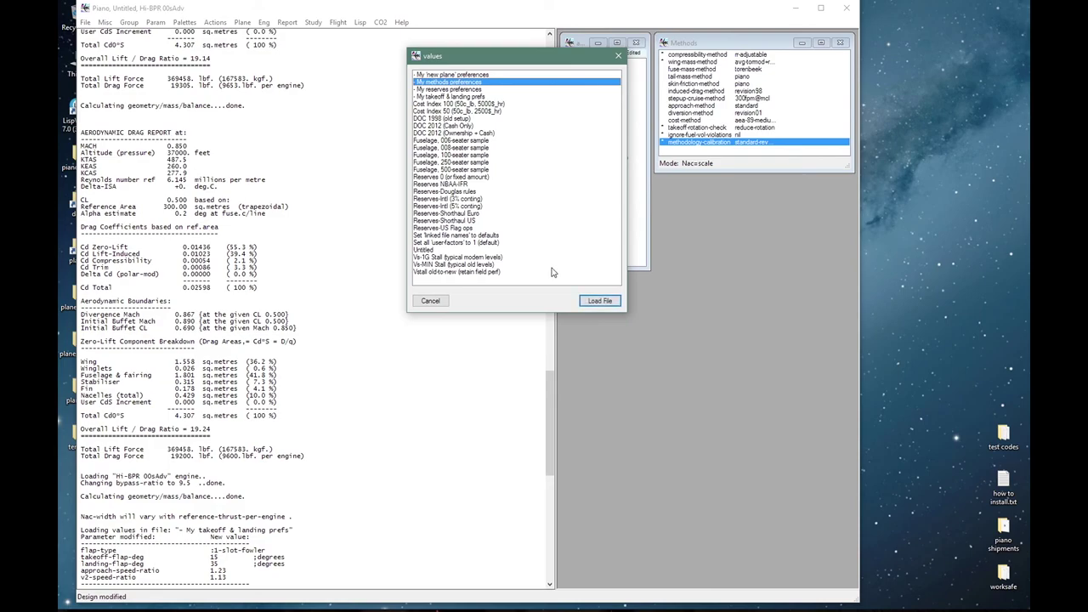
{"action": "left_click", "coordinate": [587, 300]}
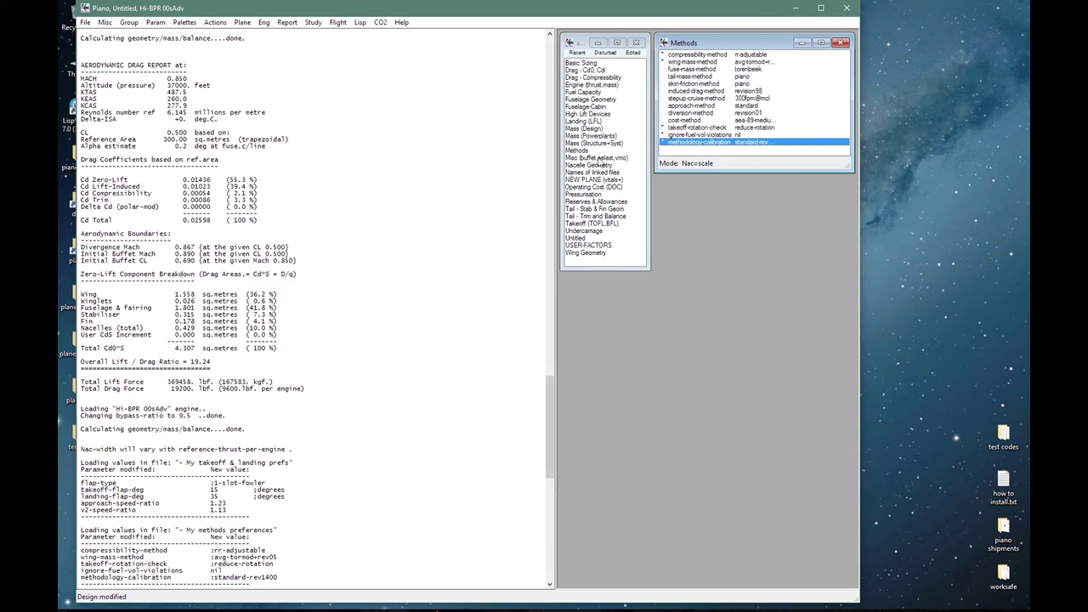
{"action": "left_click", "coordinate": [599, 159]}
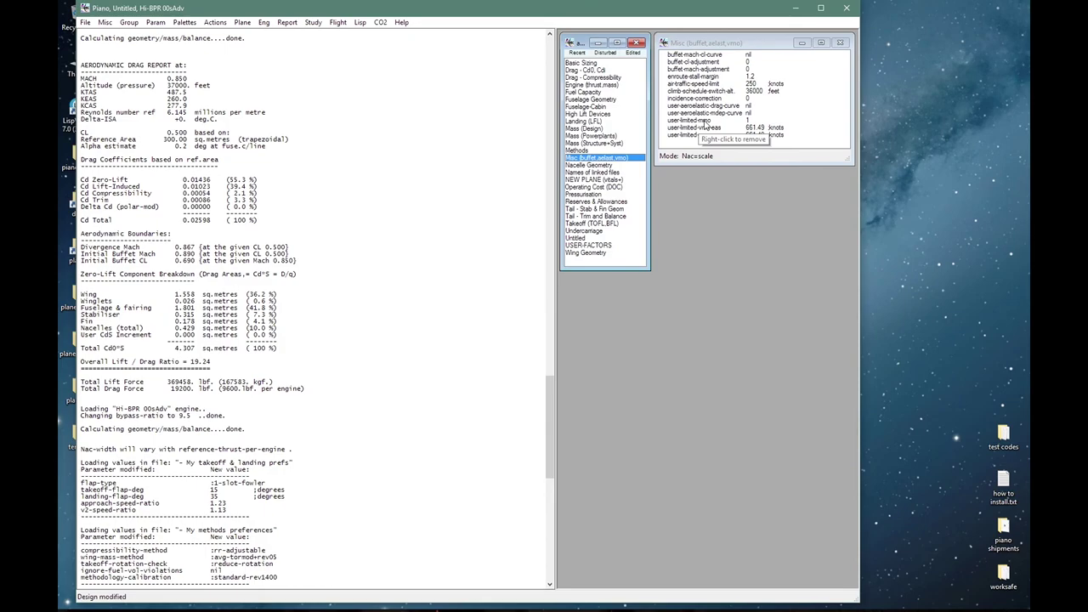
- Set the user-limited Mmo to 0.9
{"action": "double_click", "coordinate": [705, 121]}
{"action": "type", "text": "9"}
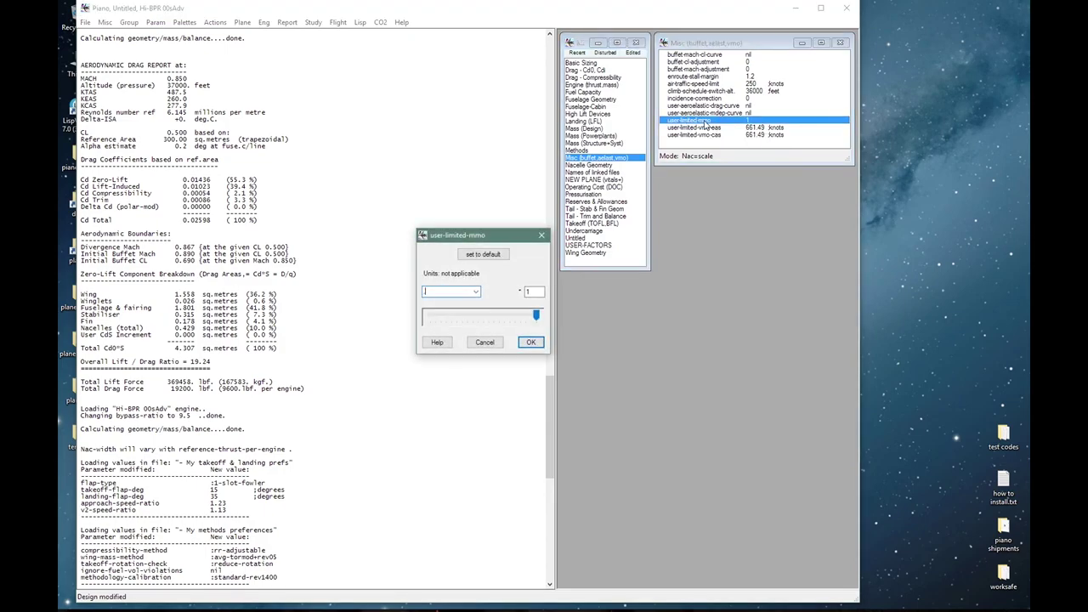
{"action": "key", "text": "Return"}
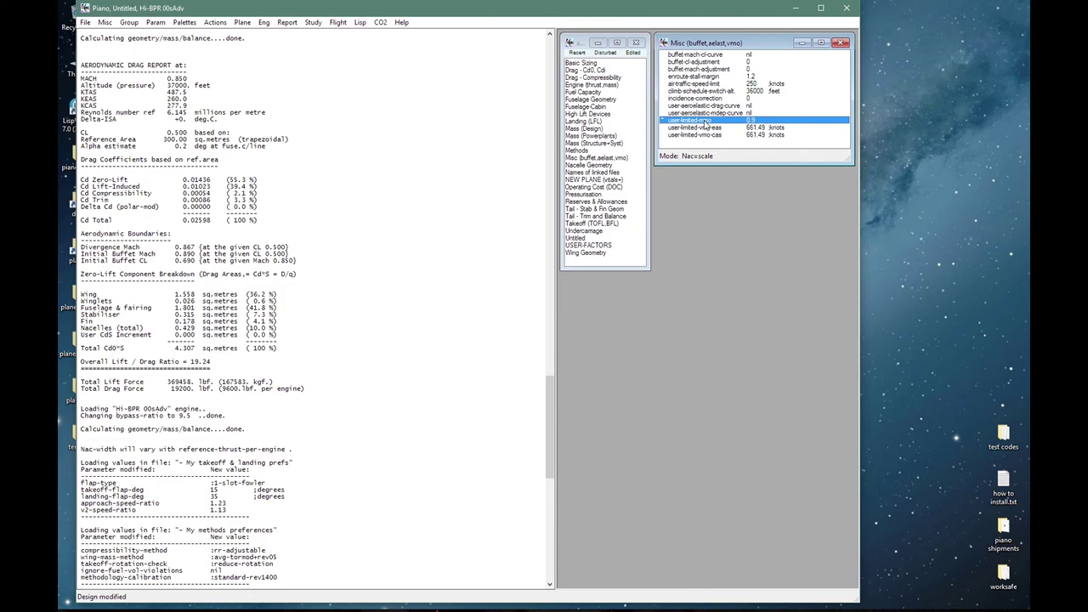
- Limit Vmo to 350 knots EAS, leave Vmo CAS unchanged, and show Nacelle Geometry
{"action": "double_click", "coordinate": [704, 127]}
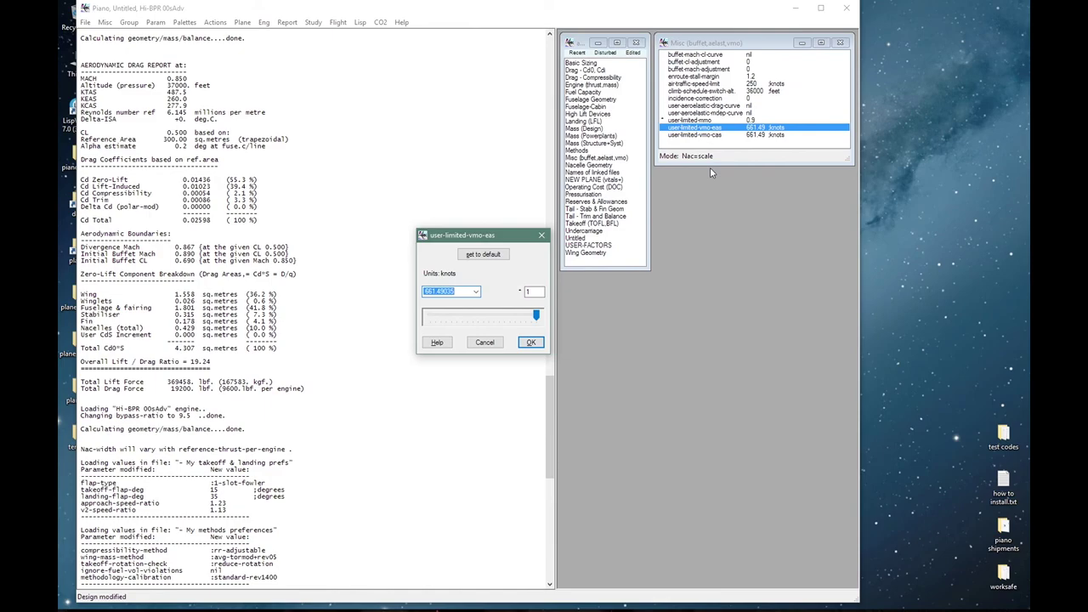
{"action": "type", "text": "350"}
{"action": "key", "text": "Return"}
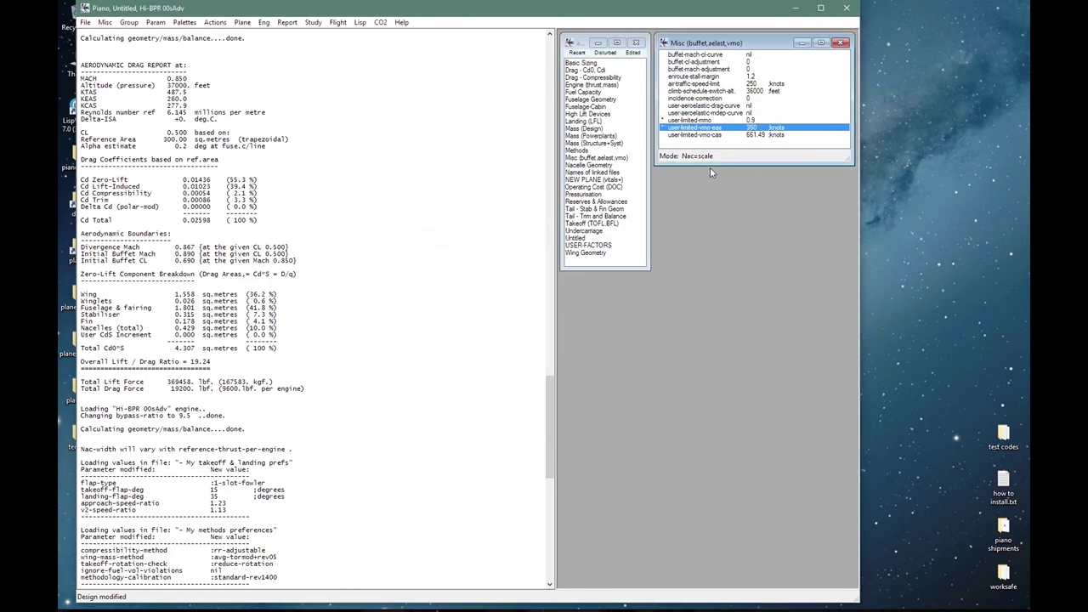
{"action": "key", "text": "Down"}
{"action": "key", "text": "Return"}
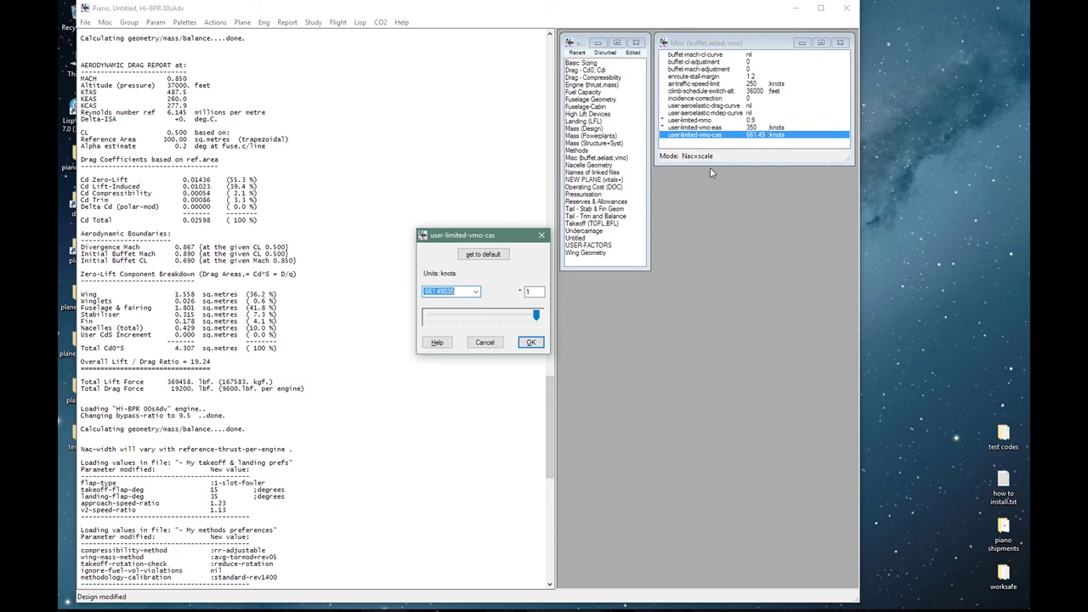
{"action": "key", "text": "Return"}
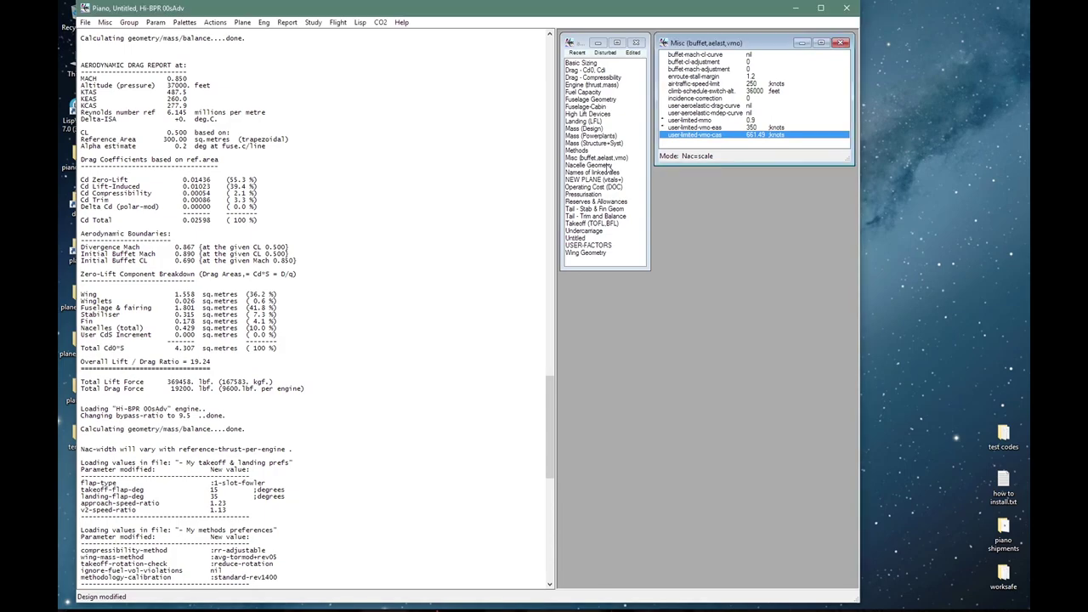
{"action": "left_click", "coordinate": [606, 166]}
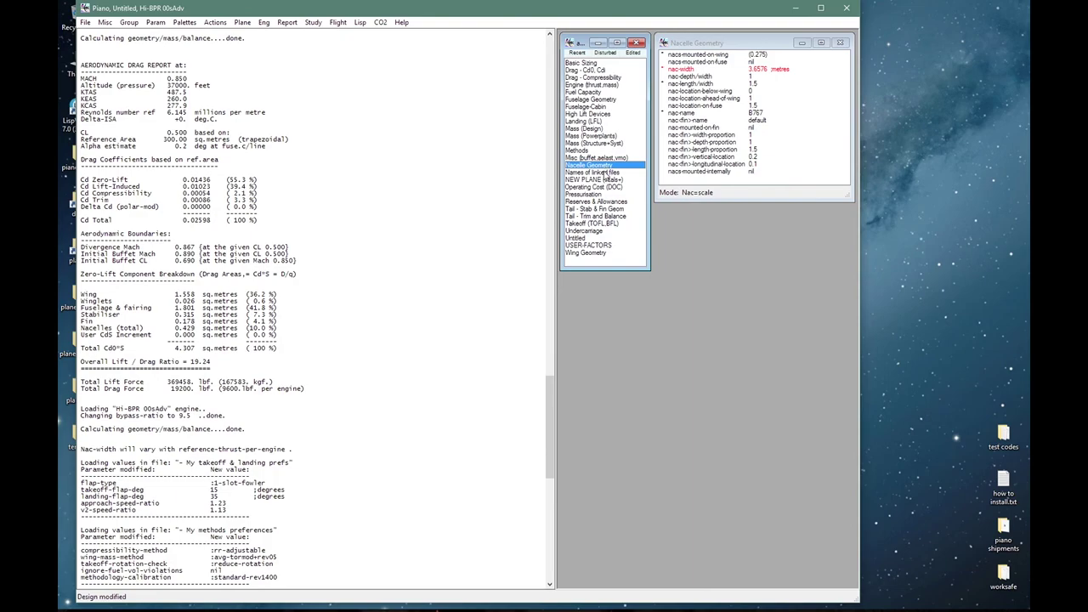
- Browse the linked file names, new-plane vitals and Operating Cost (DOC) parameter sheets
{"action": "left_click", "coordinate": [605, 173]}
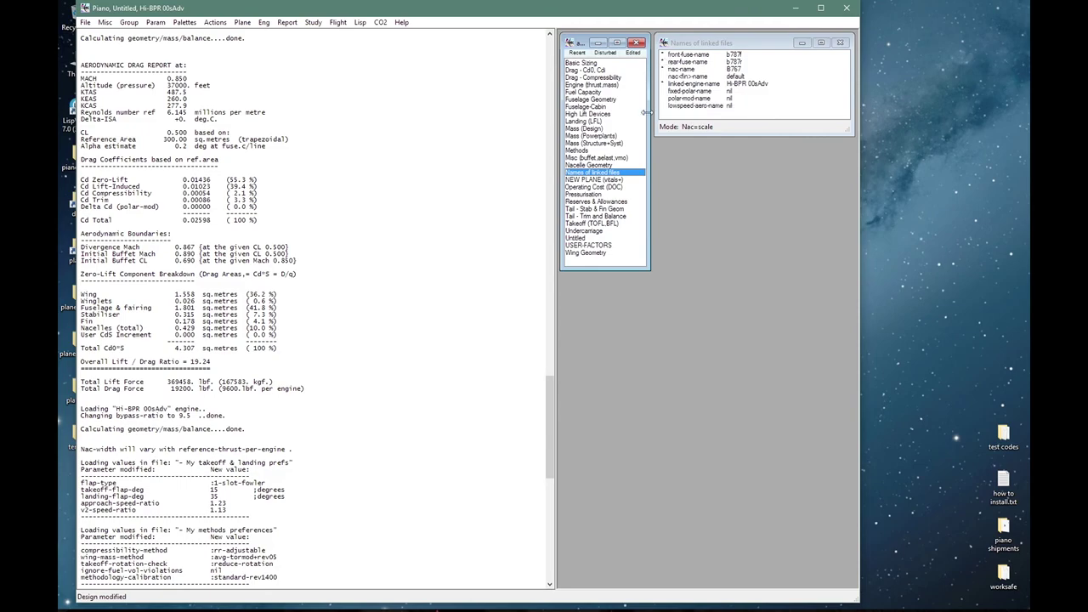
{"action": "left_click", "coordinate": [619, 181]}
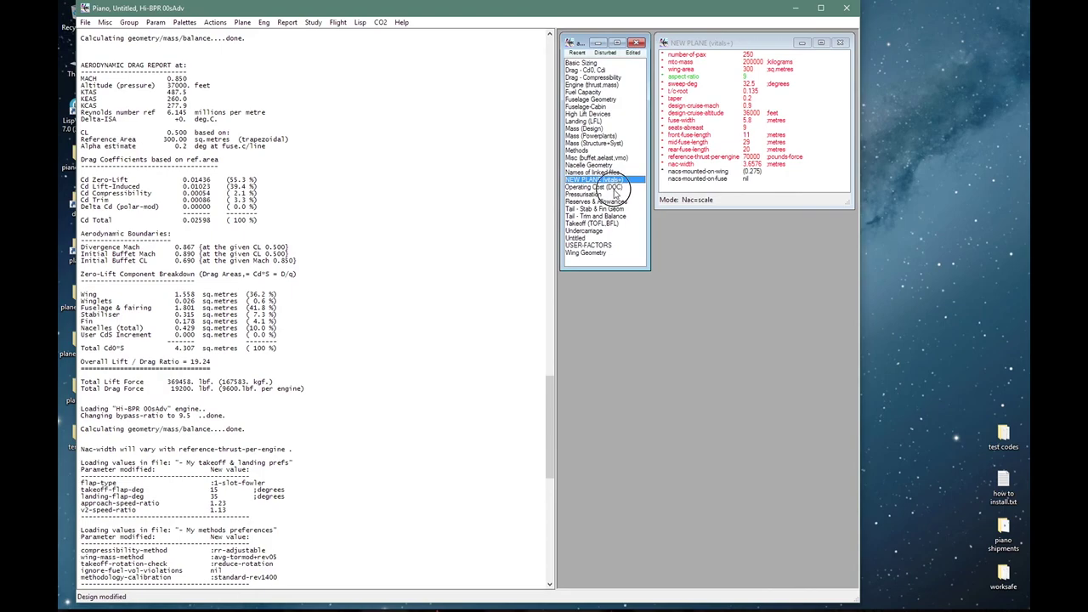
{"action": "left_click", "coordinate": [615, 187]}
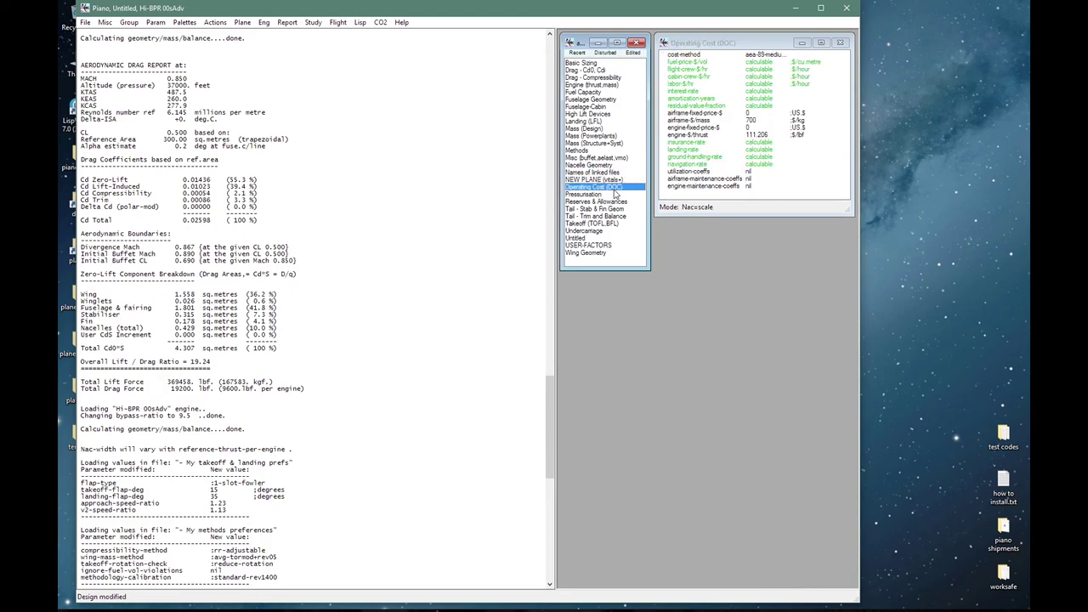
- Set the pressurisation cabin altitude to 6000 ft
{"action": "left_click", "coordinate": [606, 196]}
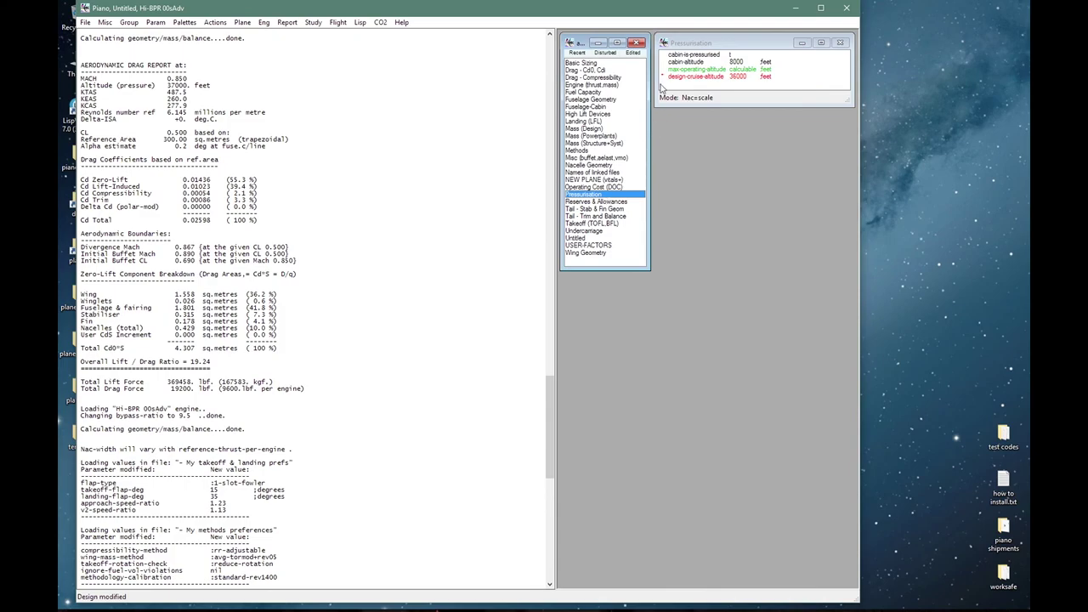
{"action": "left_click", "coordinate": [676, 62]}
{"action": "double_click", "coordinate": [675, 63]}
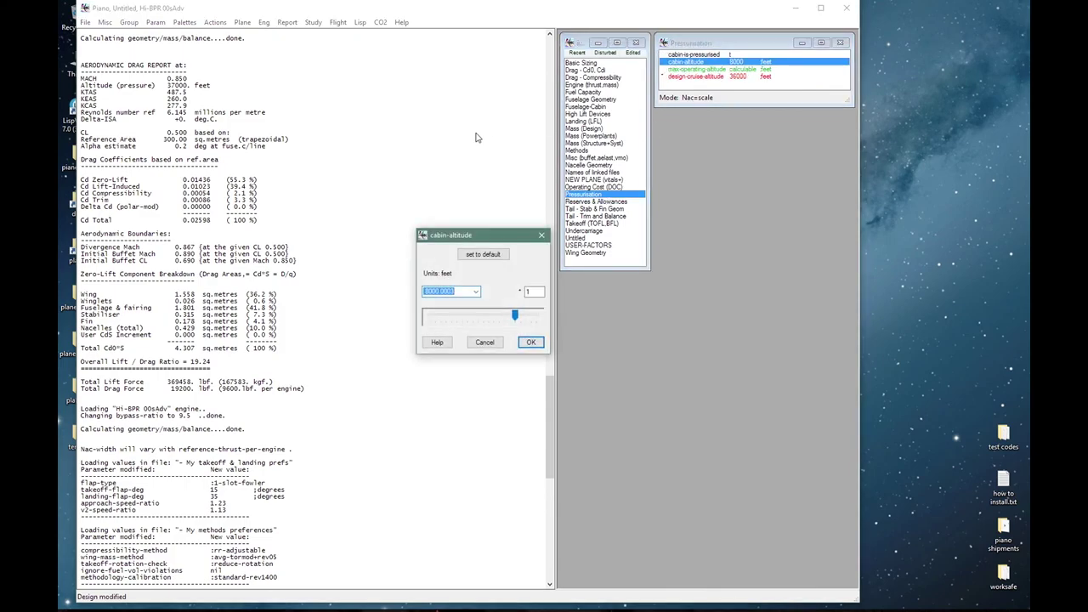
{"action": "type", "text": "8"}
{"action": "type", "text": "000"}
{"action": "key", "text": "Return"}
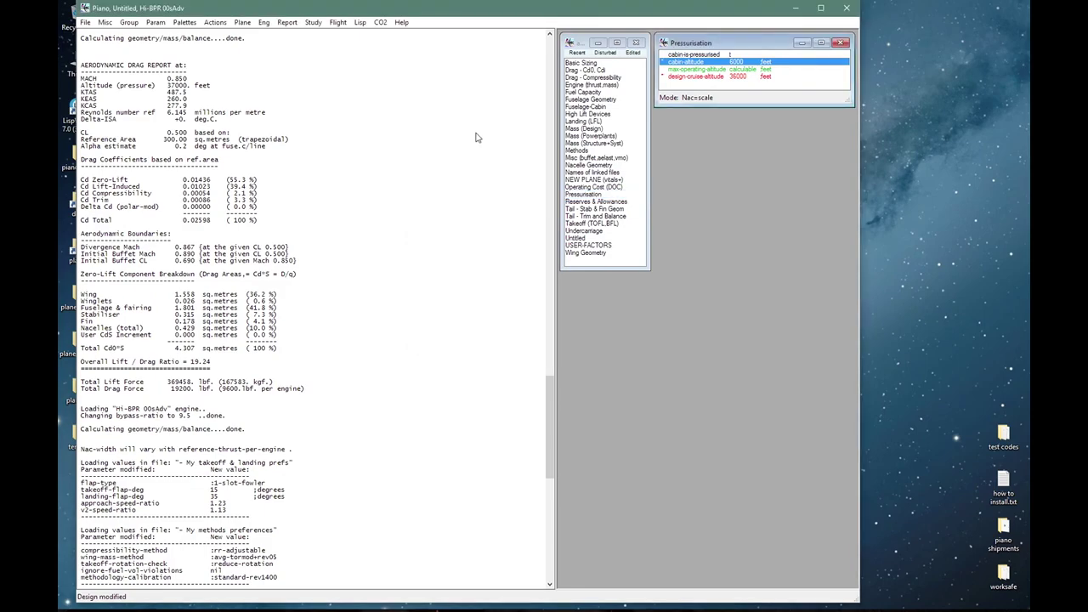
- Fix the maximum operating altitude at 43000 ft and check the 200 nmi diversion distance
{"action": "double_click", "coordinate": [678, 71]}
{"action": "left_click", "coordinate": [438, 252]}
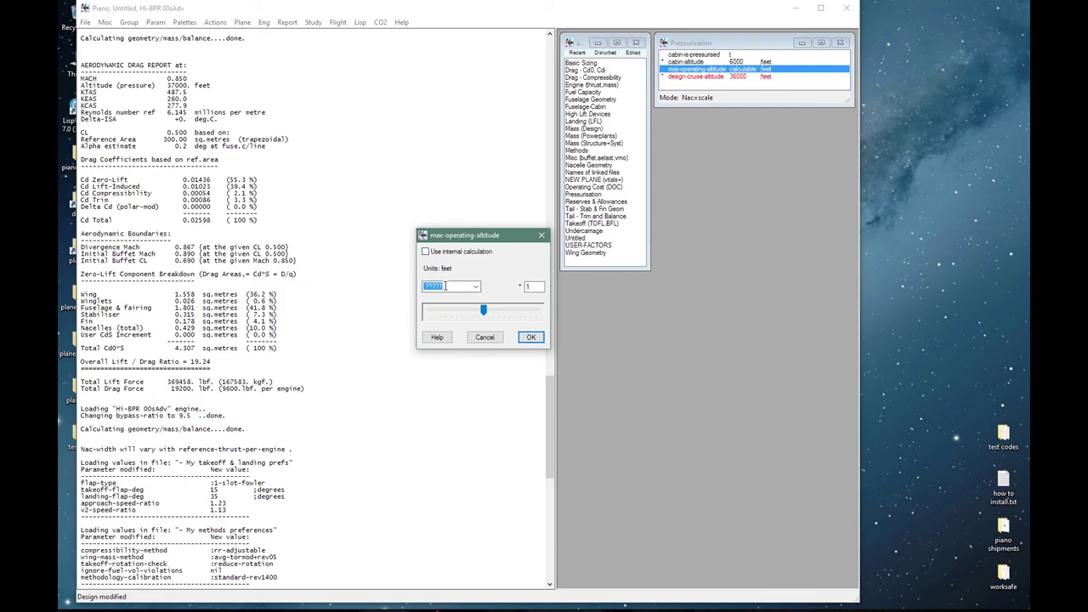
{"action": "type", "text": "43000"}
{"action": "key", "text": "Return"}
{"action": "left_click", "coordinate": [587, 203]}
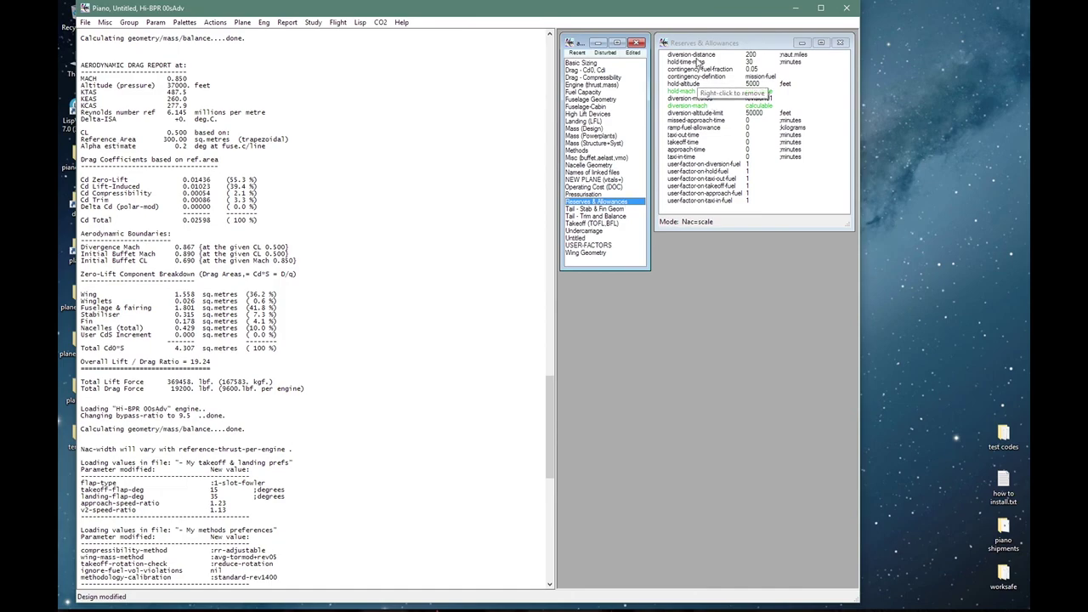
{"action": "left_click", "coordinate": [695, 56]}
- Leave hold time and contingency settings unchanged and set the hold altitude to 1500 ft
{"action": "left_click", "coordinate": [694, 61]}
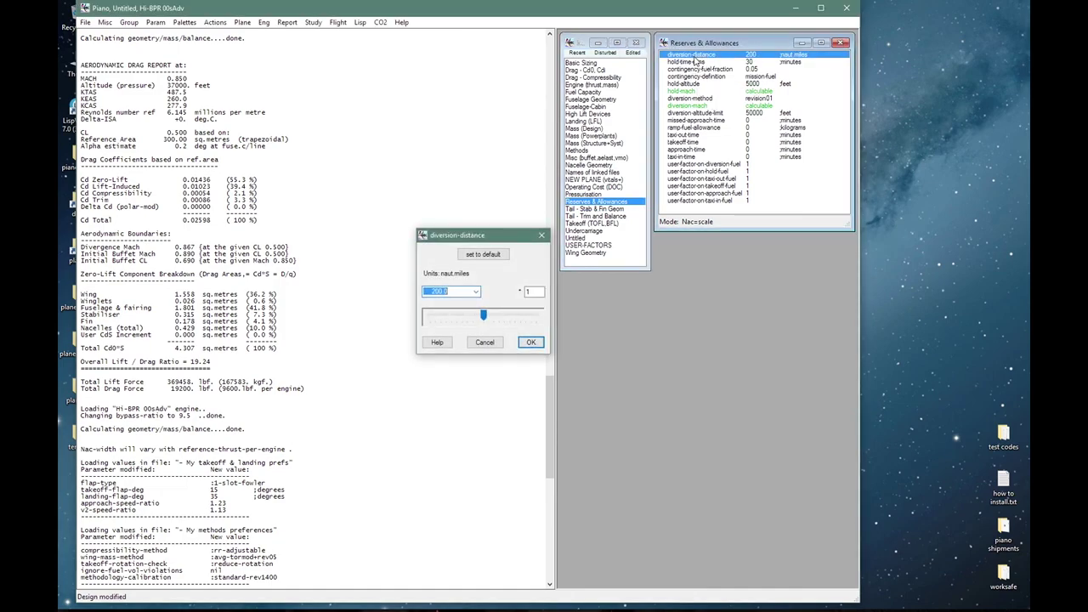
{"action": "key", "text": "Escape"}
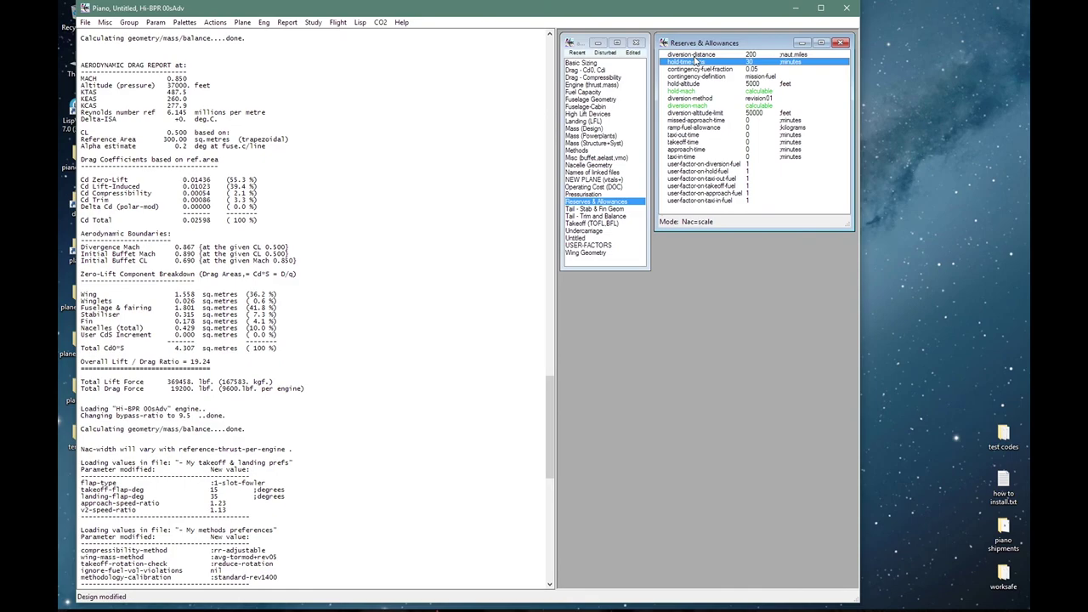
{"action": "key", "text": "Down"}
{"action": "key", "text": "Return"}
{"action": "key", "text": "Escape"}
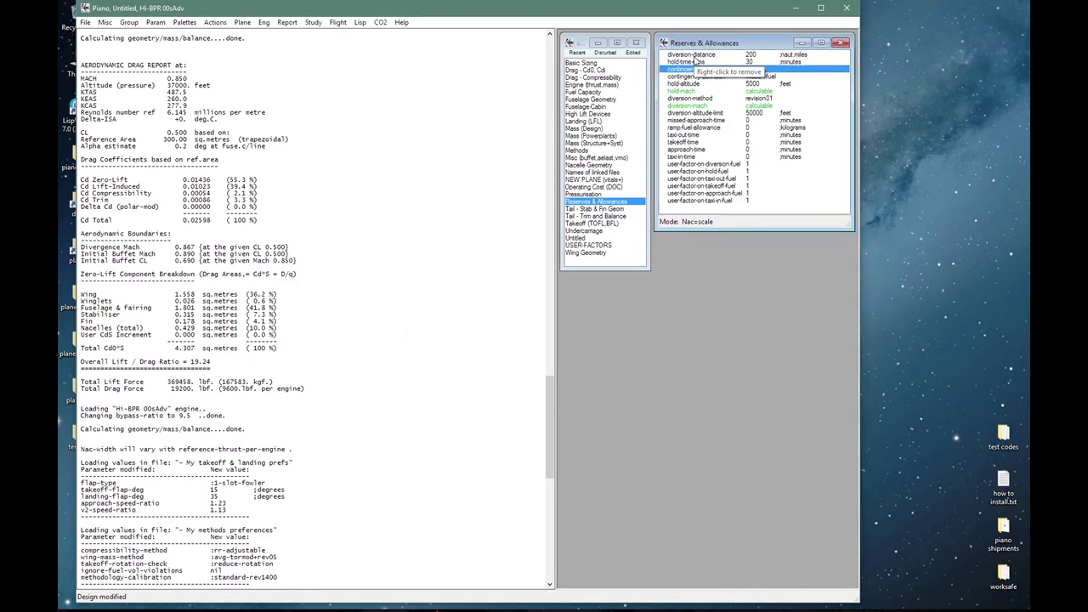
{"action": "key", "text": "Down"}
{"action": "key", "text": "Return"}
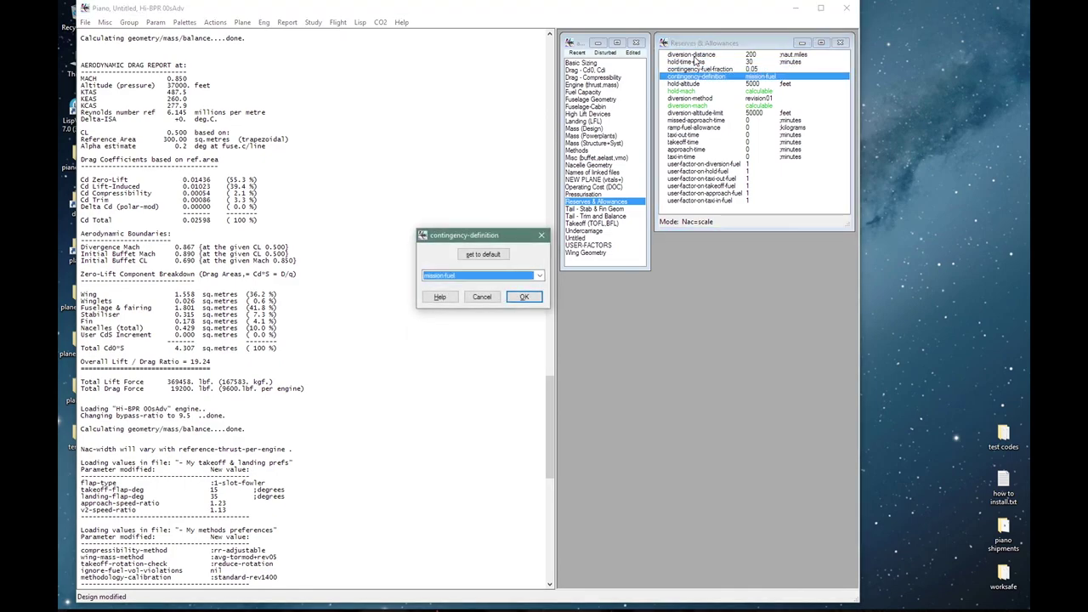
{"action": "key", "text": "Escape"}
{"action": "key", "text": "Down"}
{"action": "key", "text": "Return"}
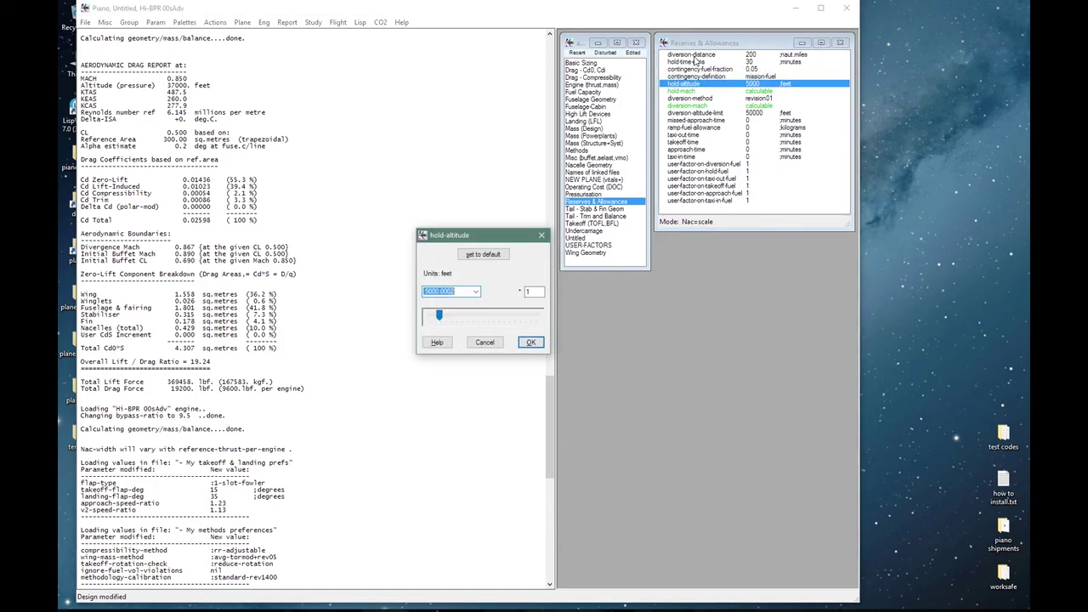
{"action": "type", "text": "1500"}
{"action": "key", "text": "Return"}
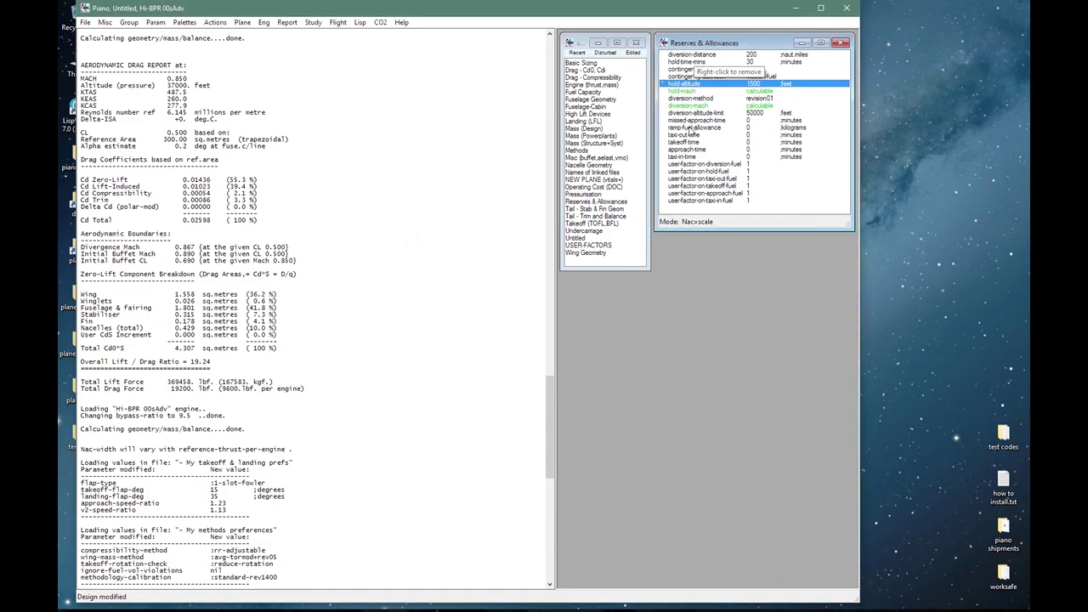
- Set taxi-out 10, takeoff 1.5, approach 3 and taxi-in 5 minutes
{"action": "left_click", "coordinate": [685, 134]}
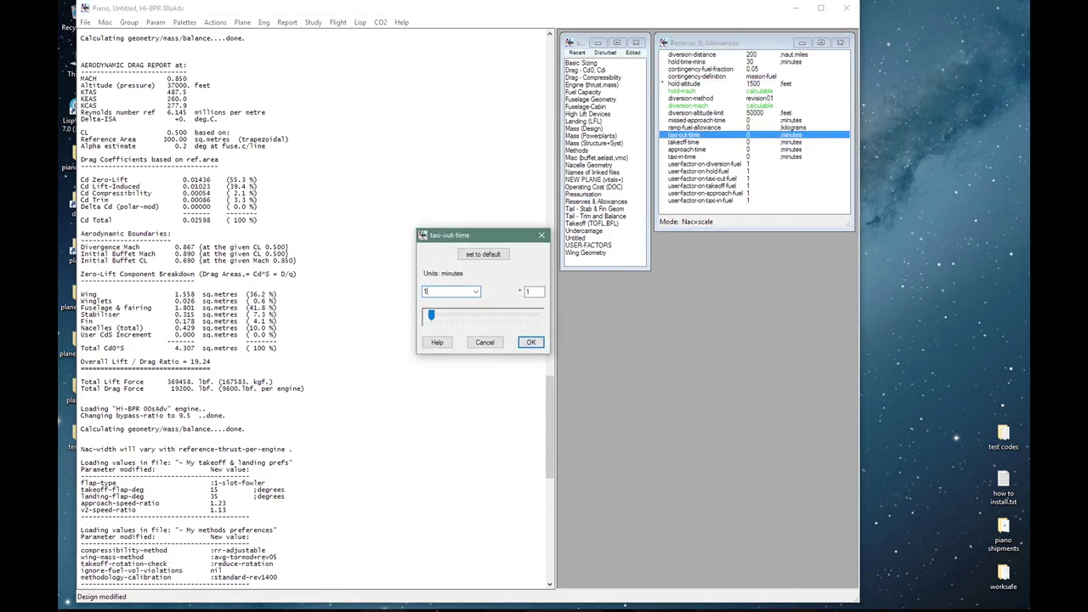
{"action": "type", "text": "0"}
{"action": "key", "text": "Return"}
{"action": "left_click", "coordinate": [685, 142]}
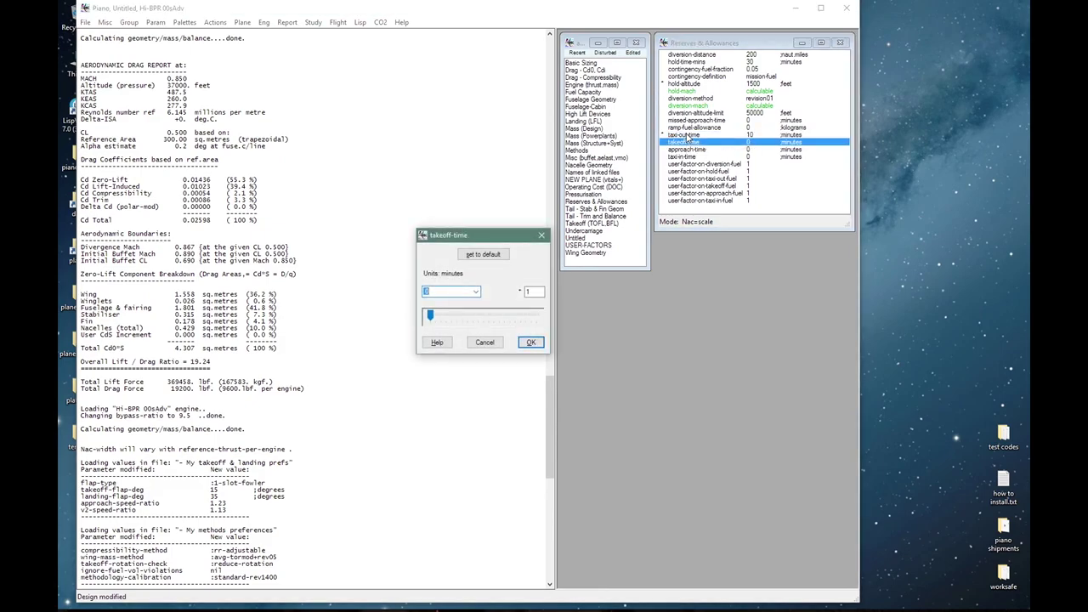
{"action": "type", "text": ".5"}
{"action": "key", "text": "Return"}
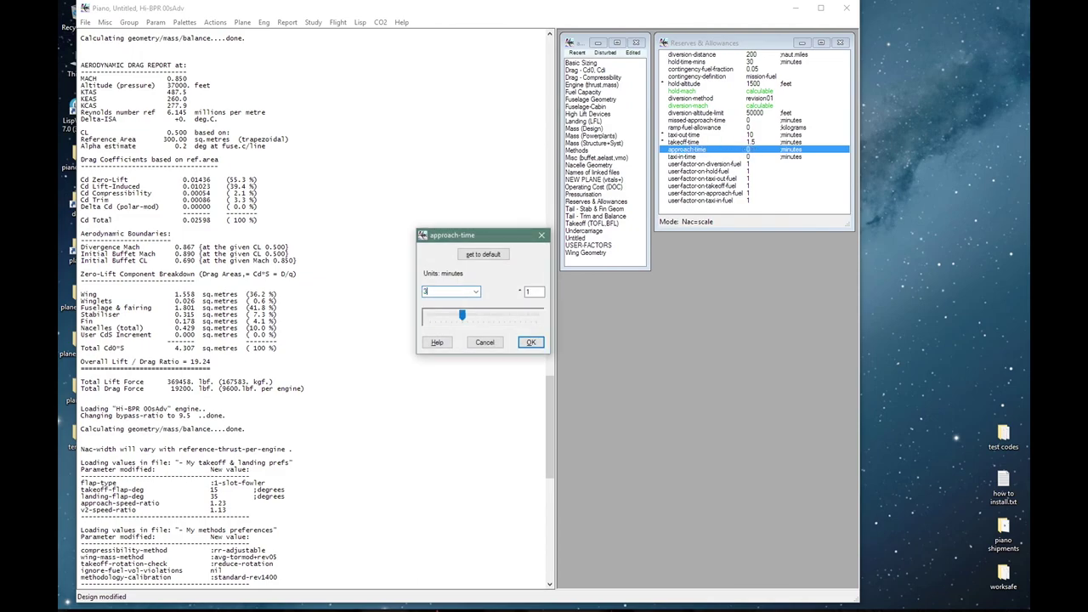
{"action": "key", "text": "Return"}
{"action": "type", "text": "3"}
{"action": "key", "text": "Return"}
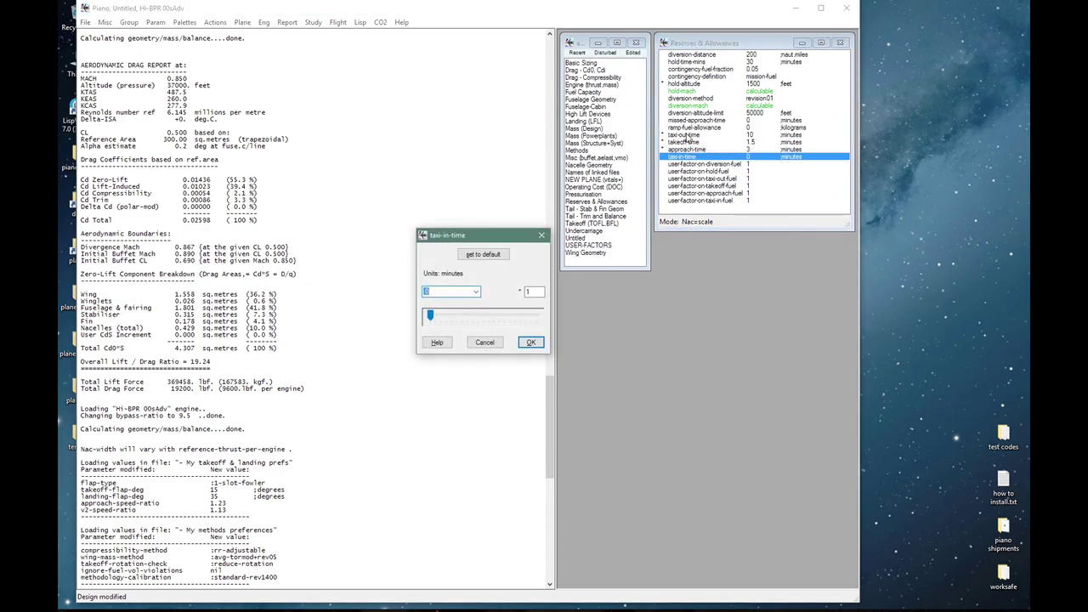
{"action": "type", "text": "5"}
{"action": "key", "text": "Return"}
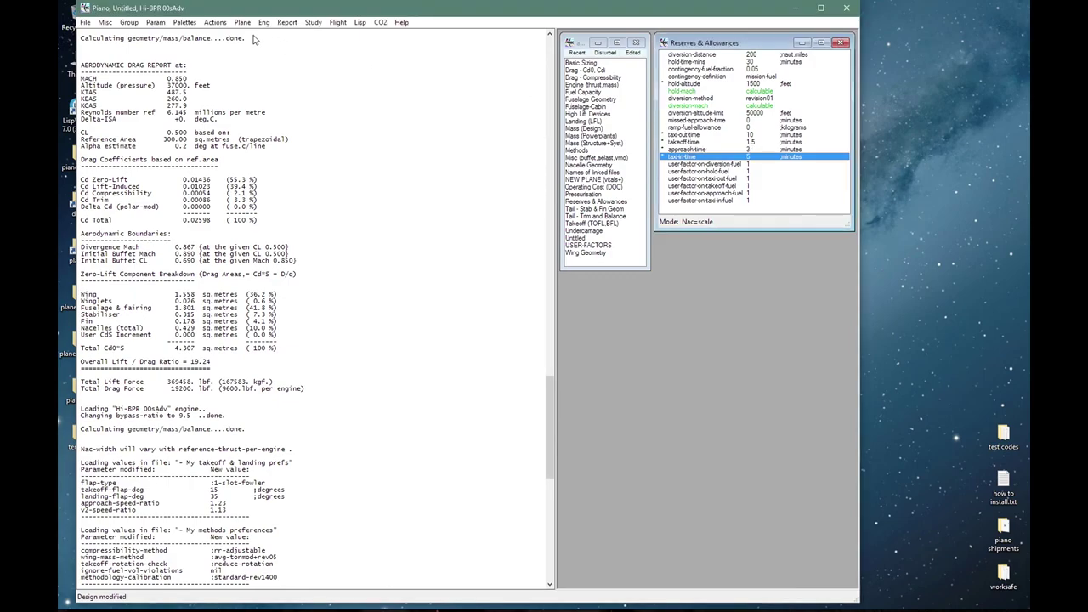
- Load the 'Reserves-Intl (5% conting)' values file through Actions > Load Values
{"action": "left_click", "coordinate": [213, 24]}
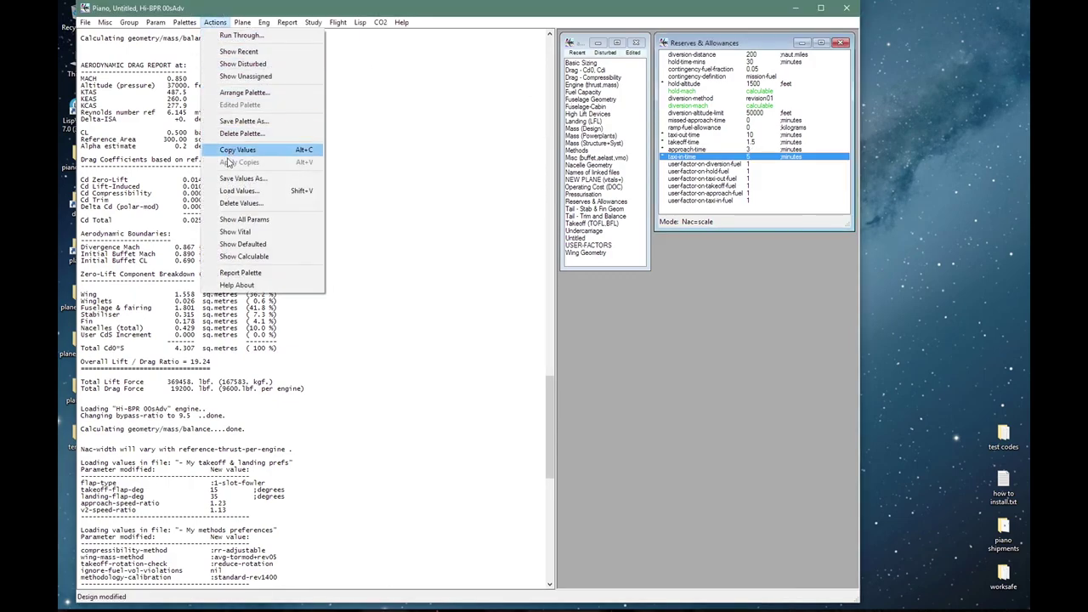
{"action": "left_click", "coordinate": [225, 192]}
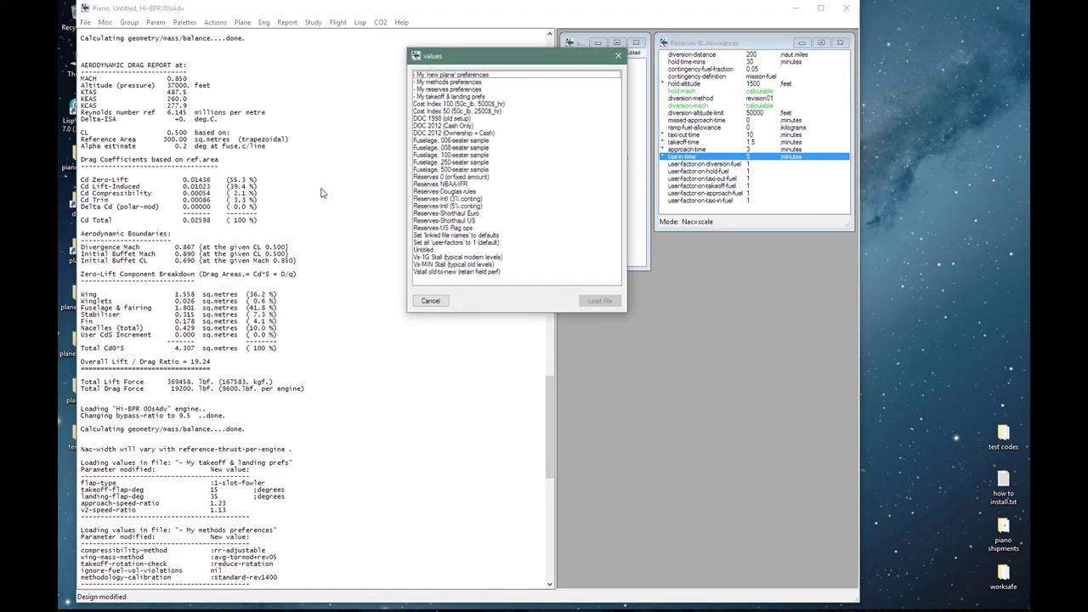
{"action": "left_click", "coordinate": [464, 206]}
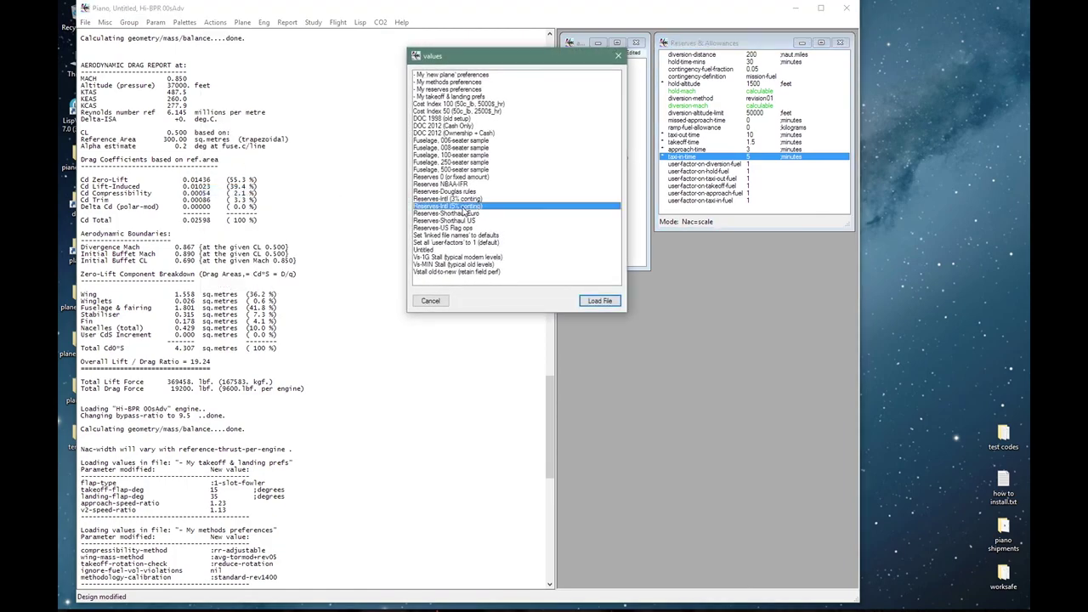
{"action": "left_click", "coordinate": [589, 300]}
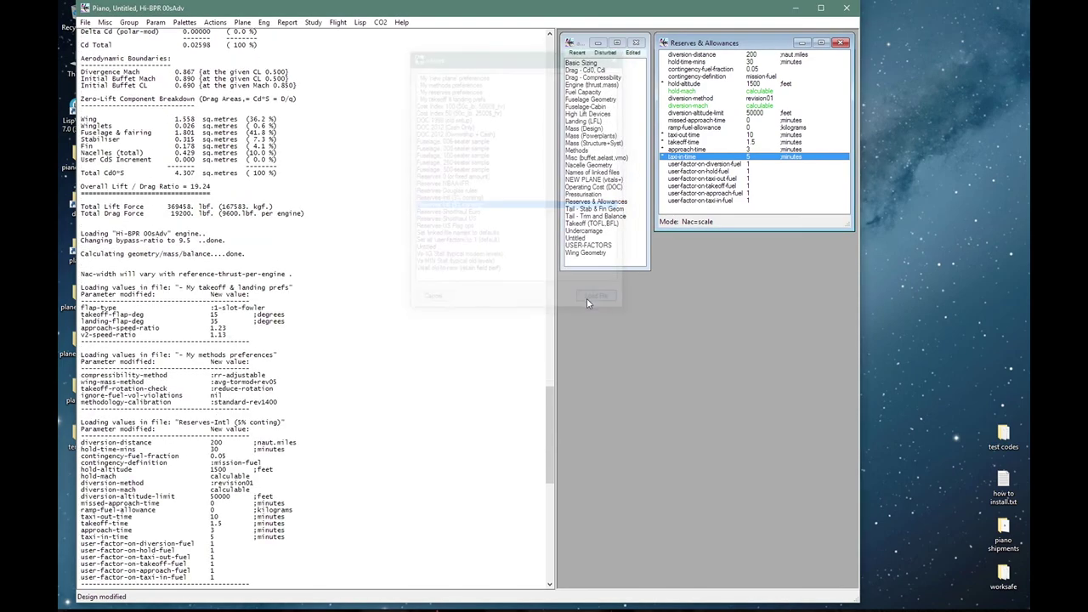
- Review the Tail, Takeoff, Undercarriage, USER-FACTORS and Wing Geometry groups, then list the 64 disturbed parameters
{"action": "left_click", "coordinate": [589, 210]}
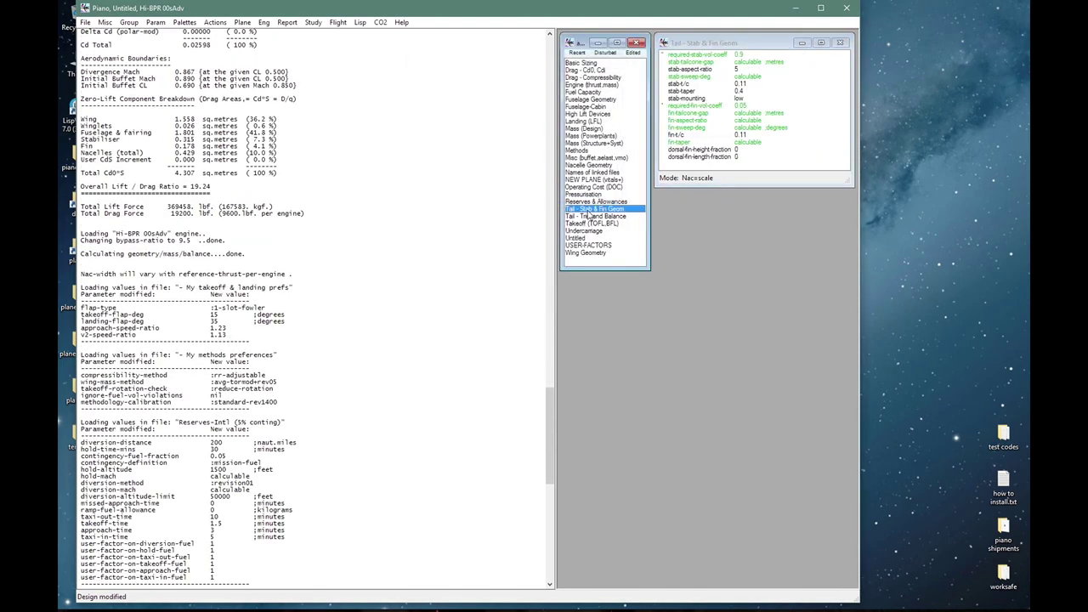
{"action": "left_click", "coordinate": [589, 216]}
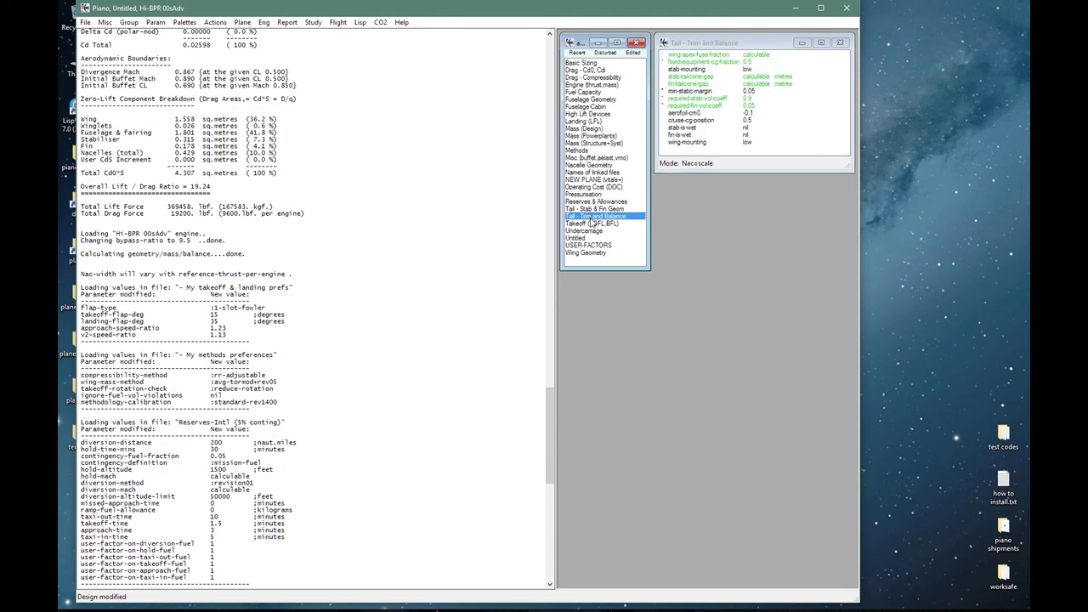
{"action": "left_click", "coordinate": [592, 224]}
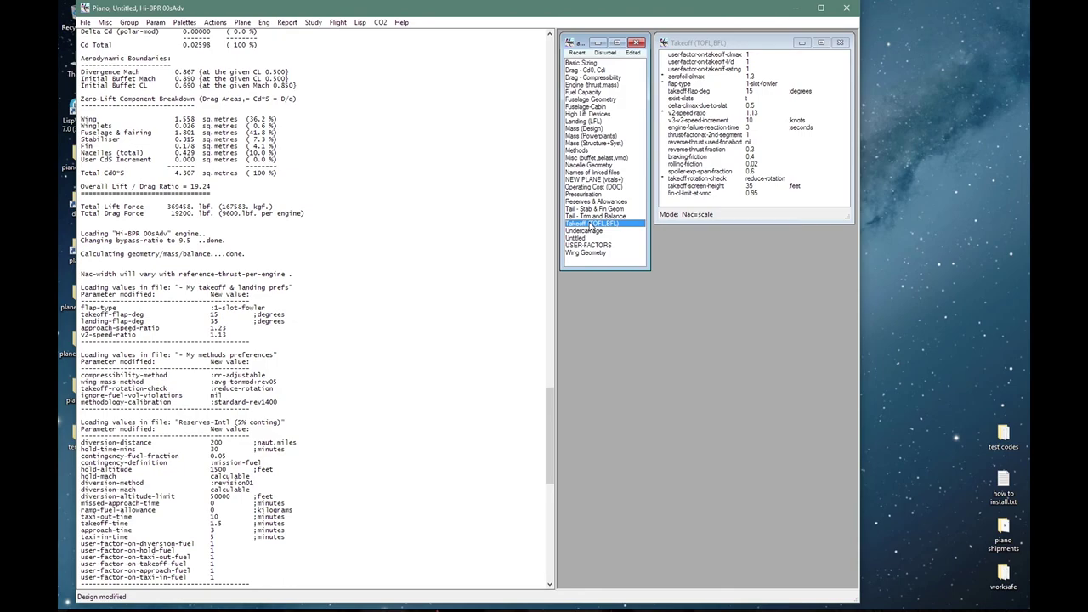
{"action": "left_click", "coordinate": [589, 232]}
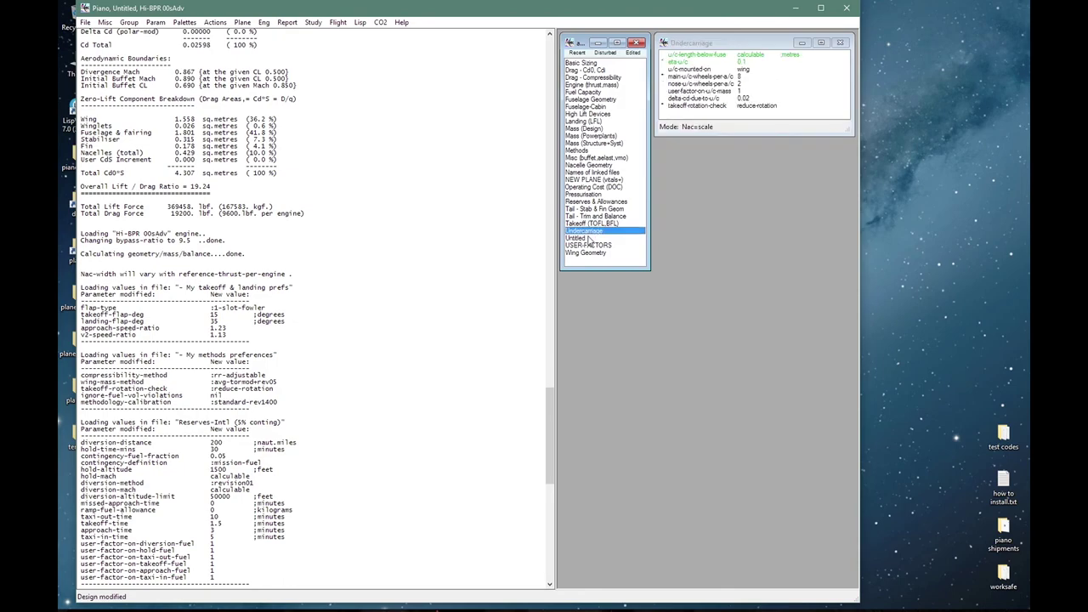
{"action": "left_click", "coordinate": [588, 239]}
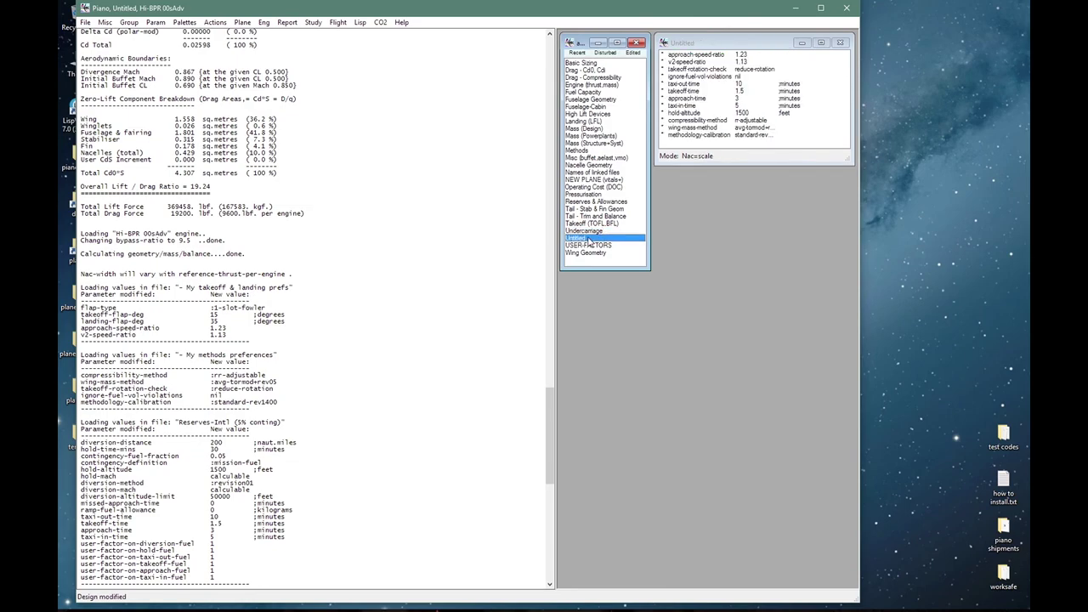
{"action": "left_click", "coordinate": [588, 245]}
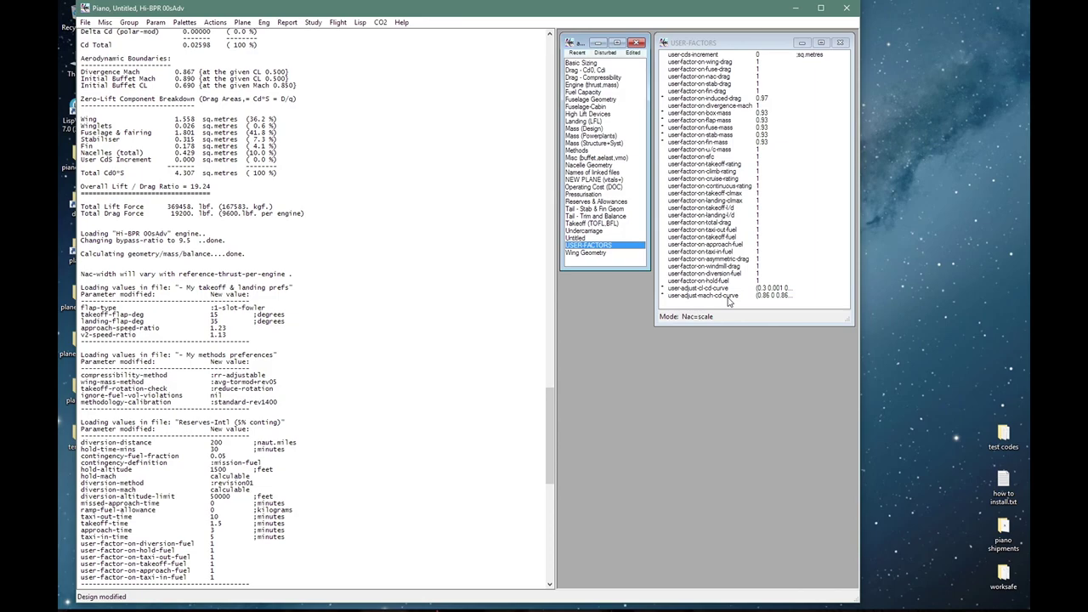
{"action": "left_click", "coordinate": [597, 253]}
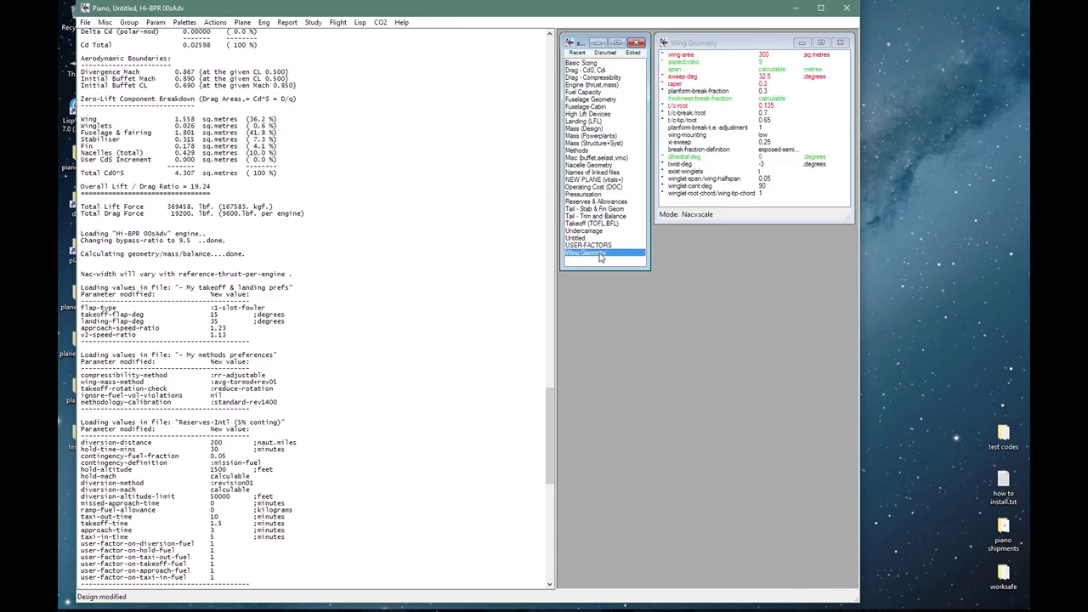
{"action": "left_click", "coordinate": [605, 53]}
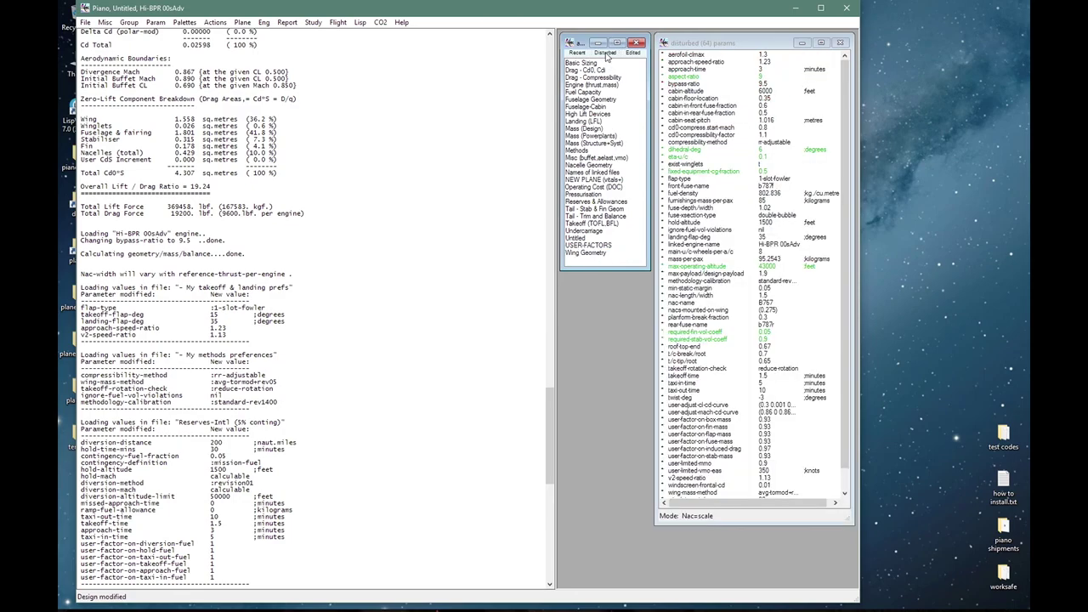
- Draw the 3-view (54.6 m span, 61.8 m long, 250 pax), then close it
{"action": "left_click", "coordinate": [287, 22]}
{"action": "left_click", "coordinate": [293, 34]}
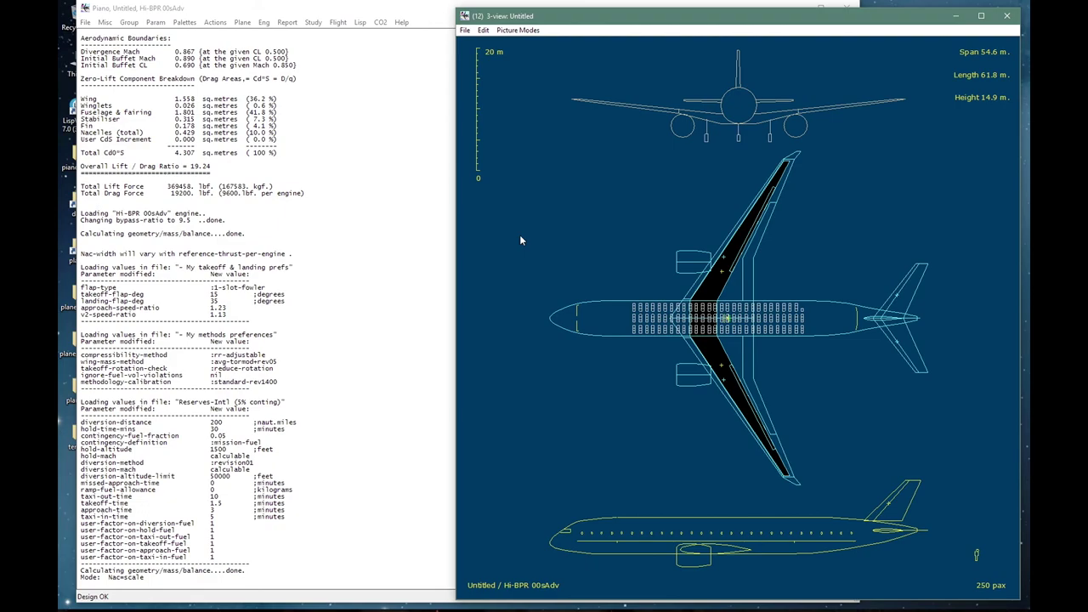
{"action": "key", "text": "alt+F4"}
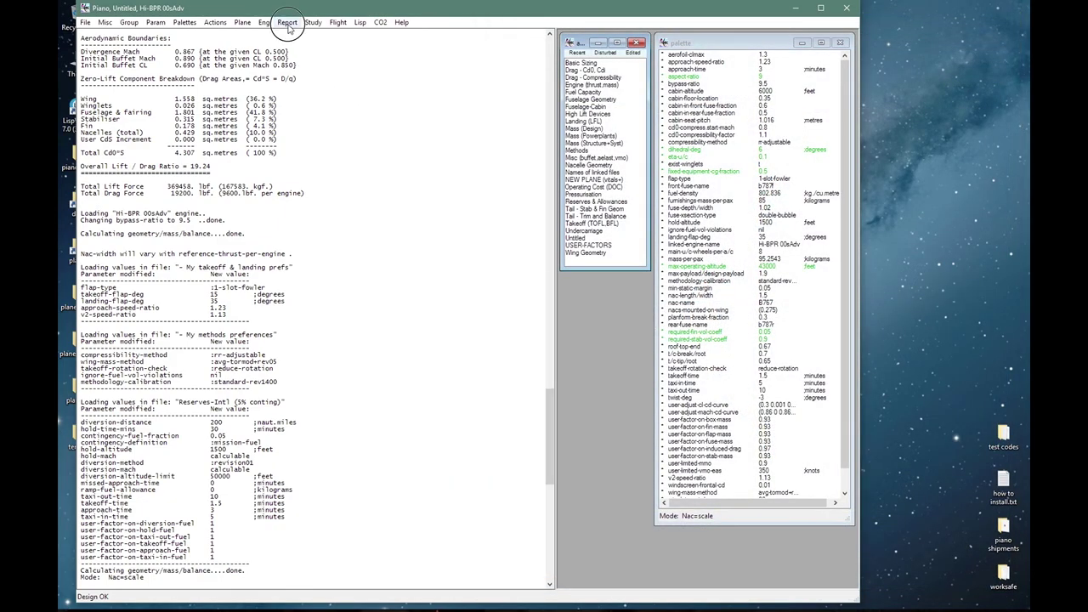
- Restrict the RVSM westbound range-mode flight levels to 360, 380, 400 and 430
{"action": "left_click", "coordinate": [286, 22]}
{"action": "left_click", "coordinate": [295, 64]}
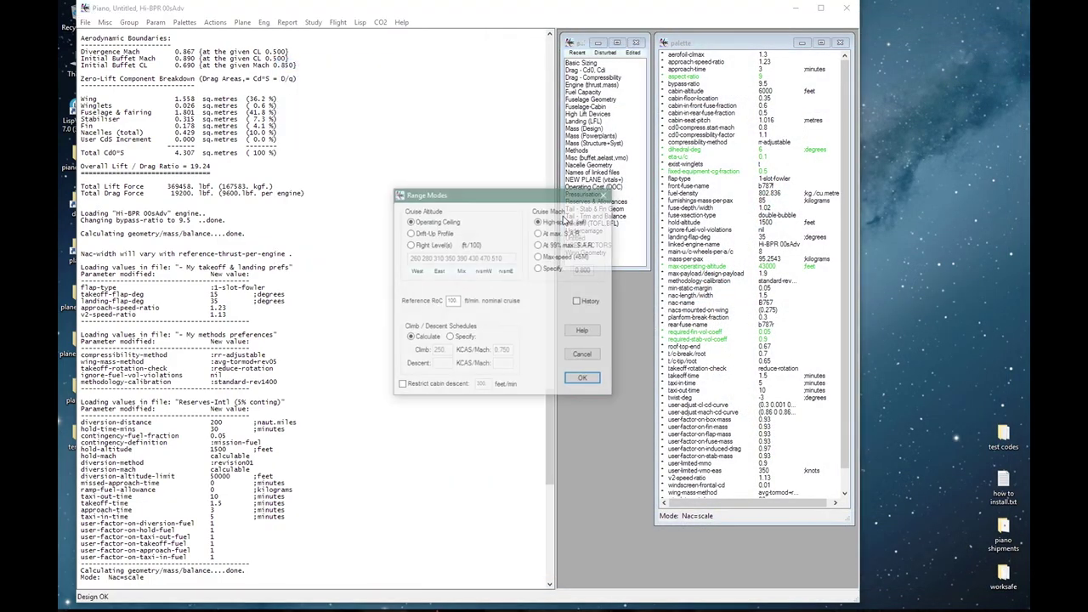
{"action": "left_click", "coordinate": [483, 273]}
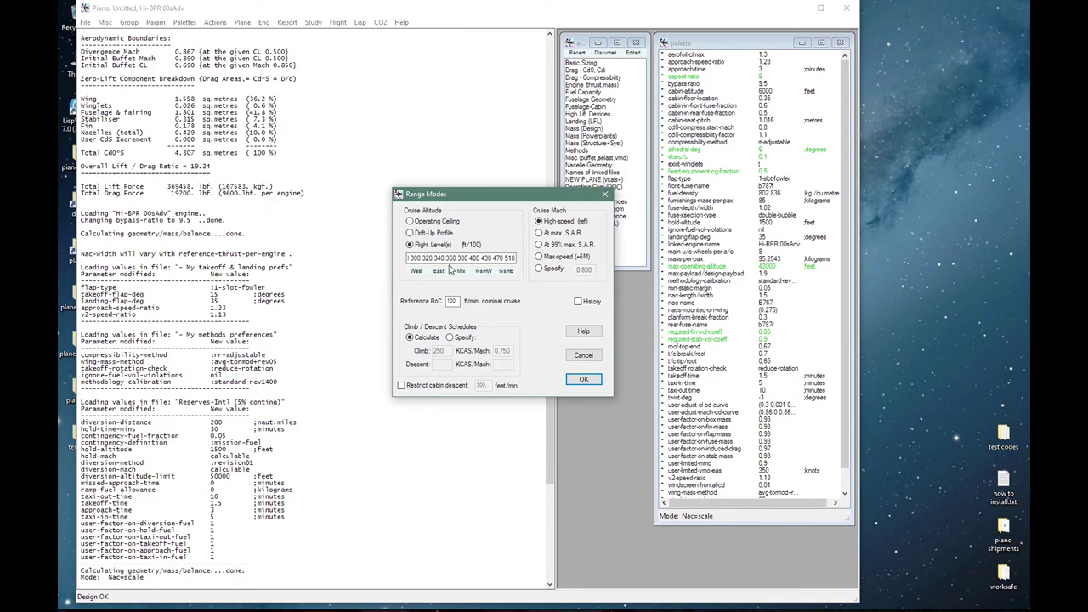
{"action": "left_click", "coordinate": [444, 265]}
{"action": "left_click_drag", "start_coordinate": [443, 264], "coordinate": [214, 223]}
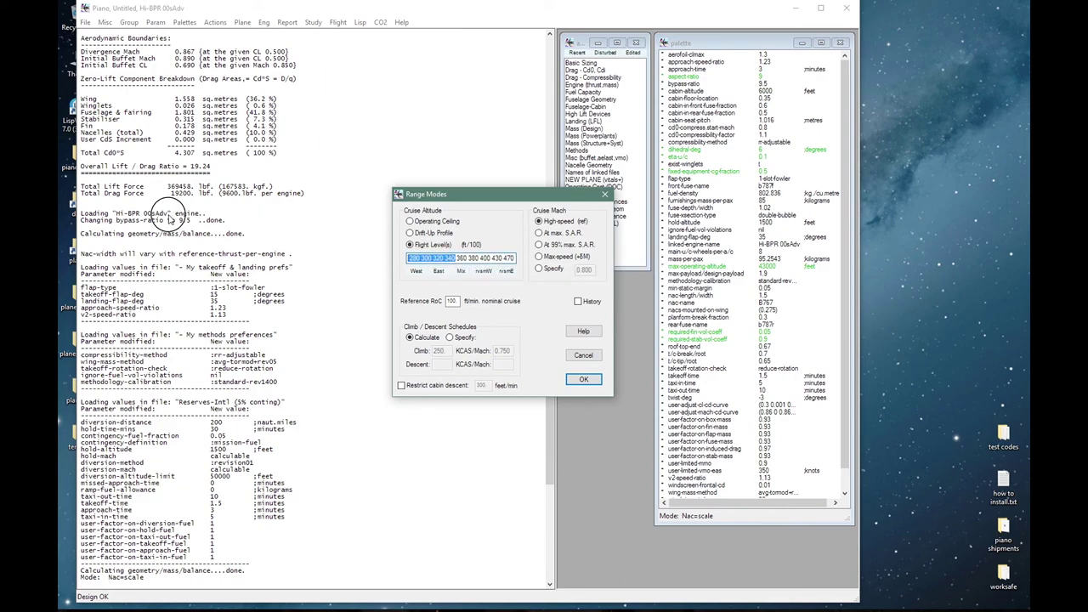
{"action": "key", "text": "Delete"}
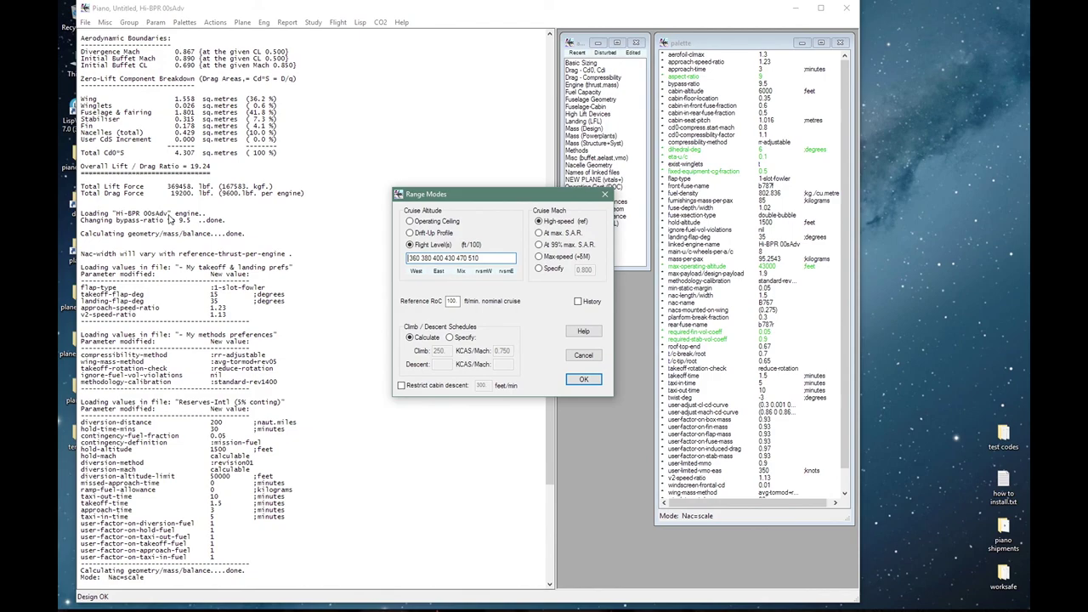
{"action": "left_click", "coordinate": [456, 265]}
{"action": "left_click_drag", "start_coordinate": [457, 266], "coordinate": [500, 268]}
{"action": "key", "text": "BackSpace"}
- Cruise at a specified Mach 0.85 and apply the range modes
{"action": "left_click", "coordinate": [538, 268]}
{"action": "left_click_drag", "start_coordinate": [583, 270], "coordinate": [622, 300]}
{"action": "type", "text": "85"}
{"action": "left_click", "coordinate": [583, 380]}
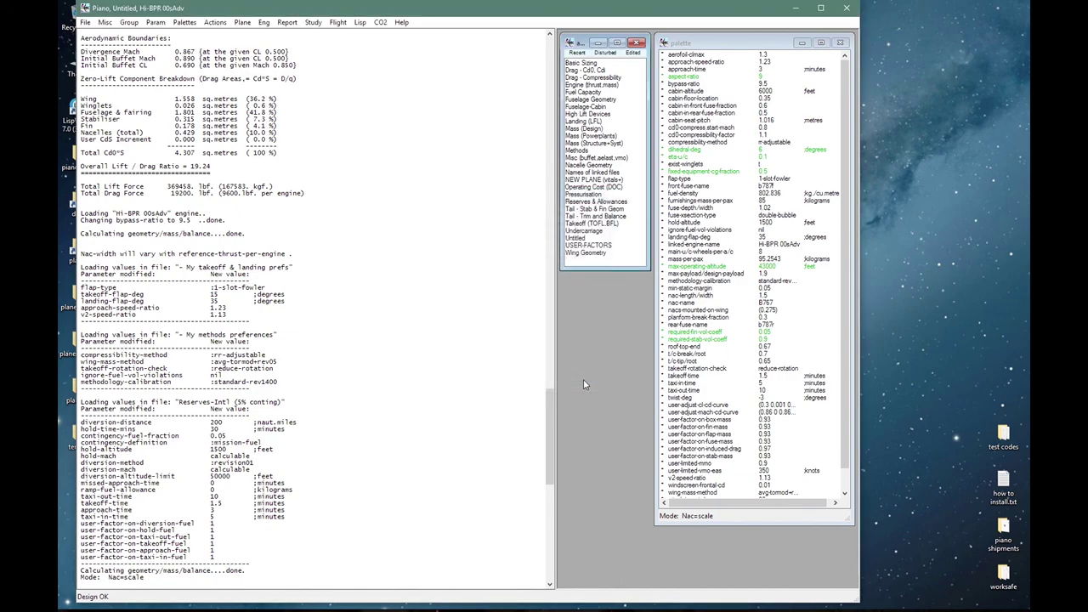
- Enter Delta-ISA 15 for both design and off-design takeoff conditions
{"action": "left_click", "coordinate": [288, 22]}
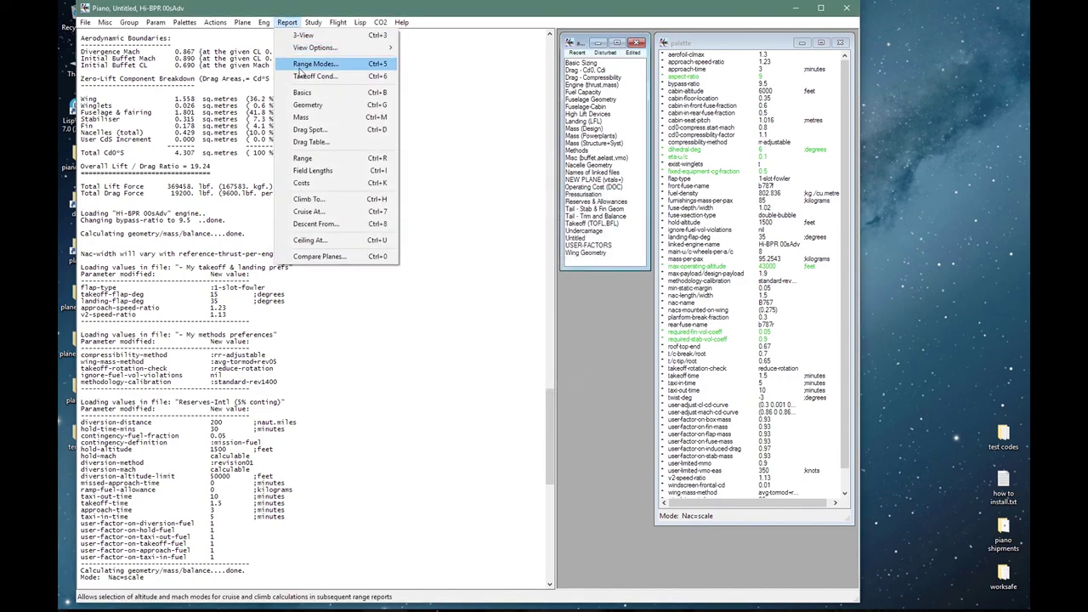
{"action": "left_click", "coordinate": [316, 76]}
{"action": "double_click", "coordinate": [510, 264]}
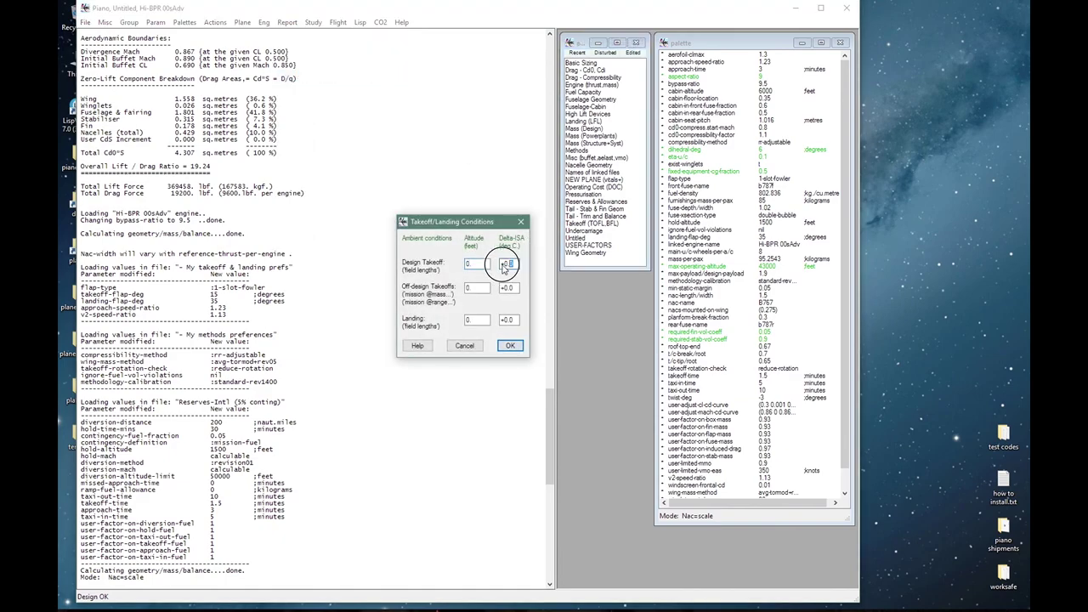
{"action": "type", "text": "15"}
{"action": "key", "text": "Tab"}
{"action": "key", "text": "Tab"}
{"action": "type", "text": "15"}
{"action": "key", "text": "Return"}
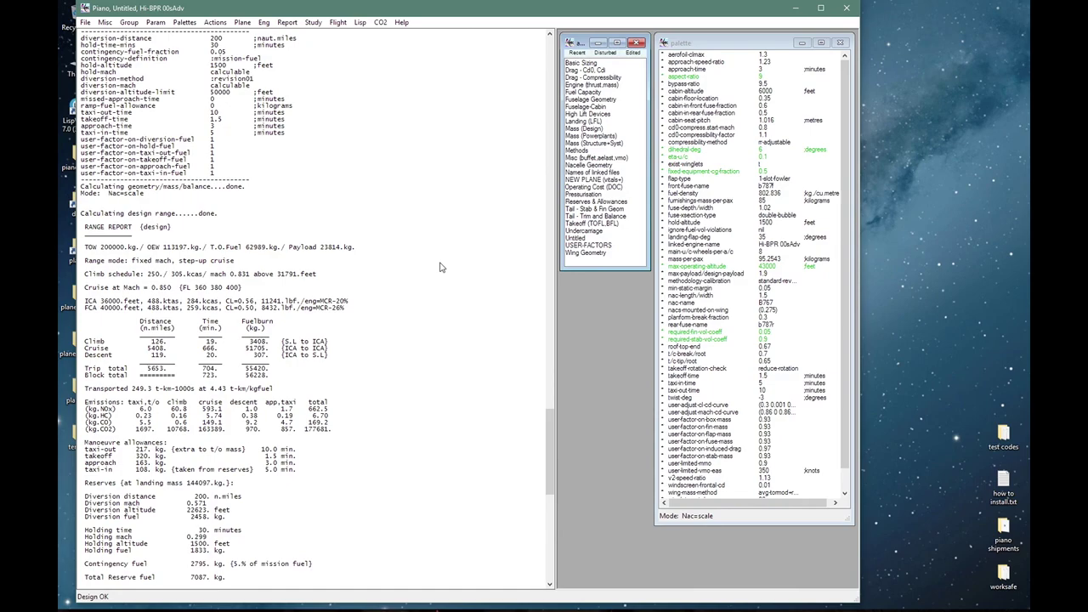
- Highlight the 5653 nmi trip, 7856 ft JAR25 takeoff and 5863 ft landing field lengths
{"action": "left_click_drag", "start_coordinate": [172, 369], "coordinate": [136, 374]}
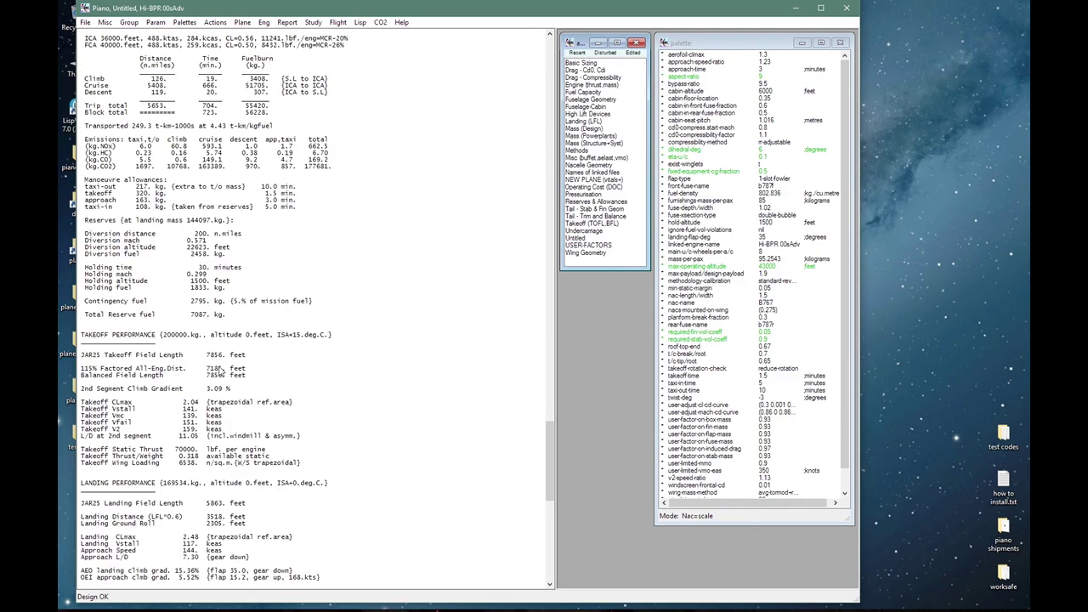
{"action": "left_click", "coordinate": [204, 357]}
{"action": "left_click_drag", "start_coordinate": [203, 359], "coordinate": [270, 367]}
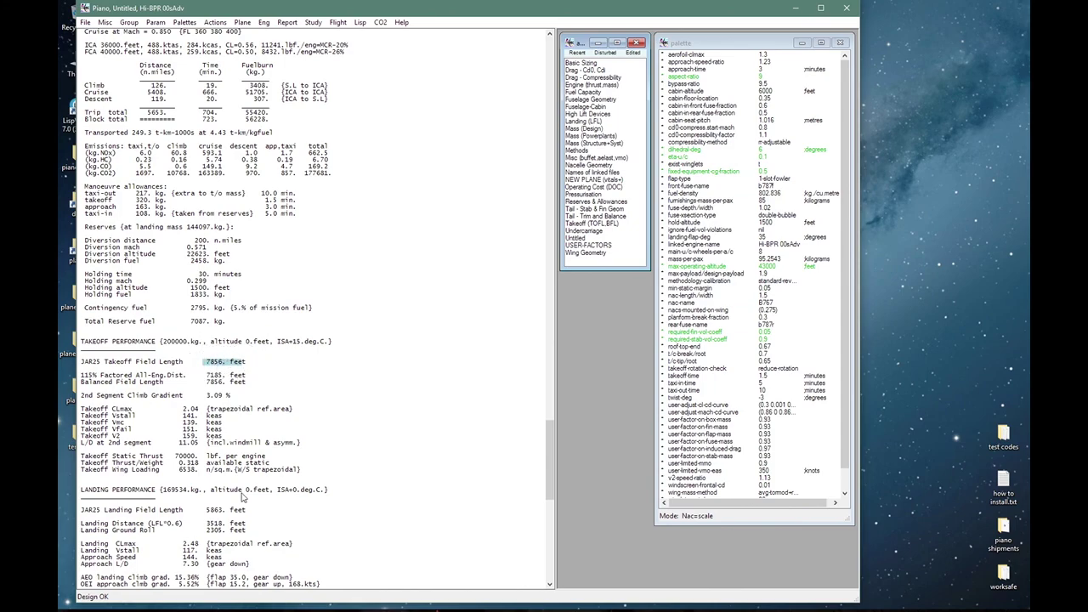
{"action": "left_click", "coordinate": [200, 515]}
{"action": "left_click_drag", "start_coordinate": [200, 516], "coordinate": [332, 509]}
{"action": "scroll", "coordinate": [332, 509], "scroll_direction": "down", "scroll_amount": 2}
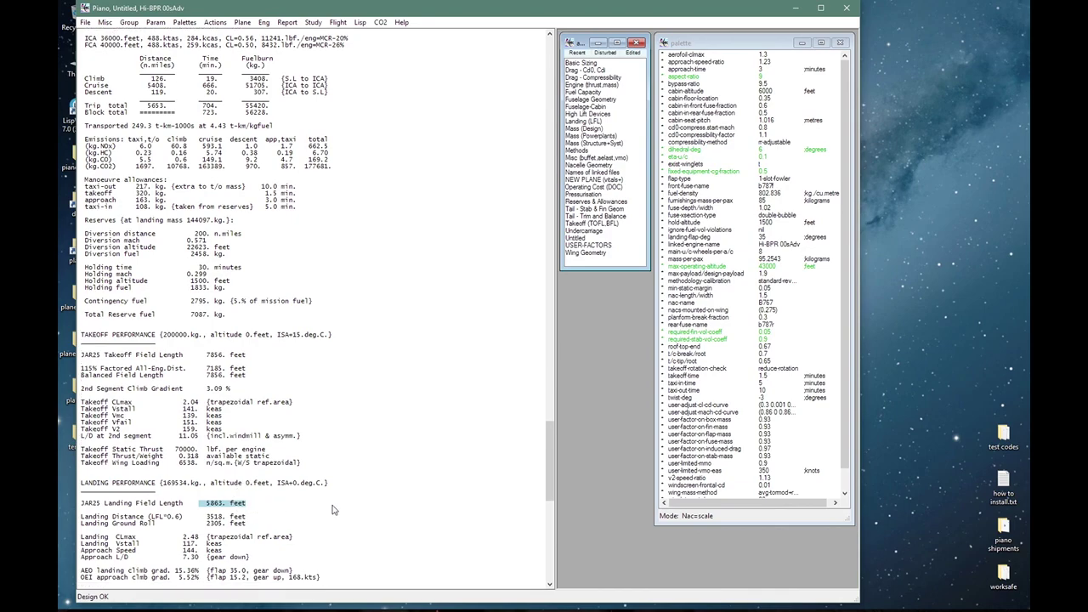
{"action": "left_click", "coordinate": [325, 558]}
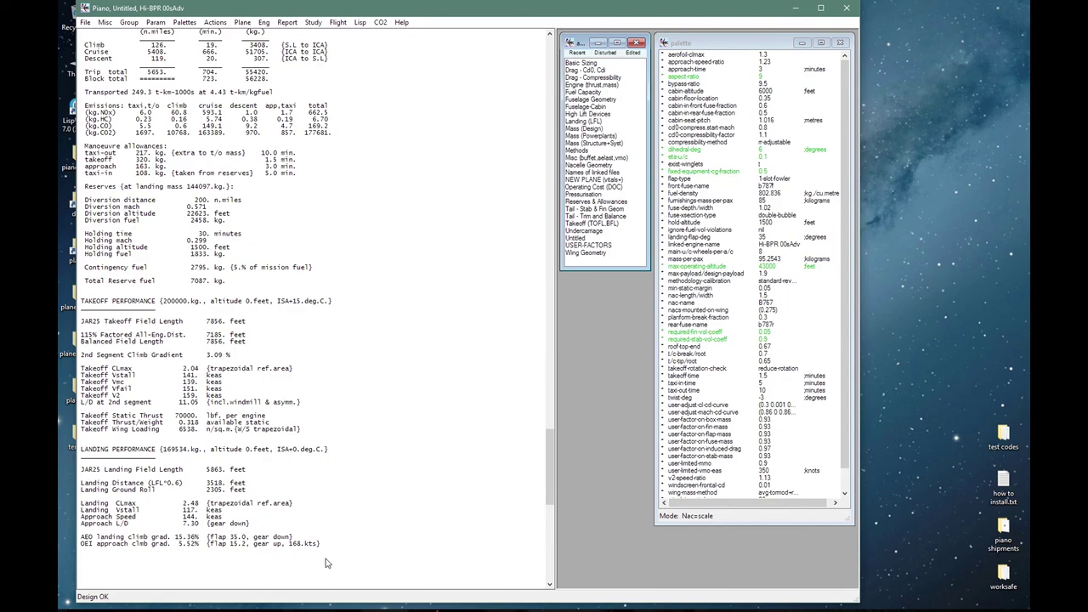
- Review the optimisation variables (MTO mass, wing area, reference thrust, aspect ratio) and minimise MTOW alone
{"action": "left_click", "coordinate": [313, 22]}
{"action": "left_click", "coordinate": [339, 269]}
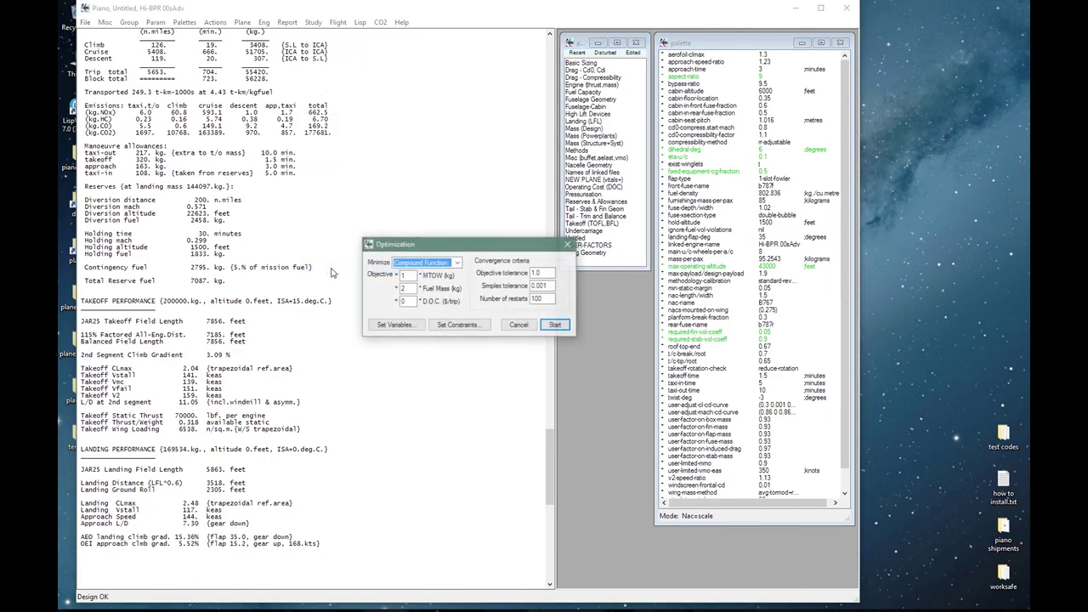
{"action": "left_click", "coordinate": [382, 330]}
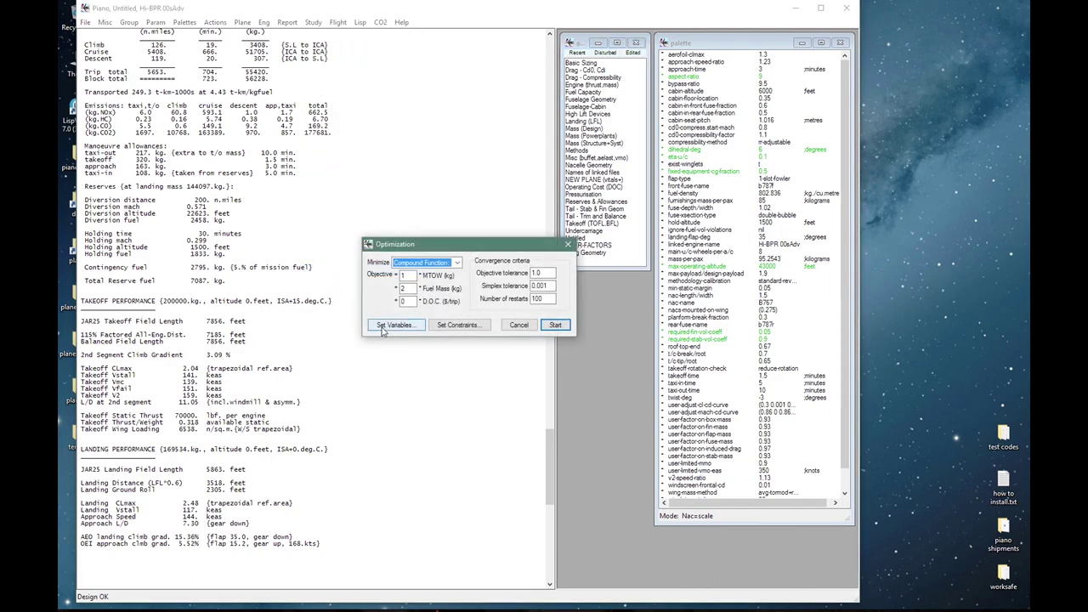
{"action": "left_click", "coordinate": [382, 328]}
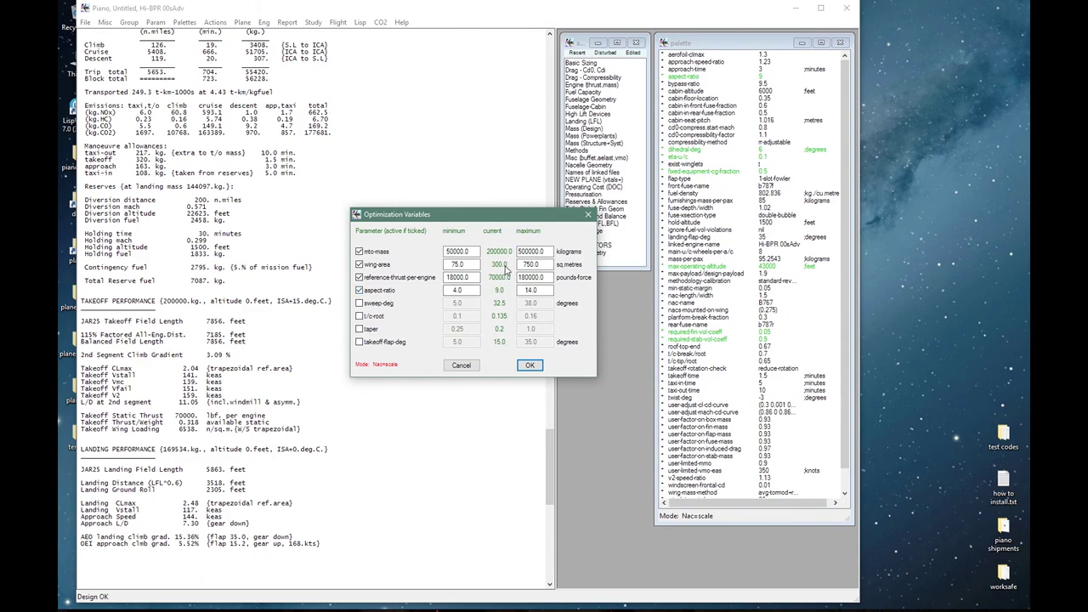
{"action": "left_click", "coordinate": [539, 252]}
{"action": "left_click", "coordinate": [530, 366]}
{"action": "left_click", "coordinate": [445, 265]}
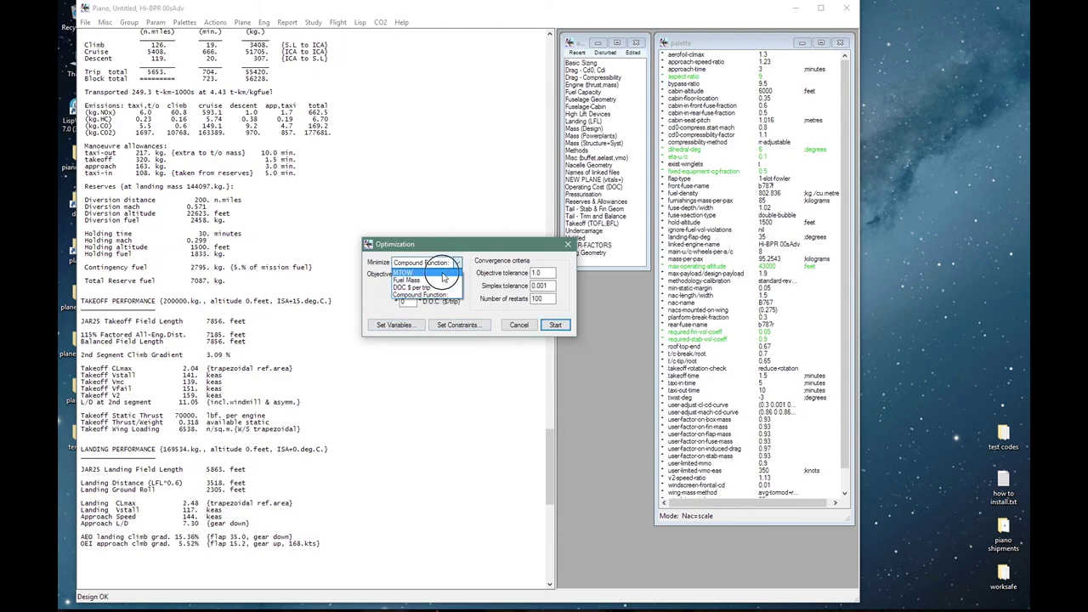
{"action": "left_click", "coordinate": [442, 274]}
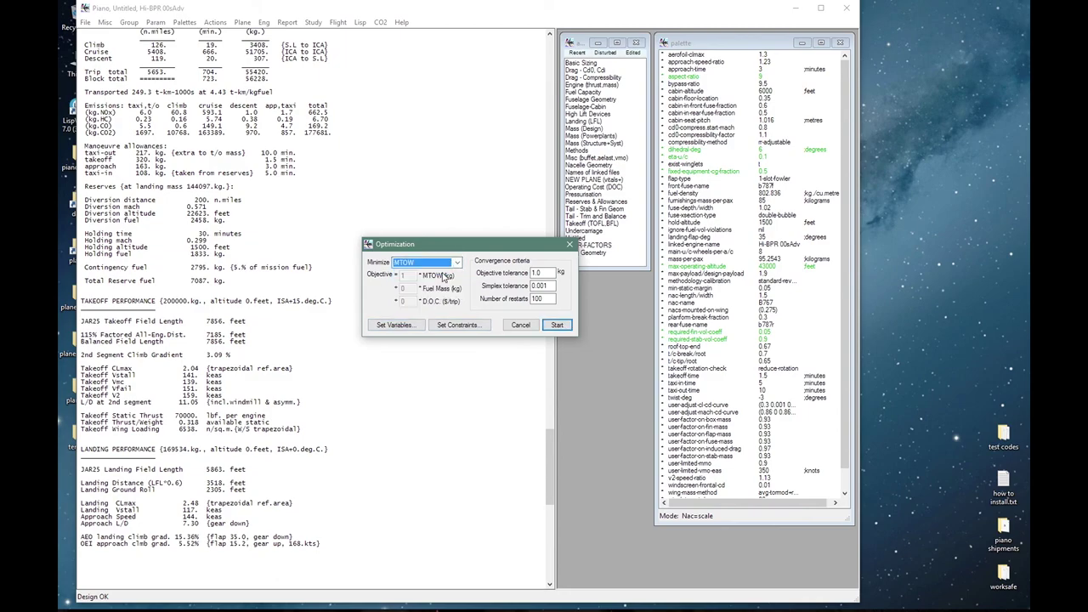
- Constrain range to at least 7500 nm and takeoff and landing field lengths to 9000 ft maximum
{"action": "left_click", "coordinate": [459, 325]}
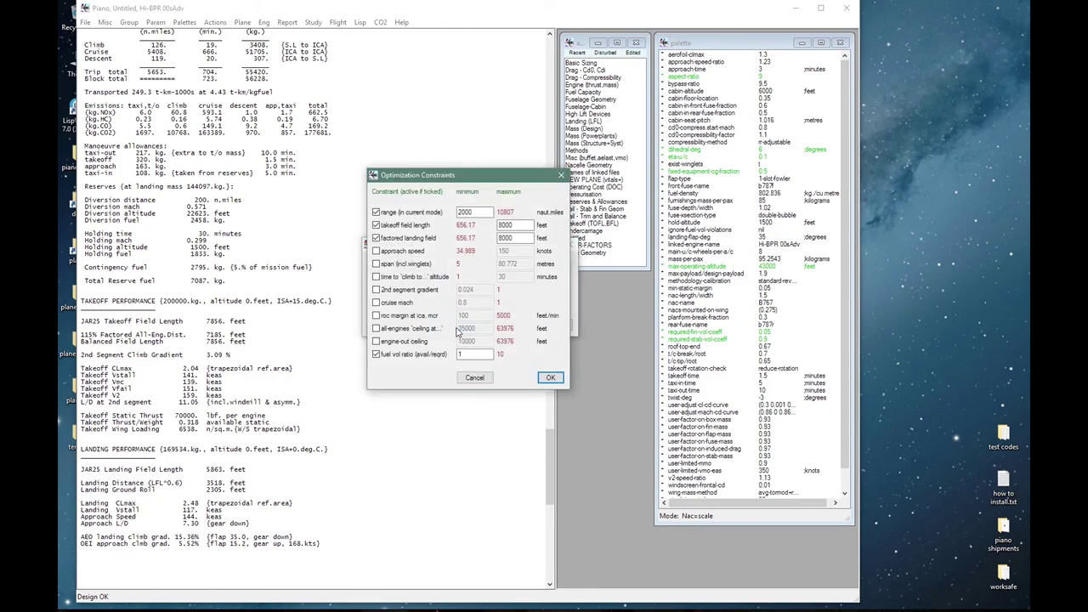
{"action": "double_click", "coordinate": [472, 212]}
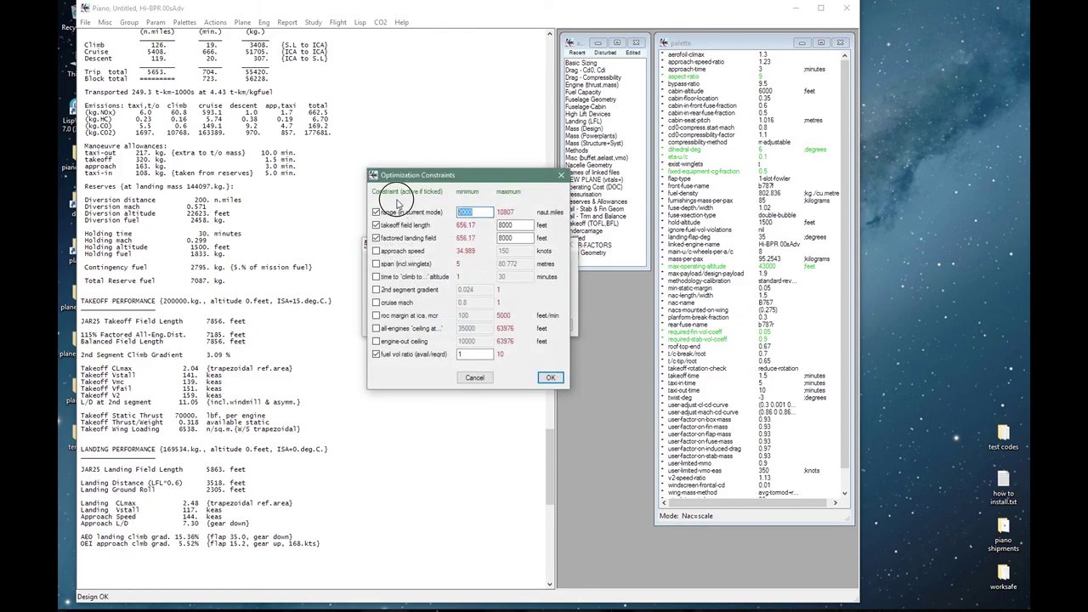
{"action": "type", "text": "7500"}
{"action": "key", "text": "Tab"}
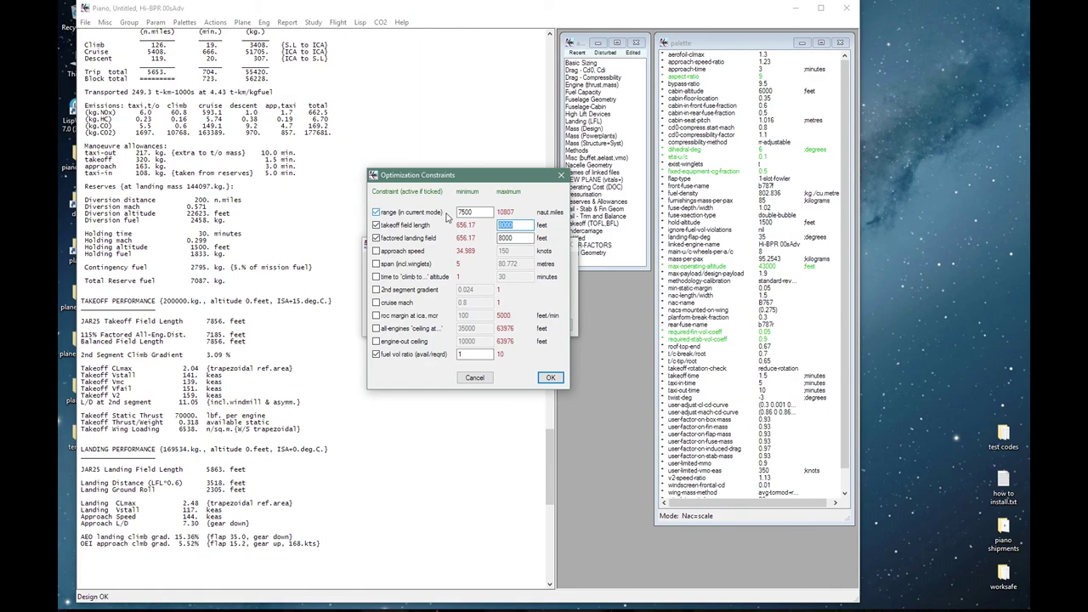
{"action": "type", "text": "9000"}
{"action": "double_click", "coordinate": [515, 238]}
{"action": "type", "text": "9000"}
{"action": "left_click", "coordinate": [551, 378]}
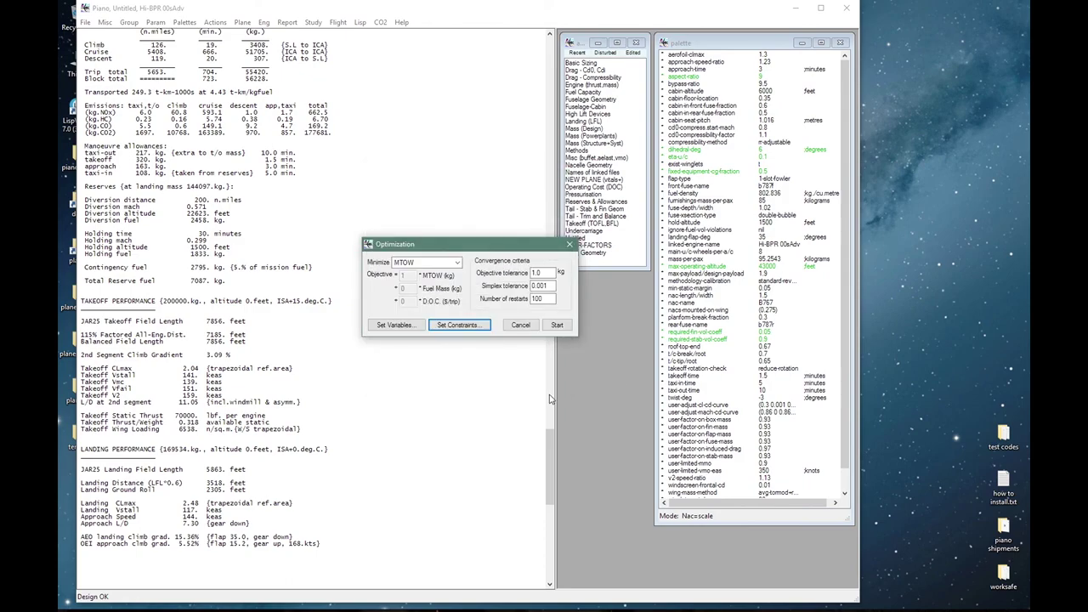
- Start the optimisation past the overwrite warning, then interrupt it to keep the best design
{"action": "left_click", "coordinate": [556, 326]}
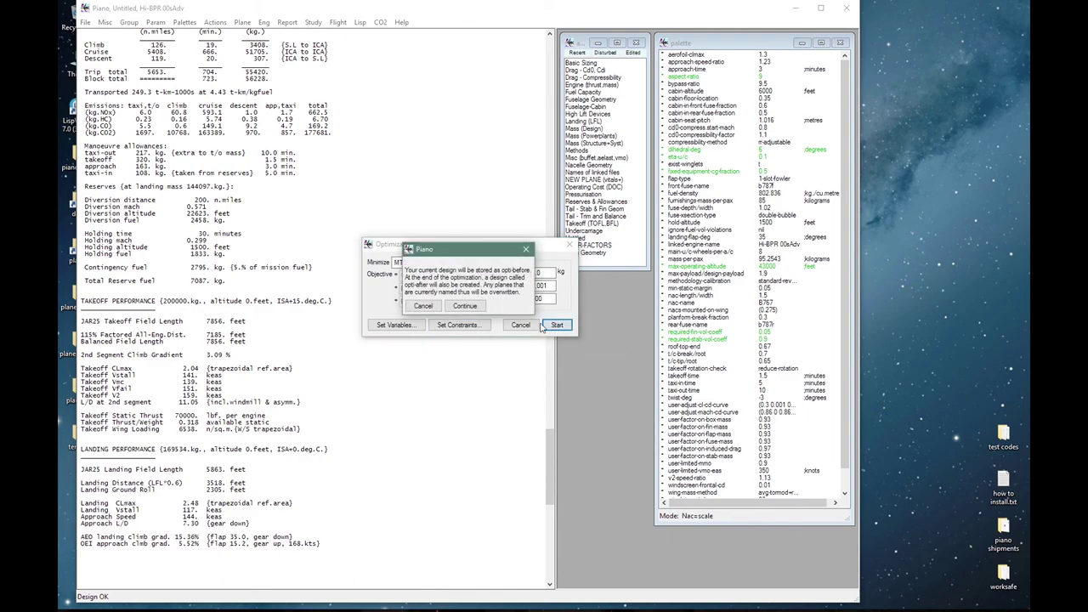
{"action": "left_click", "coordinate": [469, 305]}
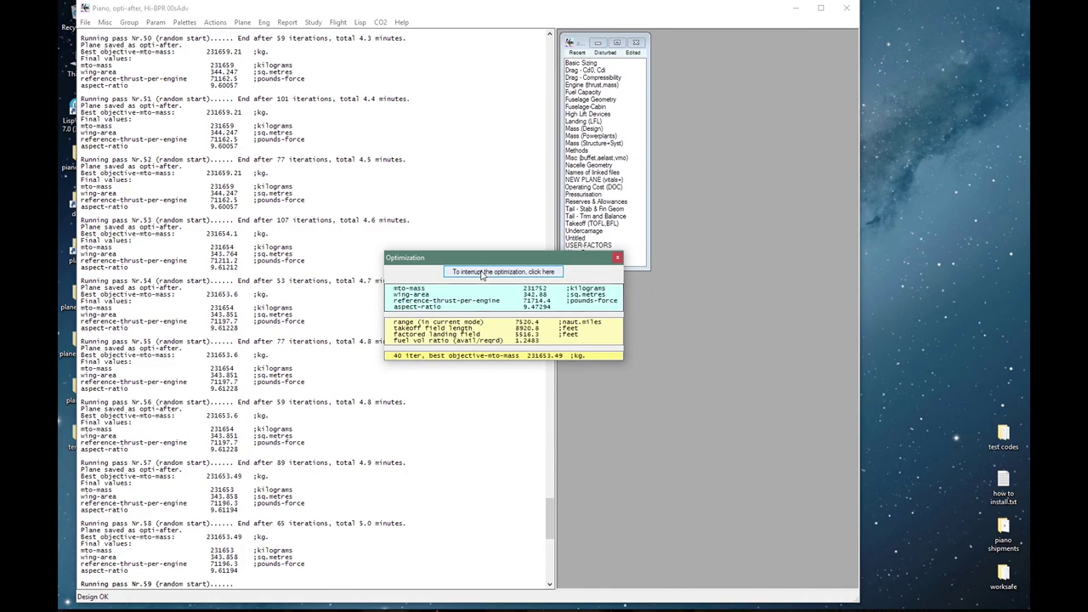
{"action": "left_click", "coordinate": [482, 274]}
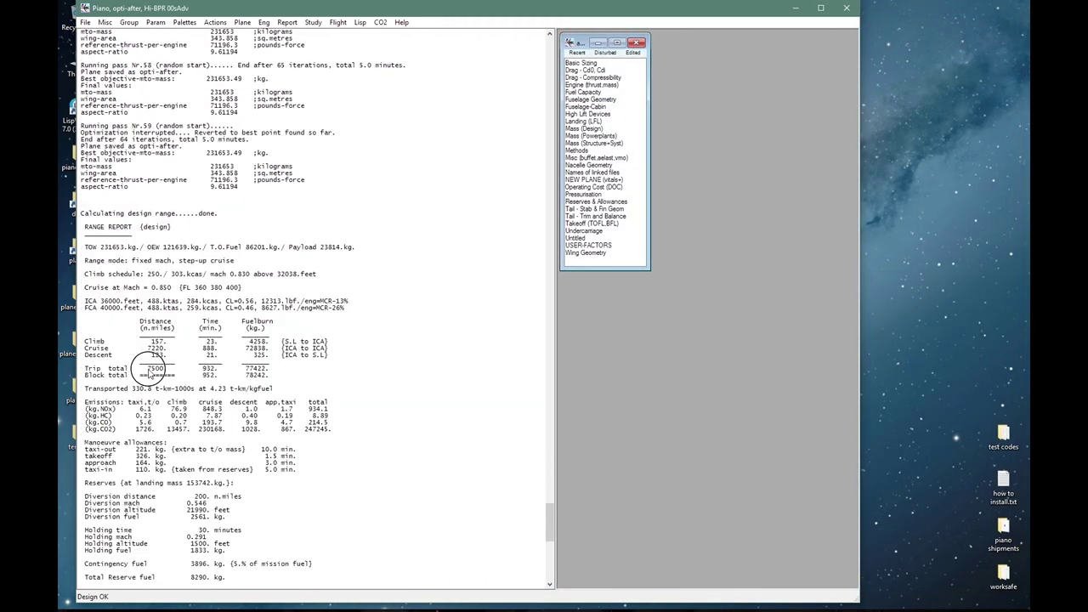
- Check the 7500 nm trip and 9000 ft takeoff length, then flag the design as Jul29_153842_231653
{"action": "left_click_drag", "start_coordinate": [143, 368], "coordinate": [179, 368]}
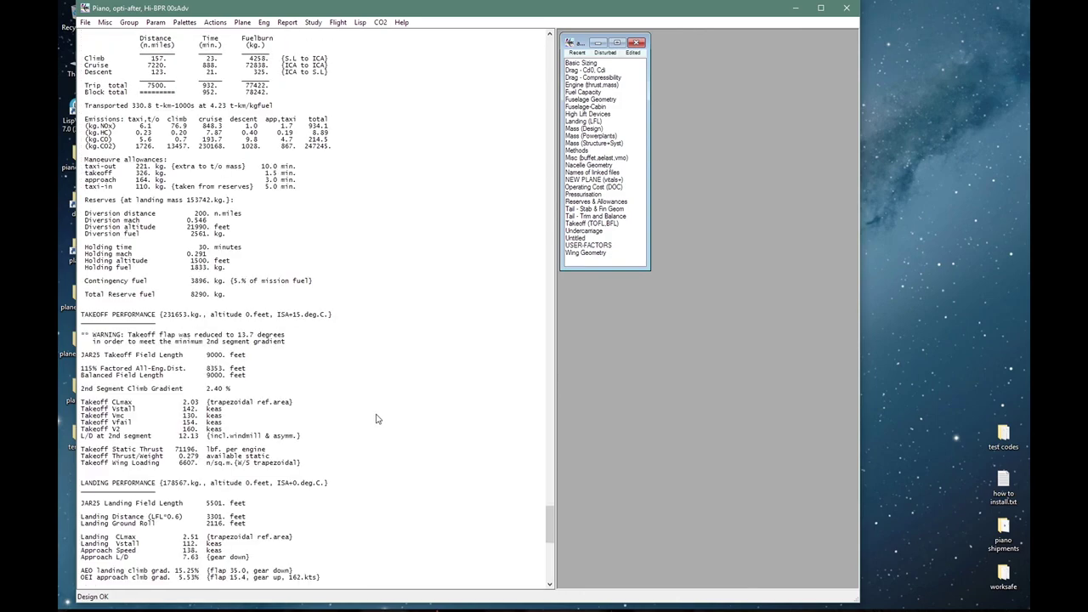
{"action": "left_click", "coordinate": [212, 358]}
{"action": "left_click_drag", "start_coordinate": [213, 358], "coordinate": [254, 357]}
{"action": "key", "text": "ctrl+f"}
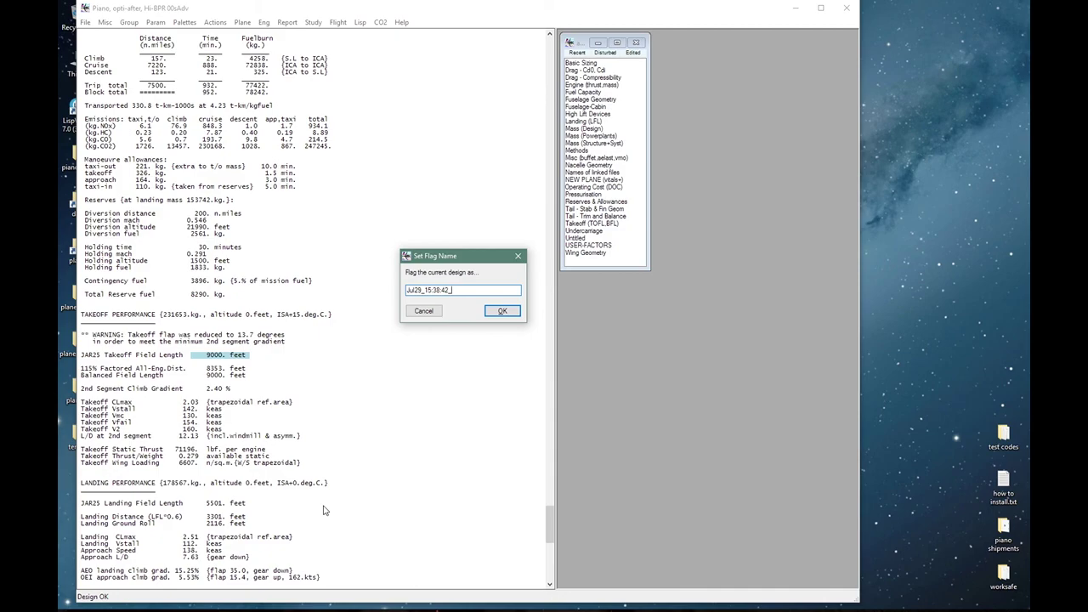
{"action": "type", "text": "231653"}
{"action": "key", "text": "Return"}
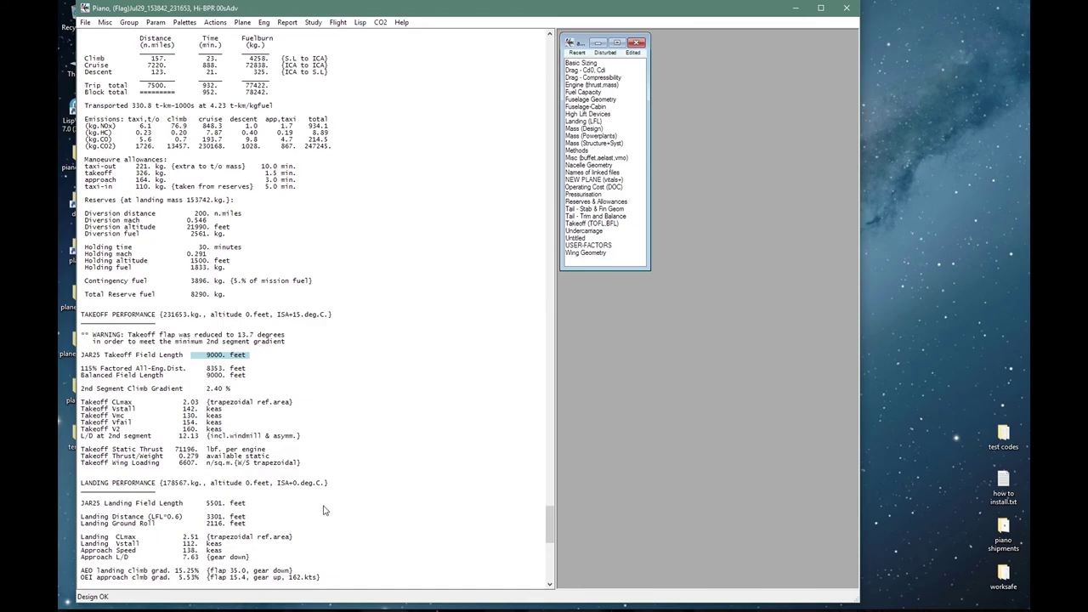
- Open Compare Planes with Wimpress wing area and available thrust for T/W
{"action": "left_click", "coordinate": [288, 23]}
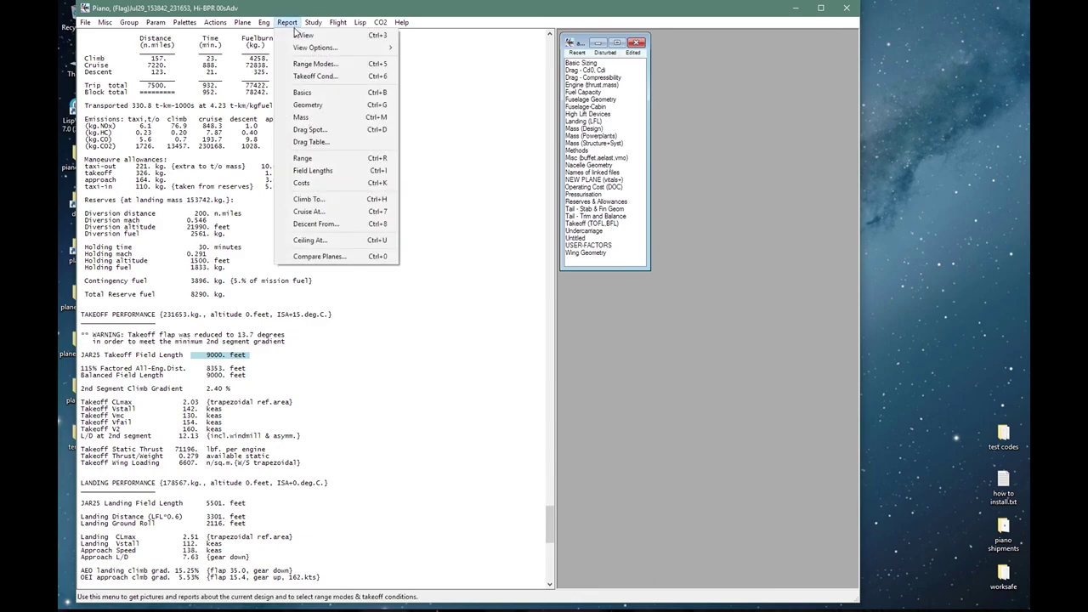
{"action": "left_click", "coordinate": [306, 258]}
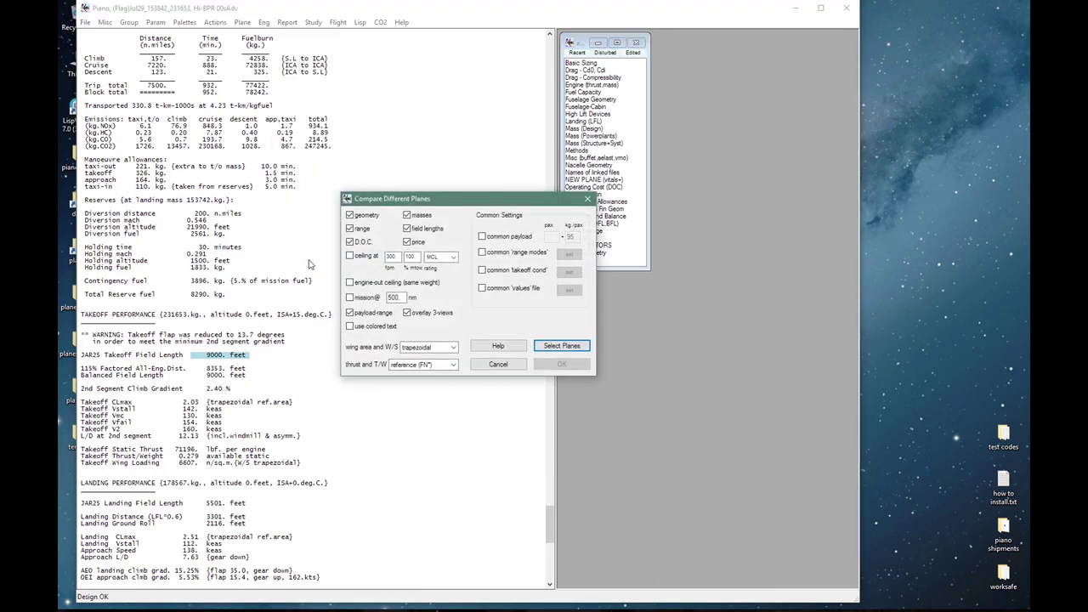
{"action": "left_click", "coordinate": [415, 347]}
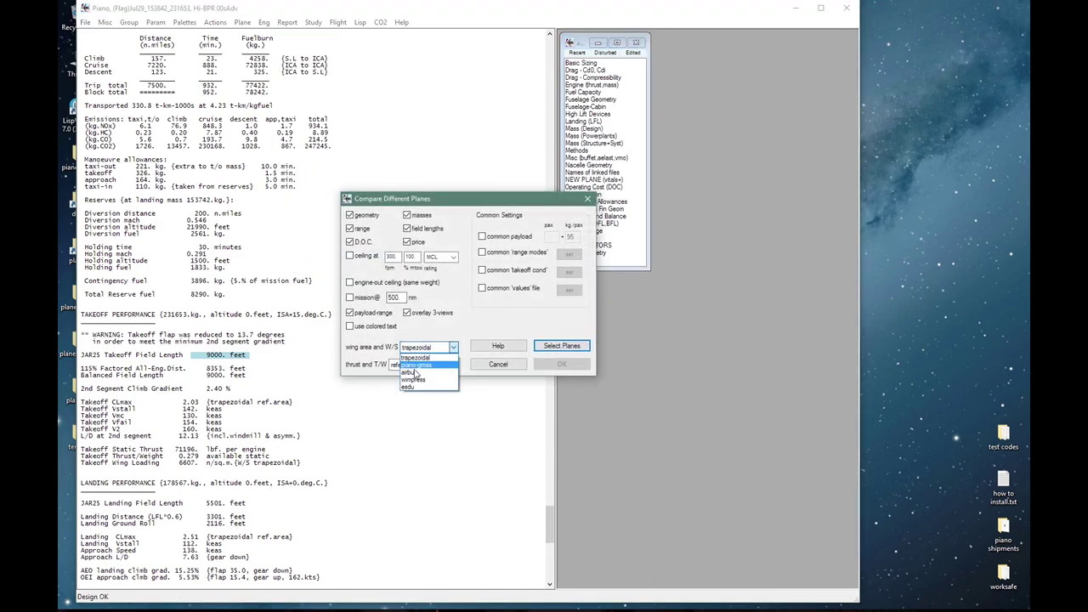
{"action": "left_click", "coordinate": [414, 380]}
{"action": "left_click", "coordinate": [422, 366]}
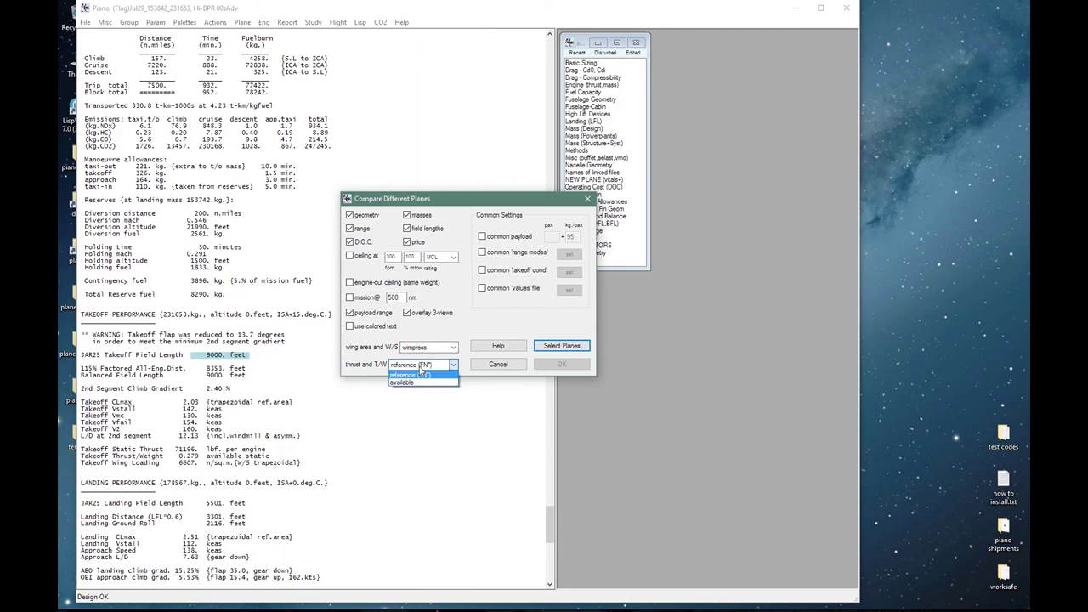
{"action": "left_click", "coordinate": [417, 384]}
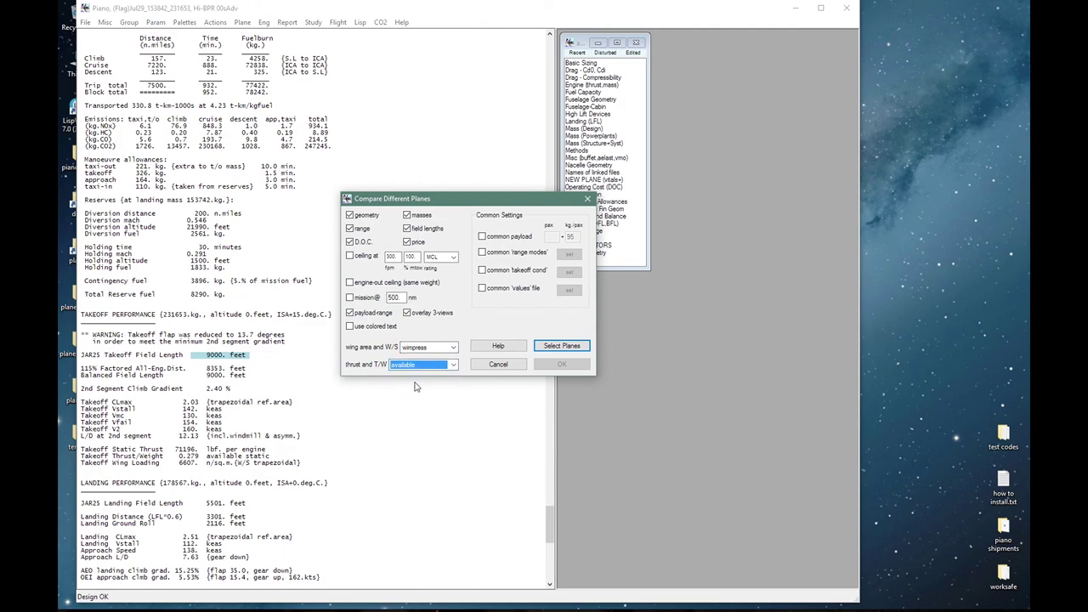
- Select B787-8 (502)boe v14 and opti-after as the compared planes and run the comparison
{"action": "left_click", "coordinate": [561, 346]}
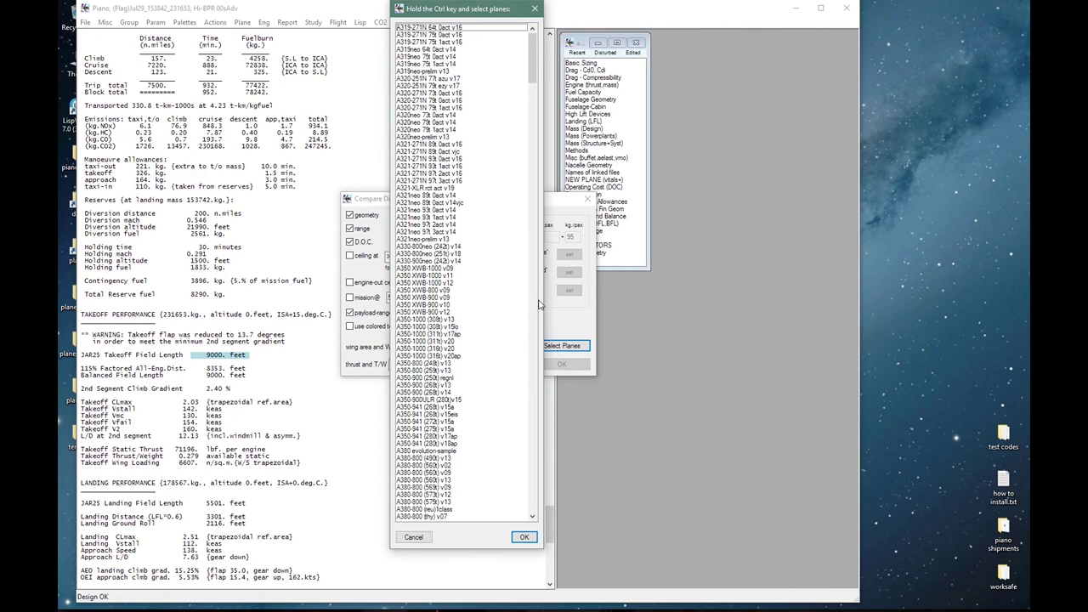
{"action": "key", "text": "Page_Down"}
{"action": "key", "text": "Page_Down"}
{"action": "key", "text": "Page_Down"}
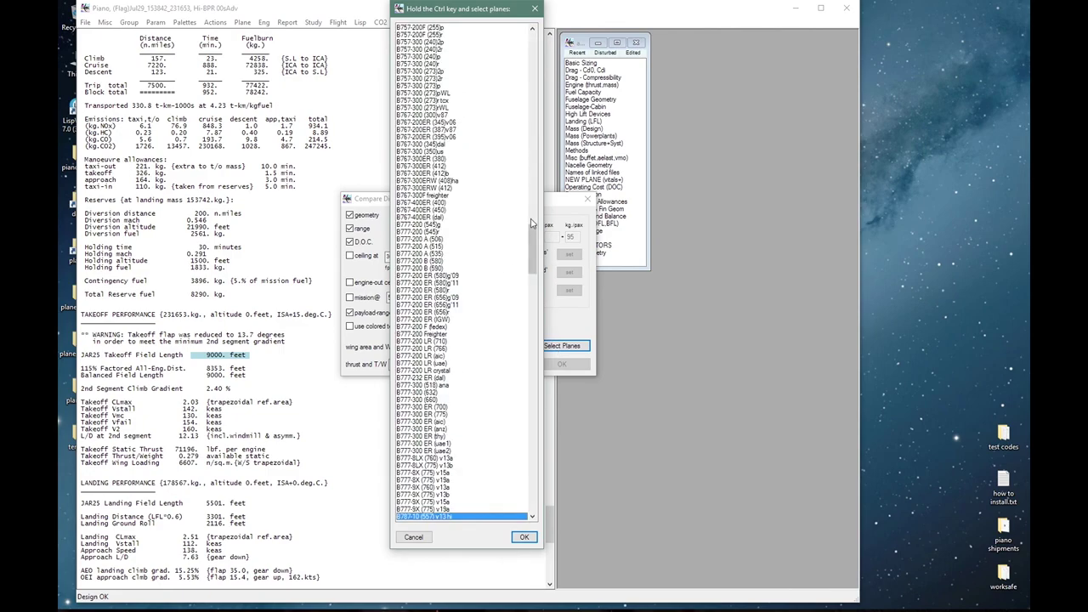
{"action": "left_click_drag", "start_coordinate": [531, 223], "coordinate": [524, 260]}
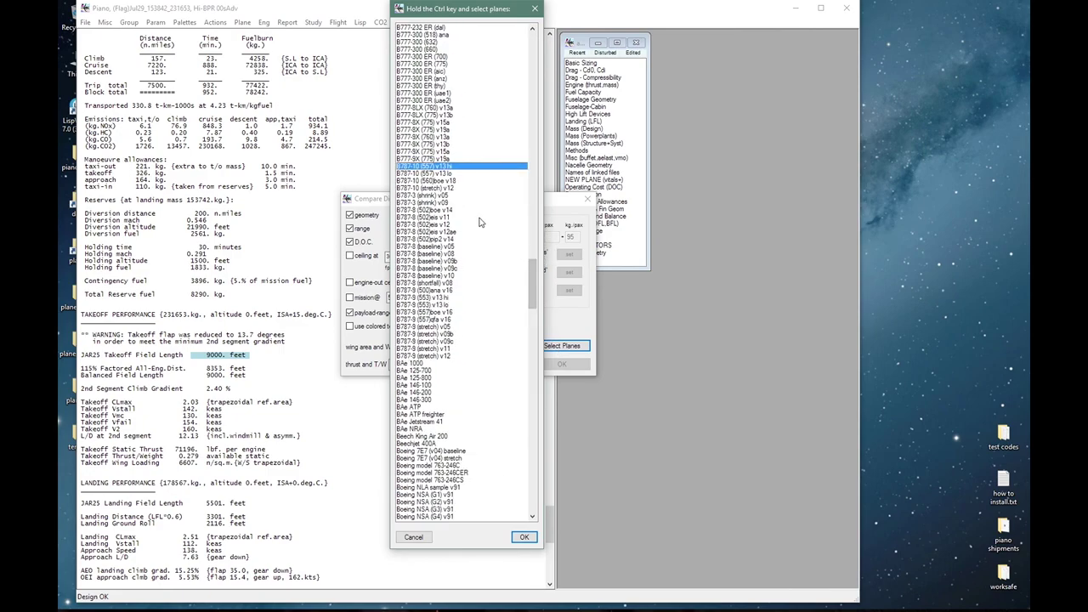
{"action": "left_click", "coordinate": [446, 211]}
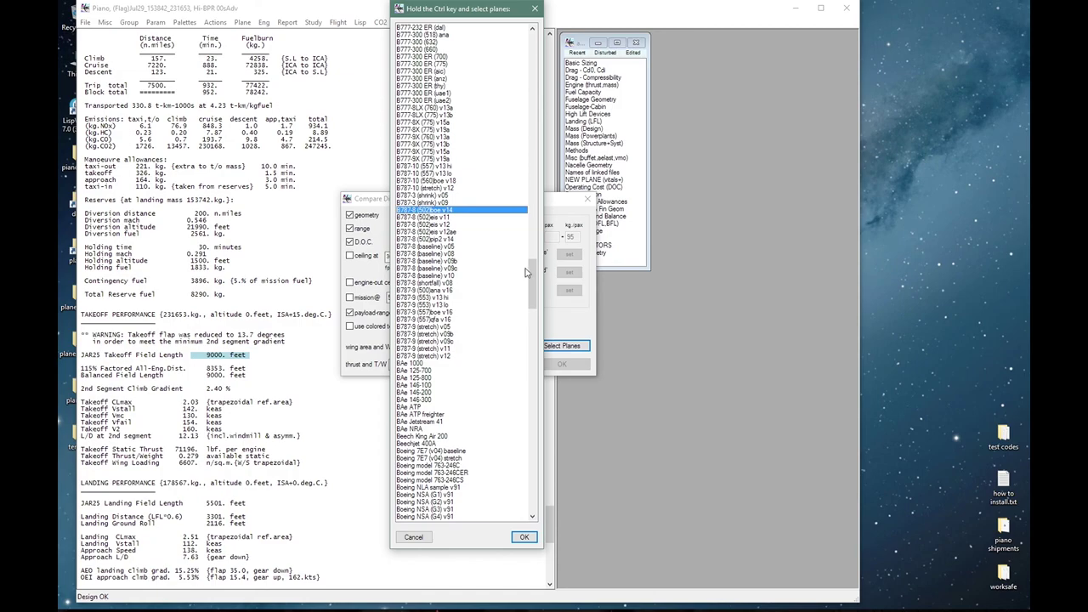
{"action": "left_click_drag", "start_coordinate": [528, 273], "coordinate": [521, 424]}
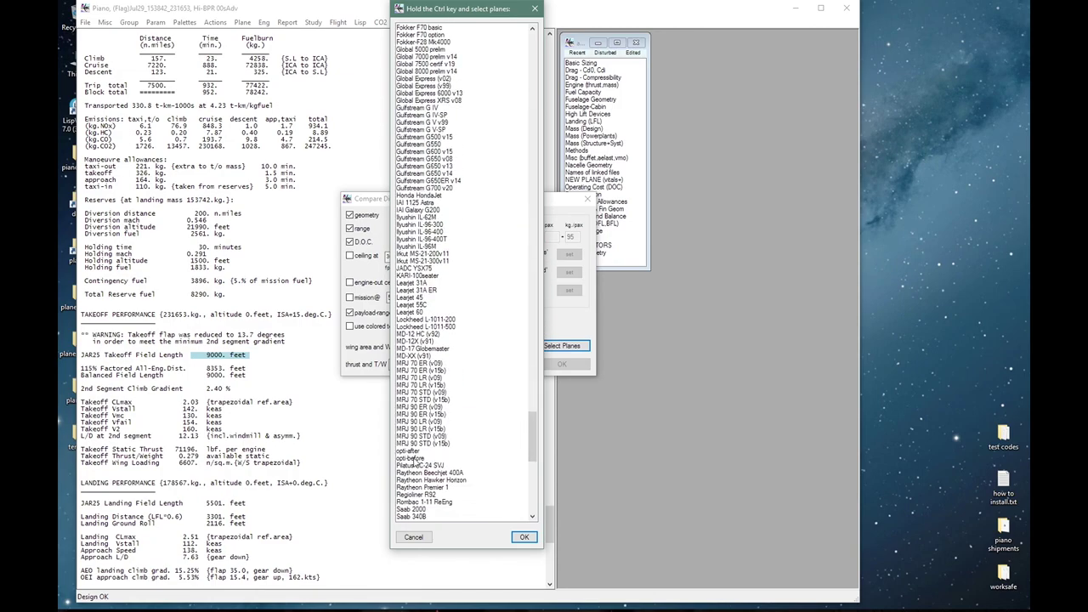
{"action": "left_click", "coordinate": [411, 451]}
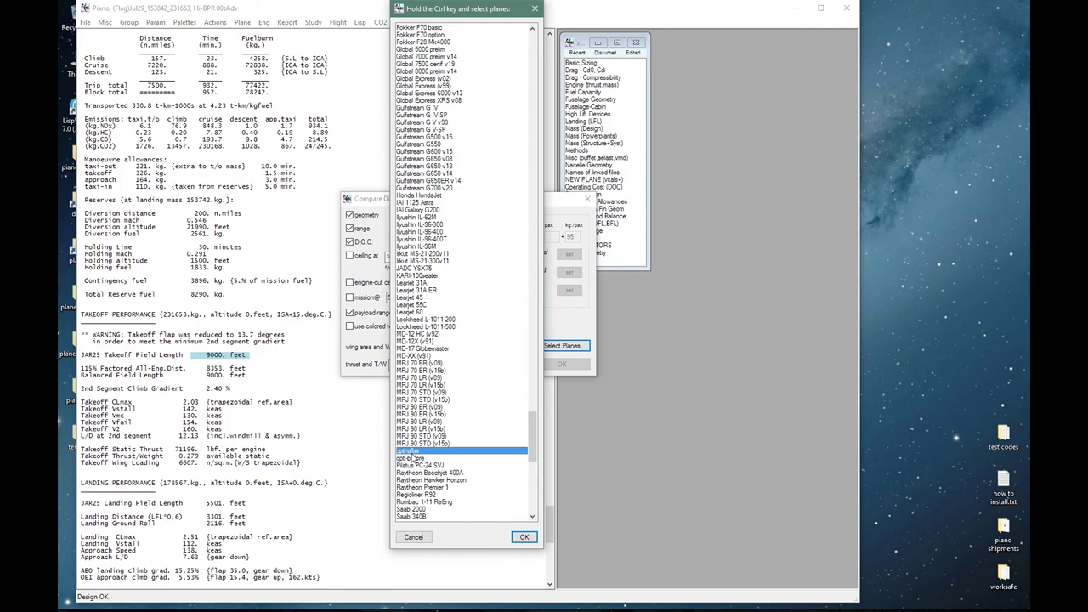
{"action": "left_click", "coordinate": [522, 538]}
{"action": "left_click", "coordinate": [554, 364]}
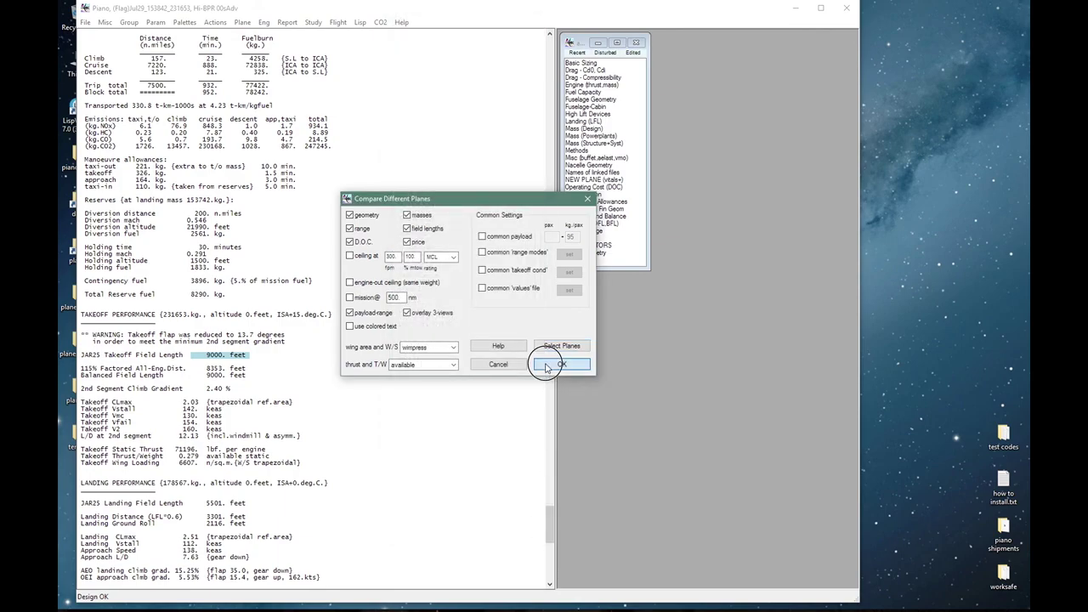
- Generate the comparison outputs, view the payload-range chart, then return to the overlaid 3-views
{"action": "left_click", "coordinate": [477, 303]}
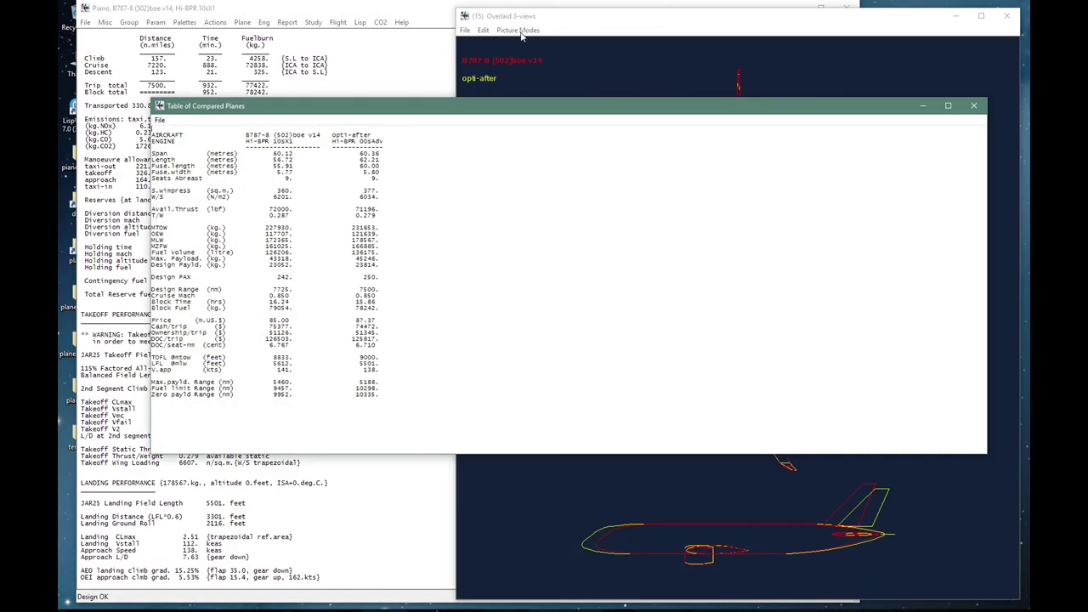
{"action": "left_click", "coordinate": [521, 32]}
{"action": "left_click", "coordinate": [519, 43]}
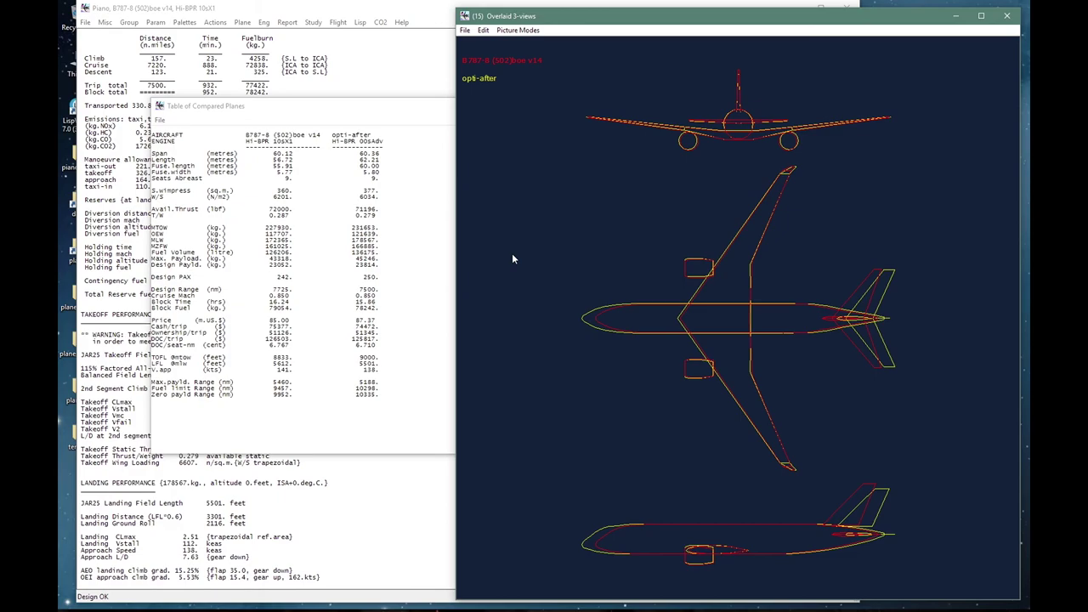
{"action": "left_click", "coordinate": [1054, 51]}
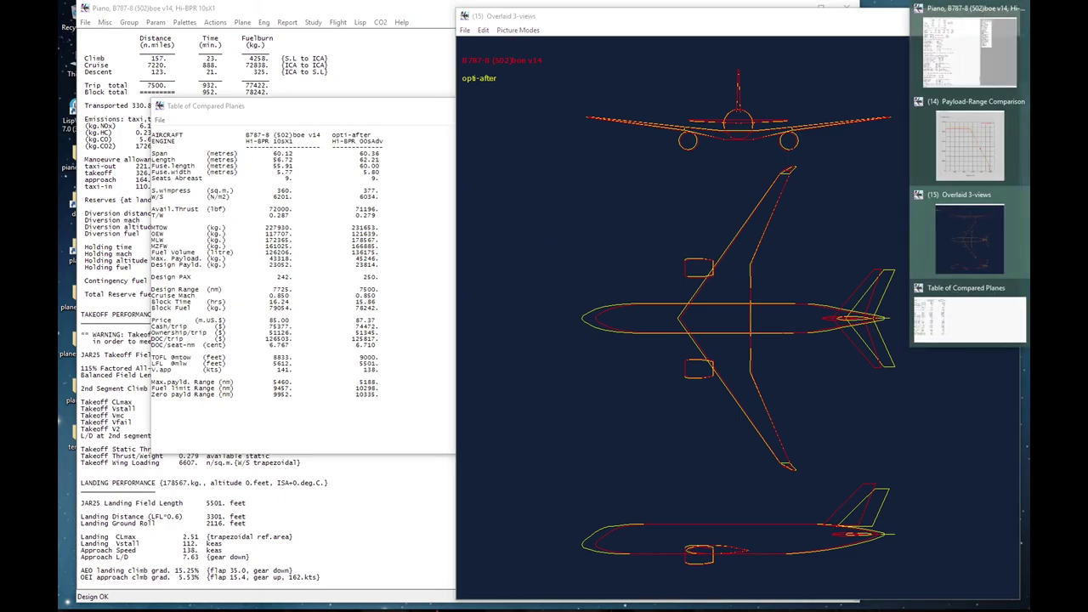
{"action": "left_click", "coordinate": [949, 144]}
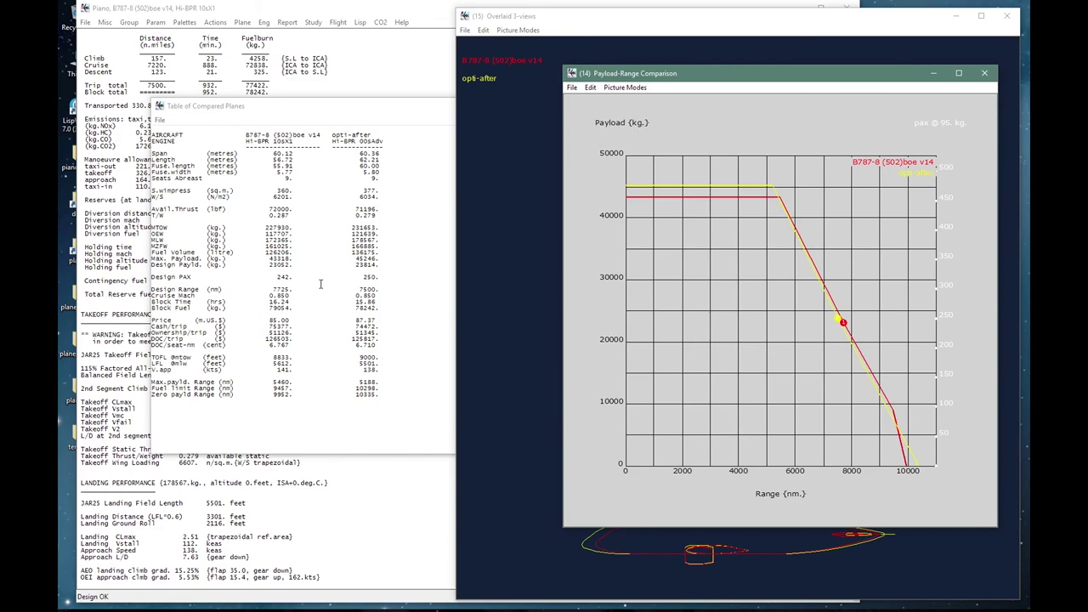
{"action": "left_click", "coordinate": [502, 292]}
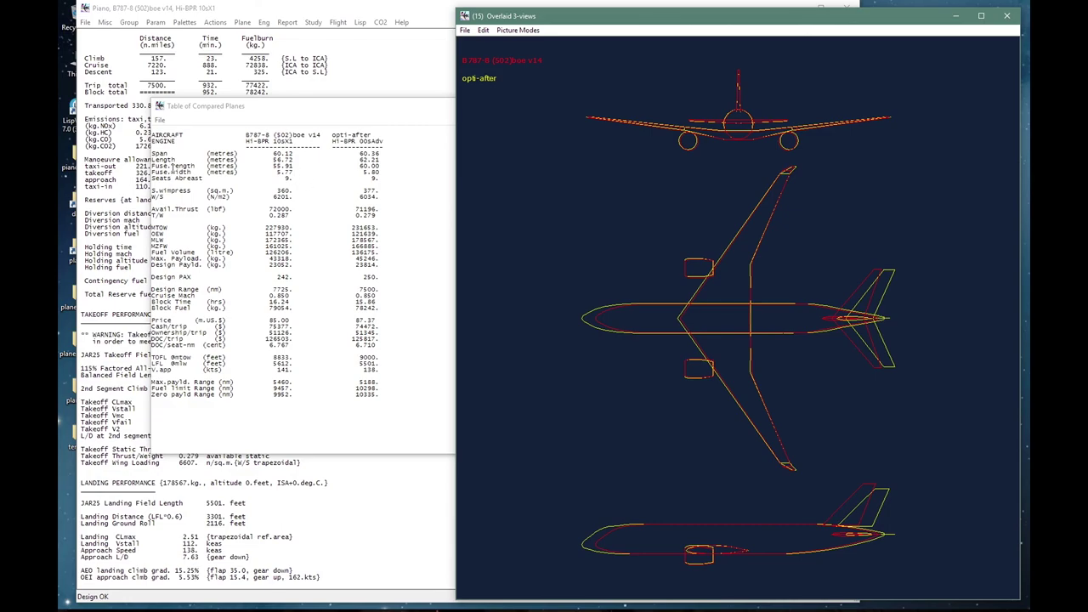
- Compare fuselage length (60.00 vs 55.91), Design PAX (250 vs 242) and design range in the table
{"action": "left_click", "coordinate": [350, 170]}
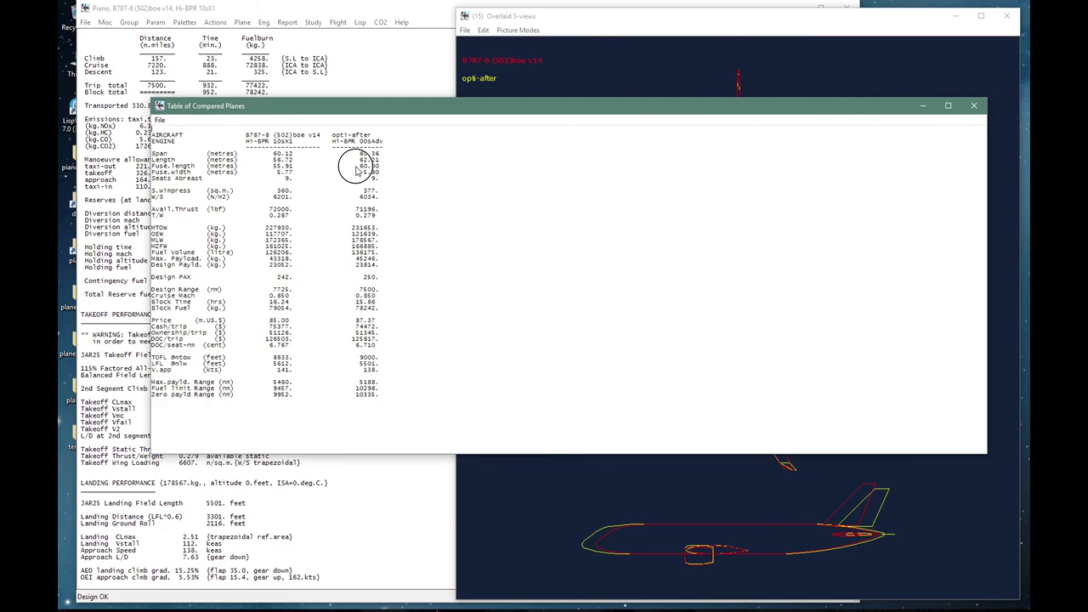
{"action": "left_click_drag", "start_coordinate": [357, 170], "coordinate": [391, 166]}
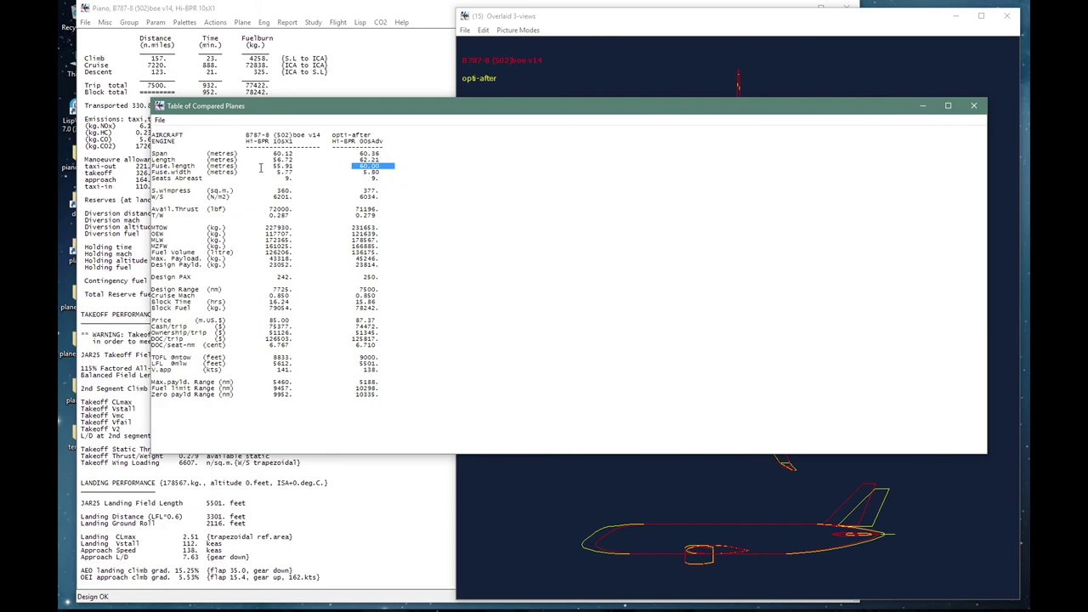
{"action": "left_click_drag", "start_coordinate": [261, 168], "coordinate": [303, 166]}
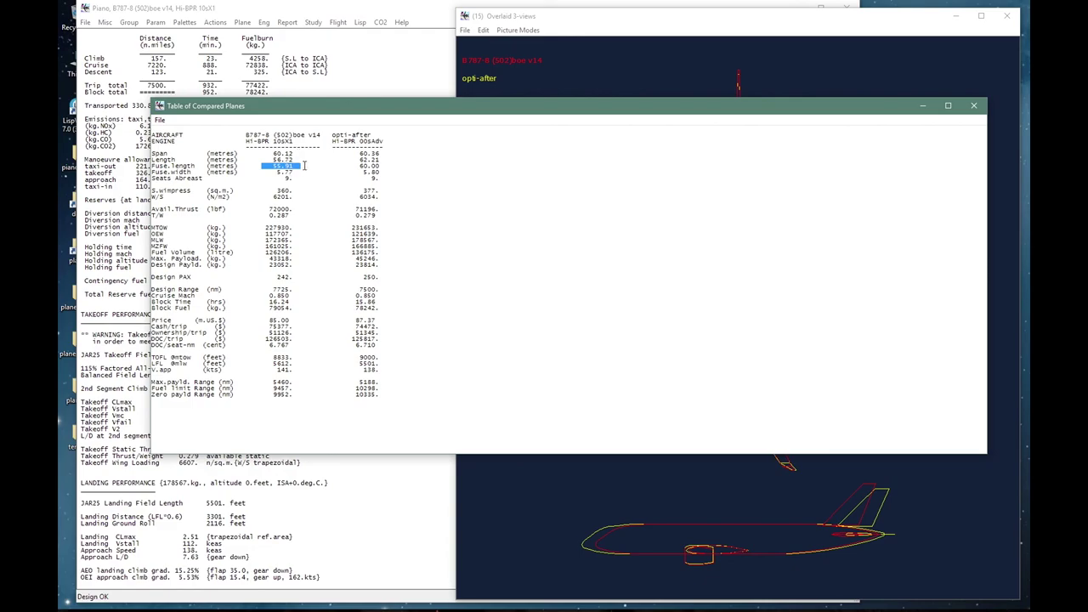
{"action": "left_click_drag", "start_coordinate": [351, 279], "coordinate": [410, 284]}
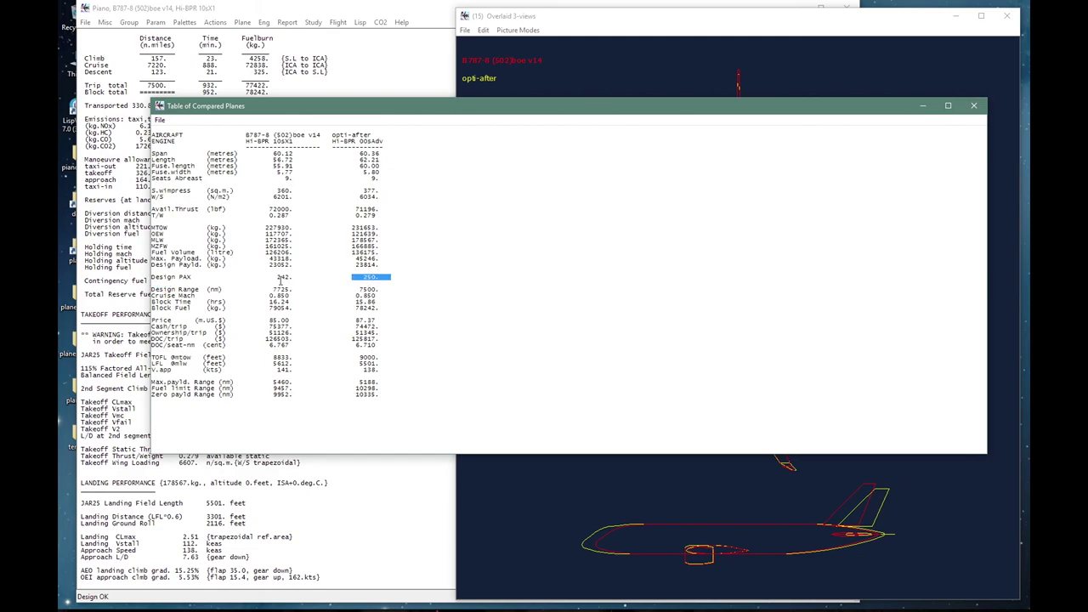
{"action": "left_click_drag", "start_coordinate": [262, 279], "coordinate": [301, 278]}
{"action": "left_click_drag", "start_coordinate": [351, 295], "coordinate": [384, 289]}
{"action": "left_click_drag", "start_coordinate": [263, 291], "coordinate": [298, 293]}
{"action": "left_click", "coordinate": [626, 26]}
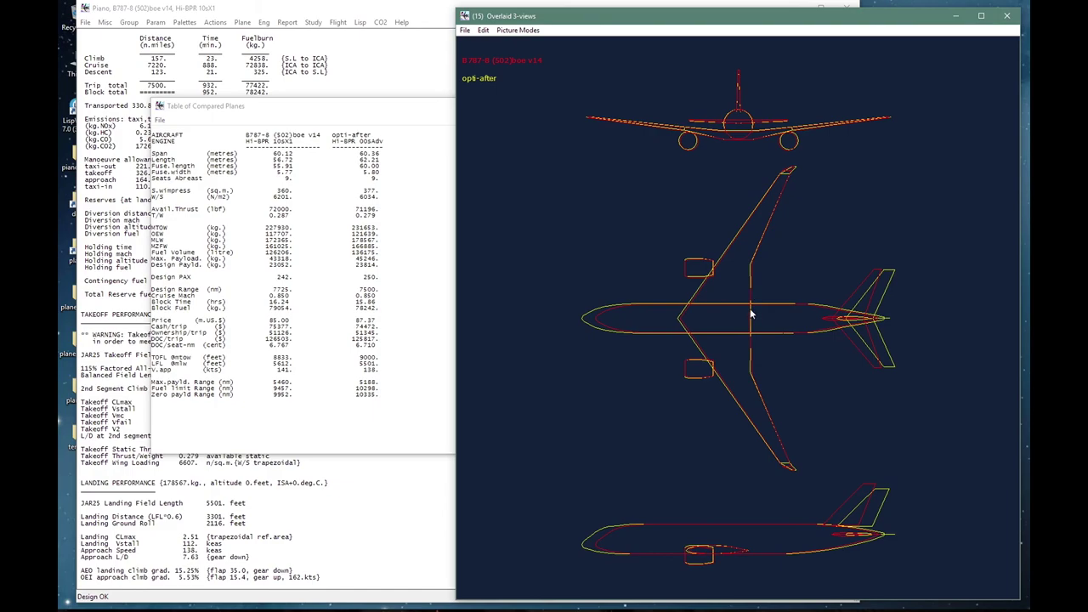
- Load the opti-after plane file as Piano's current design
{"action": "left_click", "coordinate": [416, 70]}
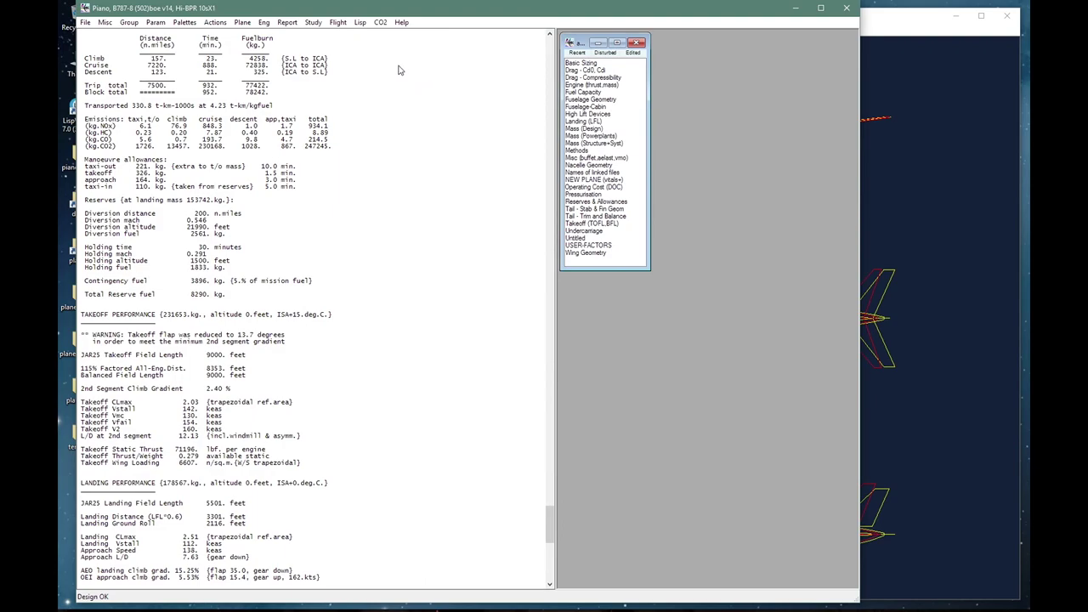
{"action": "left_click", "coordinate": [244, 24]}
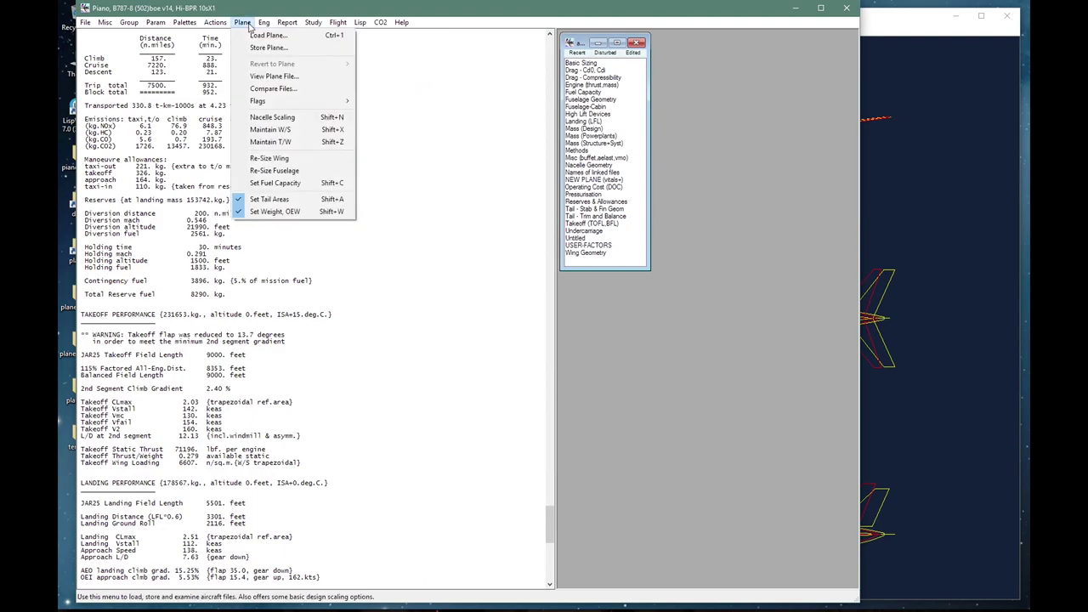
{"action": "left_click", "coordinate": [264, 35]}
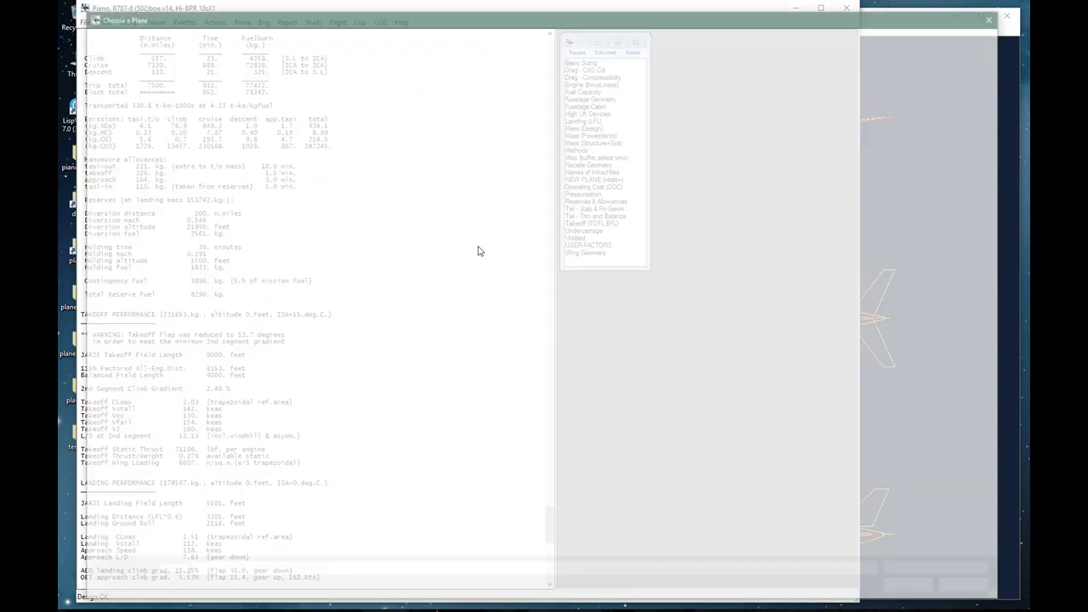
{"action": "key", "text": "o"}
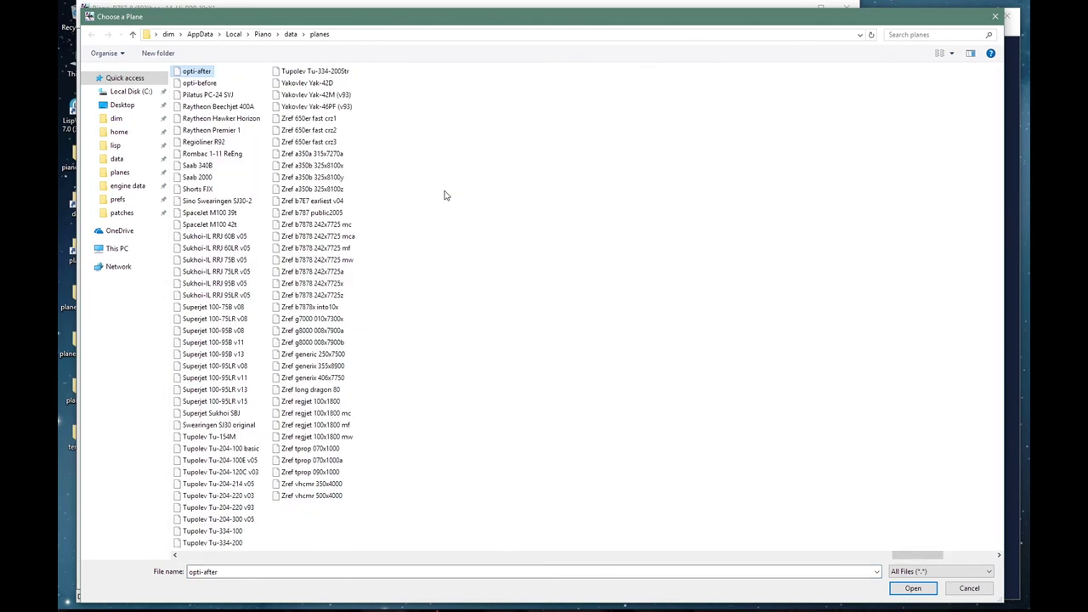
{"action": "left_click", "coordinate": [912, 588]}
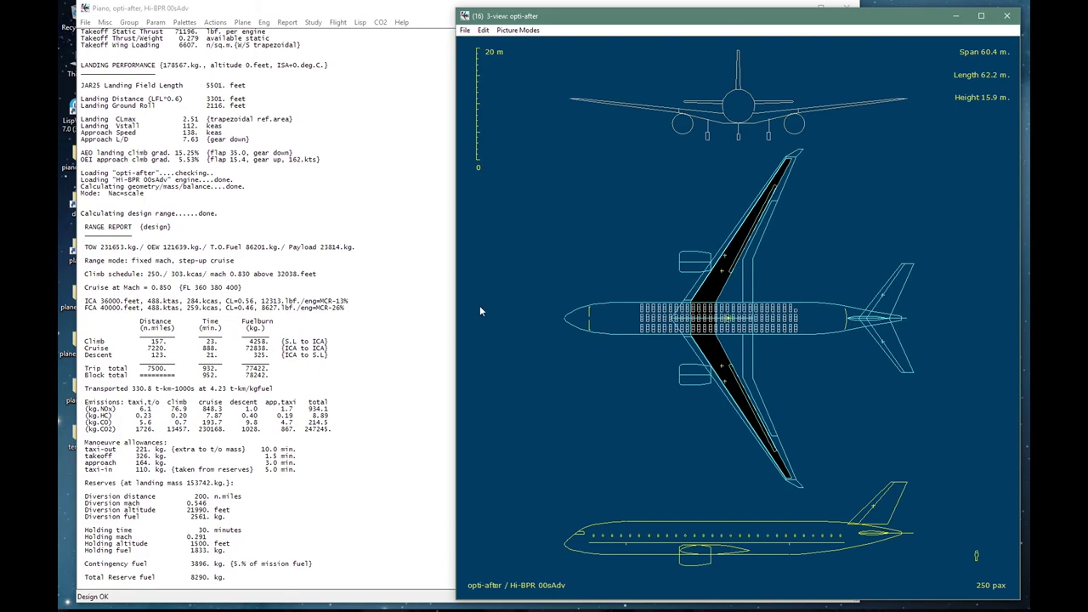
{"action": "left_click", "coordinate": [424, 294]}
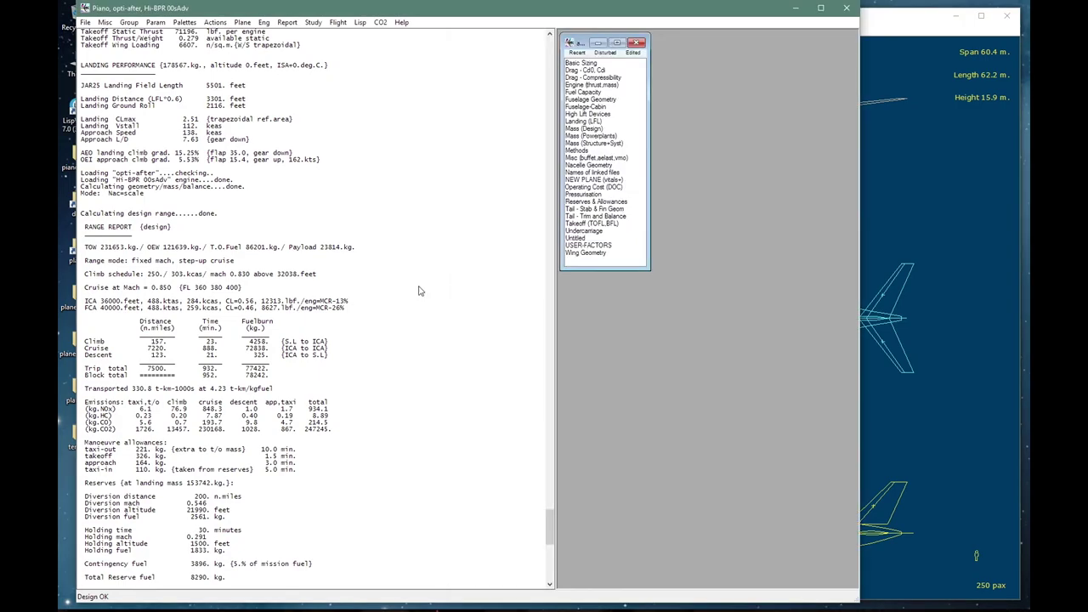
- Set number-of-pax to 242 in Basic Sizing
{"action": "left_click", "coordinate": [594, 65]}
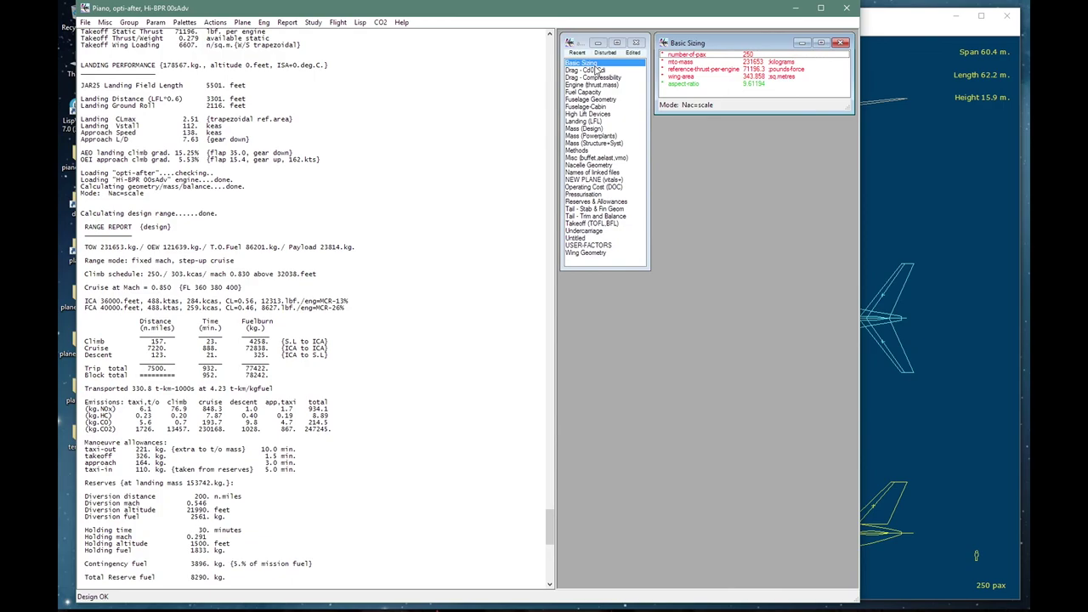
{"action": "double_click", "coordinate": [695, 56]}
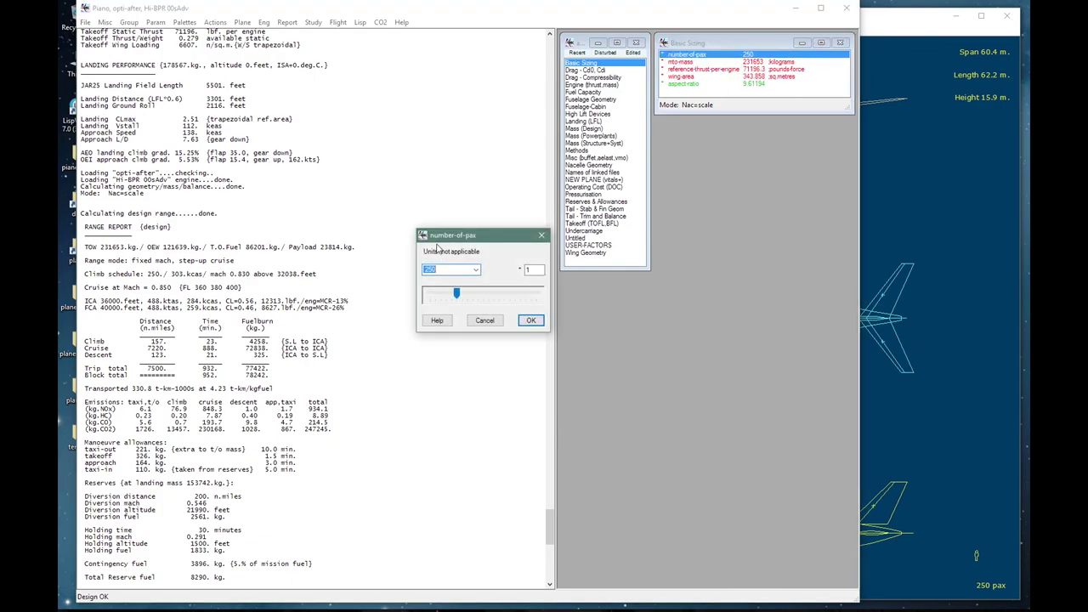
{"action": "type", "text": "242"}
{"action": "key", "text": "Return"}
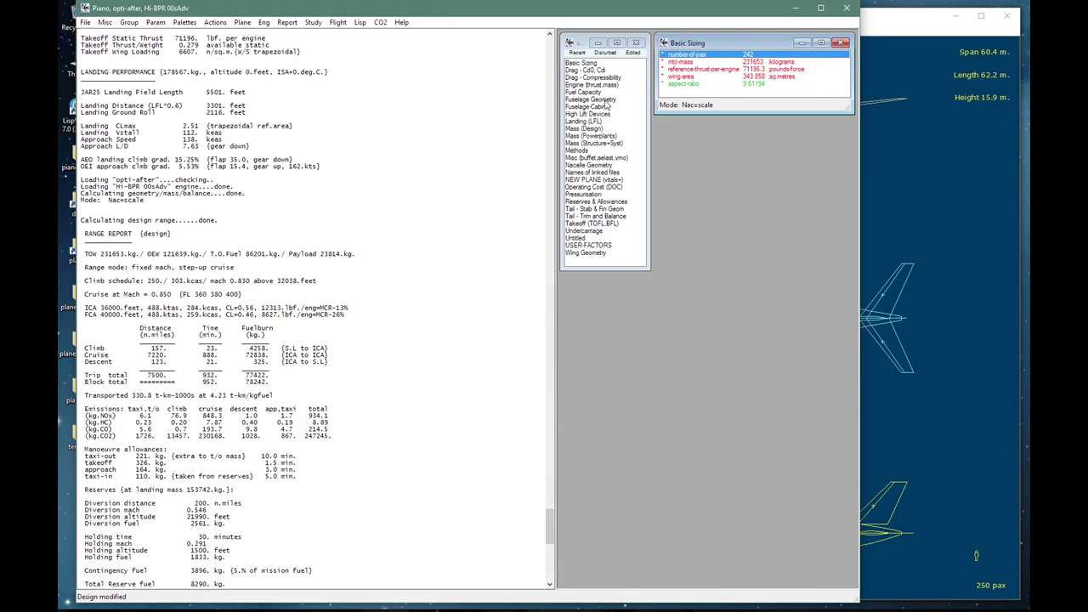
- Shorten mid-fuse-length by 4 m in Fuselage Geometry
{"action": "left_click", "coordinate": [606, 101]}
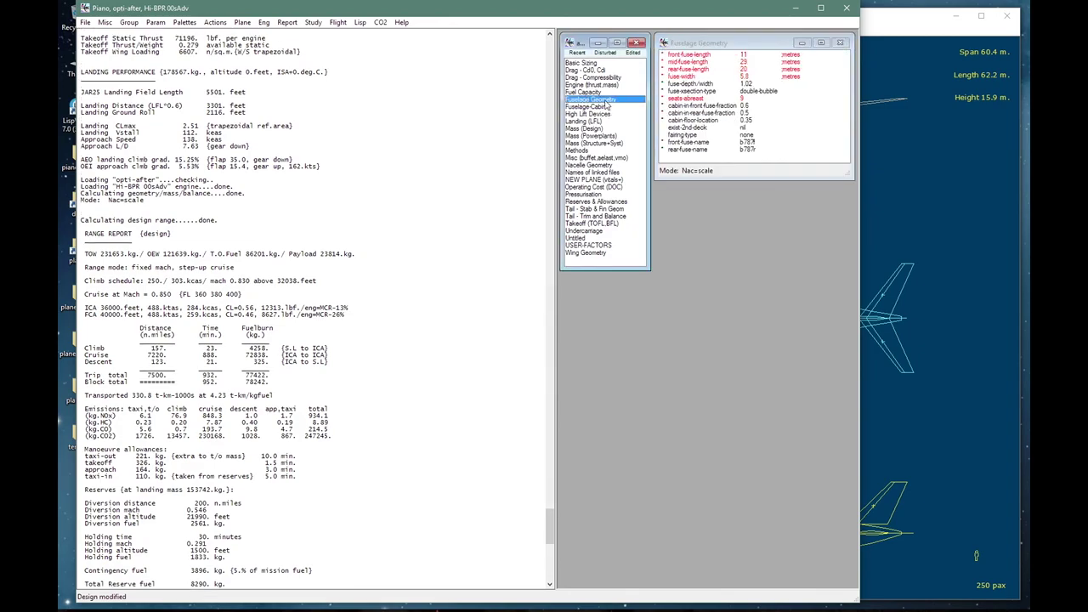
{"action": "double_click", "coordinate": [680, 62]}
{"action": "key", "text": "End"}
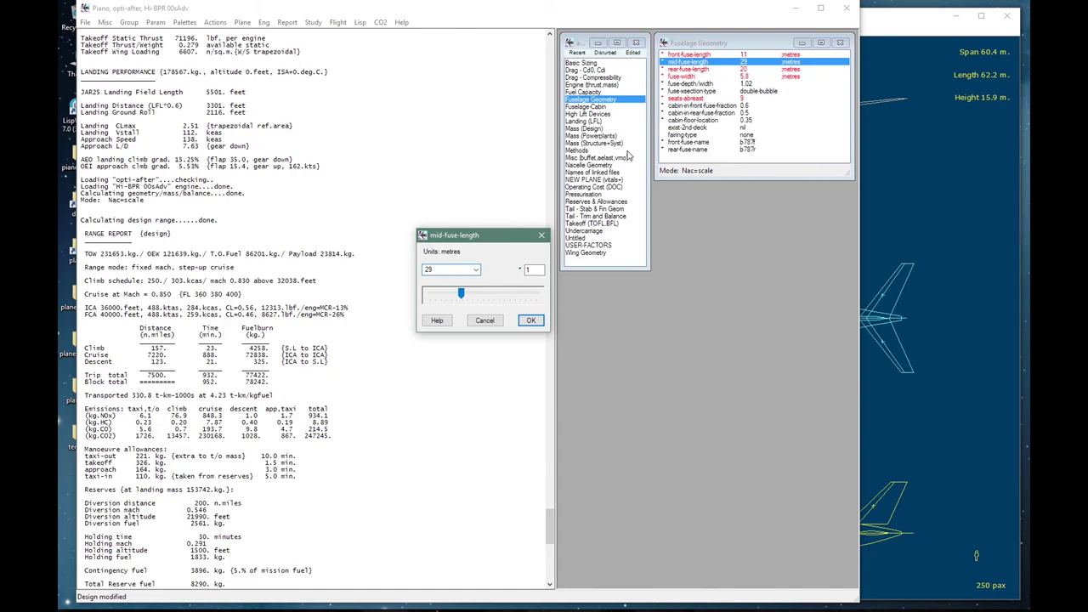
{"action": "type", "text": "- 4"}
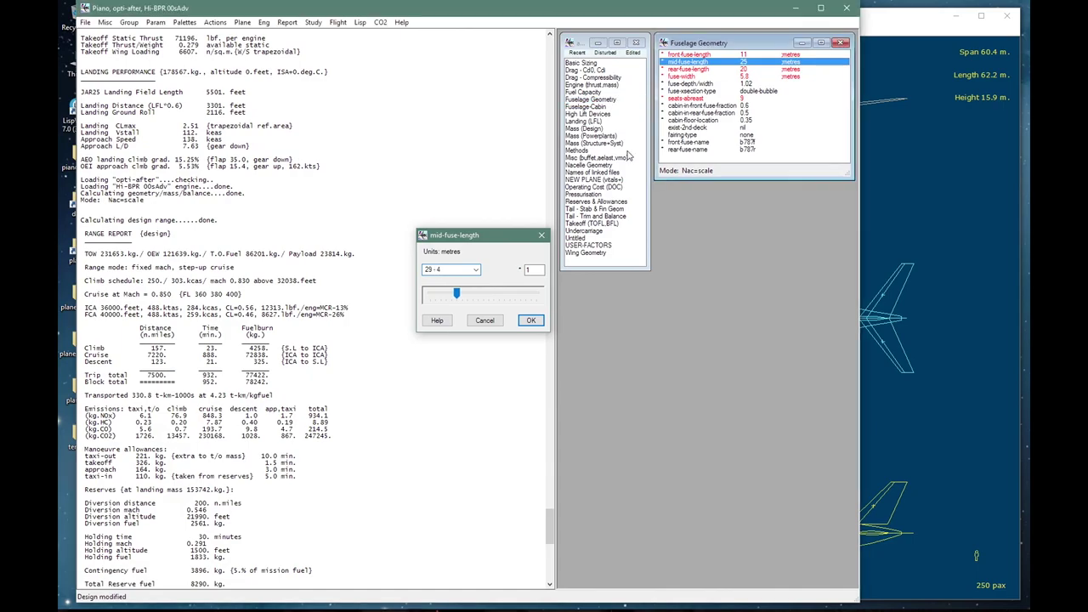
{"action": "key", "text": "Return"}
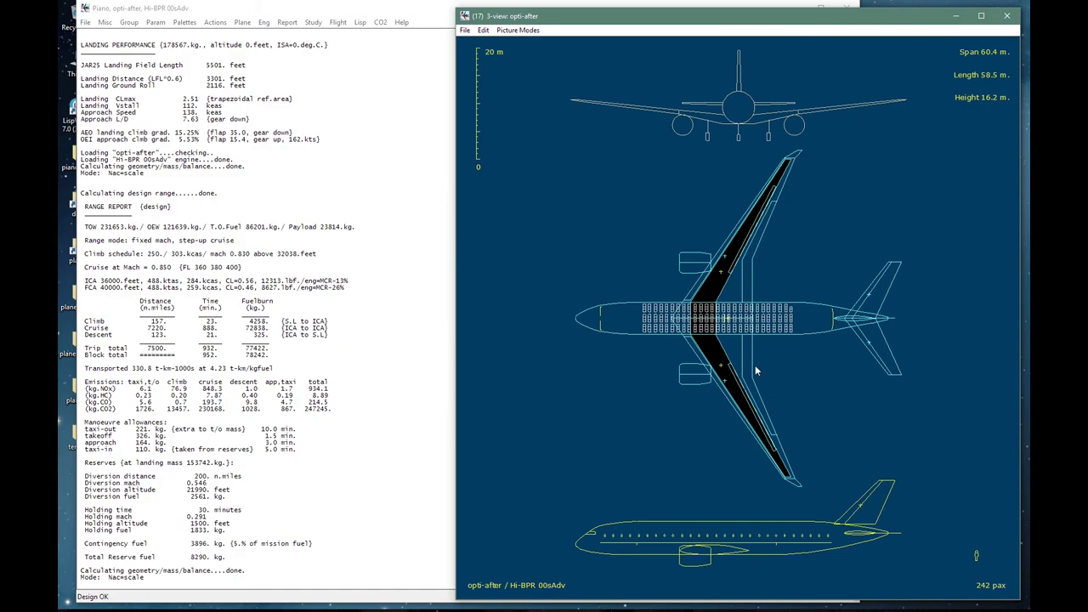
- Turn off internal calculation for fin-tailcone-gap and set it to 2.24 m
{"action": "left_click", "coordinate": [439, 323]}
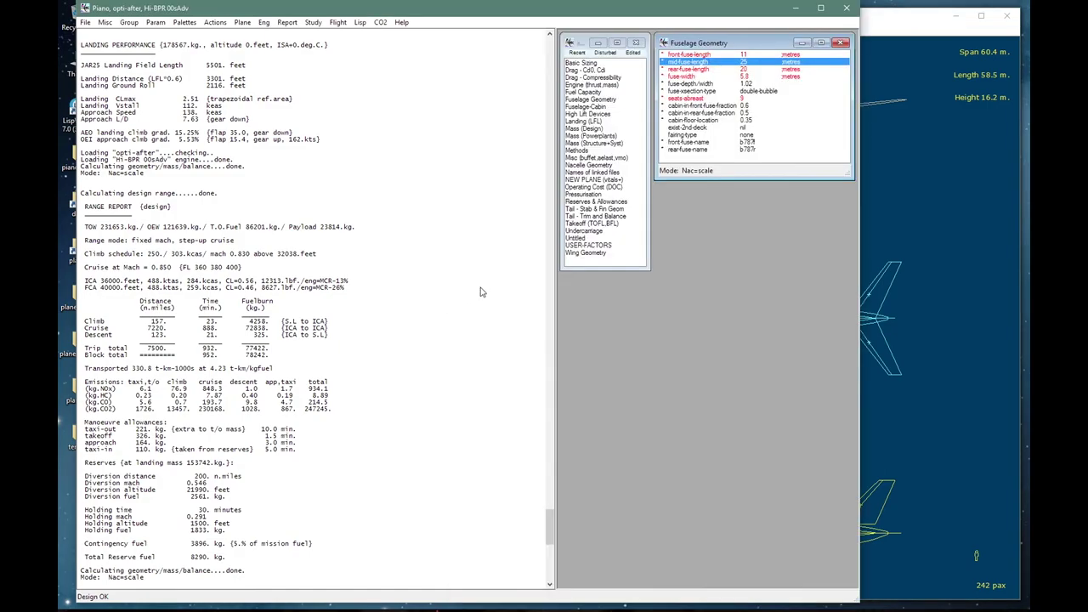
{"action": "left_click", "coordinate": [595, 208]}
{"action": "double_click", "coordinate": [689, 112]}
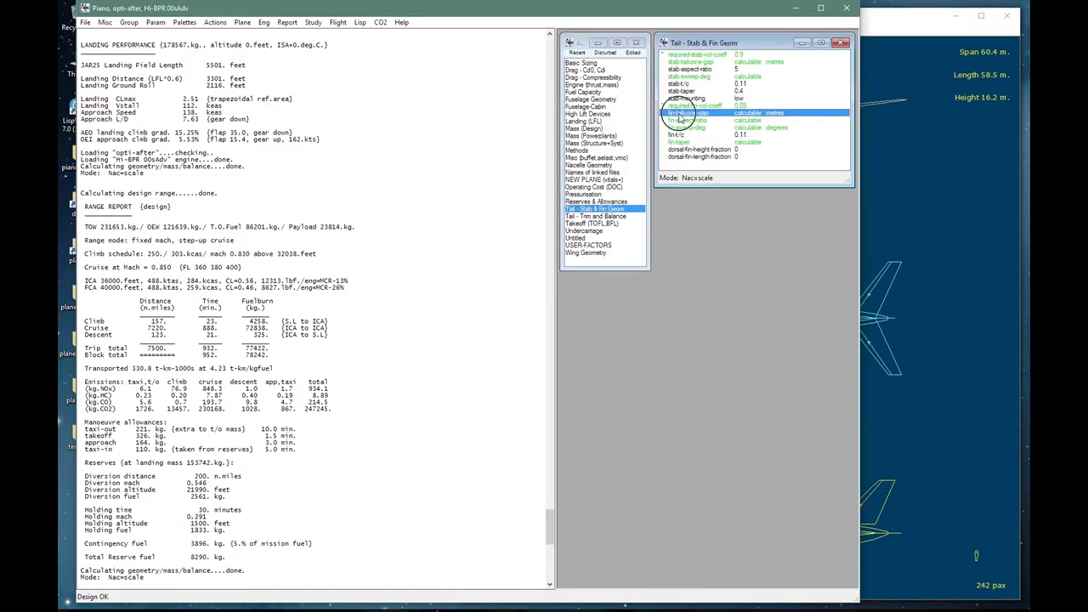
{"action": "left_click", "coordinate": [438, 337]}
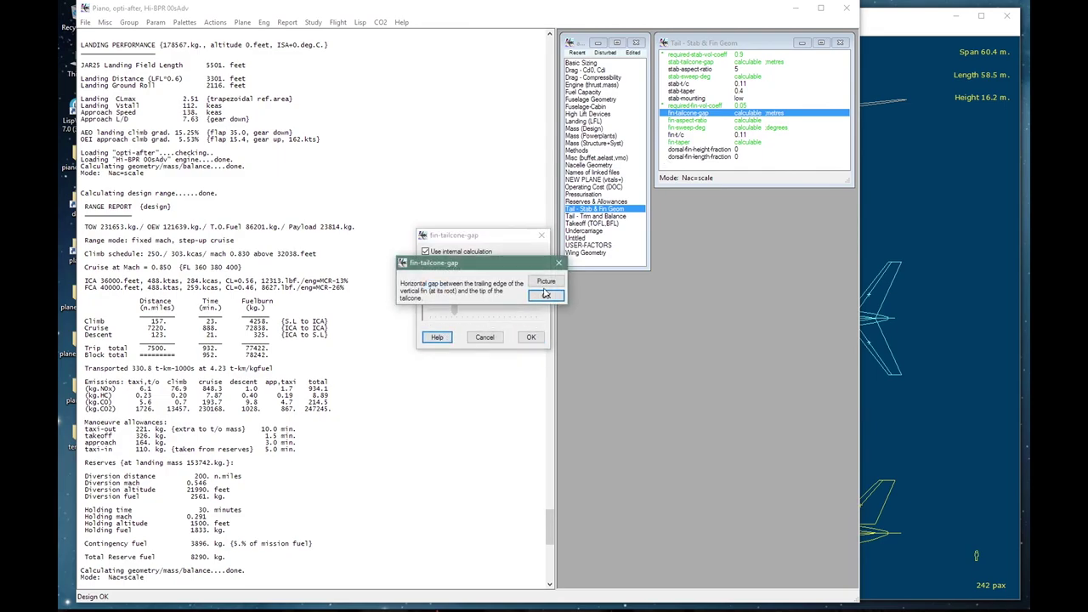
{"action": "left_click", "coordinate": [546, 291]}
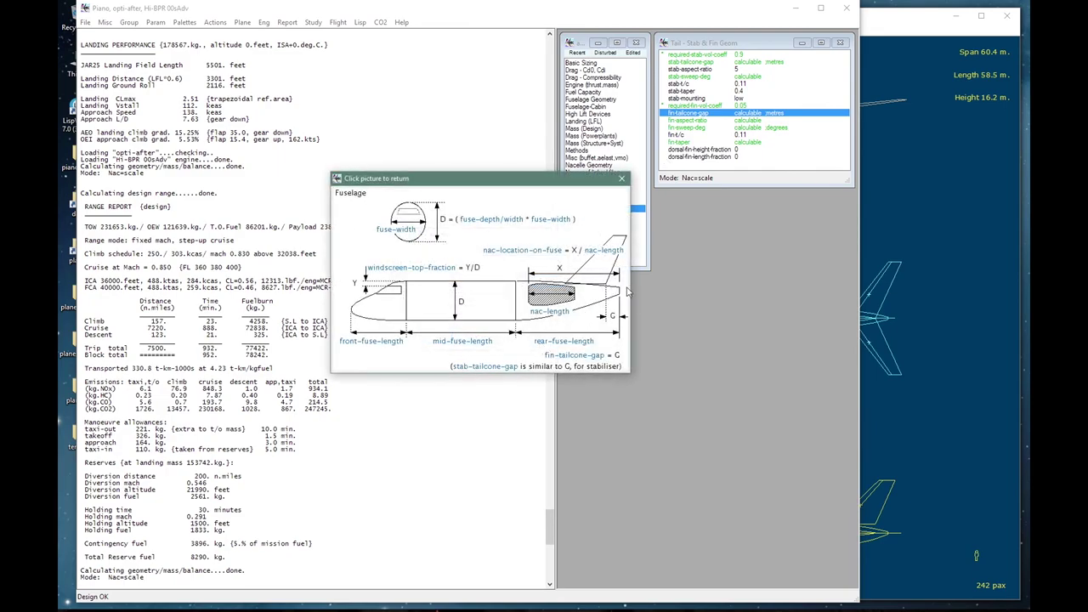
{"action": "left_click", "coordinate": [549, 296]}
{"action": "left_click", "coordinate": [547, 295]}
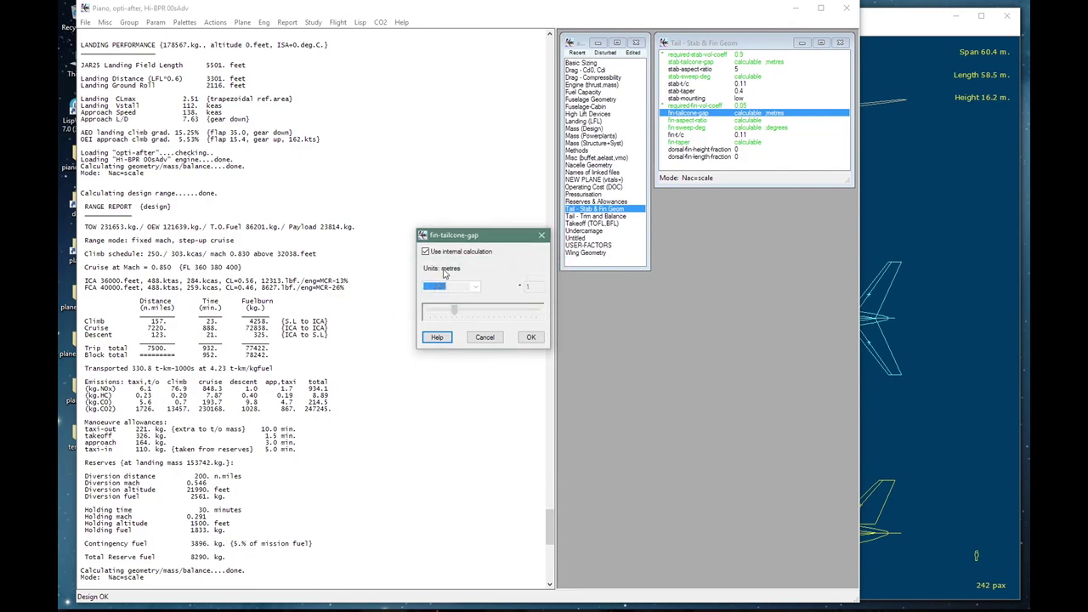
{"action": "left_click", "coordinate": [426, 251]}
{"action": "left_click", "coordinate": [457, 289]}
{"action": "type", "text": "2.24 + 1"}
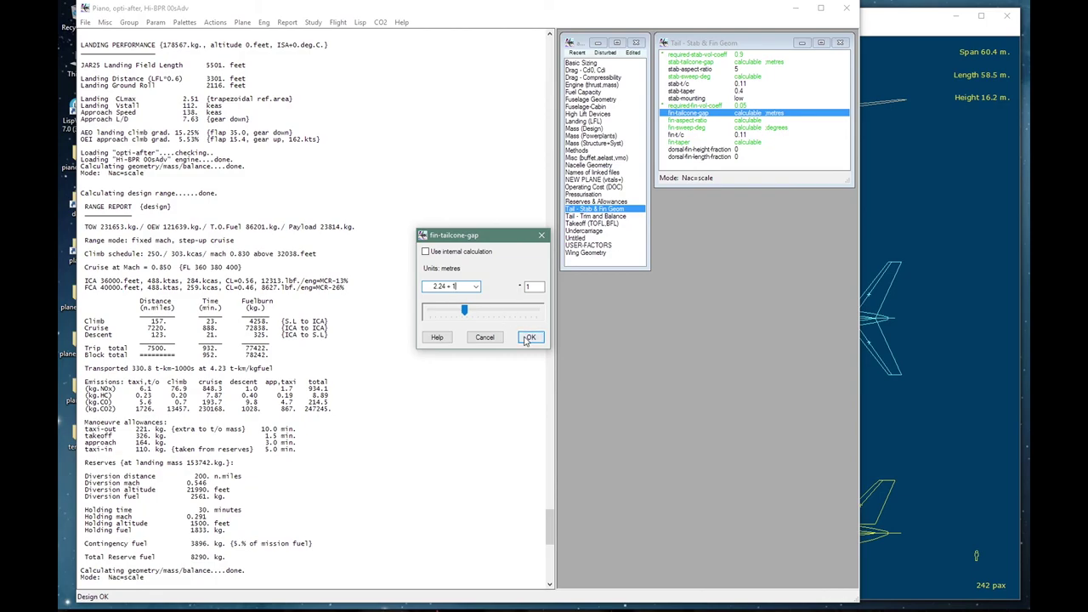
{"action": "left_click", "coordinate": [530, 336]}
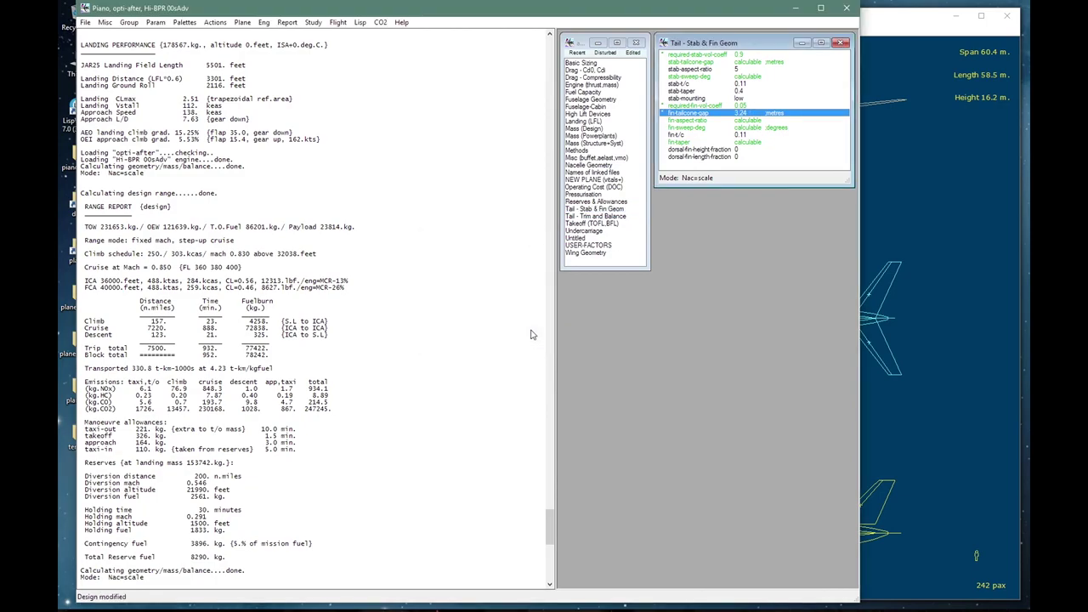
- Set stab-taper to 0.25, leaving the Wing Geometry parameters showing
{"action": "double_click", "coordinate": [684, 92]}
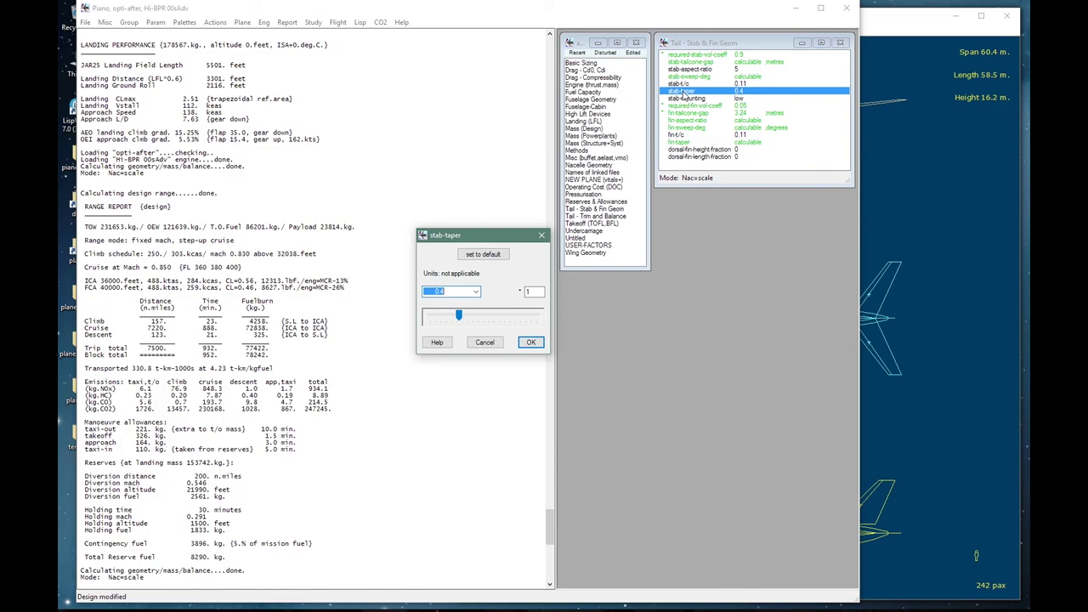
{"action": "type", "text": "25"}
{"action": "key", "text": "Return"}
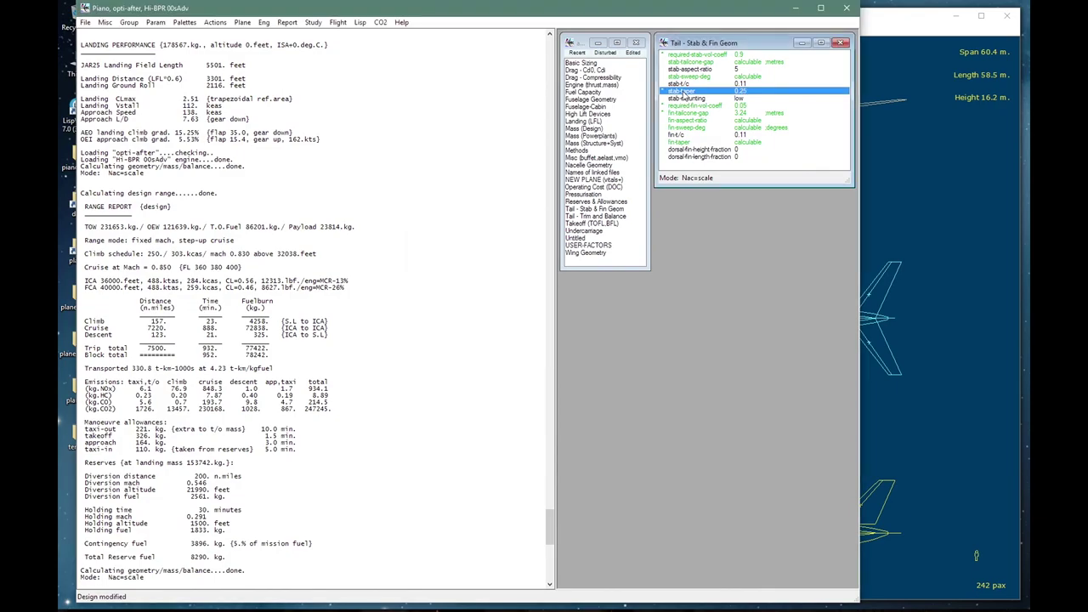
{"action": "left_click", "coordinate": [588, 252]}
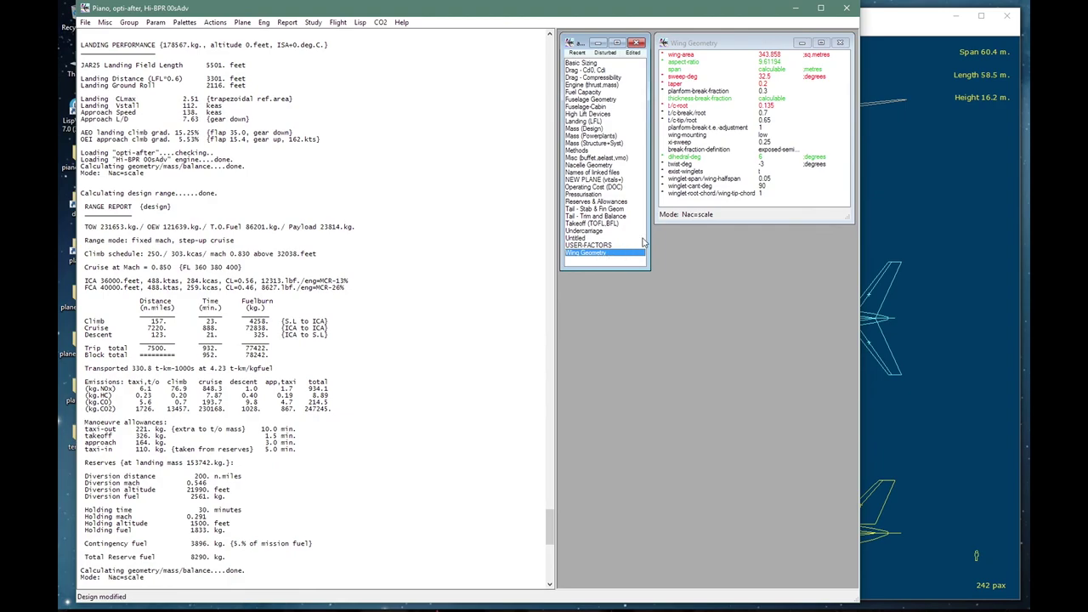
- Check the planform-break help and diagram, then set the trailing-edge adjustment to 0.9
{"action": "double_click", "coordinate": [689, 128]}
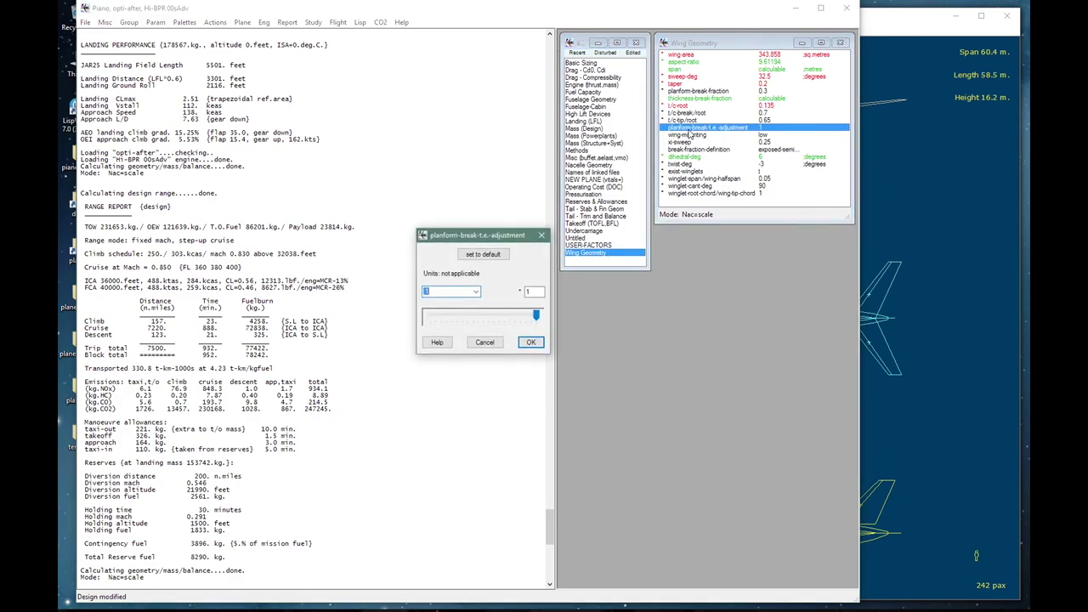
{"action": "left_click", "coordinate": [438, 344]}
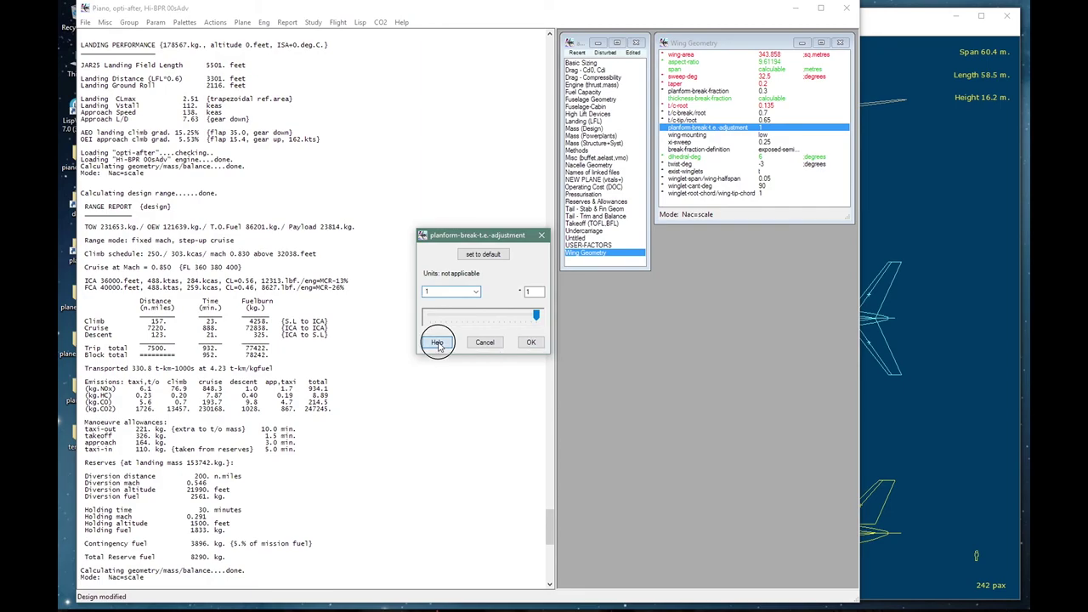
{"action": "left_click", "coordinate": [536, 299]}
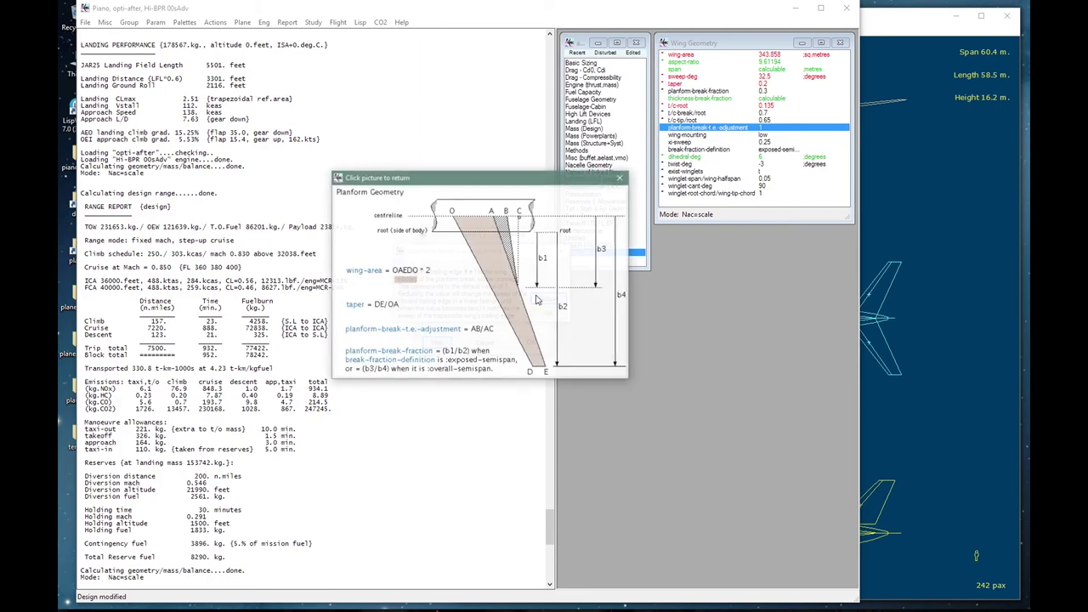
{"action": "left_click", "coordinate": [533, 299]}
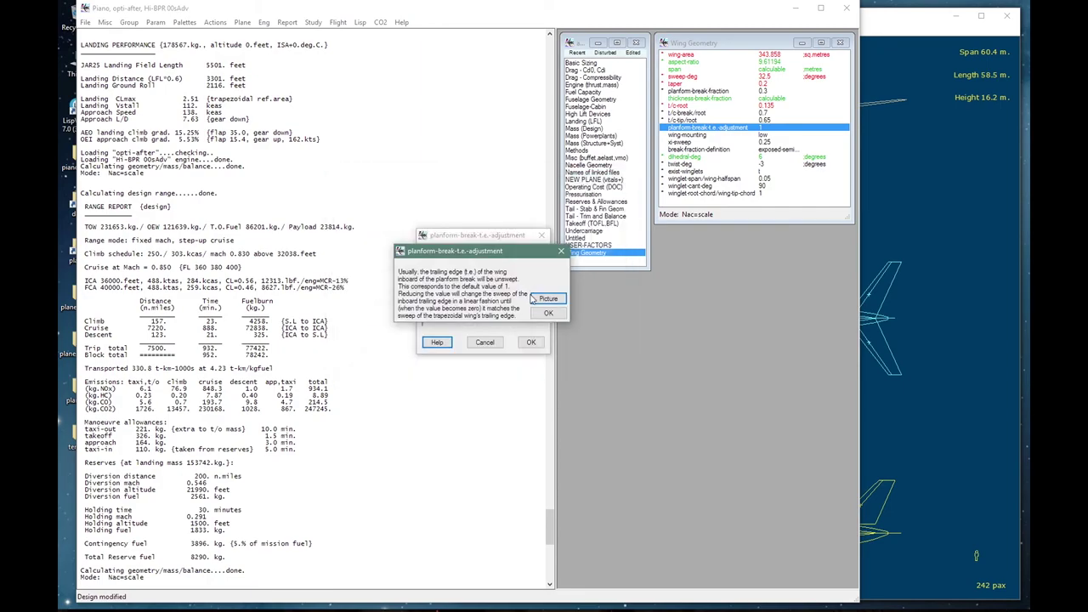
{"action": "left_click", "coordinate": [549, 312]}
{"action": "left_click", "coordinate": [450, 291]}
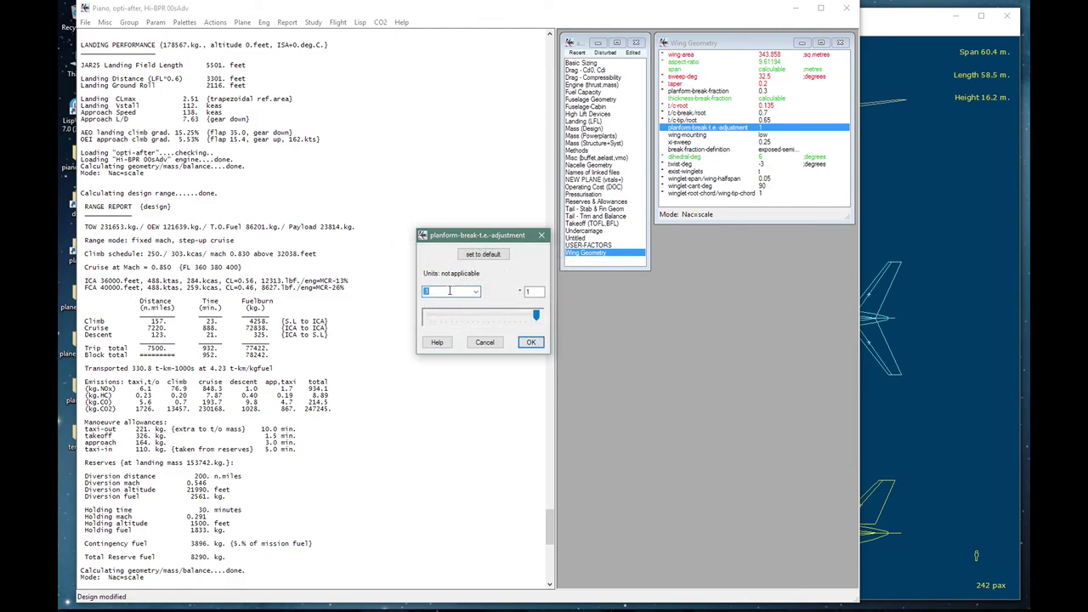
{"action": "type", "text": "0.95"}
{"action": "key", "text": "Return"}
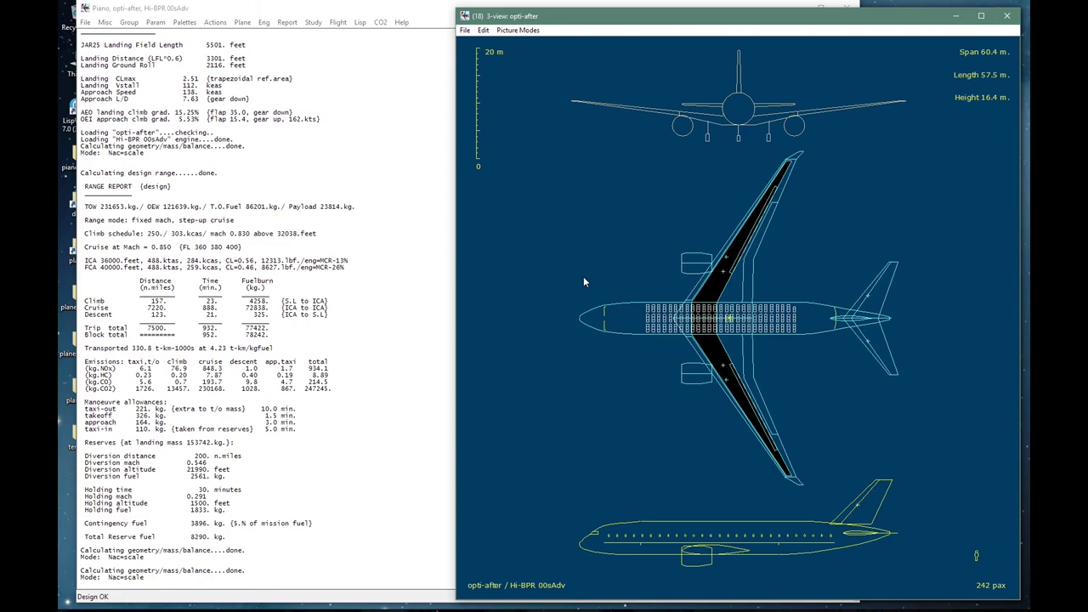
- Raise the main Piano design window and open the Study menu
{"action": "left_click", "coordinate": [434, 283]}
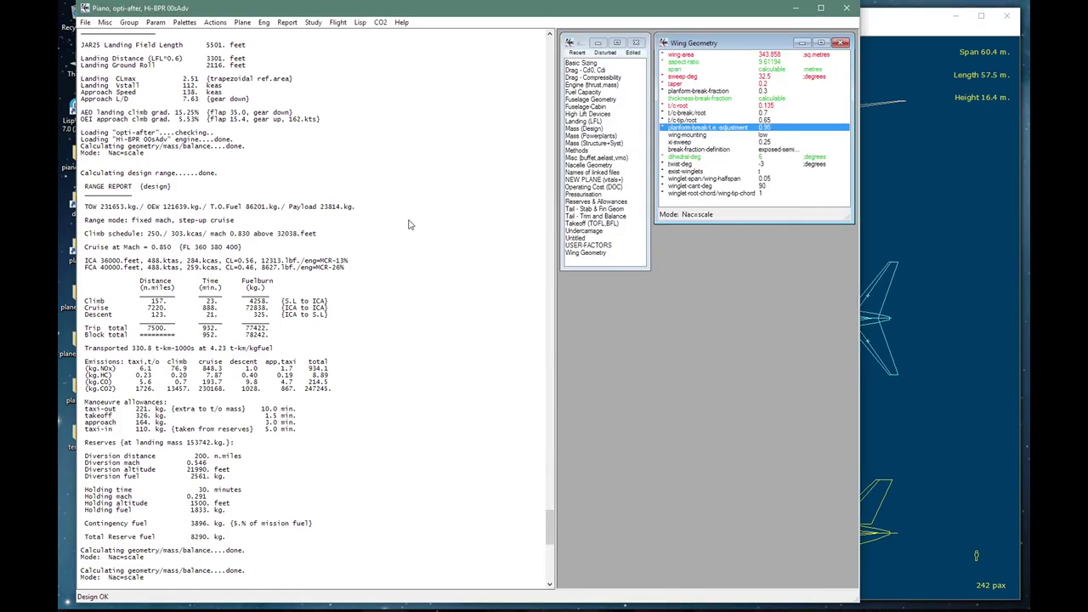
{"action": "left_click", "coordinate": [320, 25]}
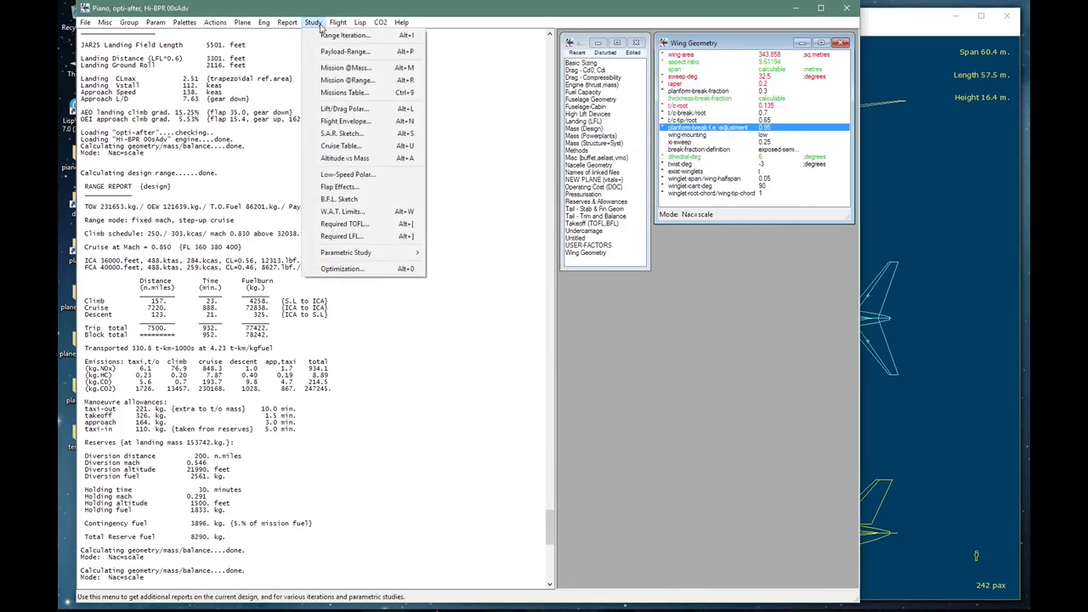
- Raise the minimum range constraint from 7500 to 7725 nm and start the MTOW optimization
{"action": "left_click", "coordinate": [341, 269]}
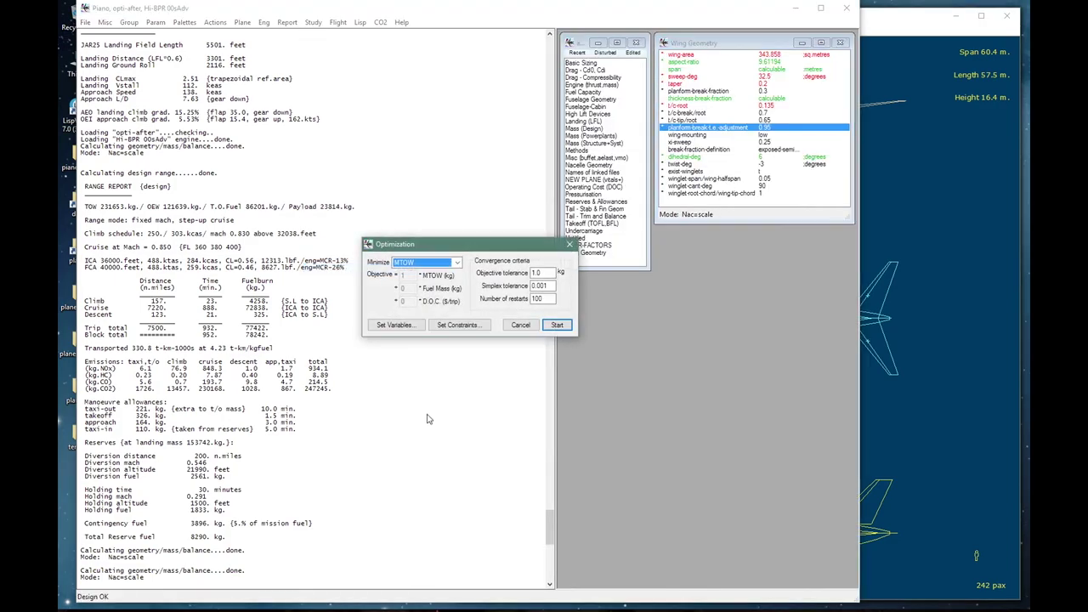
{"action": "left_click", "coordinate": [444, 329]}
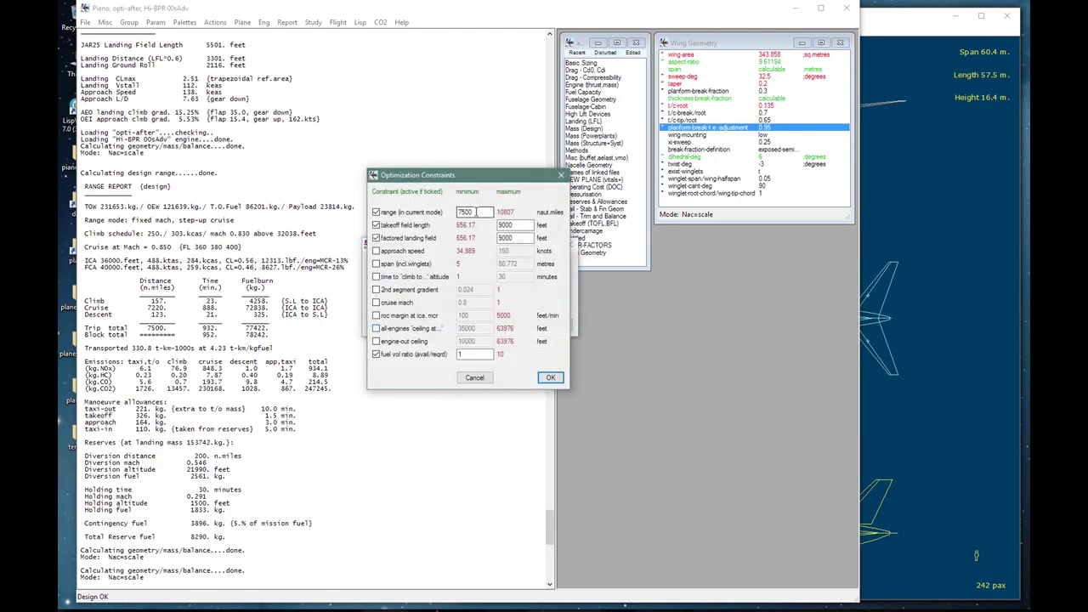
{"action": "left_click", "coordinate": [475, 211]}
{"action": "double_click", "coordinate": [475, 212]}
{"action": "type", "text": "772"}
{"action": "left_click", "coordinate": [550, 378]}
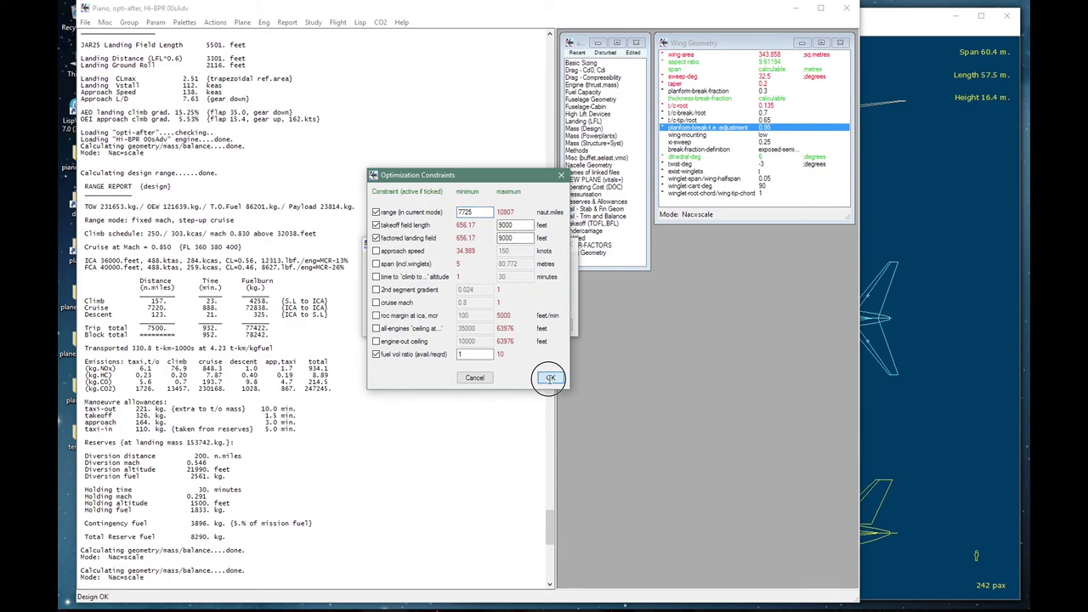
{"action": "left_click", "coordinate": [557, 326]}
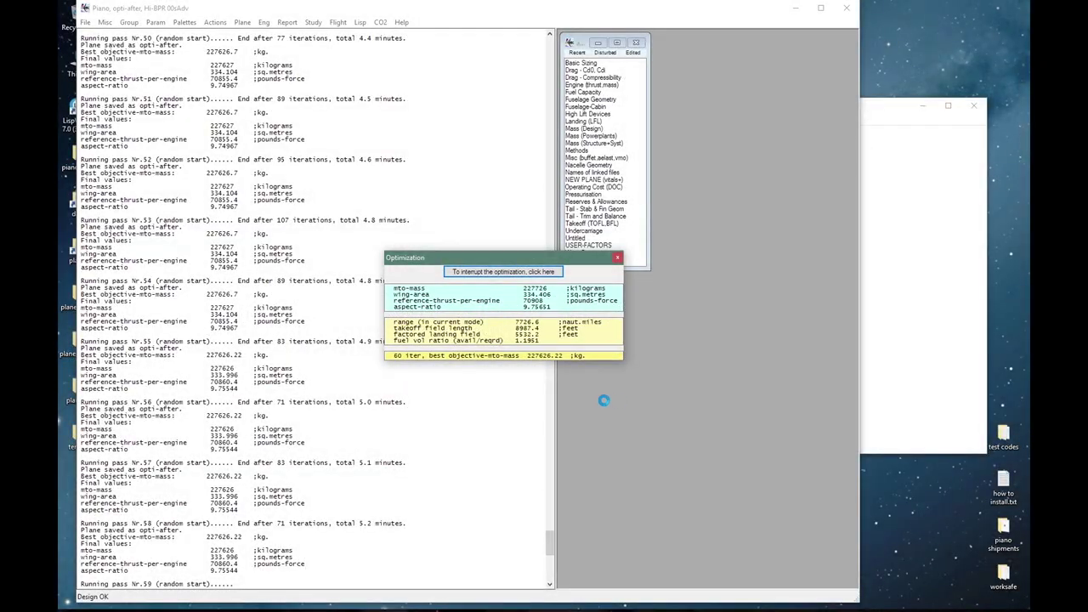
- Interrupt the optimization at its best point and flag the design as Jul29_155604_227626
{"action": "left_click", "coordinate": [492, 272]}
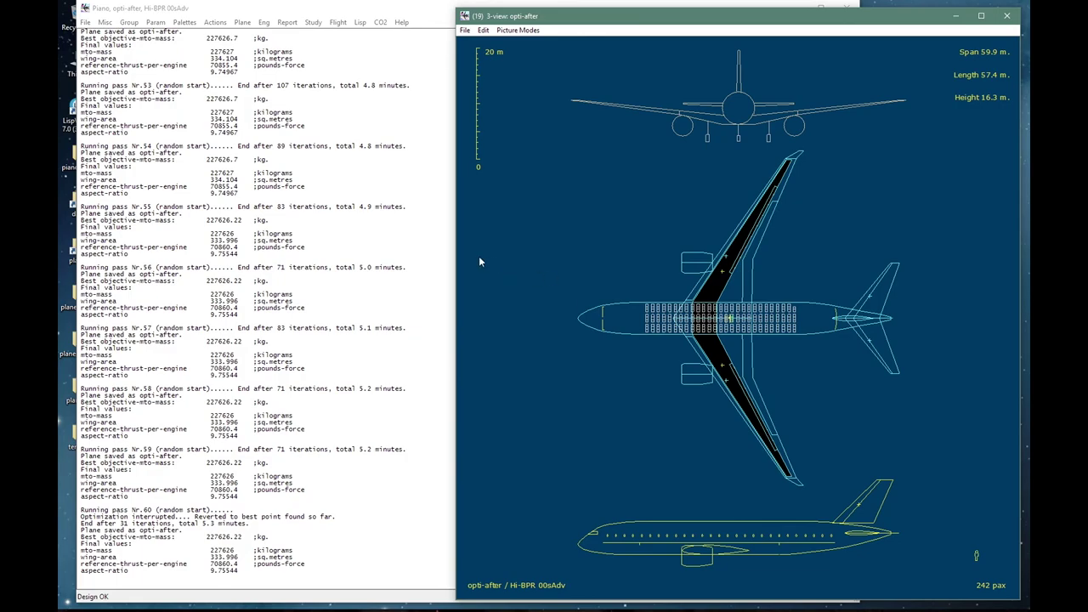
{"action": "left_click", "coordinate": [442, 246]}
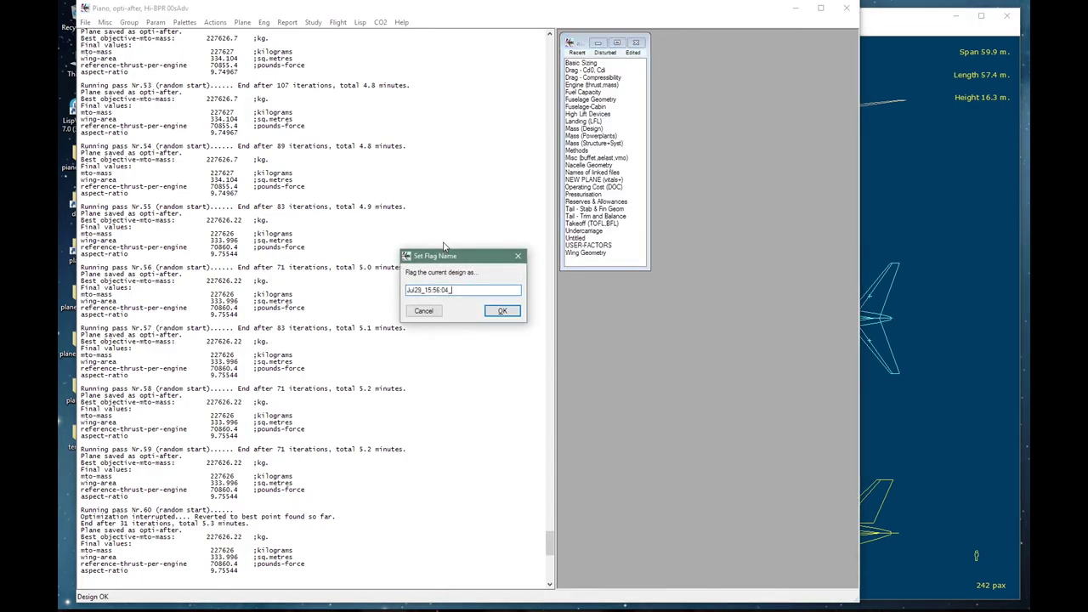
{"action": "type", "text": "227626"}
{"action": "key", "text": "Return"}
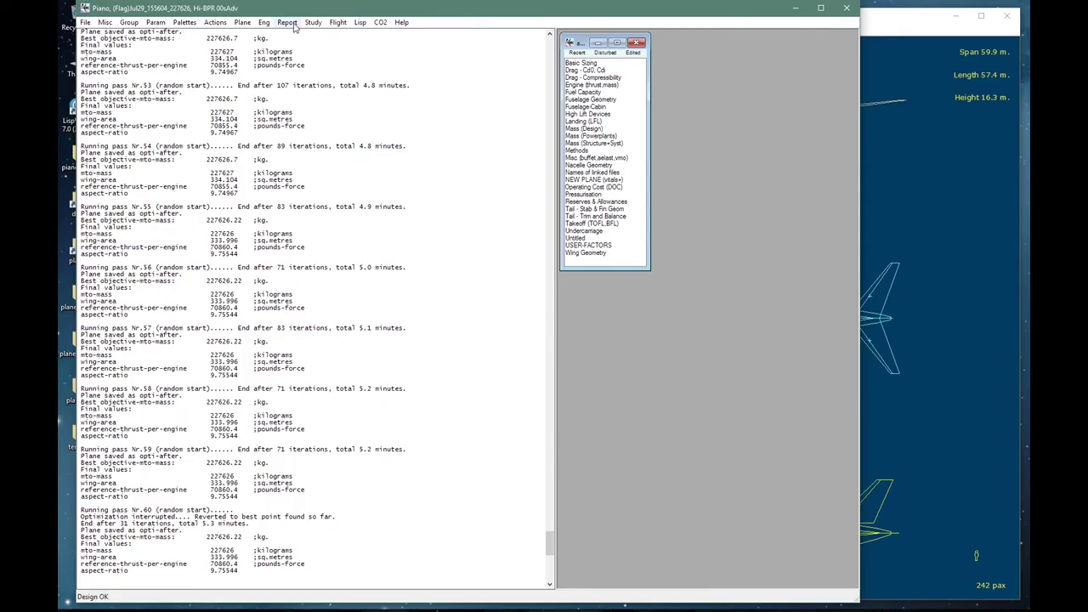
- Compare B787-8 (502)boe v14 against opti-after via table, payload-range and overlaid 3-views
{"action": "left_click", "coordinate": [293, 26]}
{"action": "left_click", "coordinate": [365, 255]}
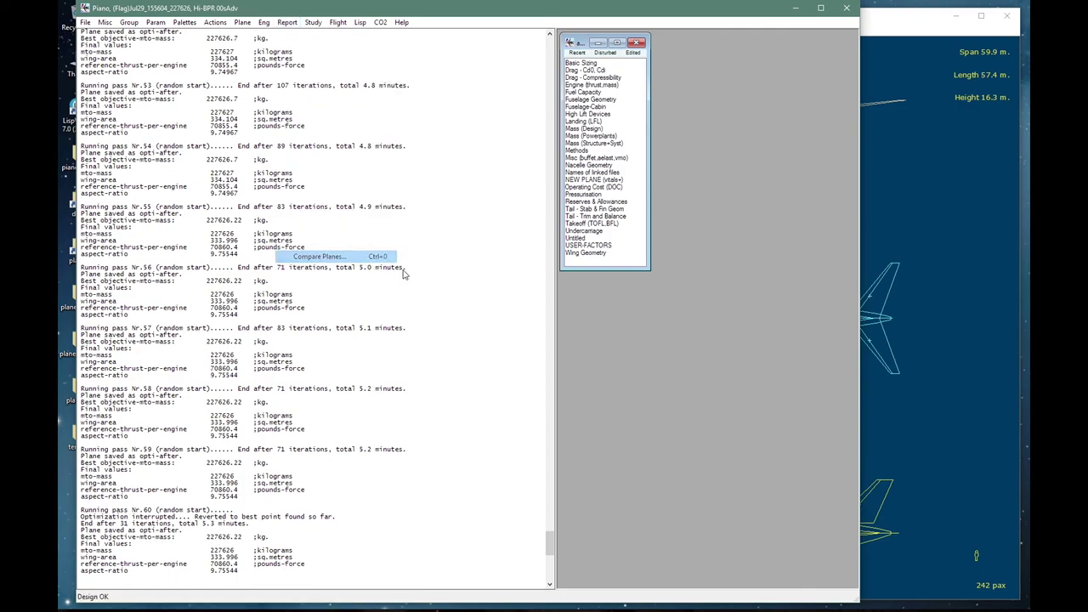
{"action": "left_click", "coordinate": [562, 345]}
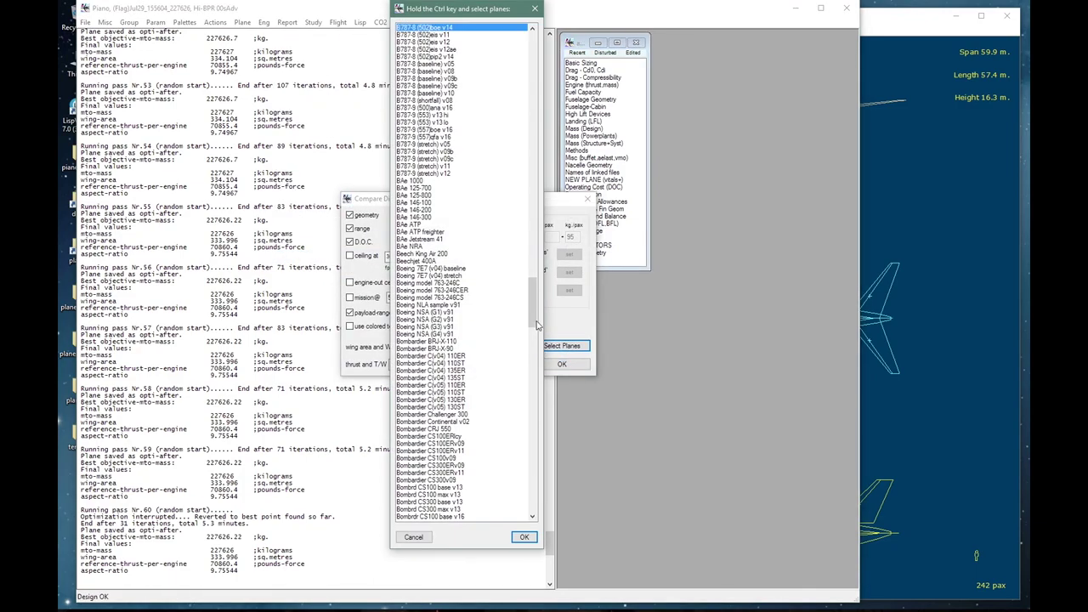
{"action": "scroll", "coordinate": [530, 319], "scroll_direction": "up", "scroll_amount": 5}
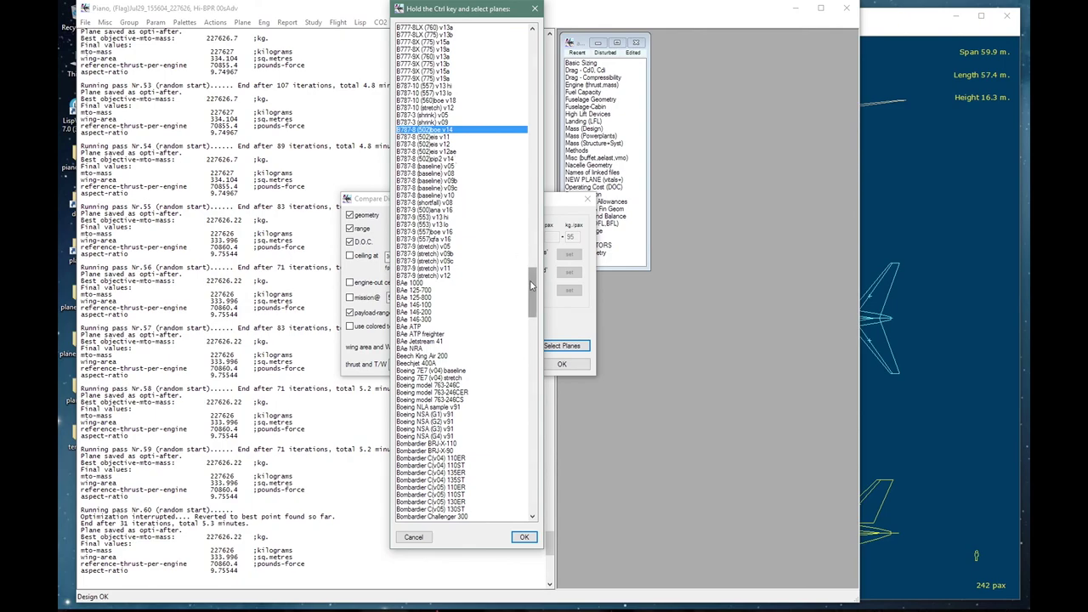
{"action": "left_click_drag", "start_coordinate": [529, 279], "coordinate": [529, 437]}
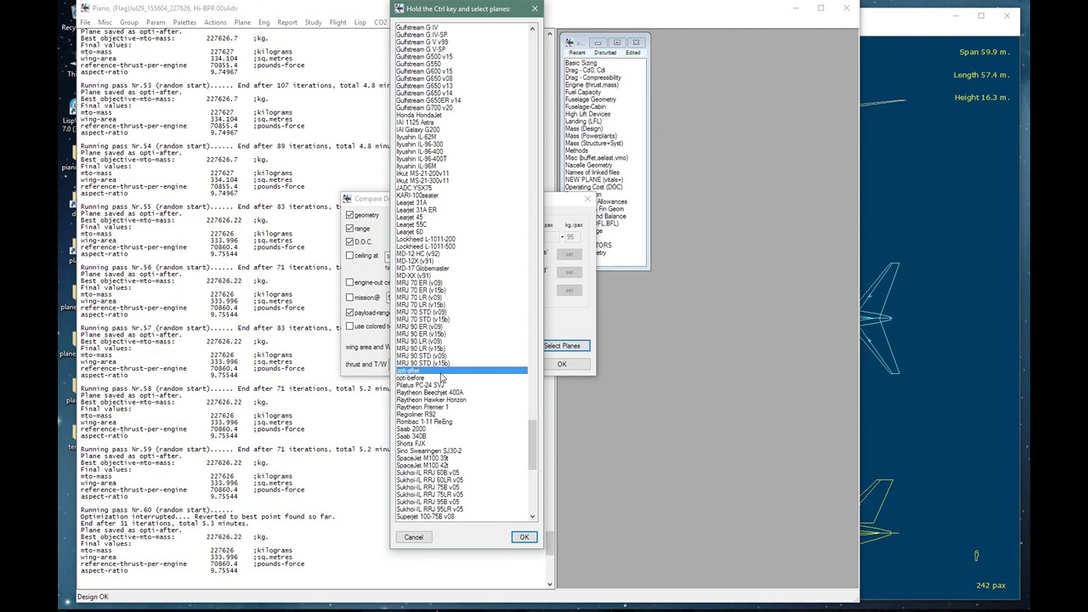
{"action": "left_click", "coordinate": [528, 537]}
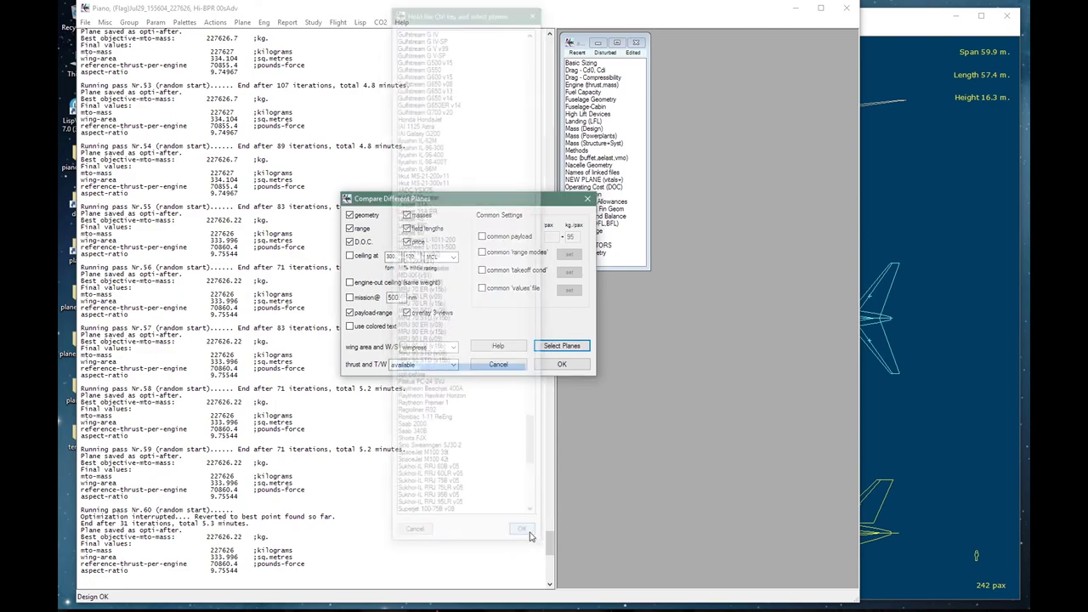
{"action": "left_click", "coordinate": [557, 364]}
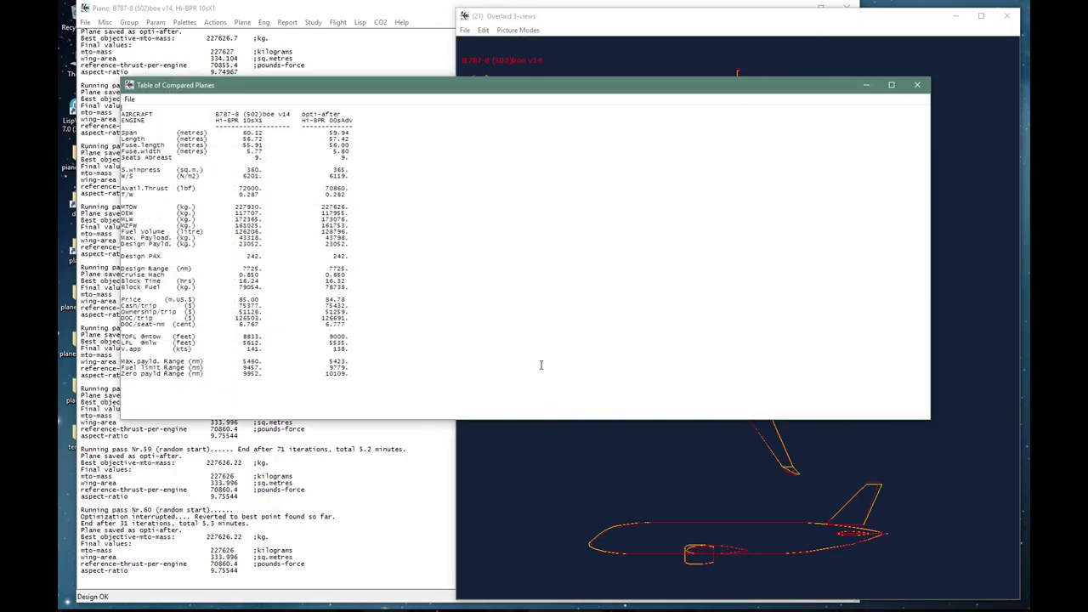
- Show plane name labels on the overlaid 3-views and review the payload-range comparison chart
{"action": "left_click", "coordinate": [516, 36]}
{"action": "left_click", "coordinate": [515, 41]}
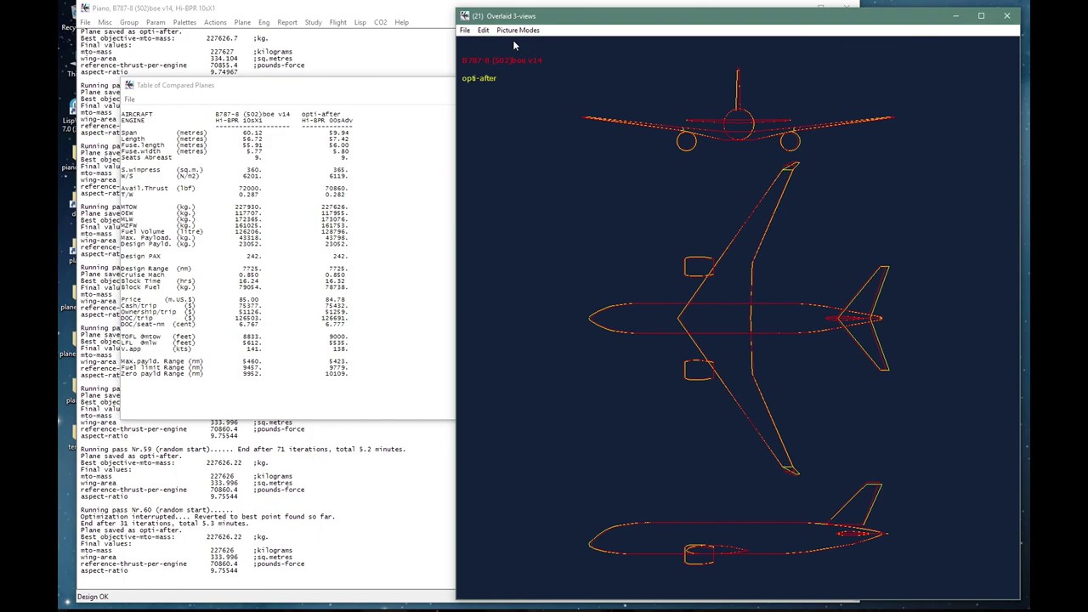
{"action": "mouse_move", "coordinate": [1028, 51]}
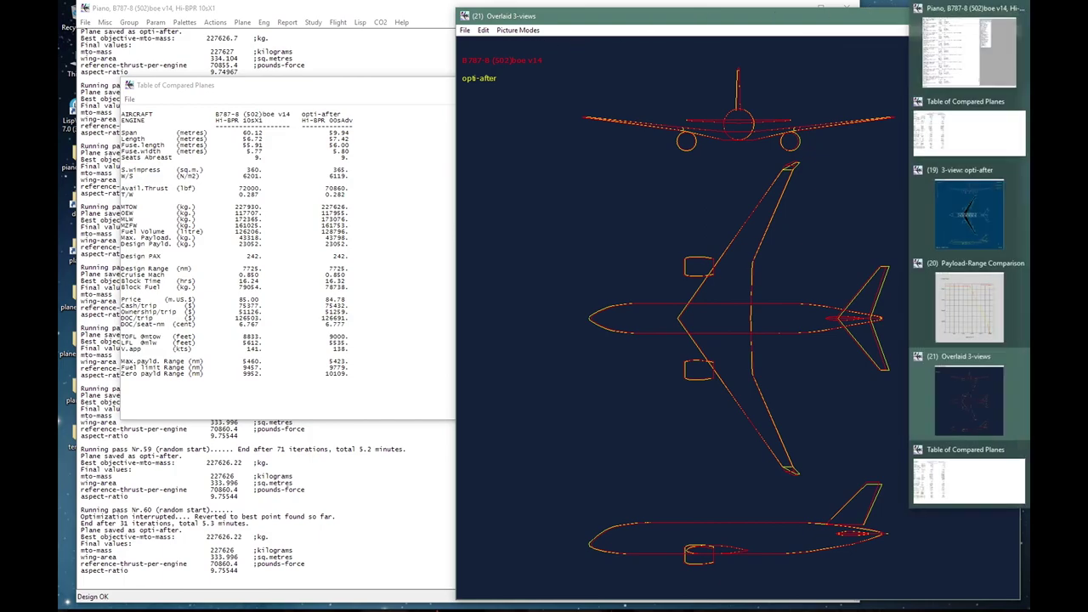
{"action": "left_click", "coordinate": [974, 293]}
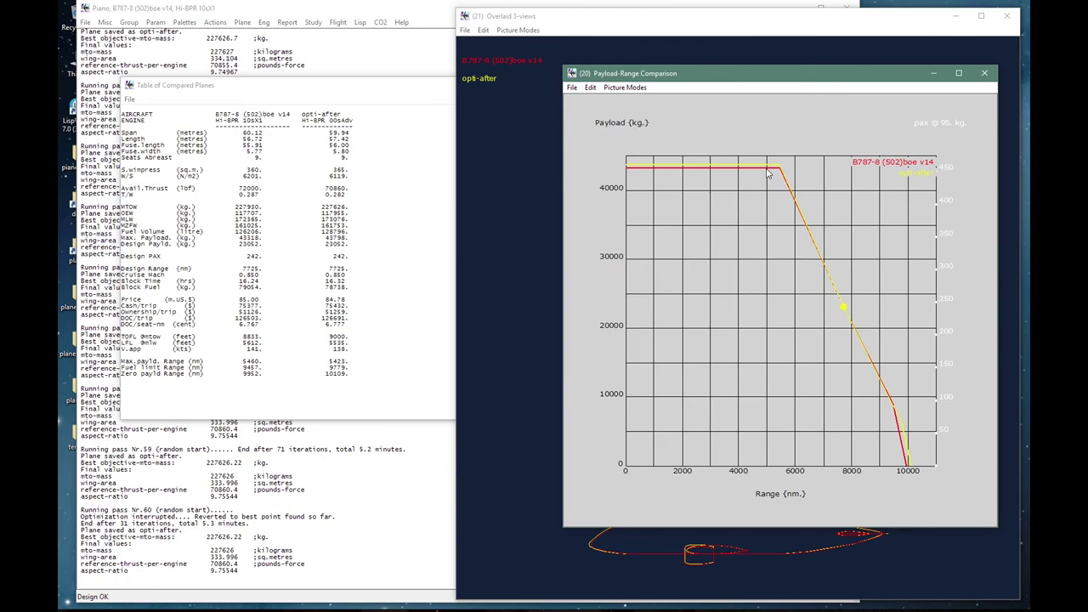
{"action": "left_click", "coordinate": [538, 188]}
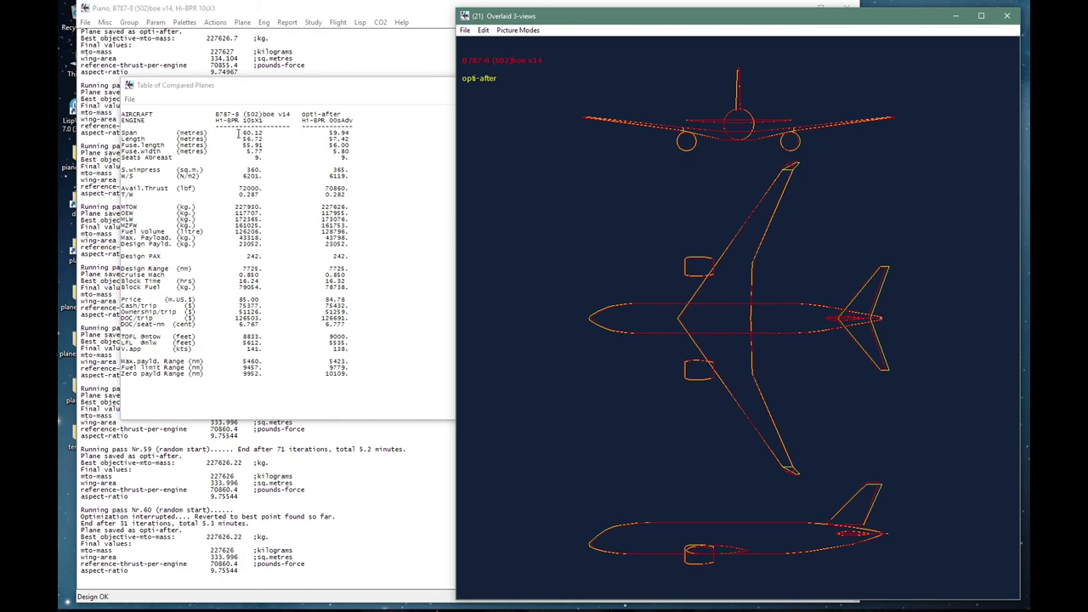
{"action": "left_click", "coordinate": [352, 136]}
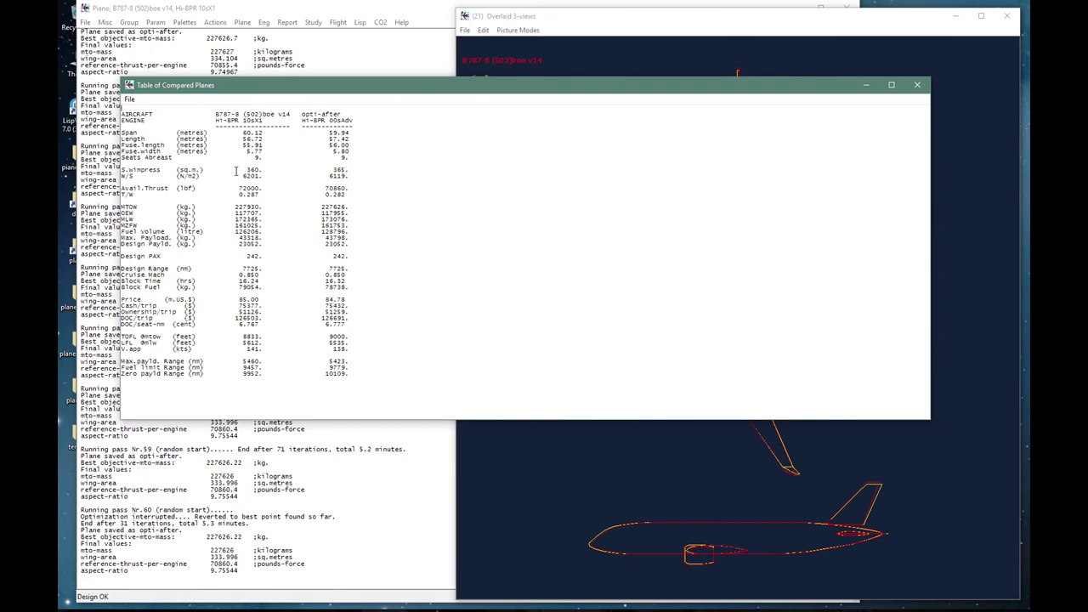
{"action": "left_click_drag", "start_coordinate": [235, 172], "coordinate": [352, 171]}
{"action": "left_click_drag", "start_coordinate": [231, 188], "coordinate": [276, 194]}
{"action": "left_click", "coordinate": [320, 191]}
{"action": "left_click_drag", "start_coordinate": [319, 192], "coordinate": [363, 191]}
{"action": "left_click", "coordinate": [228, 209]}
{"action": "left_click_drag", "start_coordinate": [228, 210], "coordinate": [364, 209]}
{"action": "left_click", "coordinate": [226, 213]}
{"action": "left_click", "coordinate": [225, 214]}
{"action": "left_click_drag", "start_coordinate": [226, 217], "coordinate": [364, 214]}
{"action": "left_click_drag", "start_coordinate": [227, 218], "coordinate": [349, 220]}
{"action": "left_click", "coordinate": [321, 220]}
{"action": "left_click", "coordinate": [318, 225]}
{"action": "left_click_drag", "start_coordinate": [318, 225], "coordinate": [364, 231]}
{"action": "left_click_drag", "start_coordinate": [226, 231], "coordinate": [349, 233]}
{"action": "left_click_drag", "start_coordinate": [239, 256], "coordinate": [355, 255]}
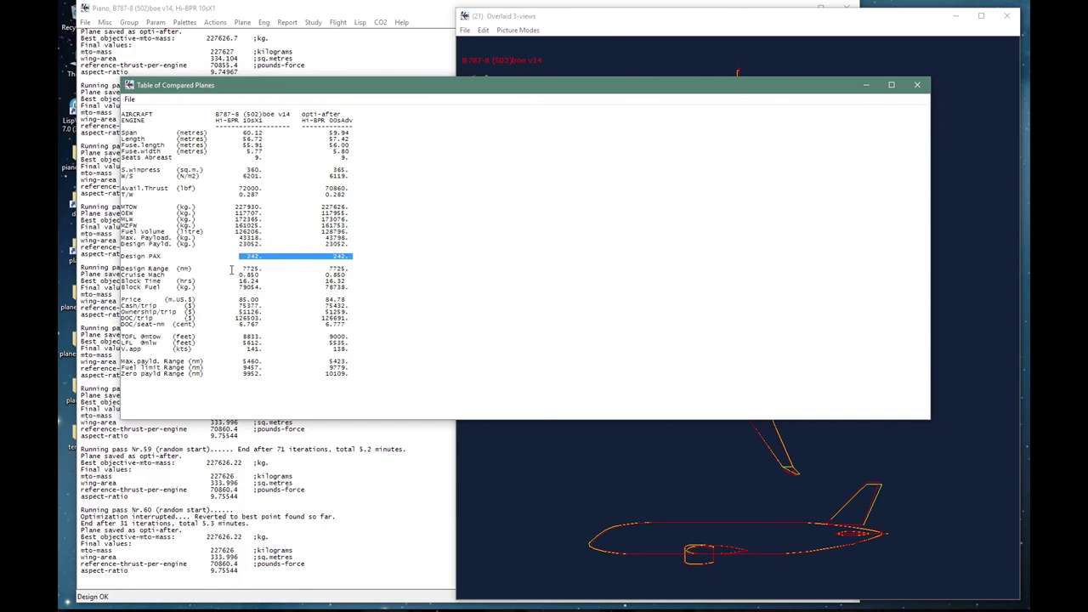
{"action": "left_click_drag", "start_coordinate": [234, 268], "coordinate": [359, 269]}
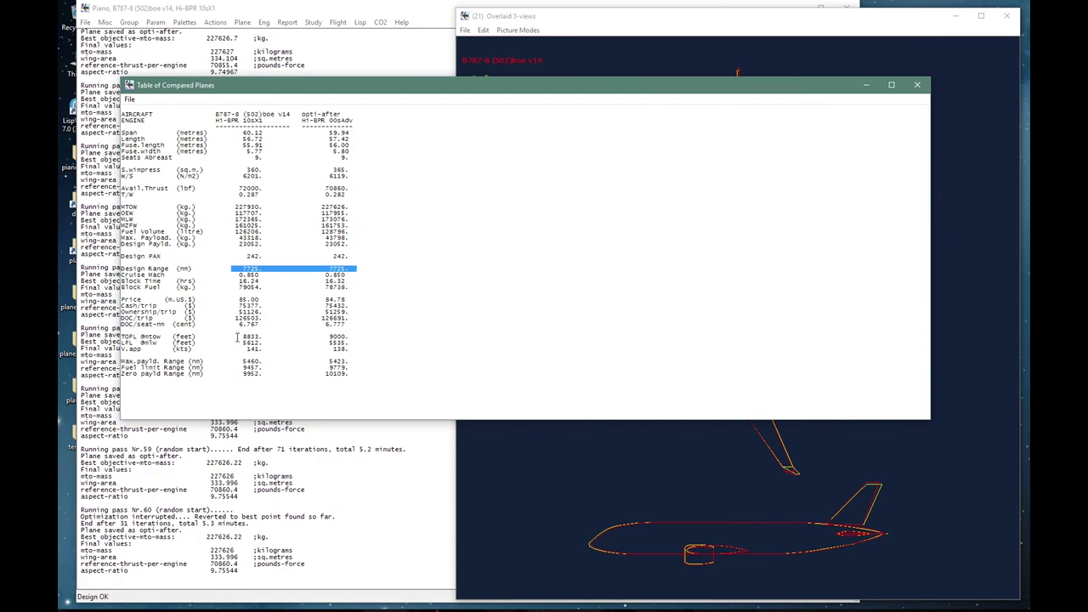
{"action": "left_click_drag", "start_coordinate": [237, 337], "coordinate": [270, 340]}
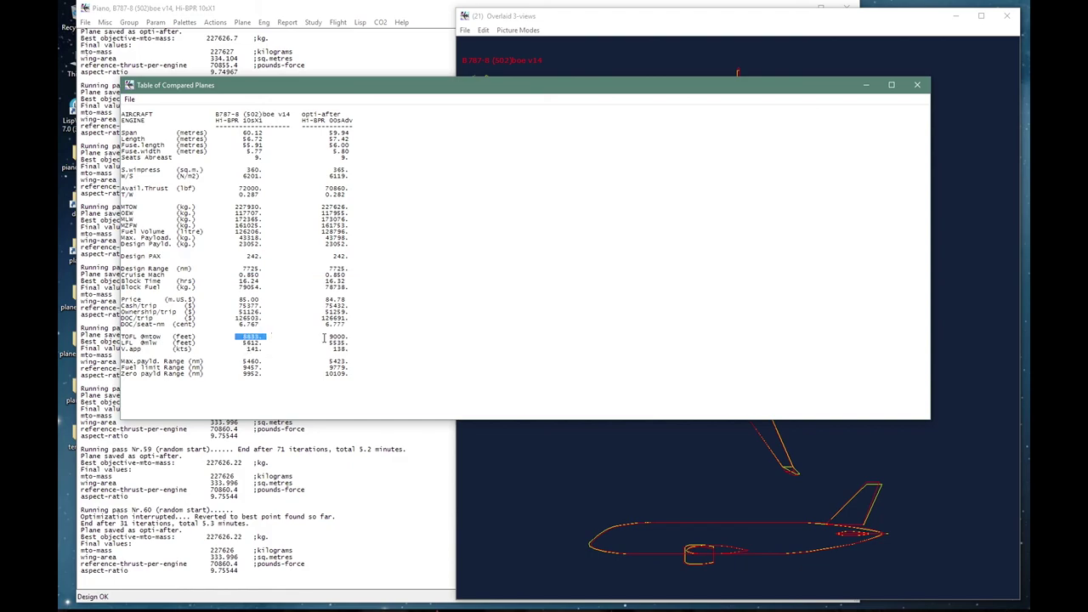
{"action": "left_click_drag", "start_coordinate": [322, 338], "coordinate": [352, 343]}
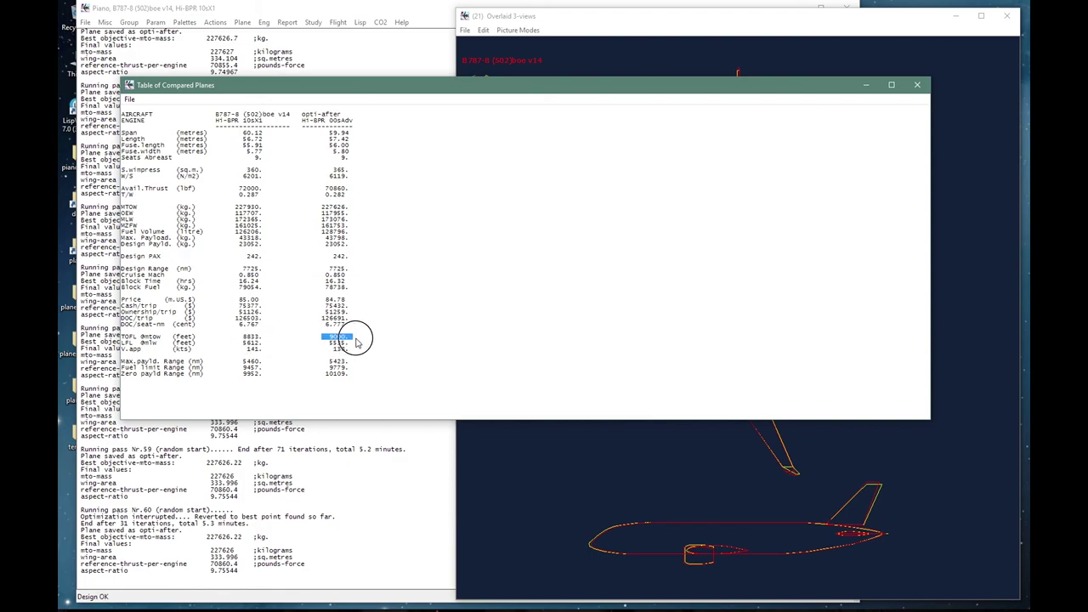
{"action": "left_click", "coordinate": [603, 54]}
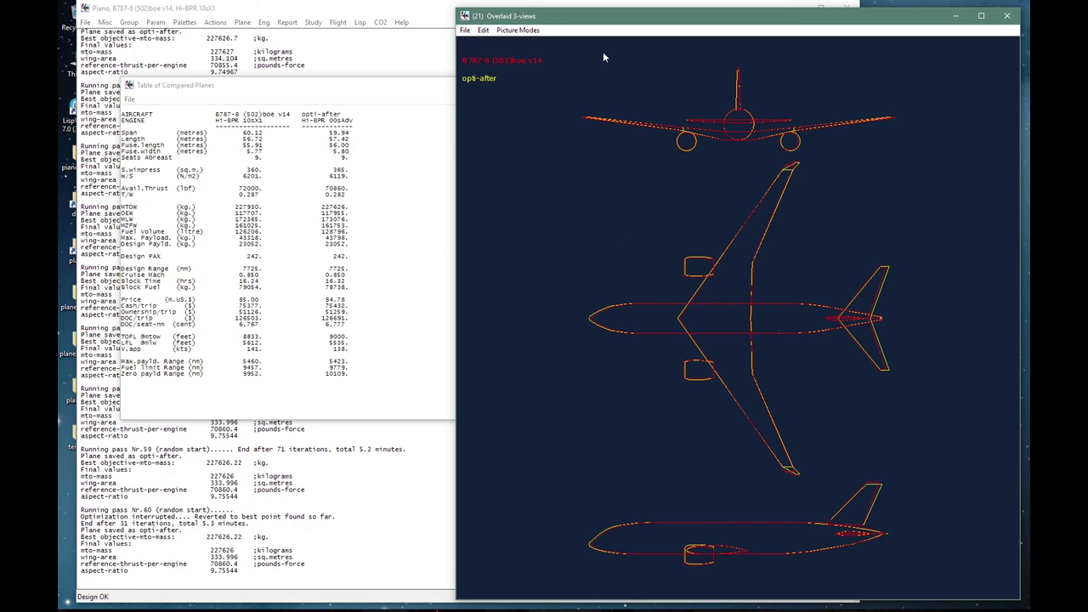
- Show thumbnail previews of all open Piano comparison windows
{"action": "left_click", "coordinate": [1054, 255]}
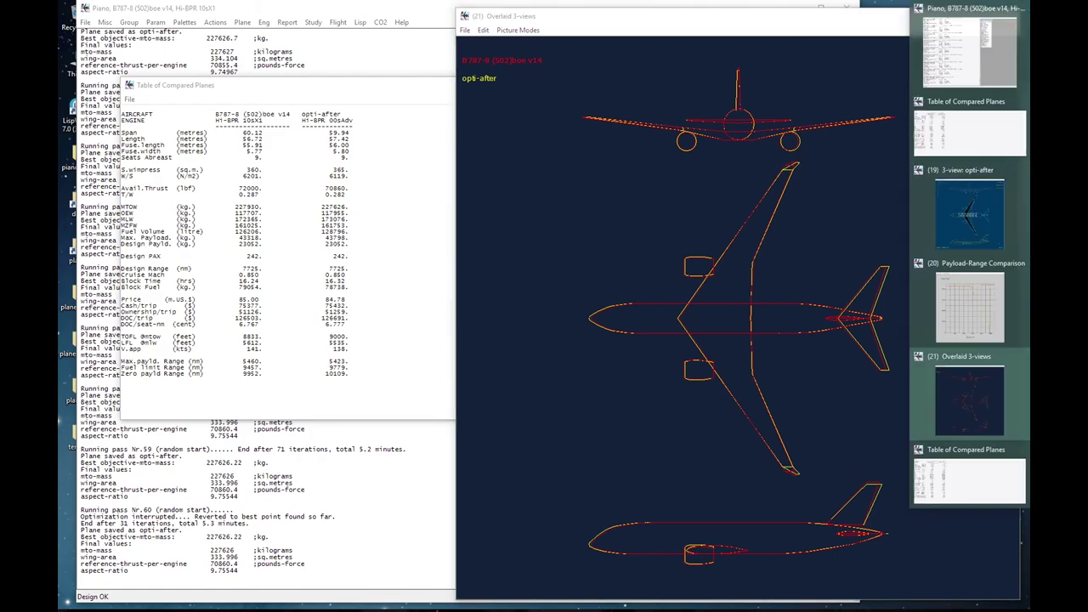